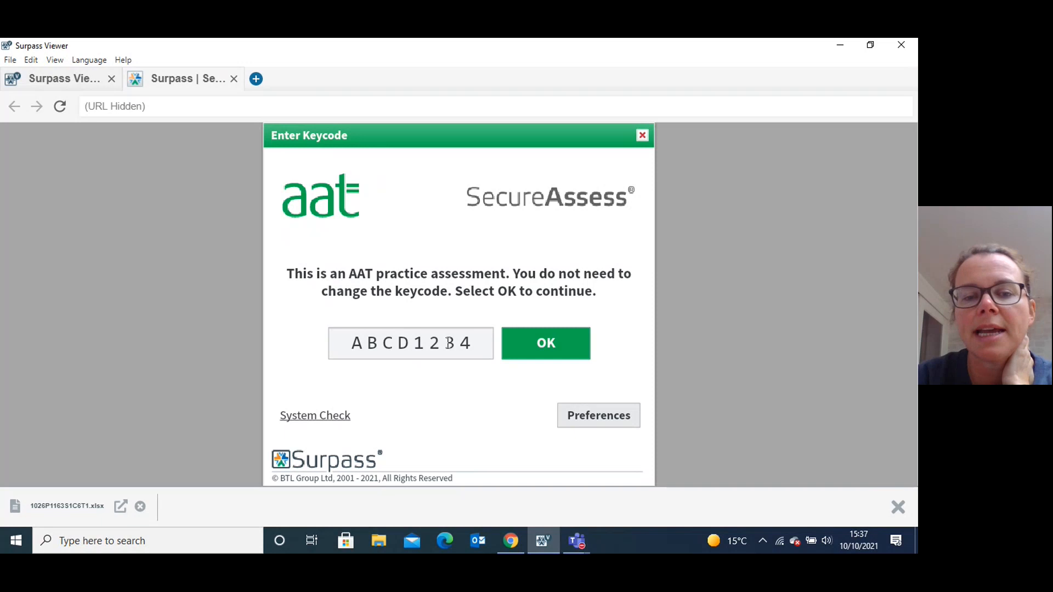
- Accept the keycode, confirm the details for SPSH1 - Practice 1 and tick 'Yes, I accept' to the terms
click(538, 343)
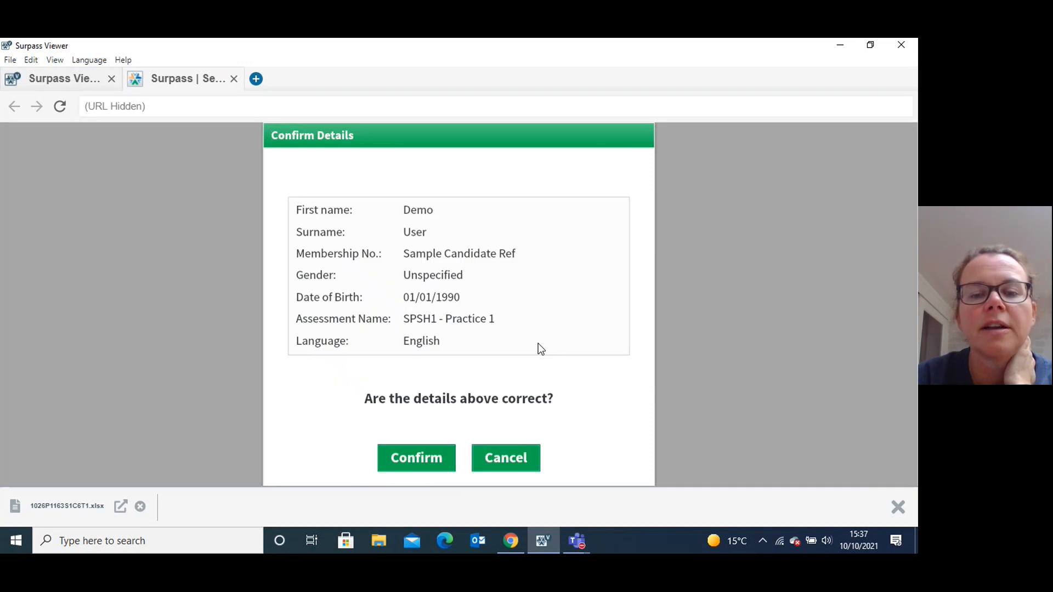
click(414, 456)
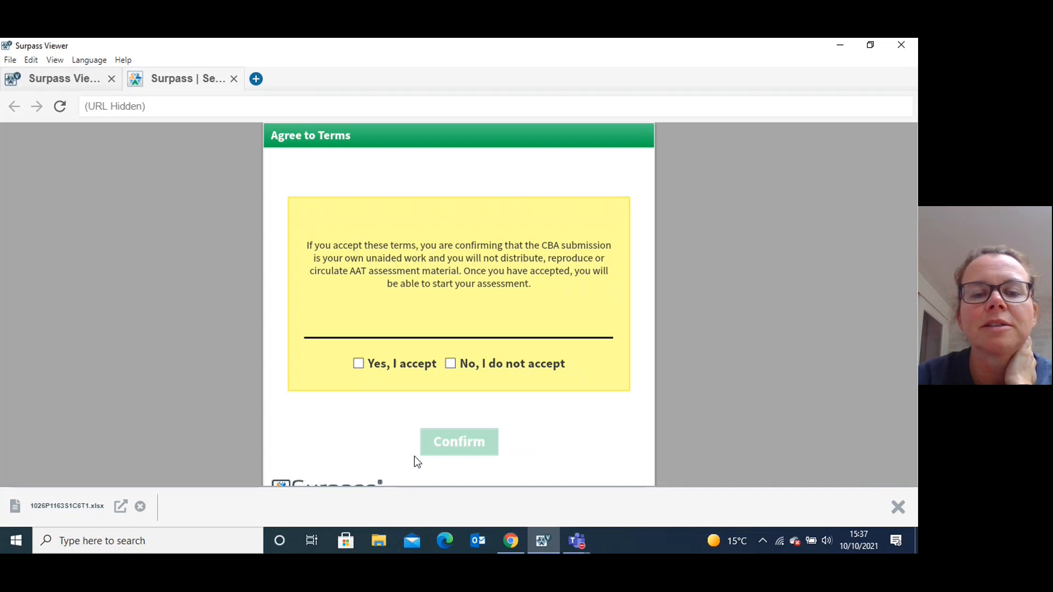
click(382, 364)
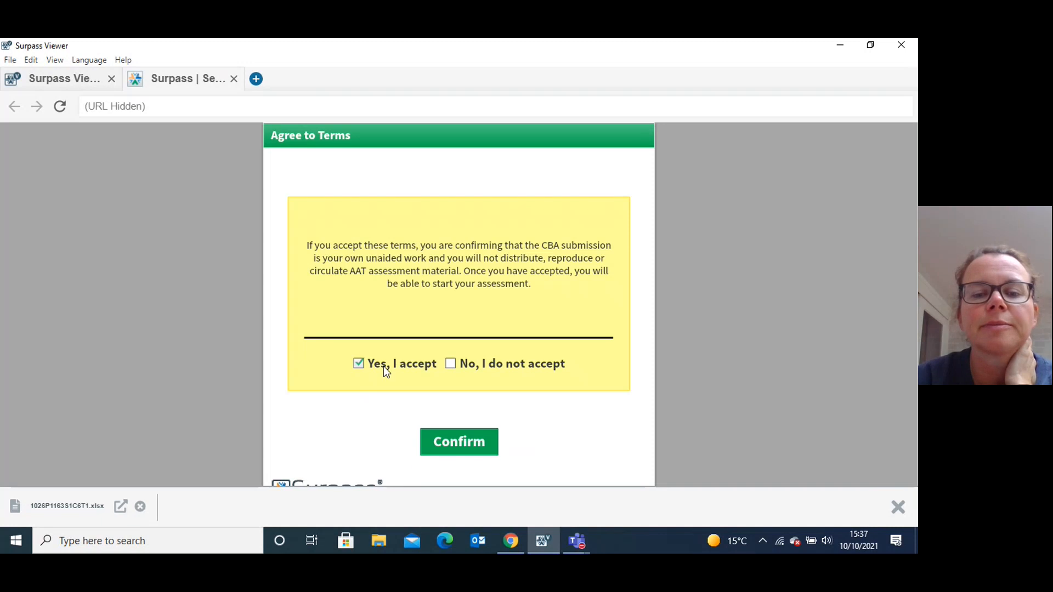
click(442, 442)
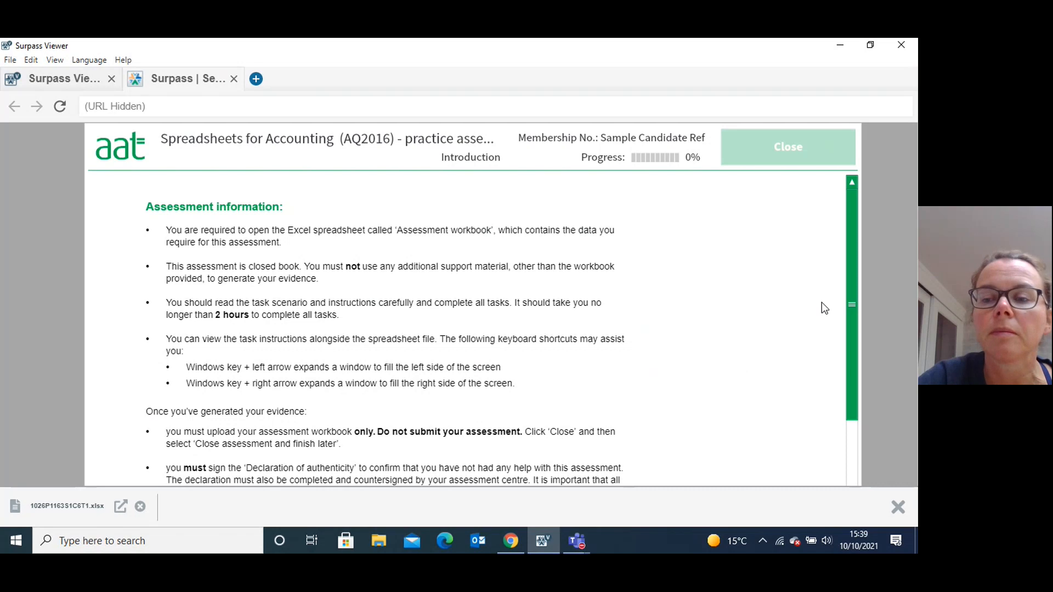
- Scroll the assessment information down to the evidence upload and malpractice notes
drag(851, 290, 838, 389)
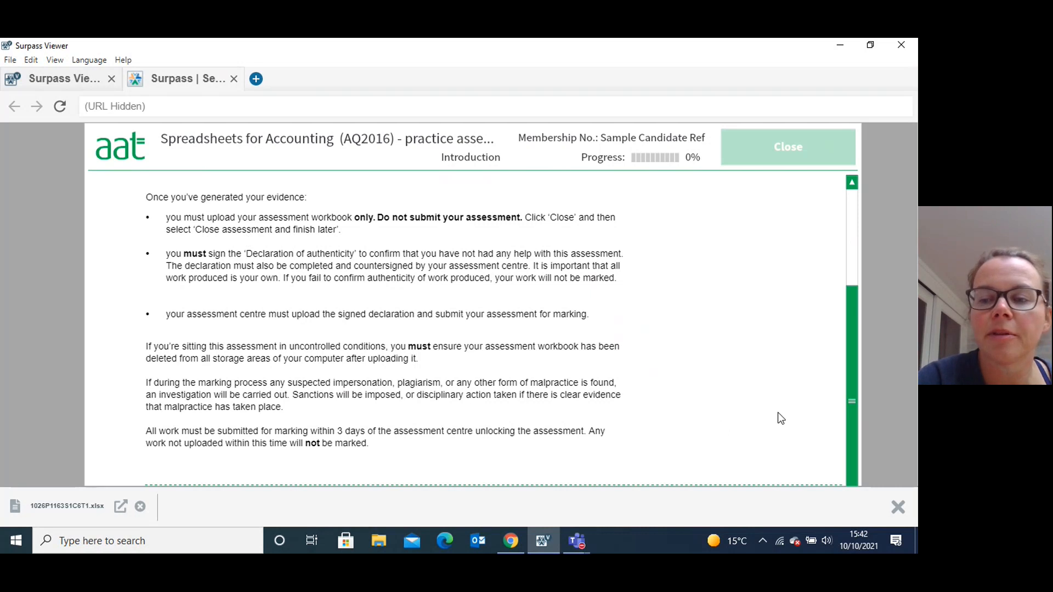
- Scroll down to the KoCo's Bakery scenario and its Scenario context data reference note
drag(851, 335, 870, 489)
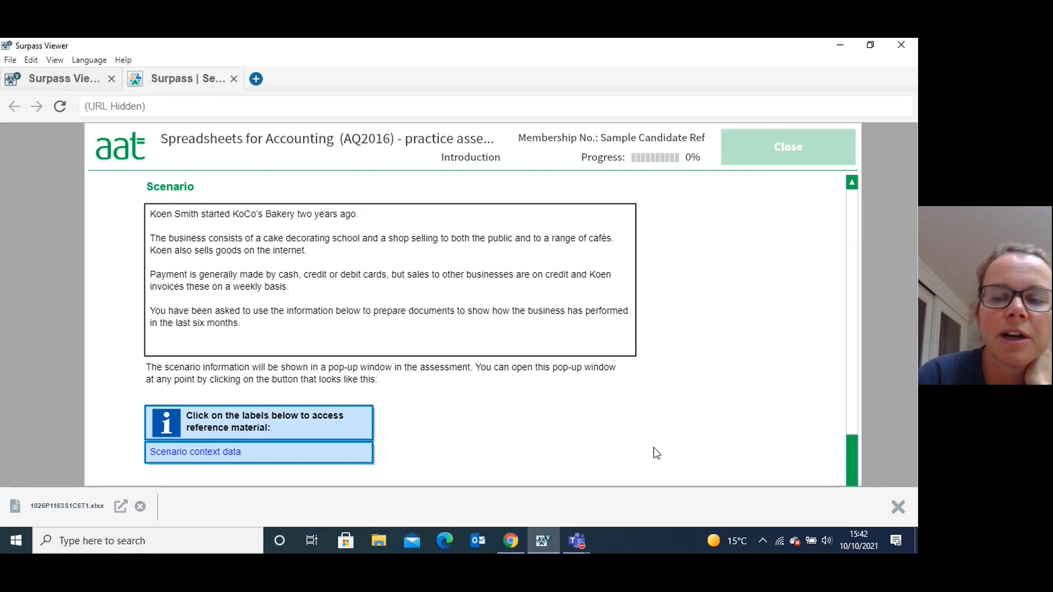
scroll(851, 472, down, 1)
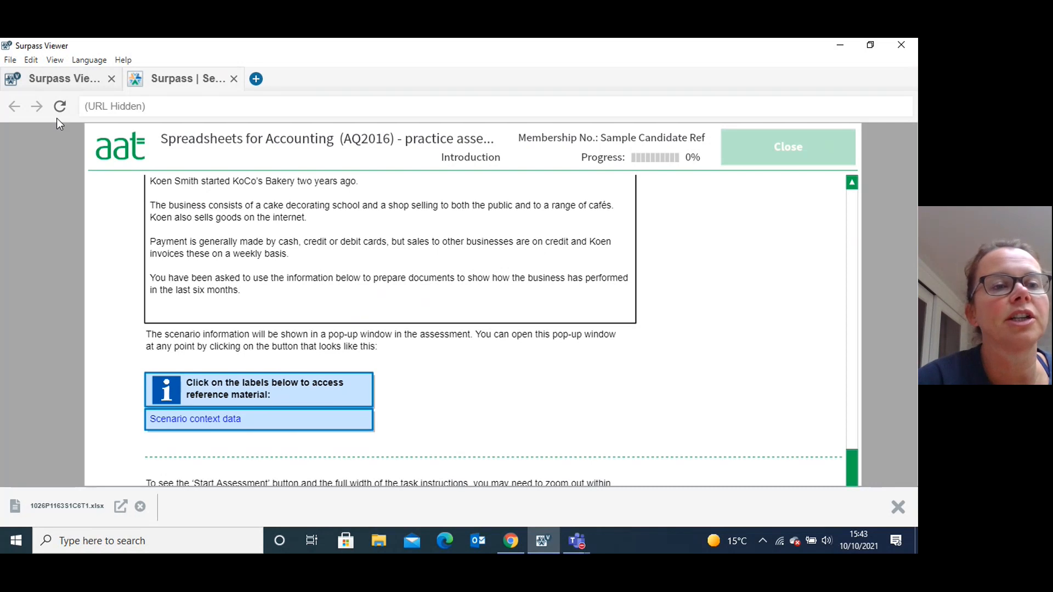
- Zoom the introduction page out three times with View > Zoom Out
click(55, 62)
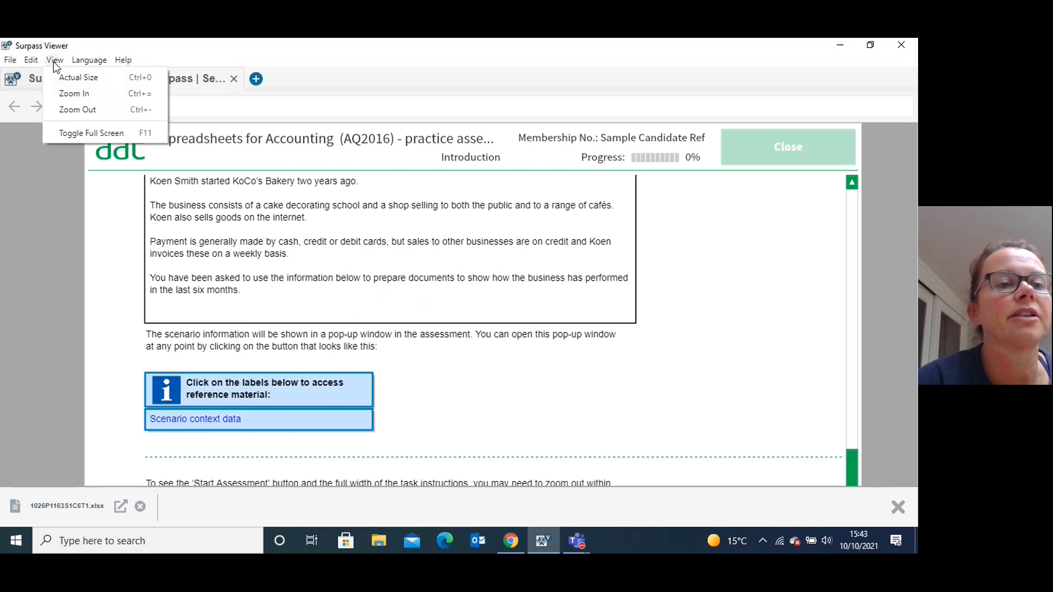
click(62, 111)
click(55, 60)
click(71, 109)
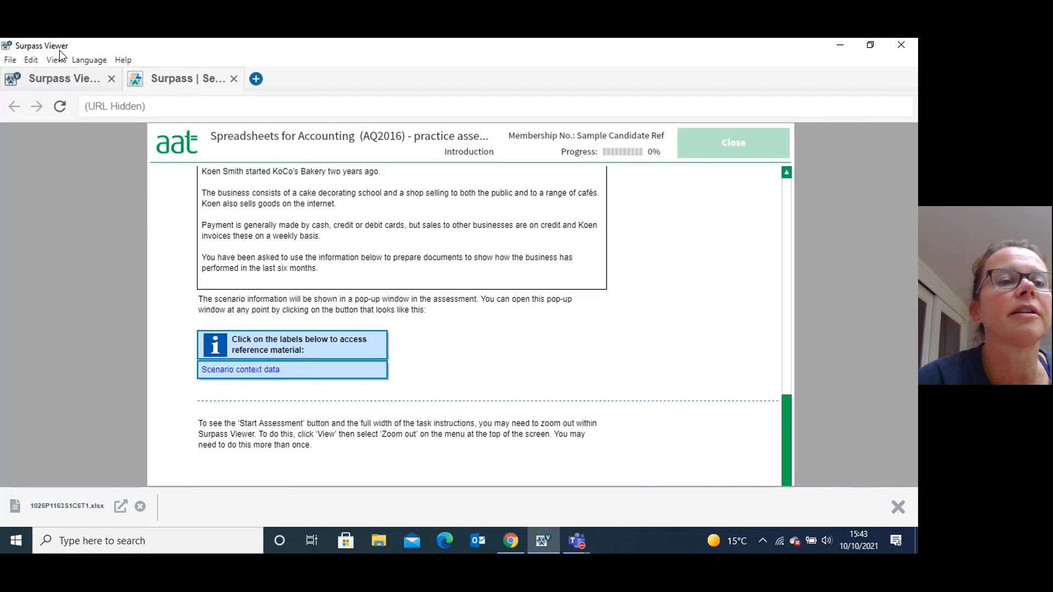
click(57, 59)
click(68, 110)
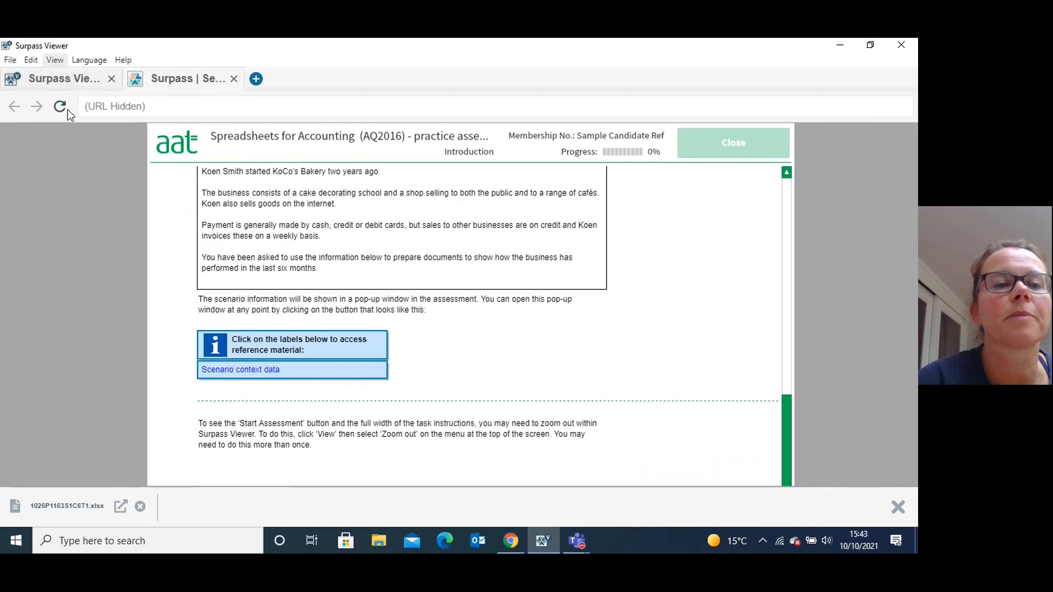
- Keep zooming out until the whole page fits, then start the assessment
click(55, 60)
click(71, 108)
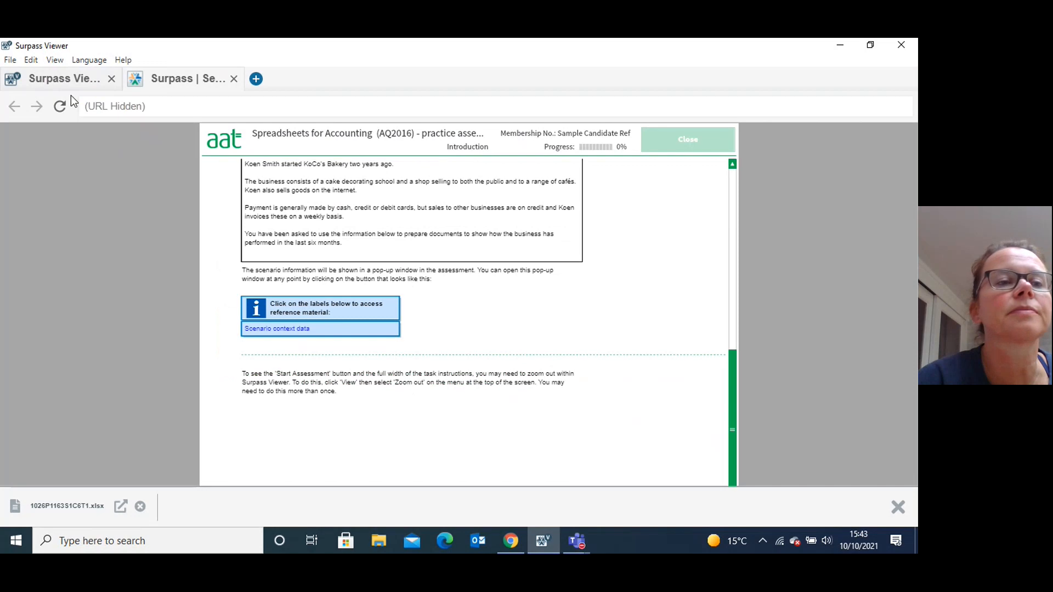
click(55, 60)
click(71, 108)
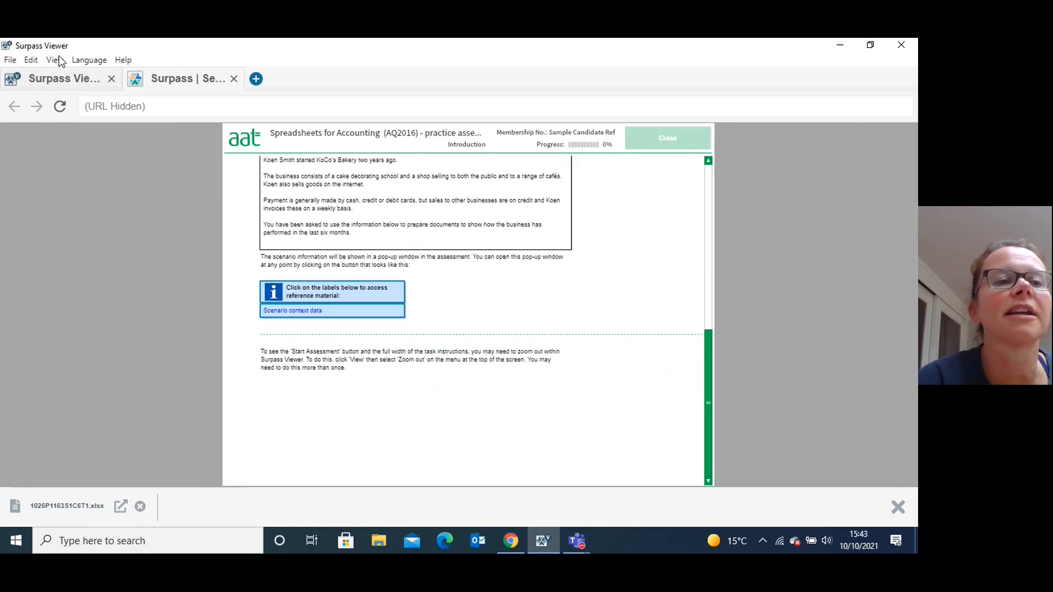
click(60, 61)
click(77, 113)
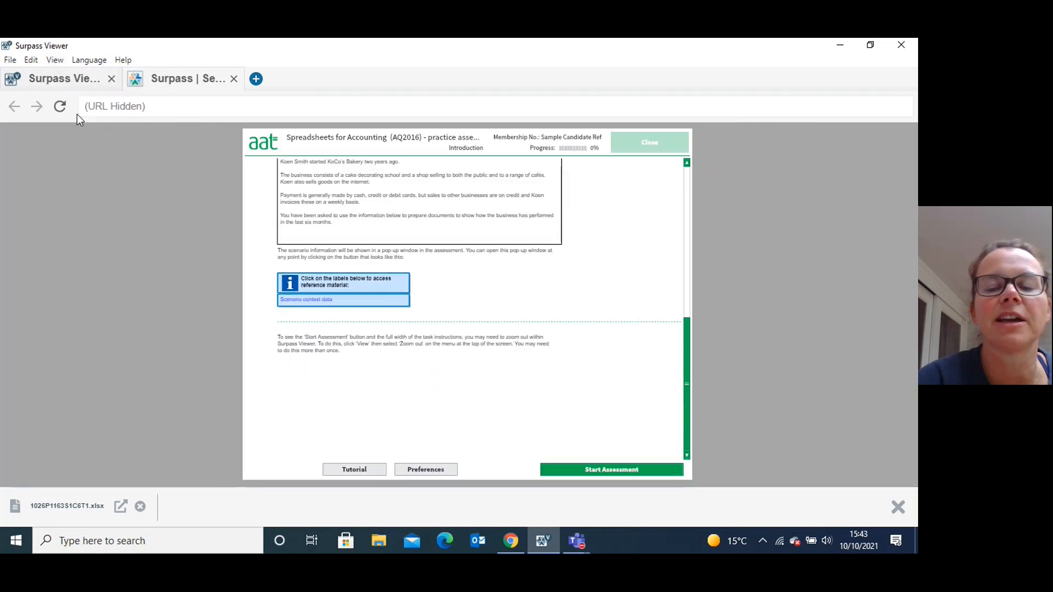
click(604, 472)
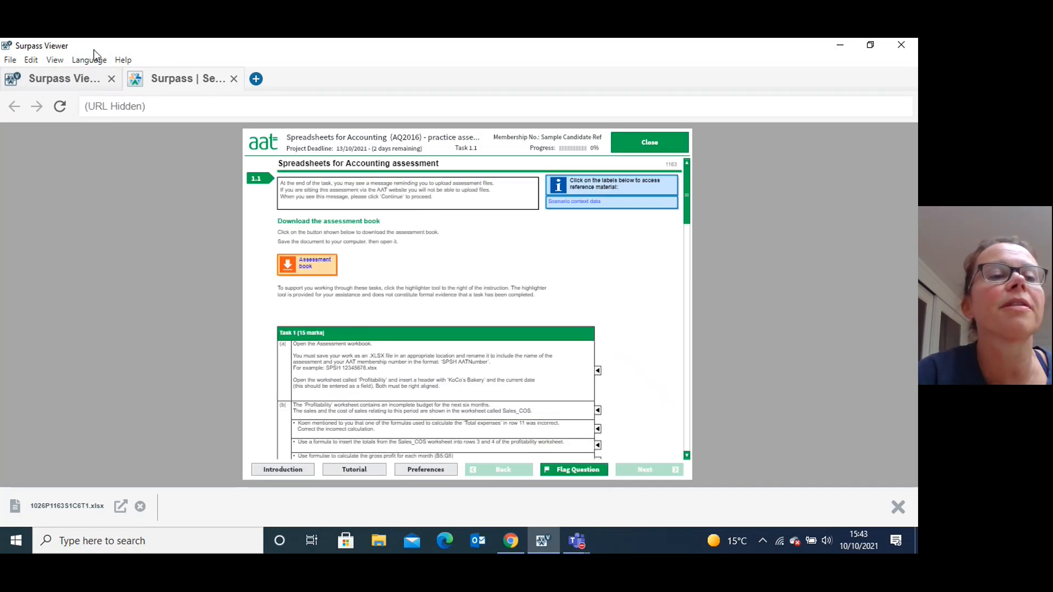
- Show the page at actual size and scroll to the Task 1 requirements table
click(54, 60)
click(63, 75)
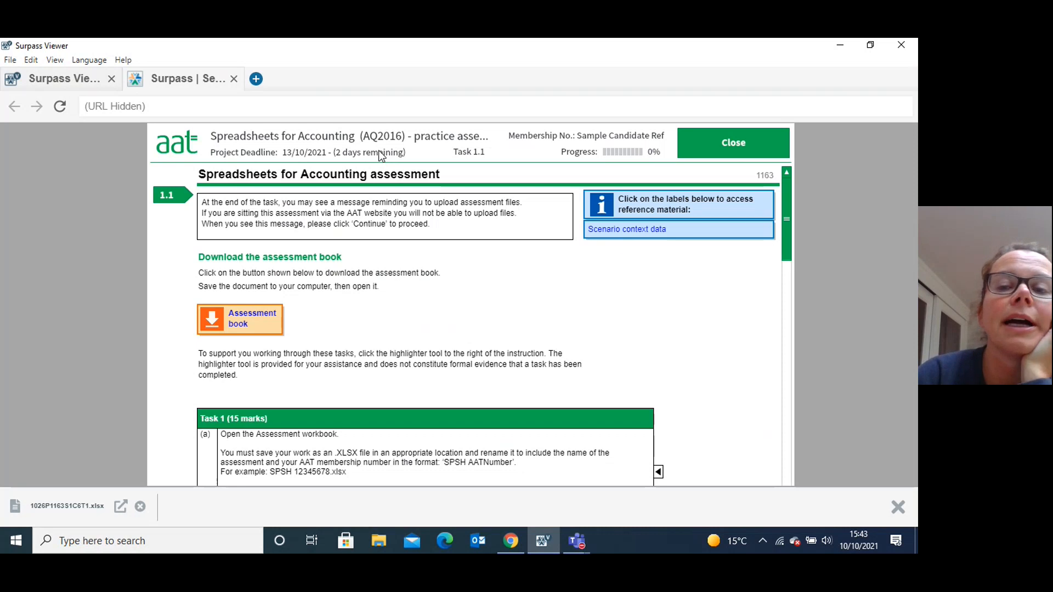
drag(787, 205, 786, 251)
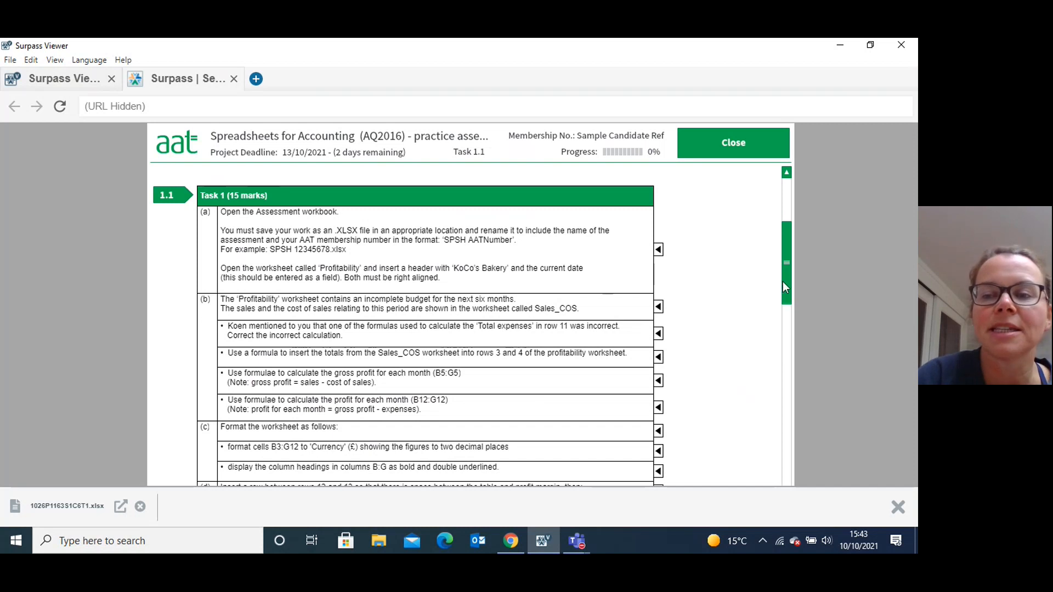
drag(787, 255, 788, 262)
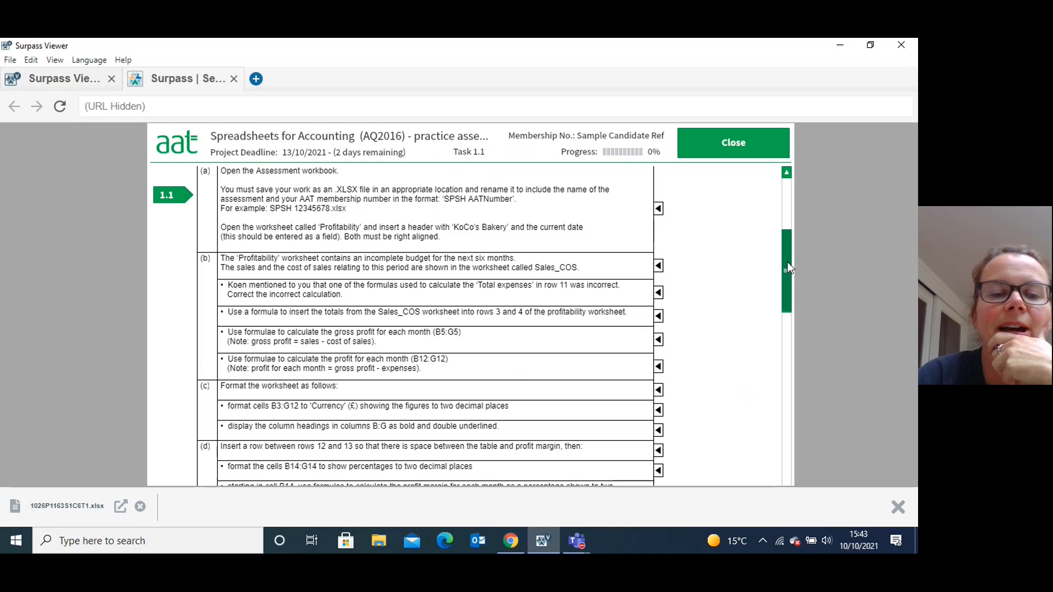
mouse_move(787, 265)
mouse_down()
mouse_move(790, 284)
mouse_move(788, 246)
mouse_up()
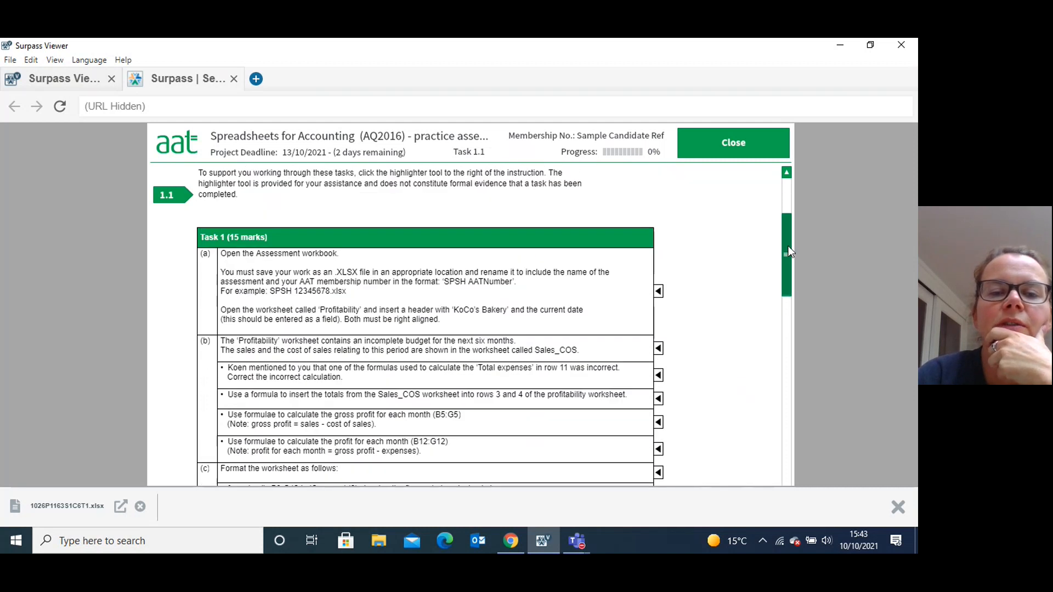
click(658, 295)
click(659, 350)
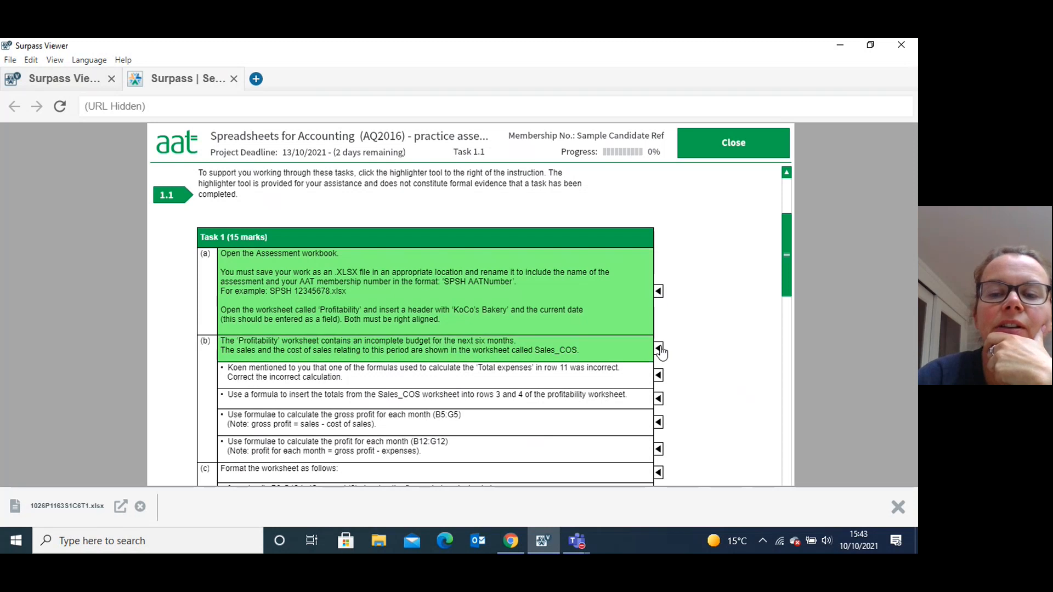
click(658, 349)
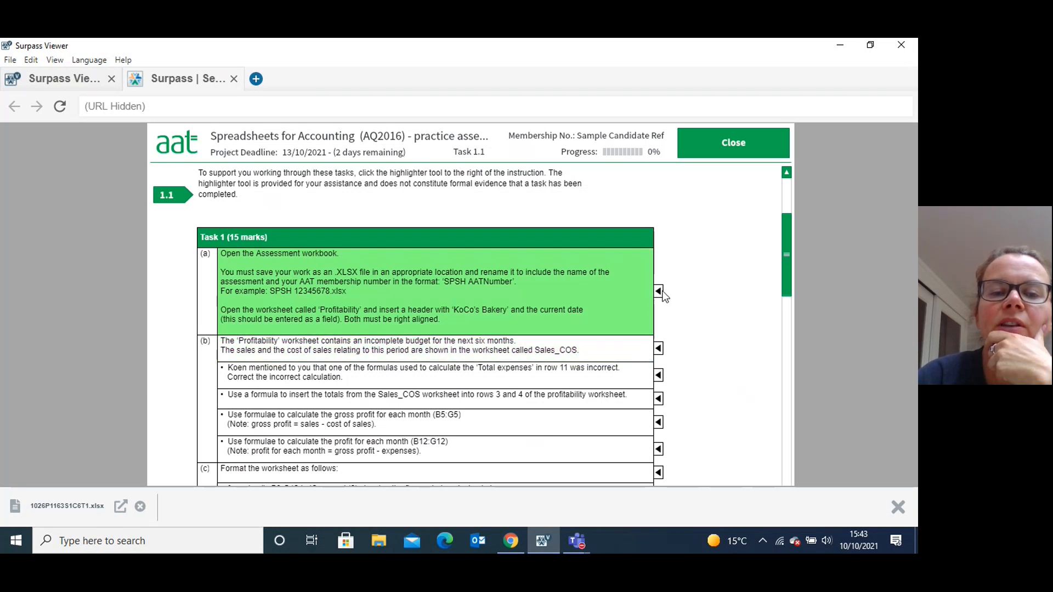
click(659, 292)
mouse_move(785, 253)
mouse_down()
mouse_move(786, 265)
mouse_move(788, 239)
mouse_up()
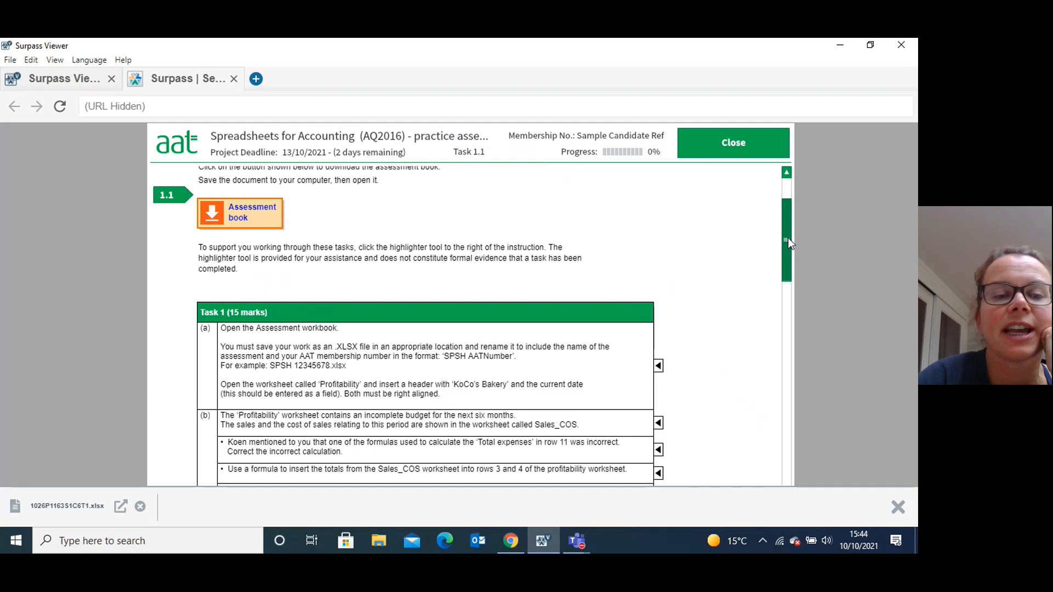
- Download a second copy of workbook 1026P1163S1C6T1 and open it in Excel
scroll(788, 243, down, 1)
scroll(790, 238, up, 1)
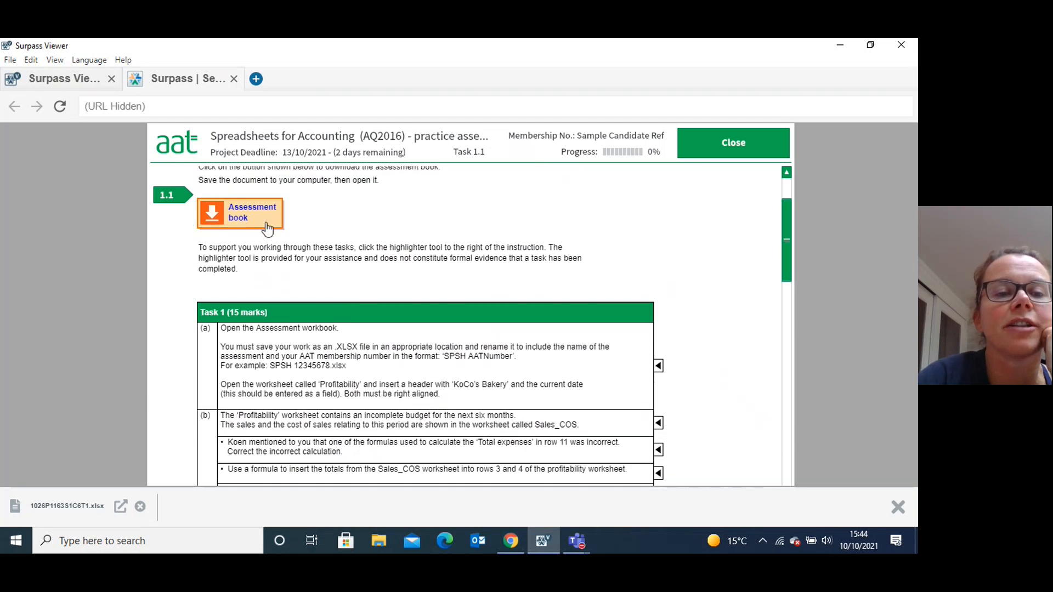
click(213, 214)
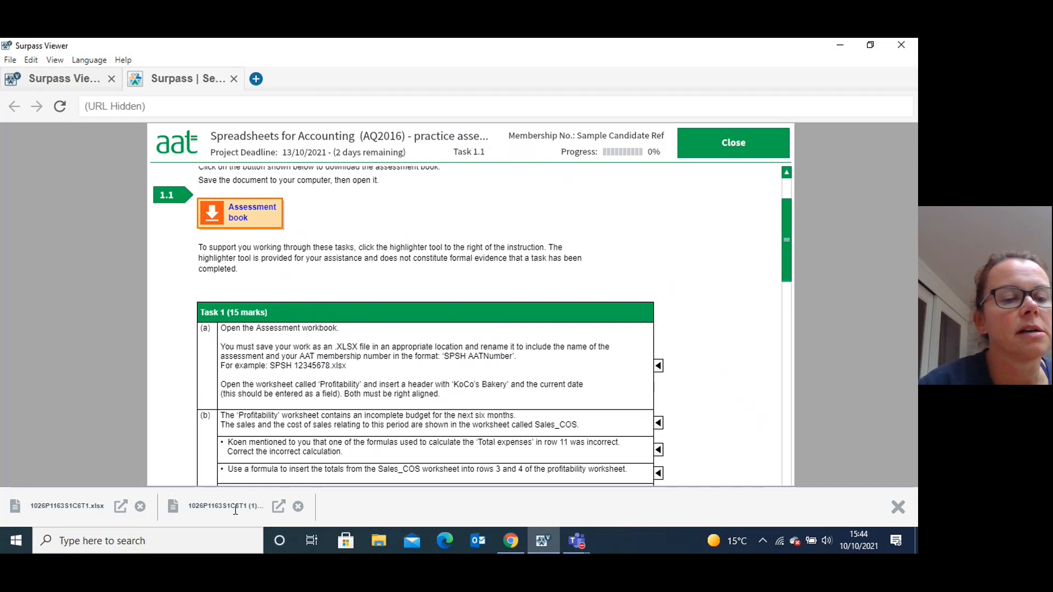
click(280, 507)
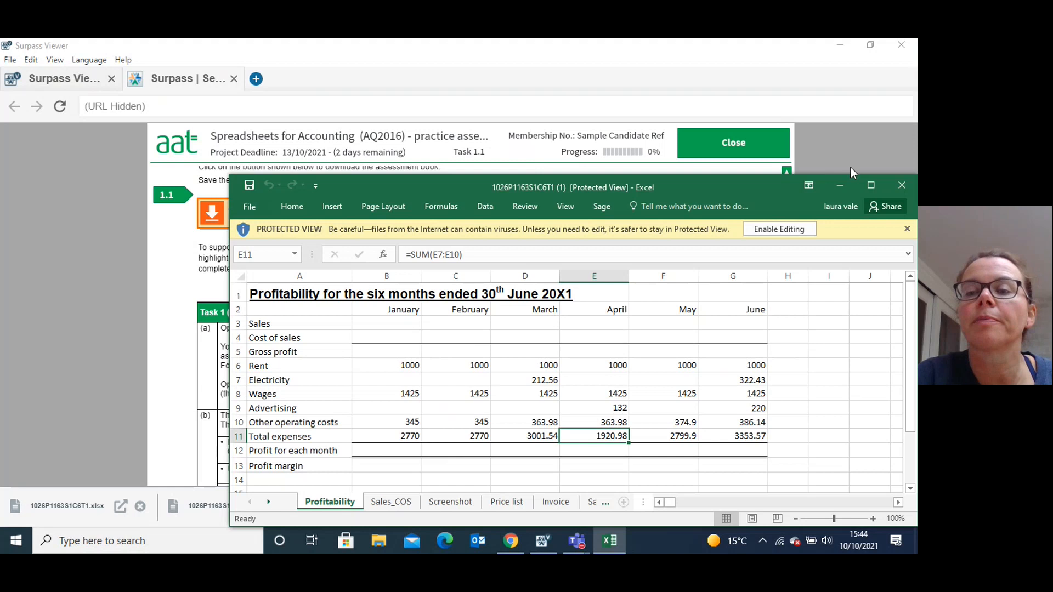
- Maximize the Excel window, enable editing, then bring Surpass Viewer back to the front
click(871, 186)
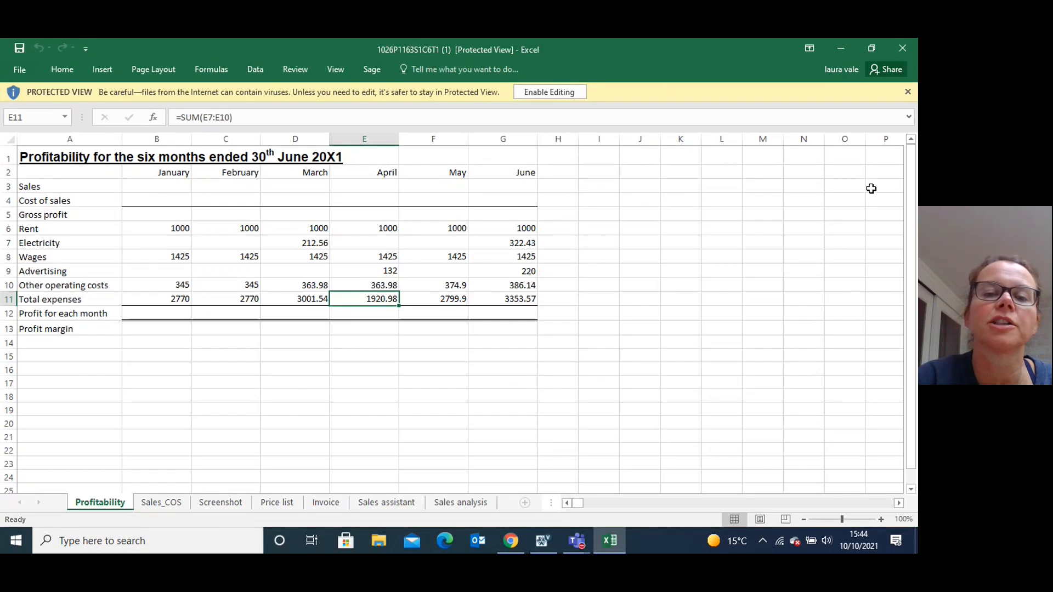
click(550, 92)
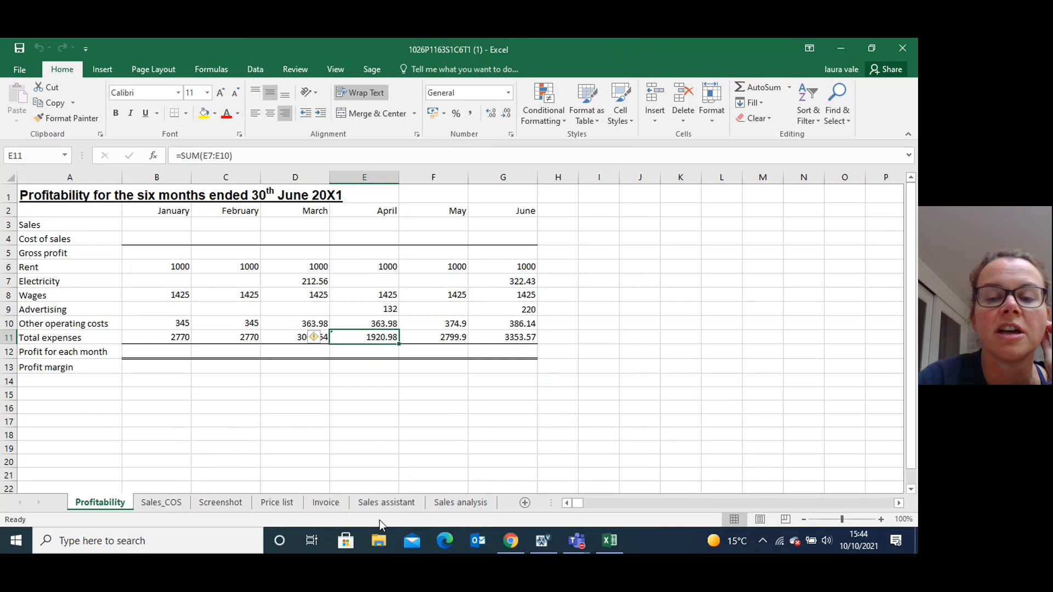
mouse_move(543, 543)
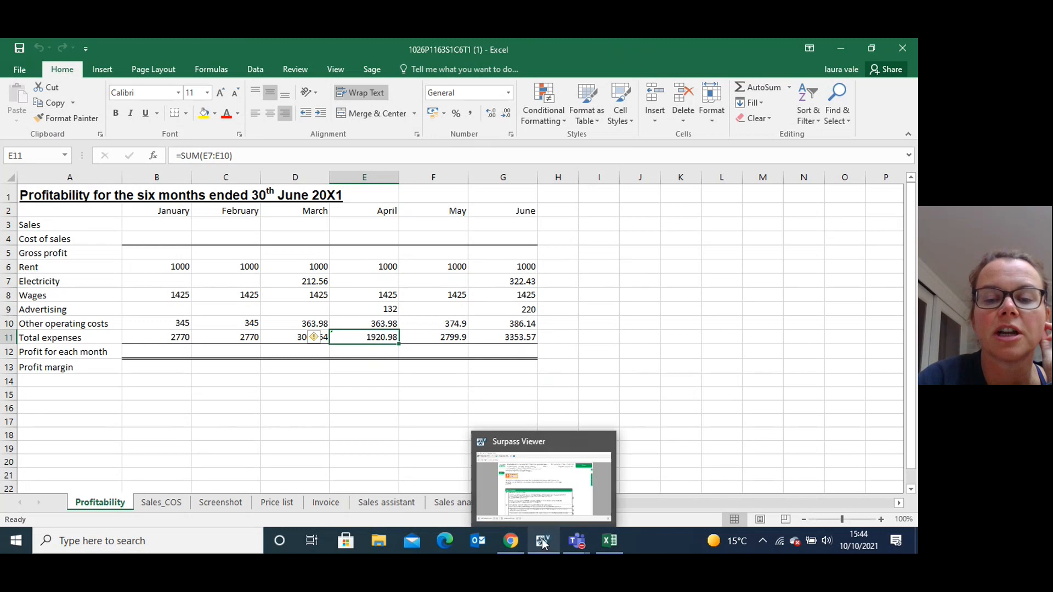
click(543, 542)
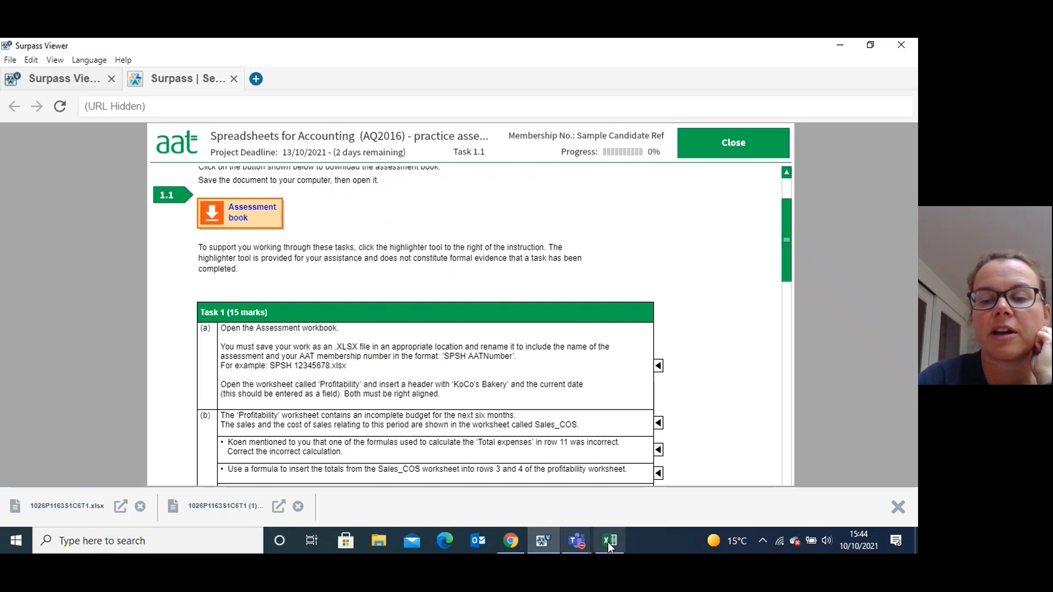
- Return to the Surpass Viewer window through Task View to read Task 1.1 part (a)
click(608, 540)
click(540, 541)
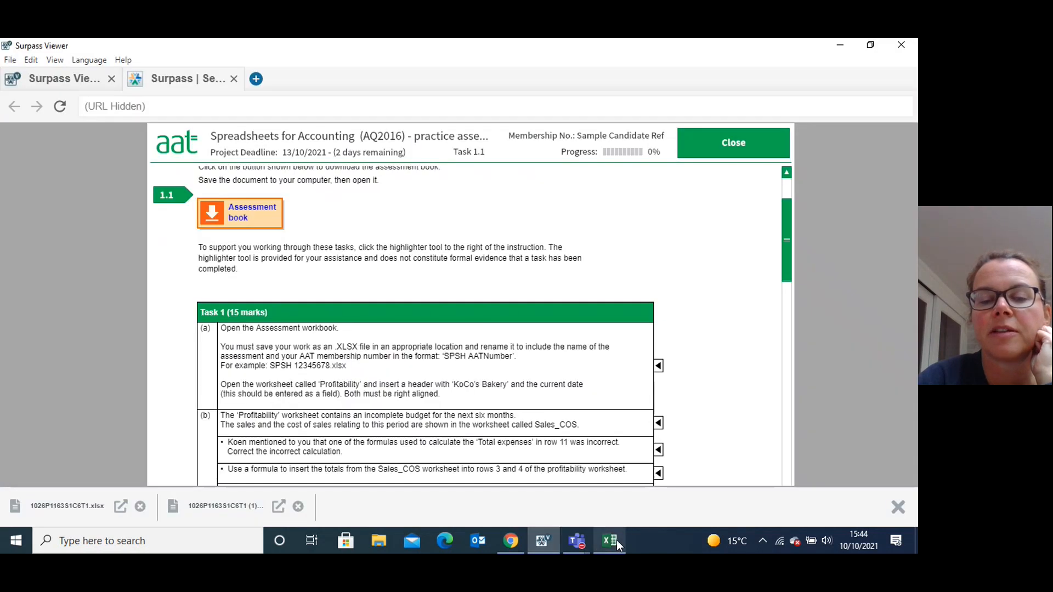
click(311, 541)
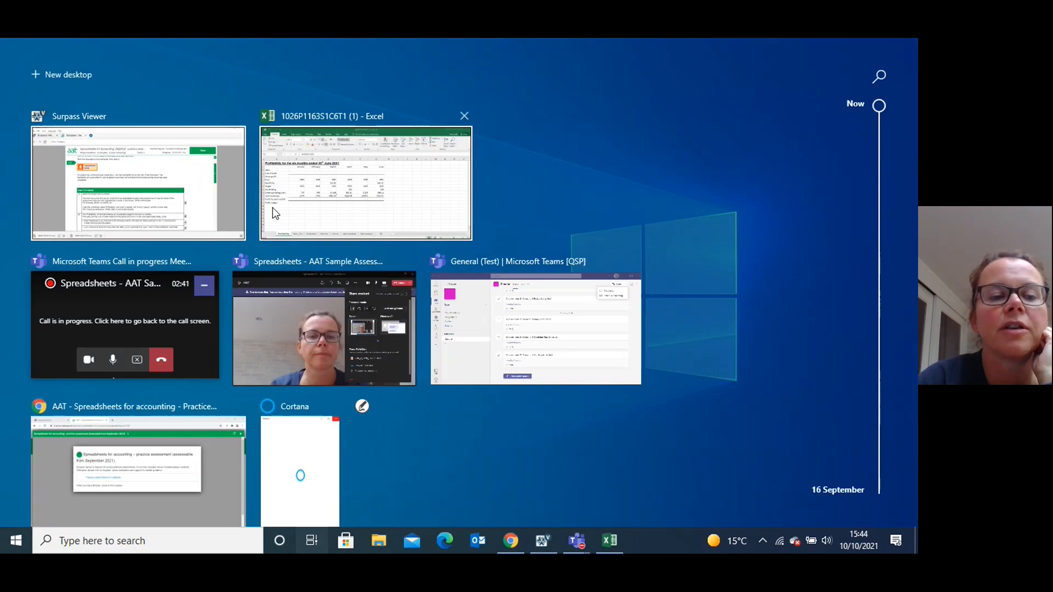
click(232, 215)
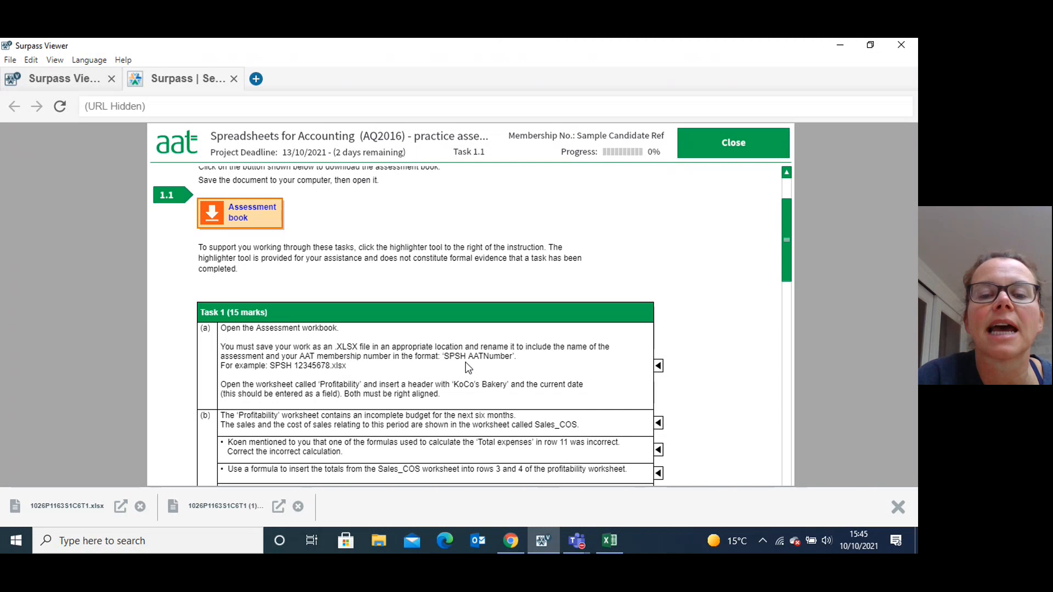
- Save the workbook to the Desktop as 'SPSH' followed by the AAT membership number
click(607, 541)
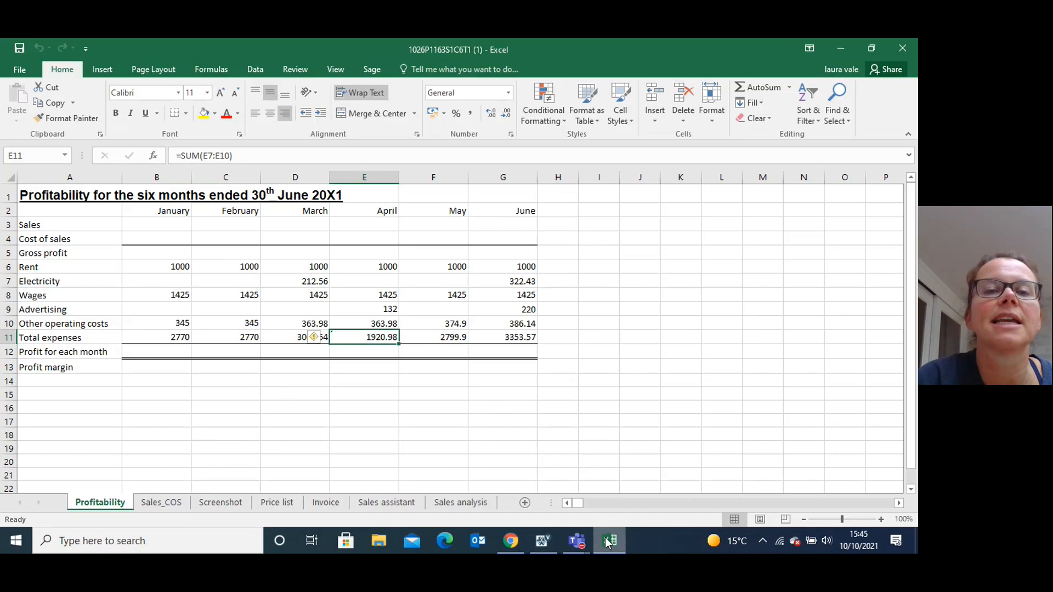
click(16, 74)
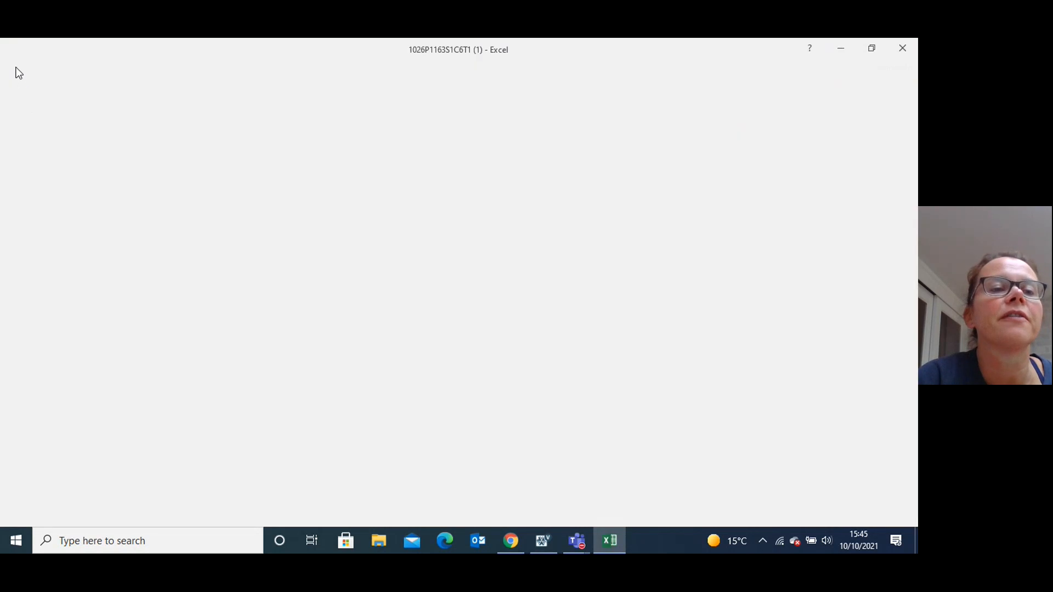
click(34, 205)
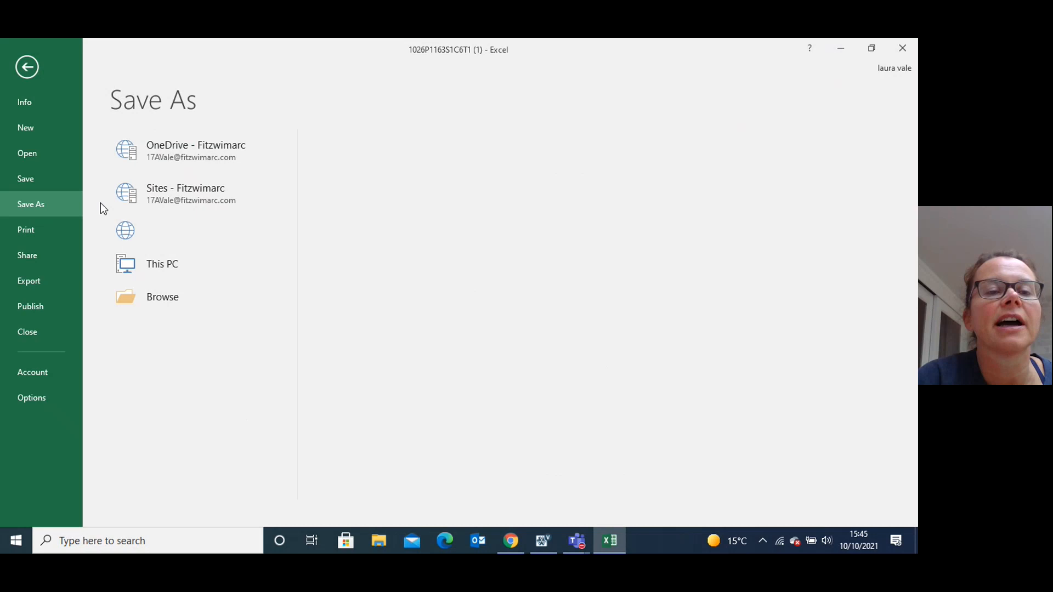
click(170, 334)
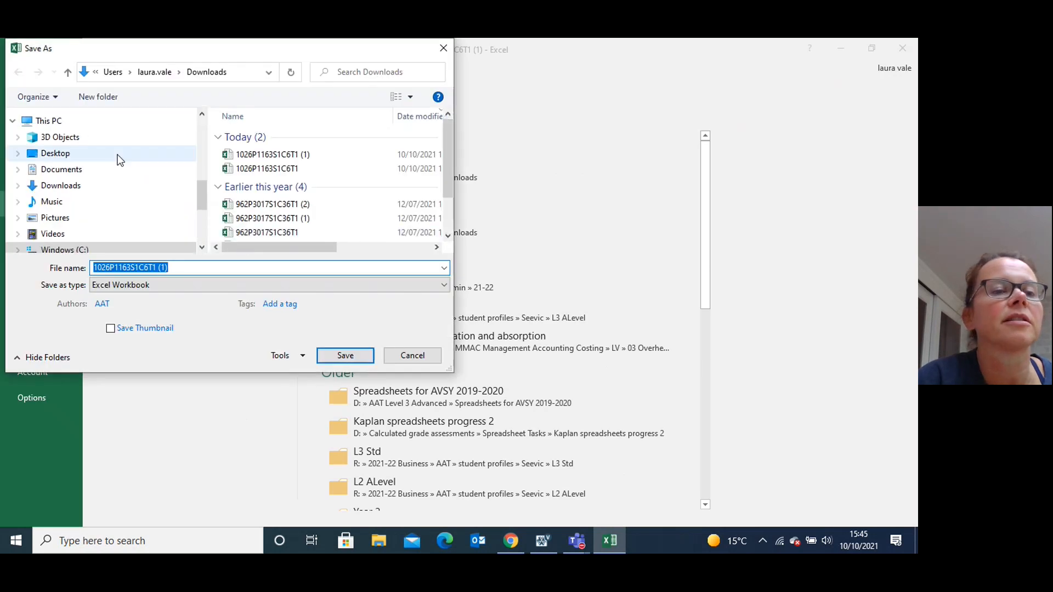
click(127, 154)
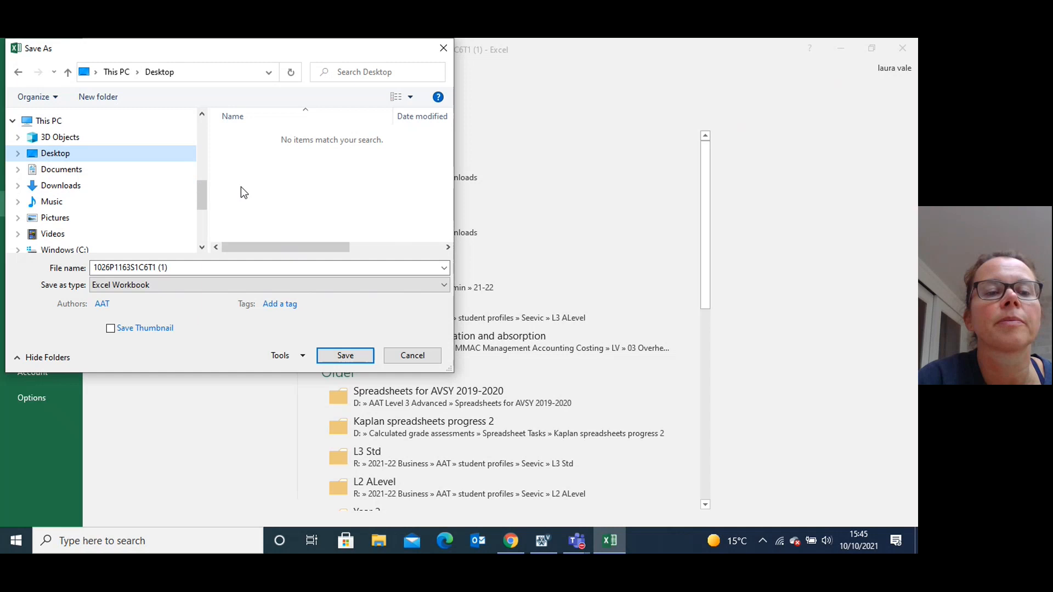
click(179, 267)
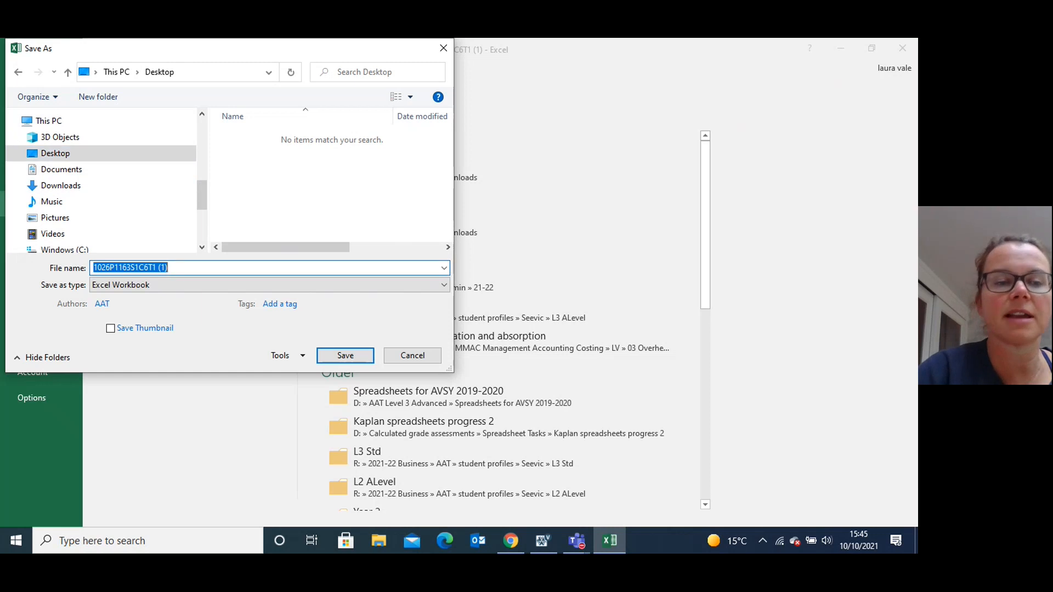
text(SPSH)
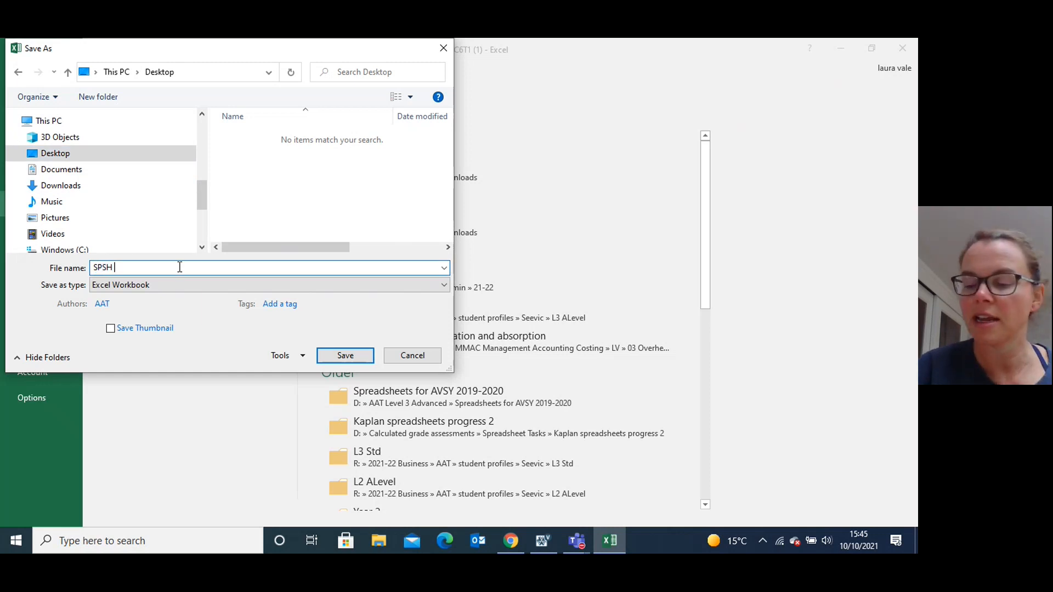
text( 11112222)
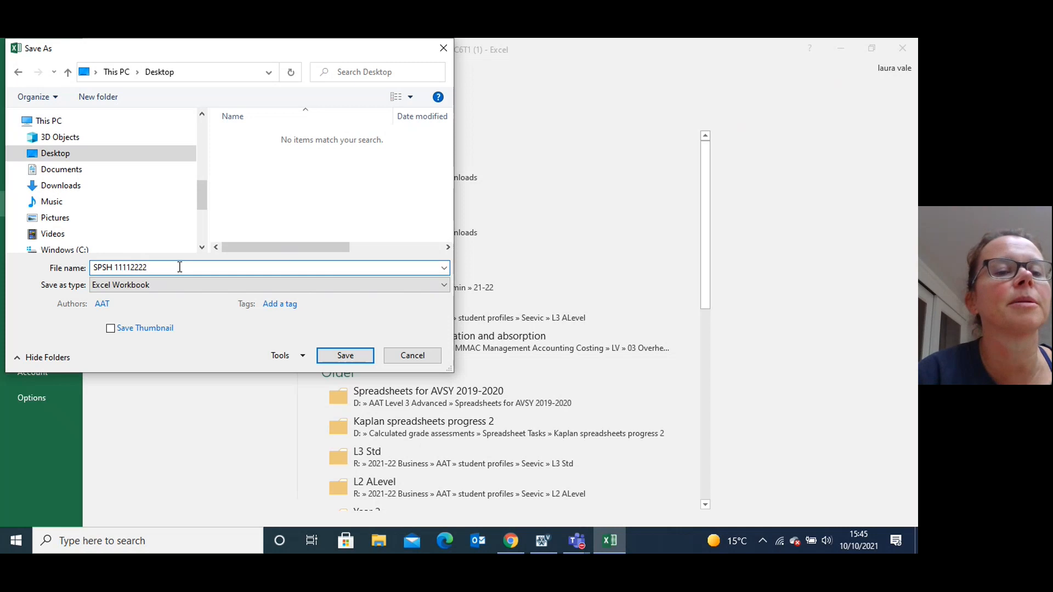
click(345, 355)
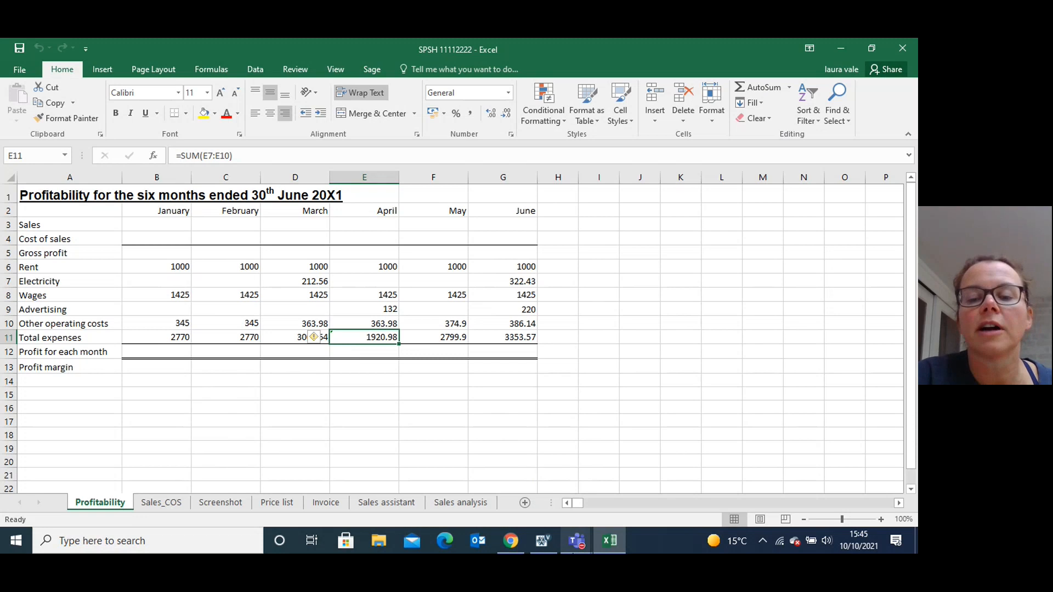
click(542, 540)
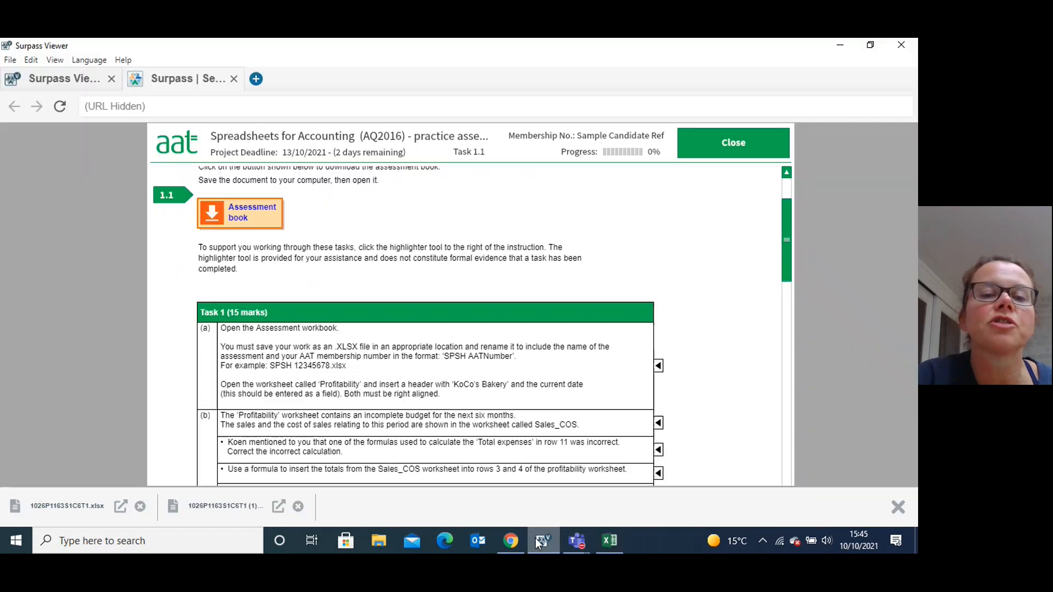
drag(788, 234, 791, 260)
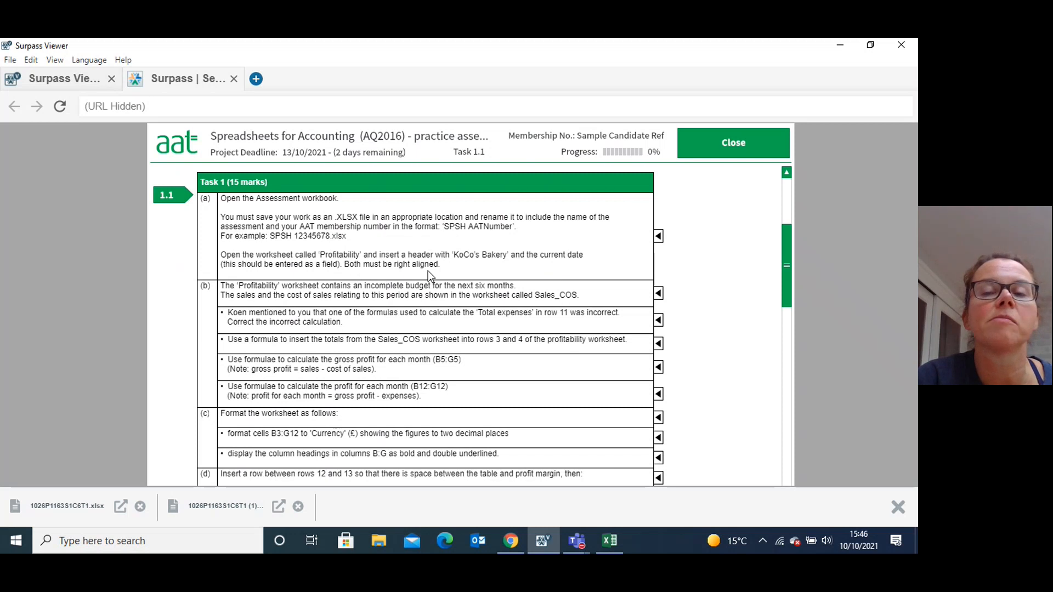
click(610, 541)
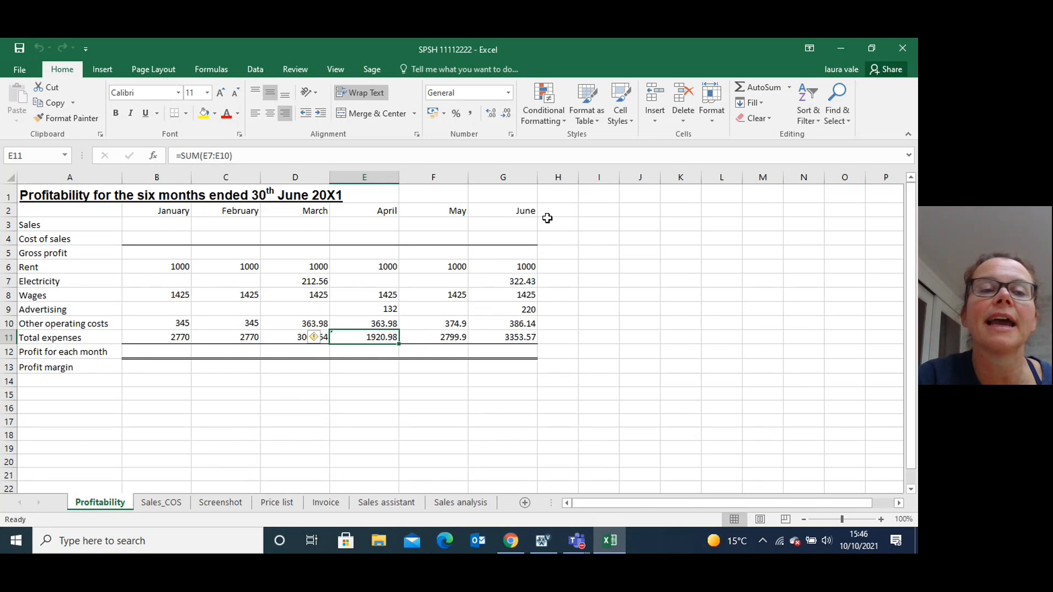
- Open the Profitability sheet's header, select its right section, then recheck Task 1(a)
click(655, 124)
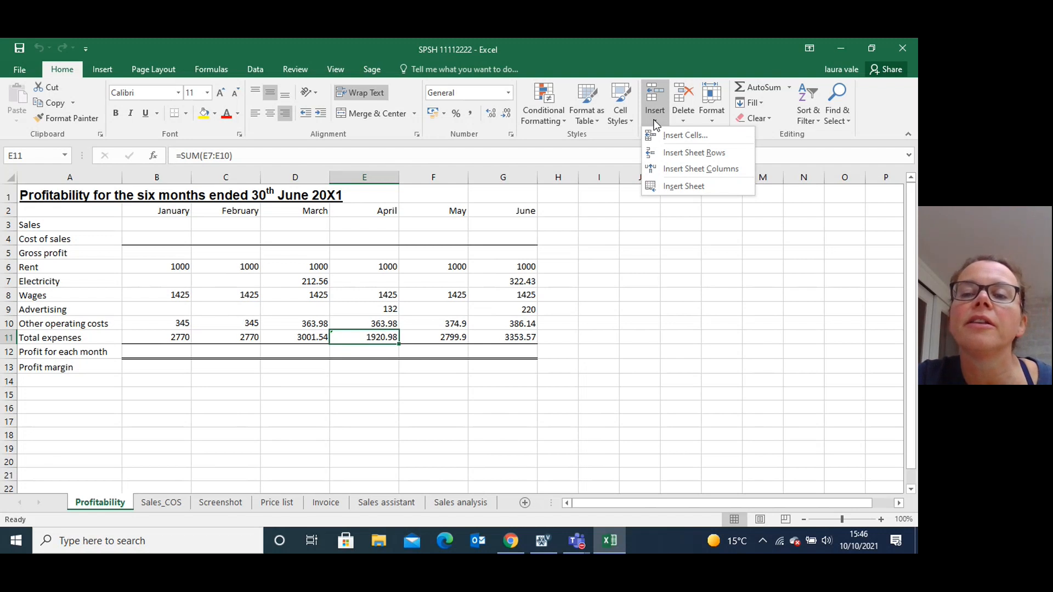
click(634, 261)
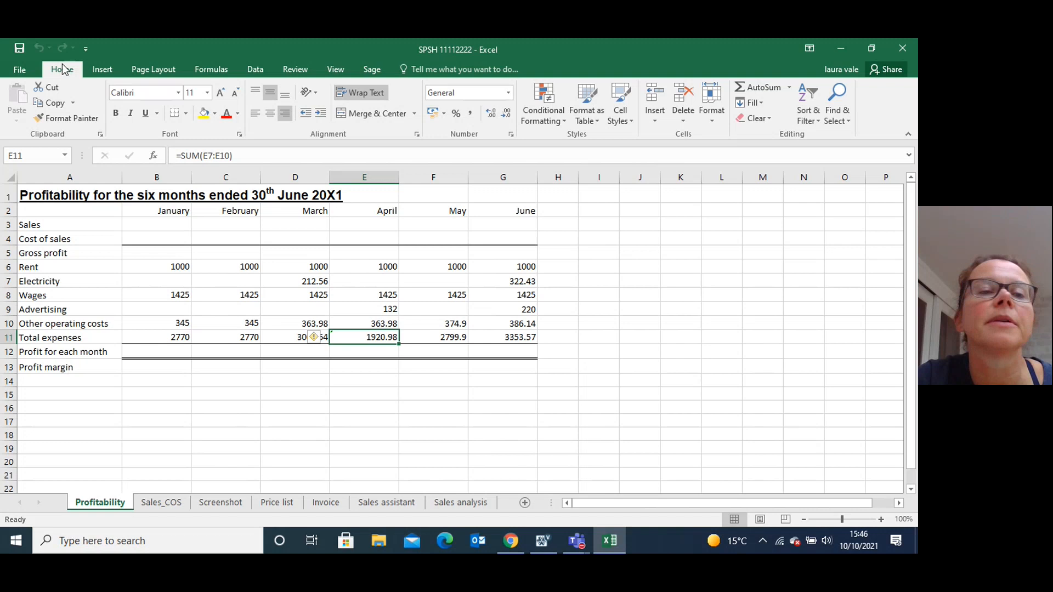
click(103, 71)
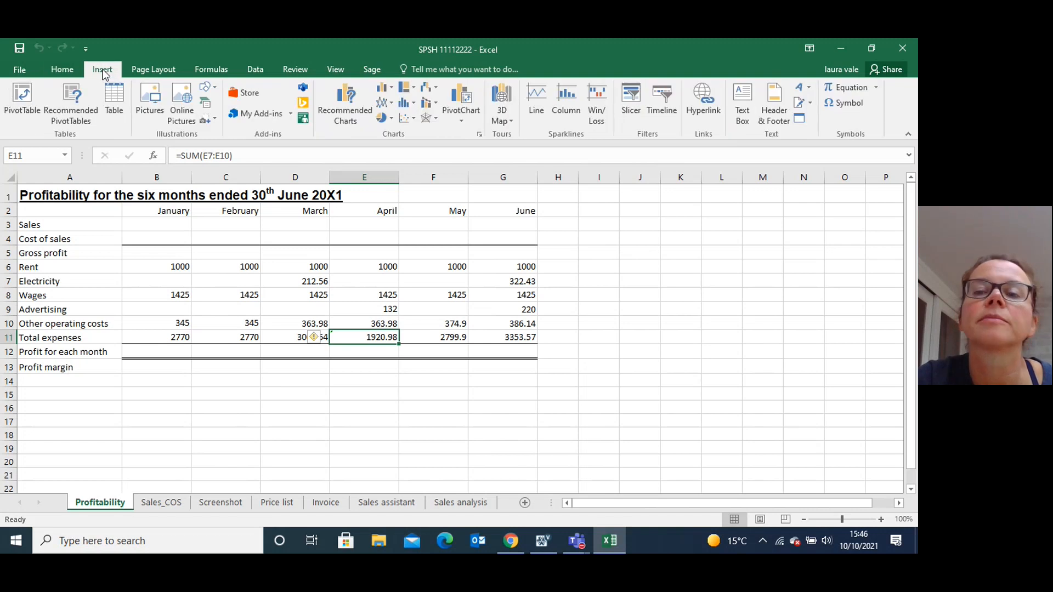
click(771, 117)
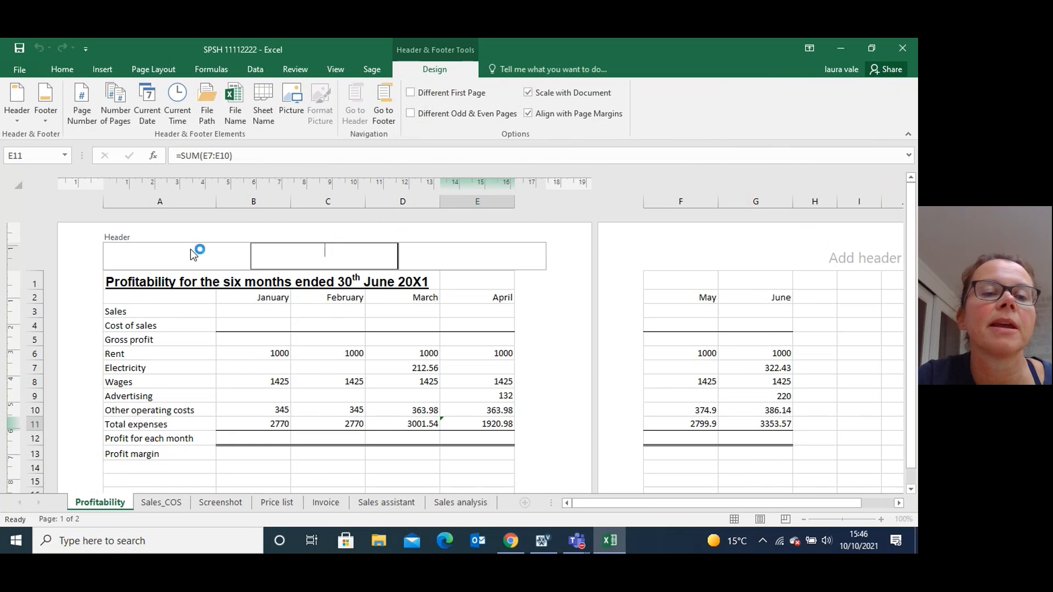
click(192, 249)
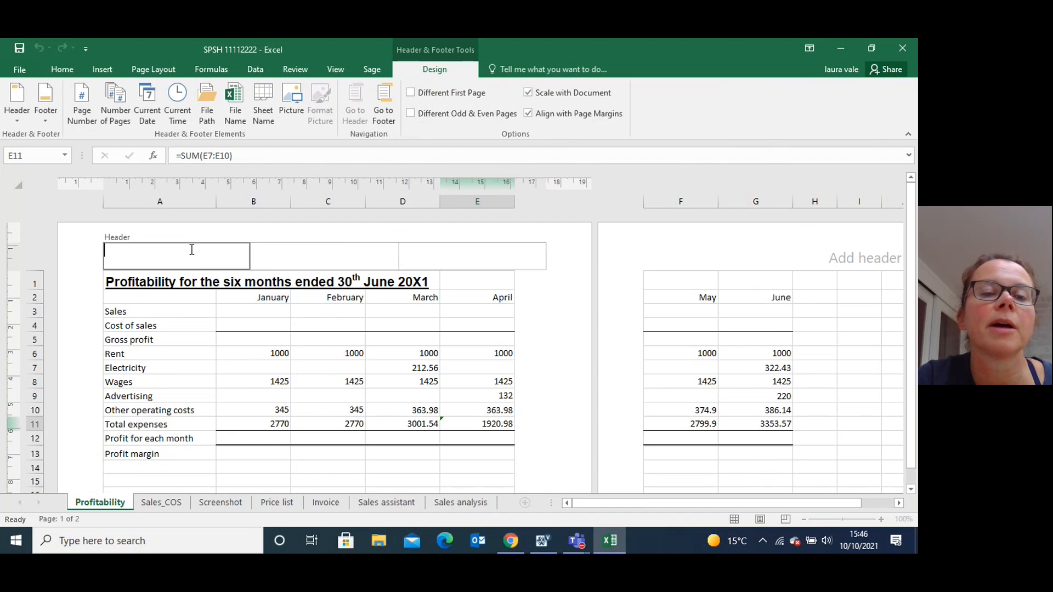
click(334, 251)
click(437, 255)
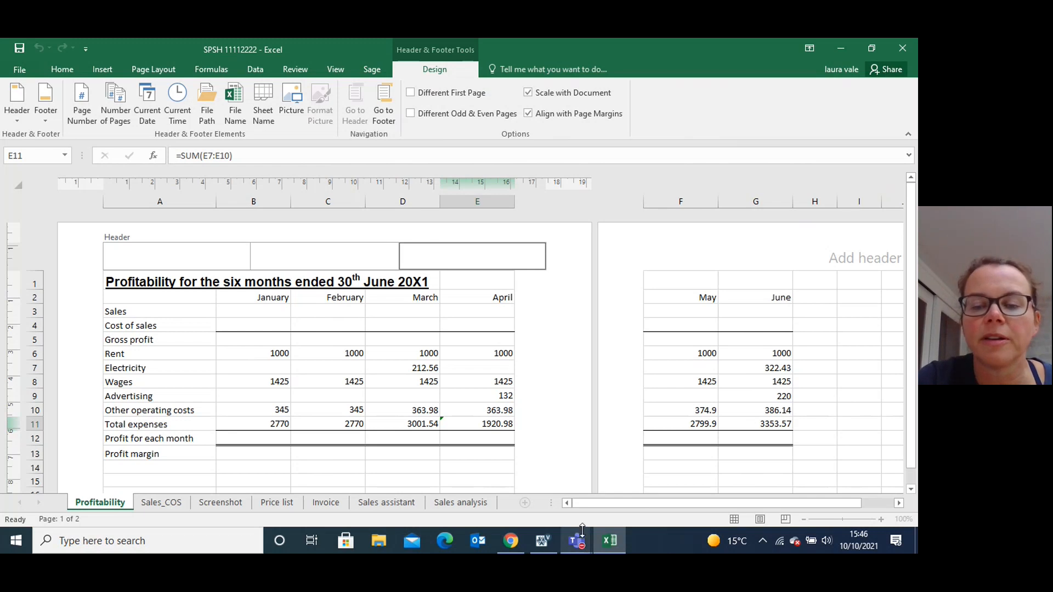
click(542, 539)
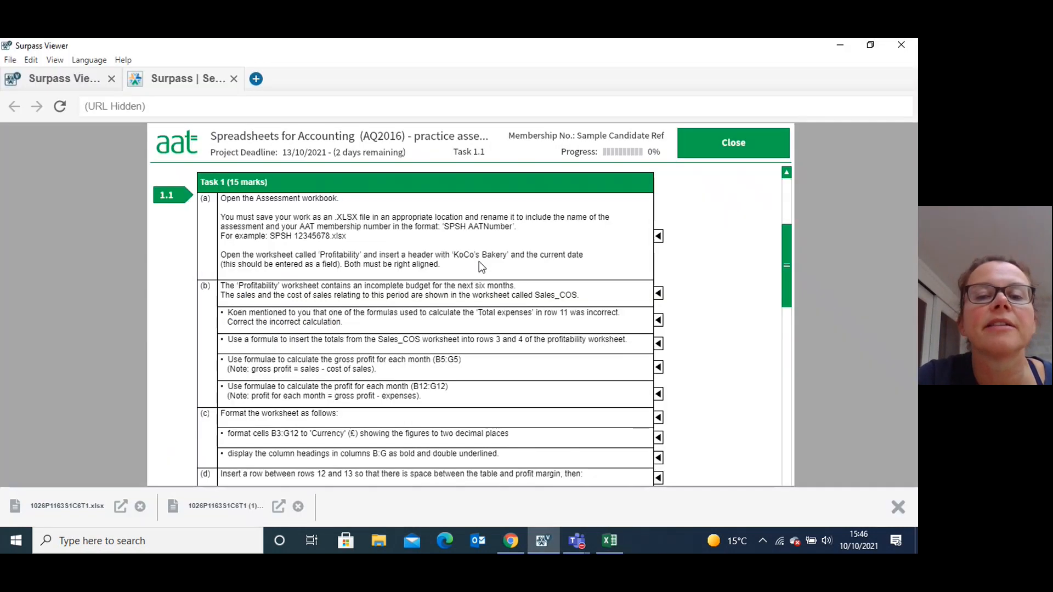
- Type 'KoCo's Bakery' in the right header section and start a new line below it
click(603, 542)
text(Ko)
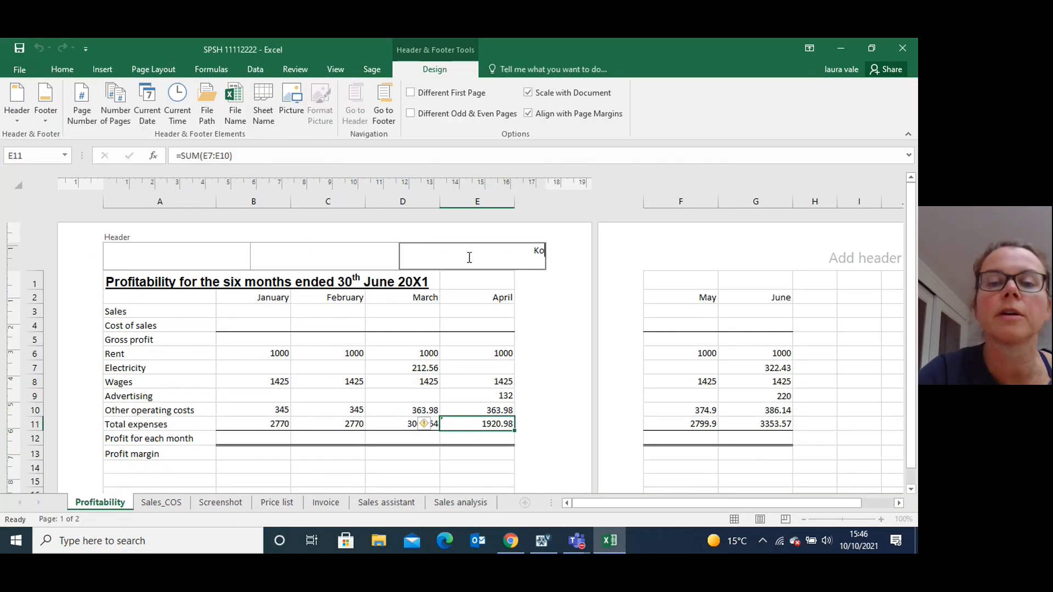
text(Co's Bakery)
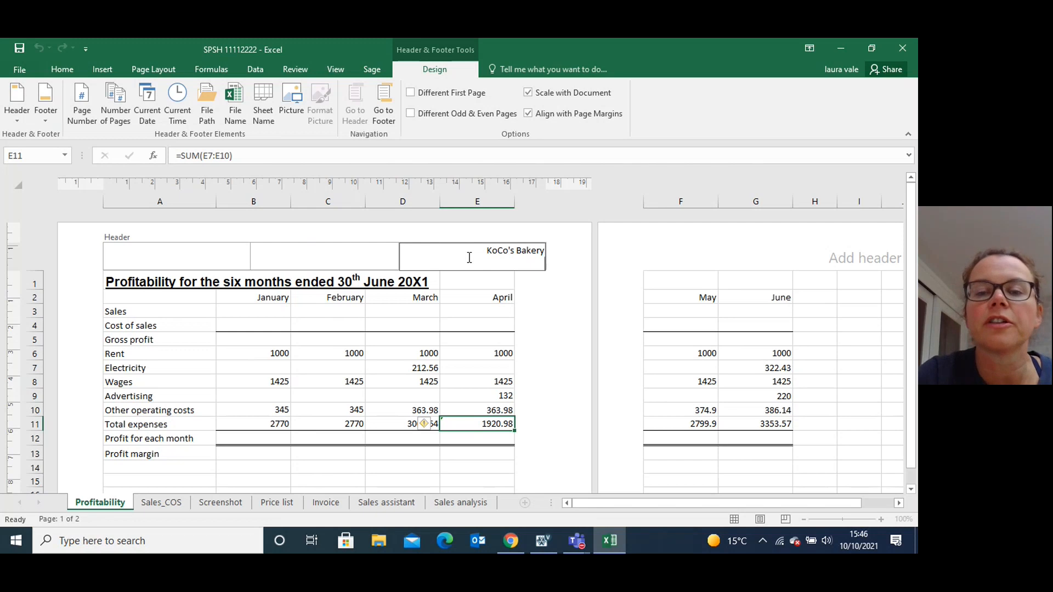
key(Return)
- Replace the typed date with the Current Date header field, showing 10/10/2021
text(10/10/21)
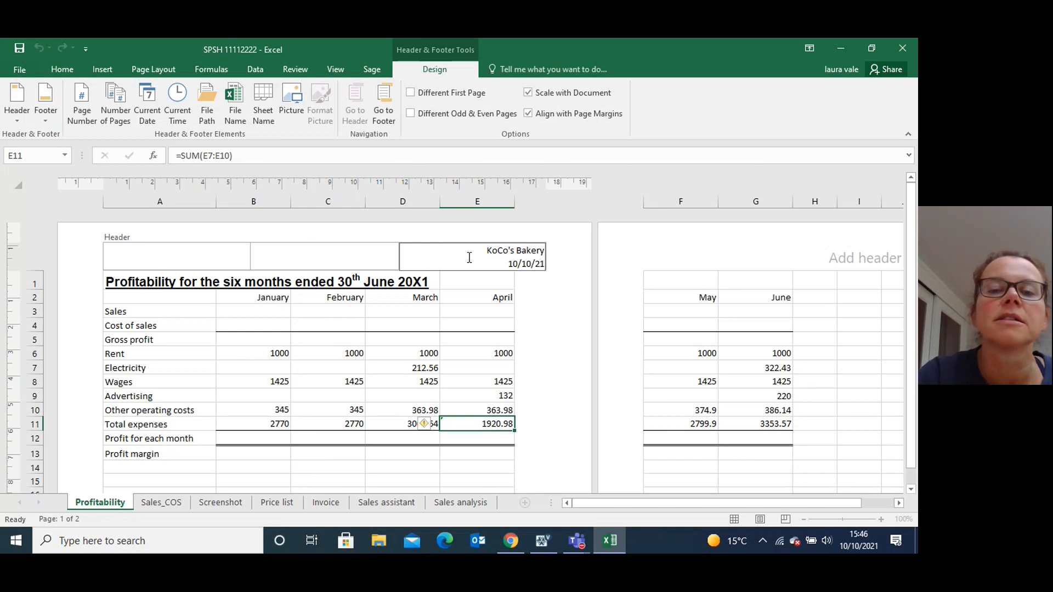
key(BackSpace)
key(BackSpace)
key(BackSpace)
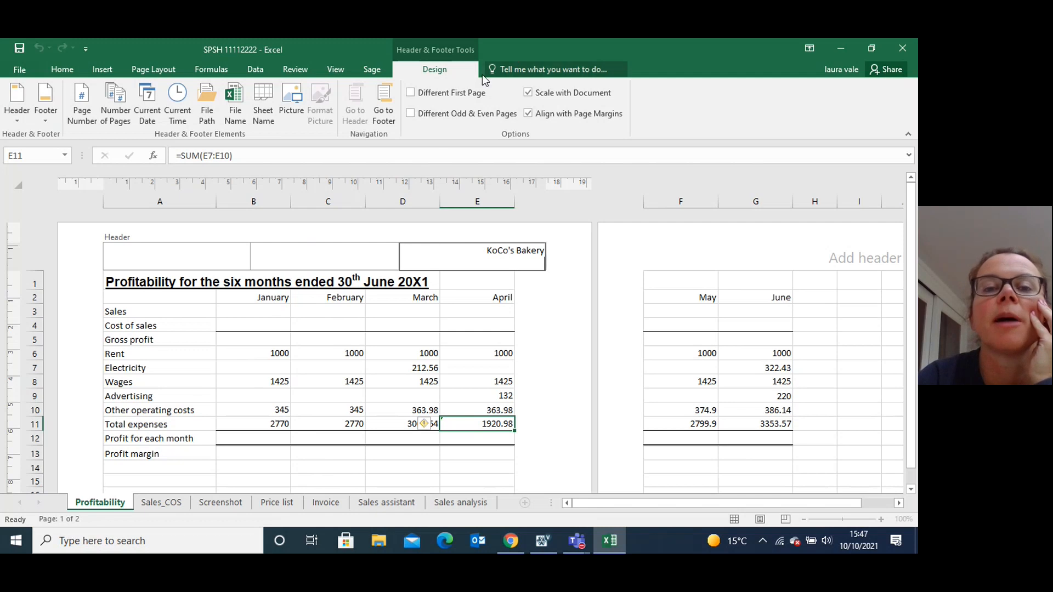
click(524, 70)
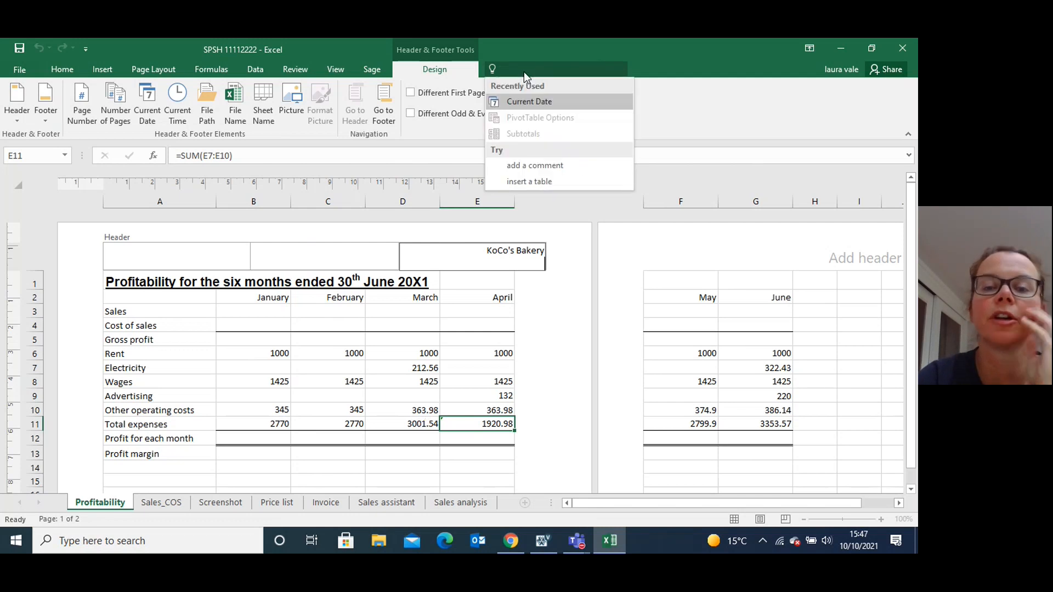
key(BackSpace)
text(current)
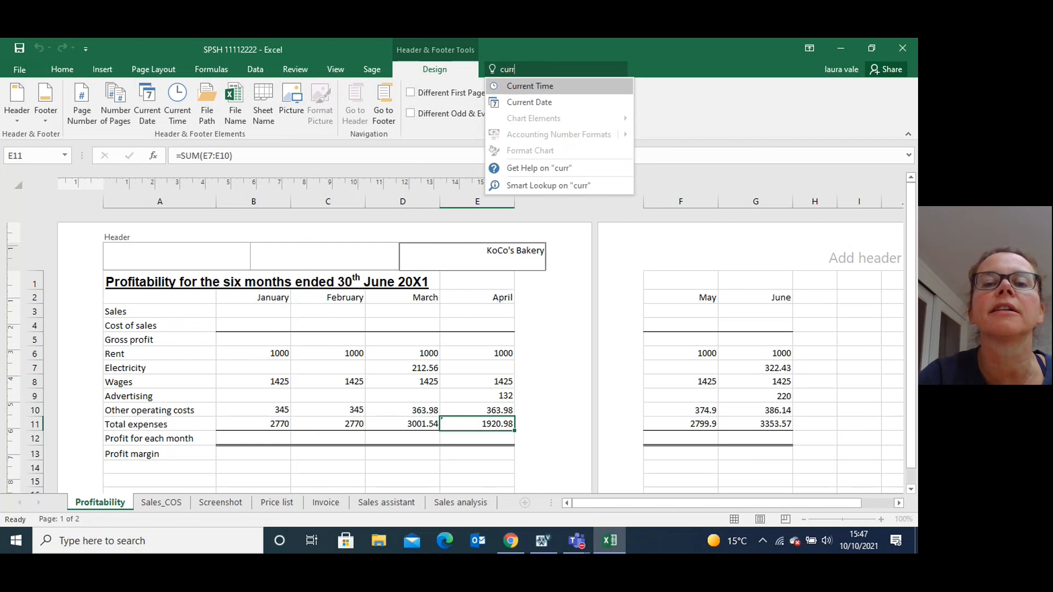
click(547, 100)
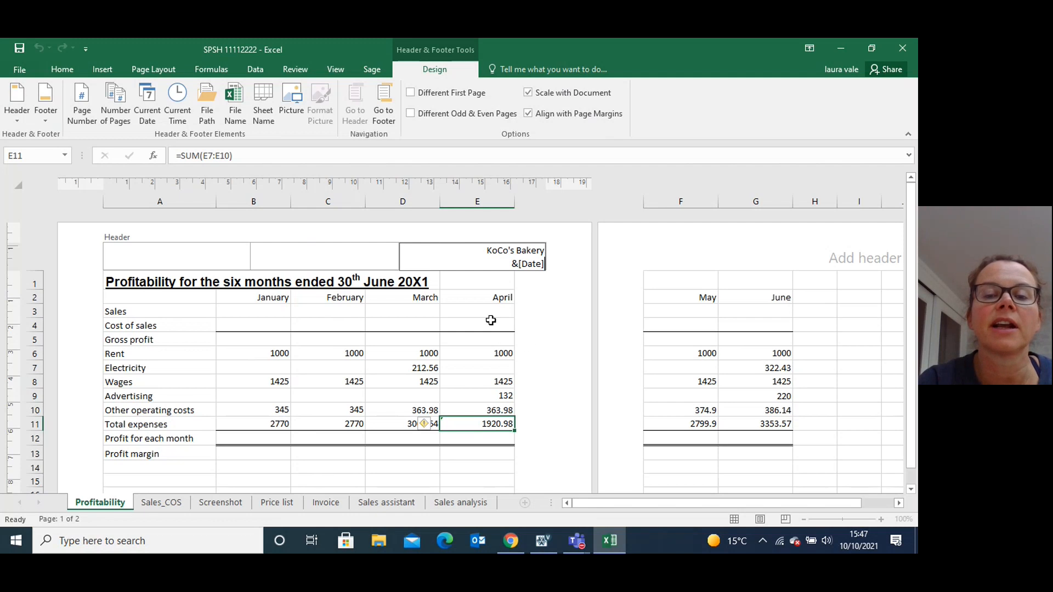
click(413, 322)
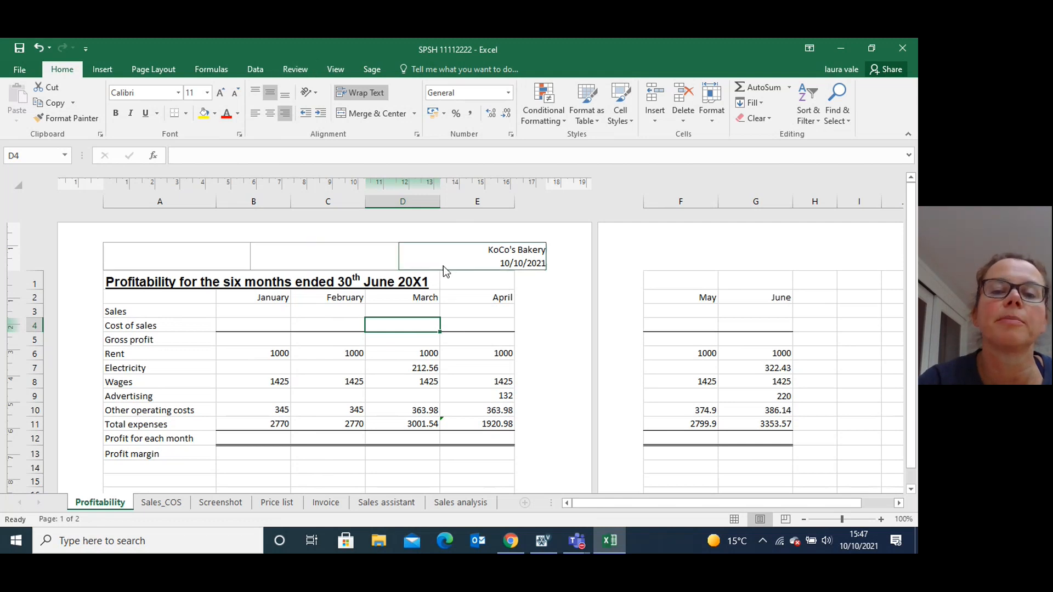
- Switch the Profitability sheet back to Normal view and bring Surpass Viewer to the front
click(296, 70)
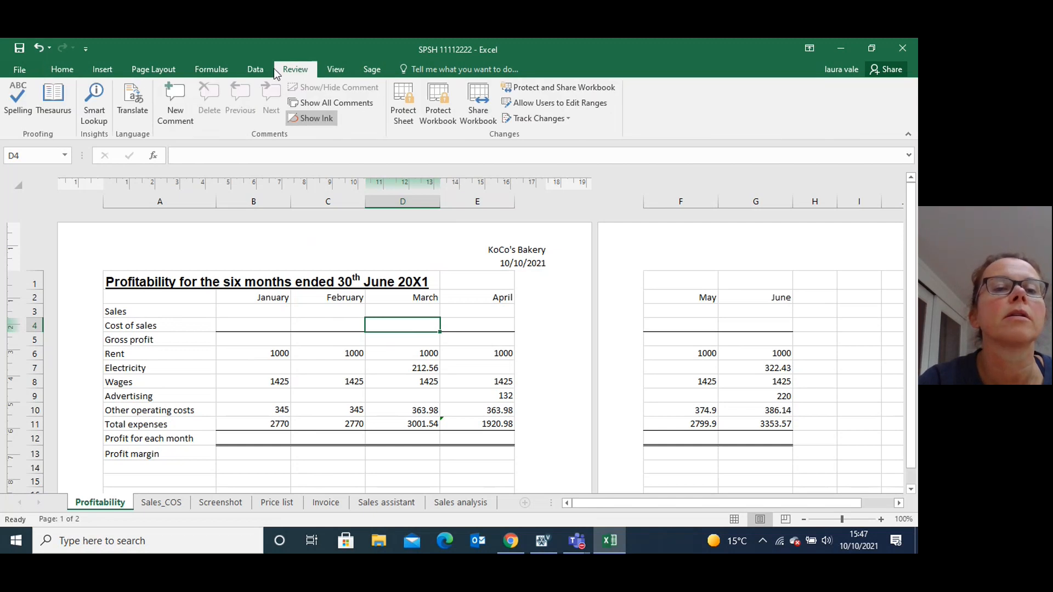
click(335, 69)
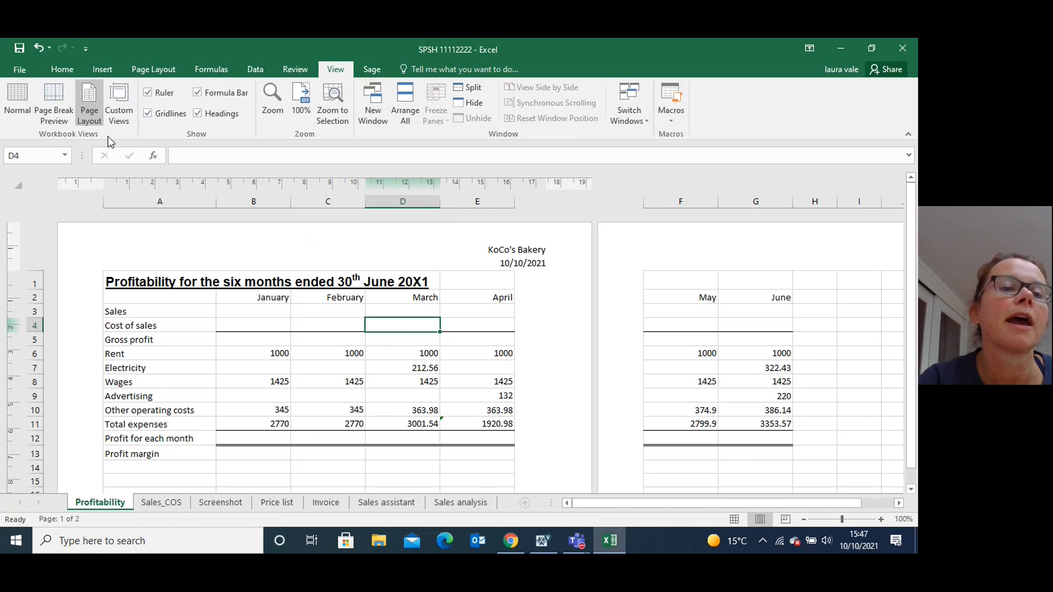
click(15, 104)
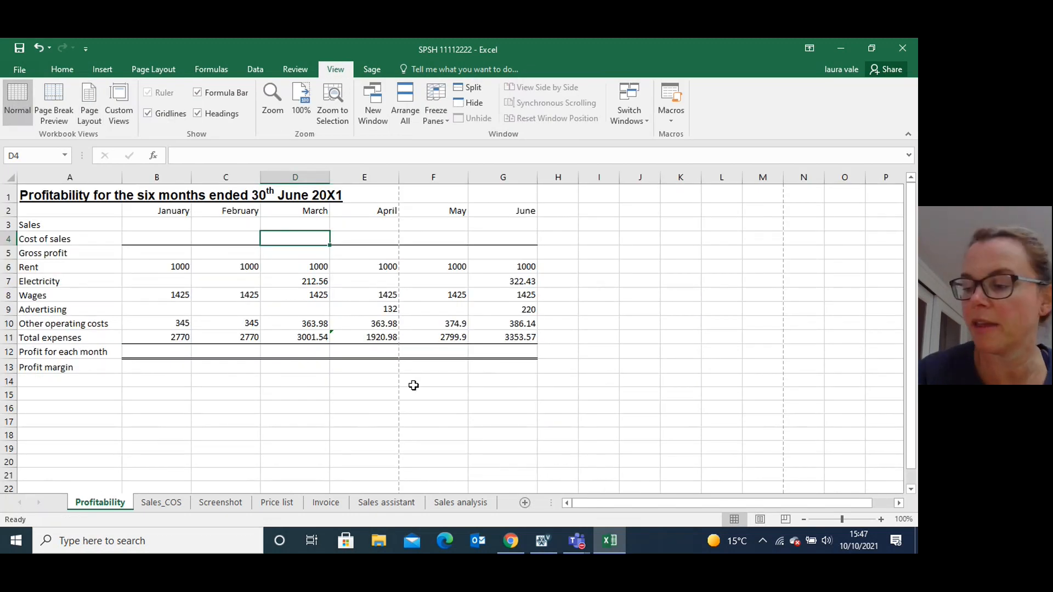
click(542, 544)
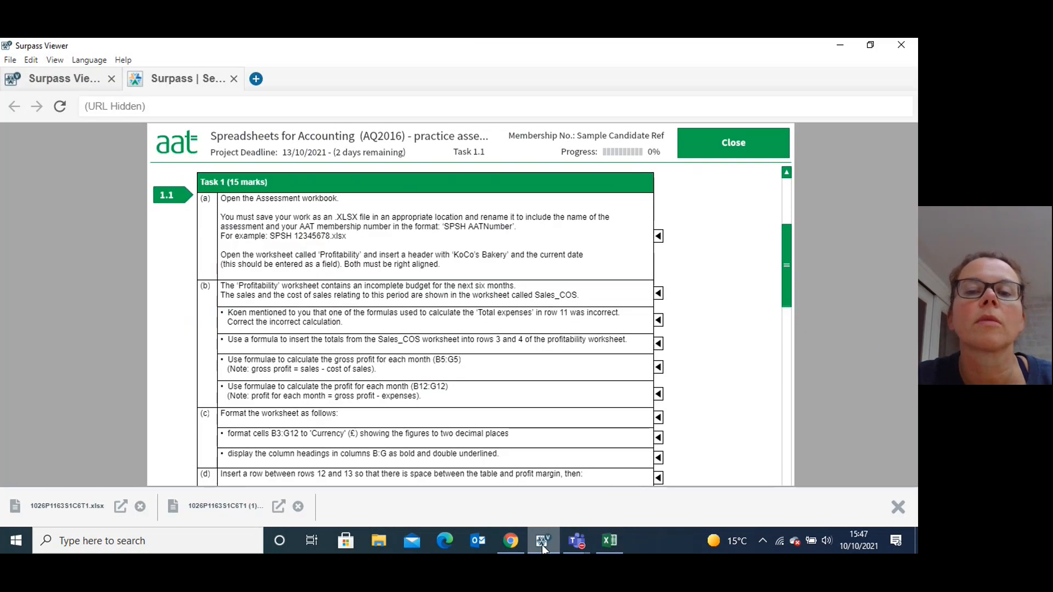
- Mark Task 1 part (a) as completed and scroll the task list down
click(658, 240)
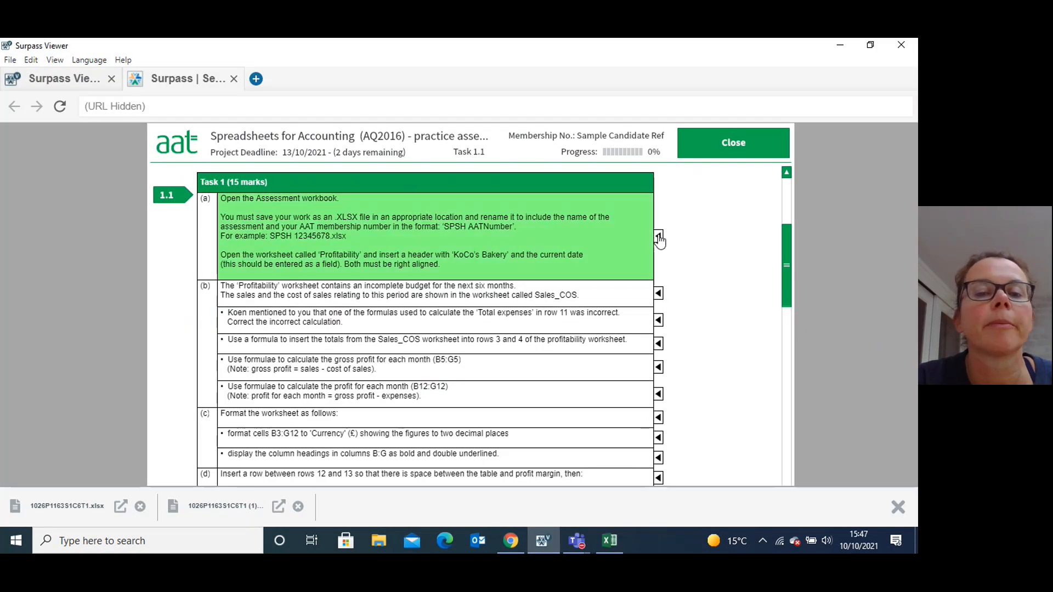
drag(791, 245, 794, 265)
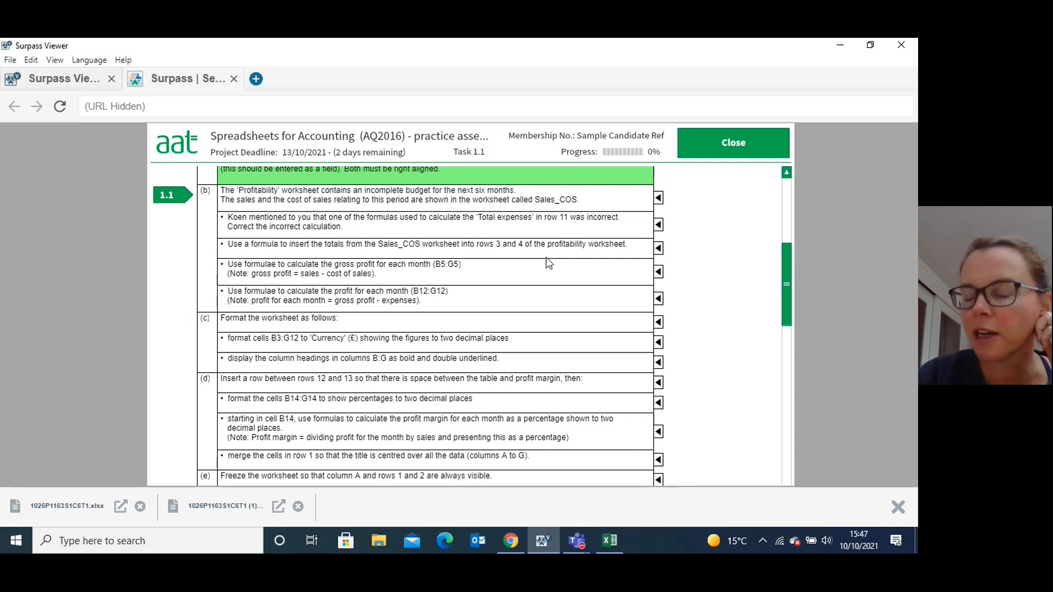
- Scroll the Task 1 list back to the top and switch to the Excel workbook
drag(788, 280, 801, 261)
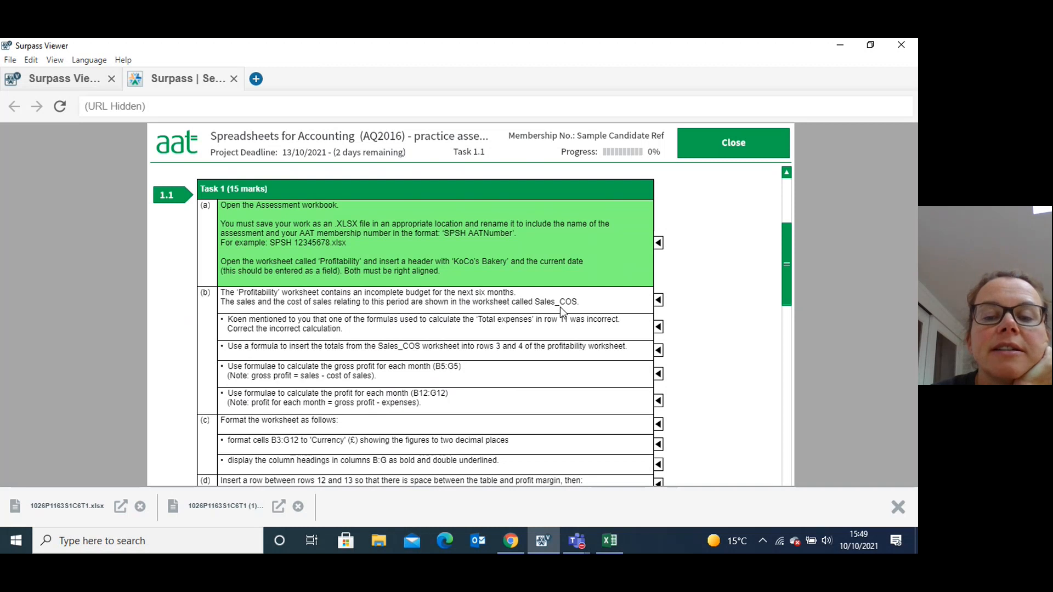
click(605, 541)
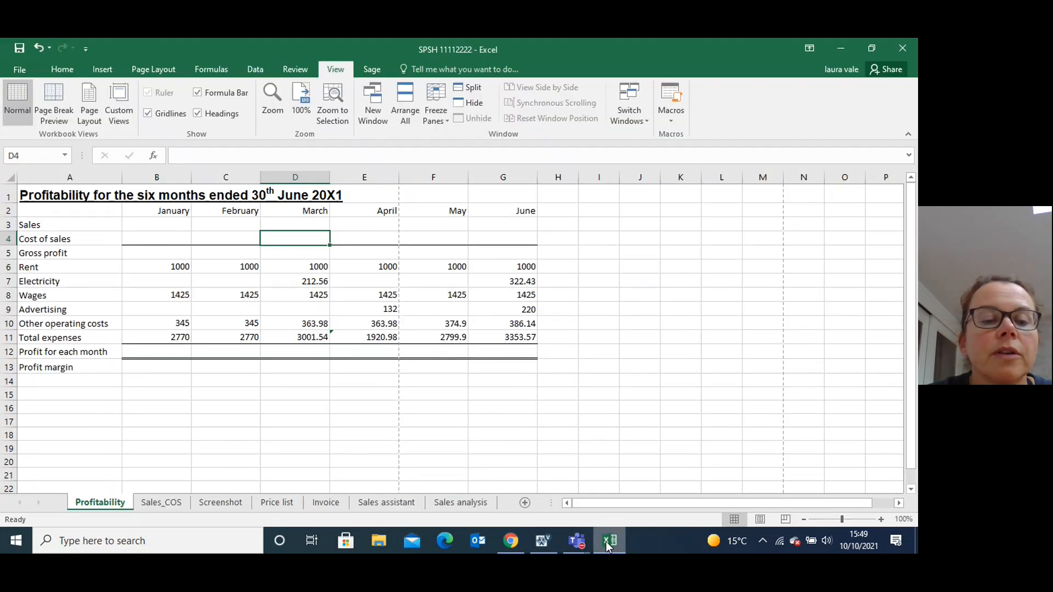
- View the Sales_COS sheet, then mark part (b)'s introduction as done in Surpass Viewer
click(151, 503)
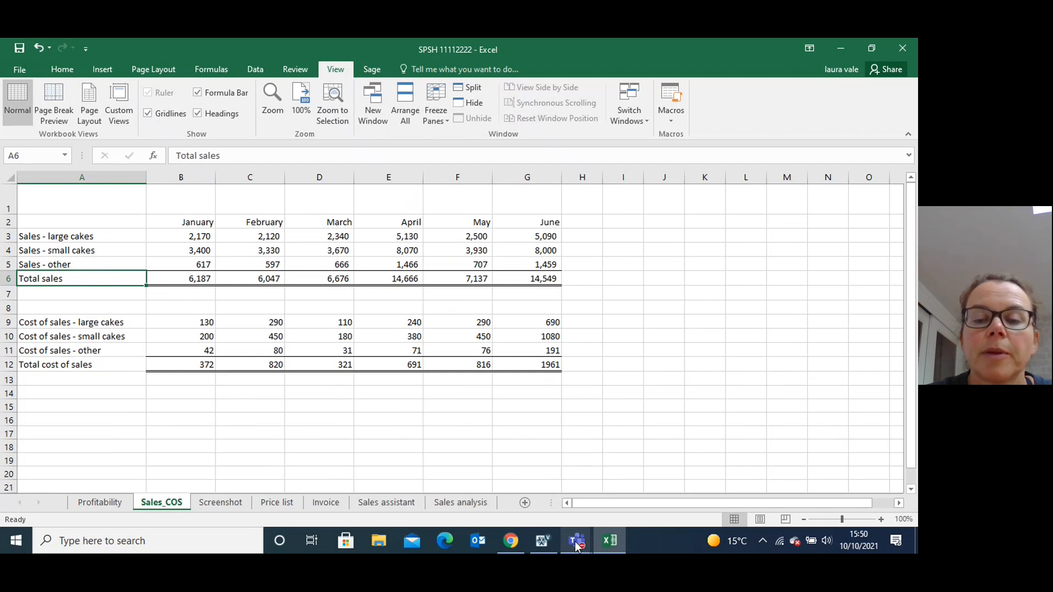
mouse_move(577, 544)
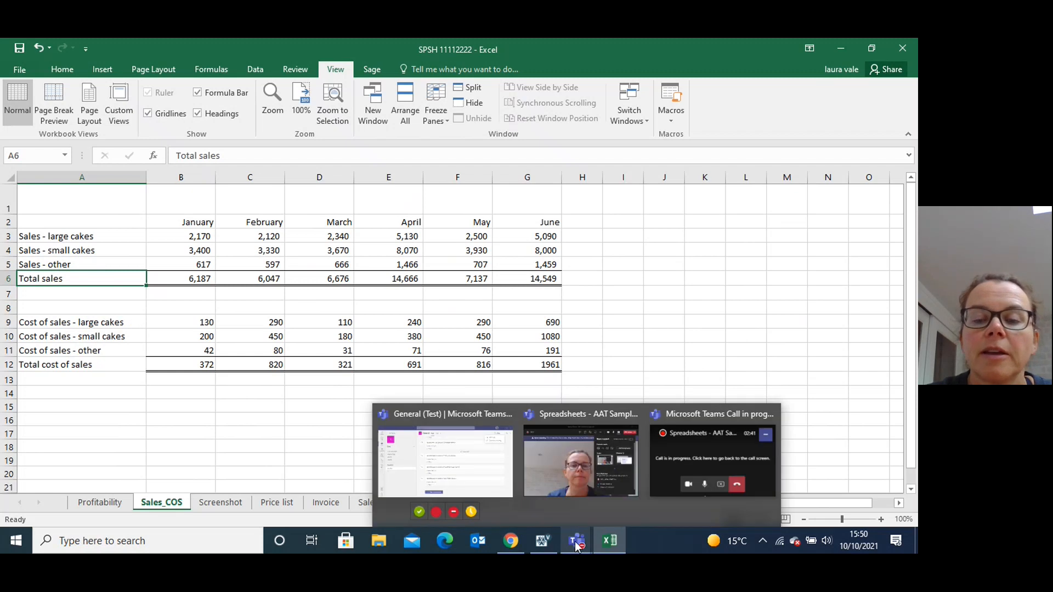
click(541, 543)
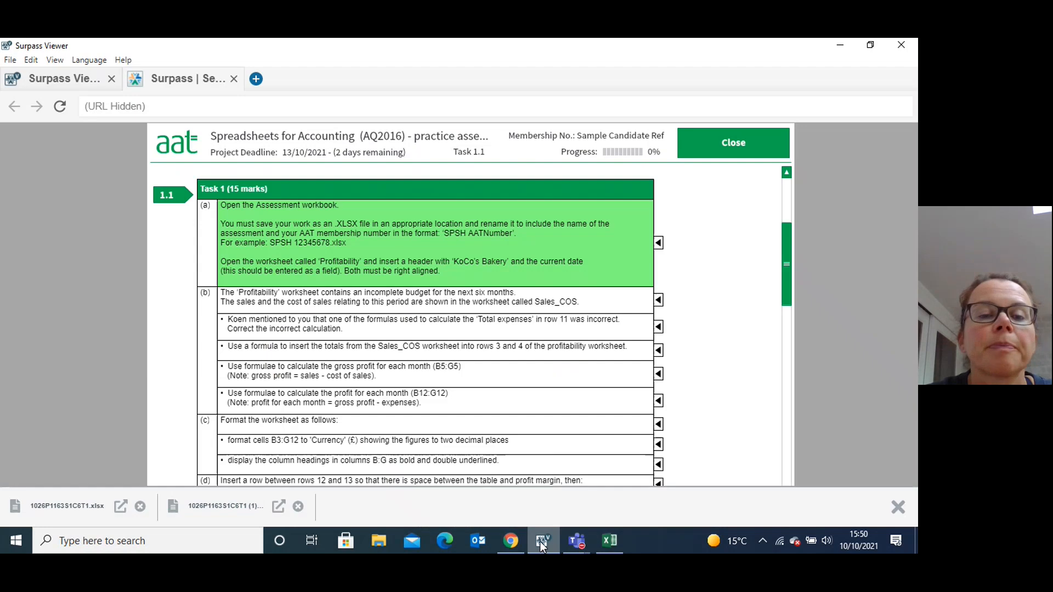
click(658, 301)
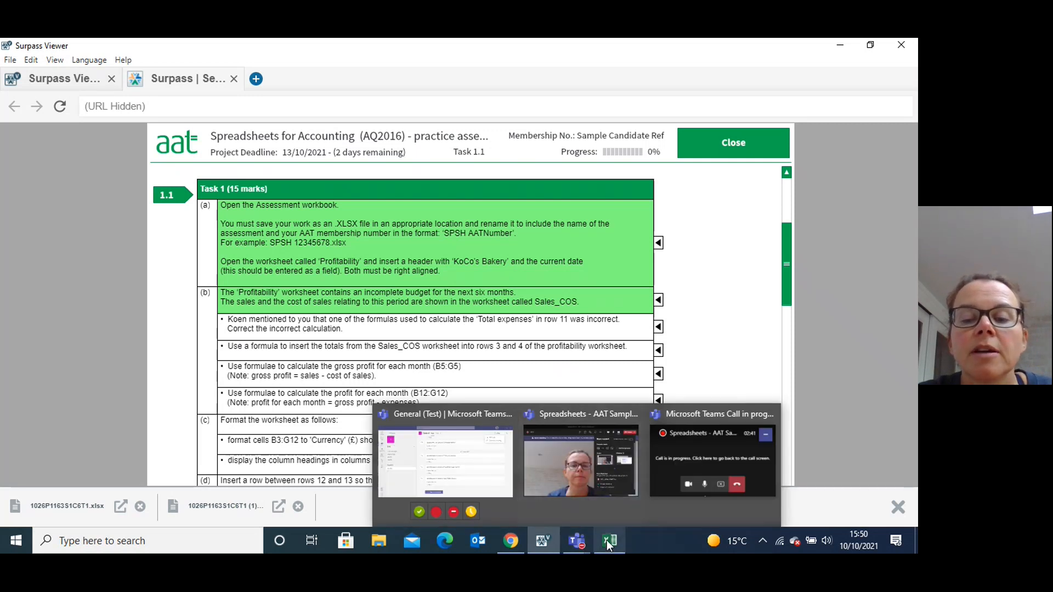
- Back in Excel, check cells B11 and C11, then return to the Profitability sheet
click(616, 539)
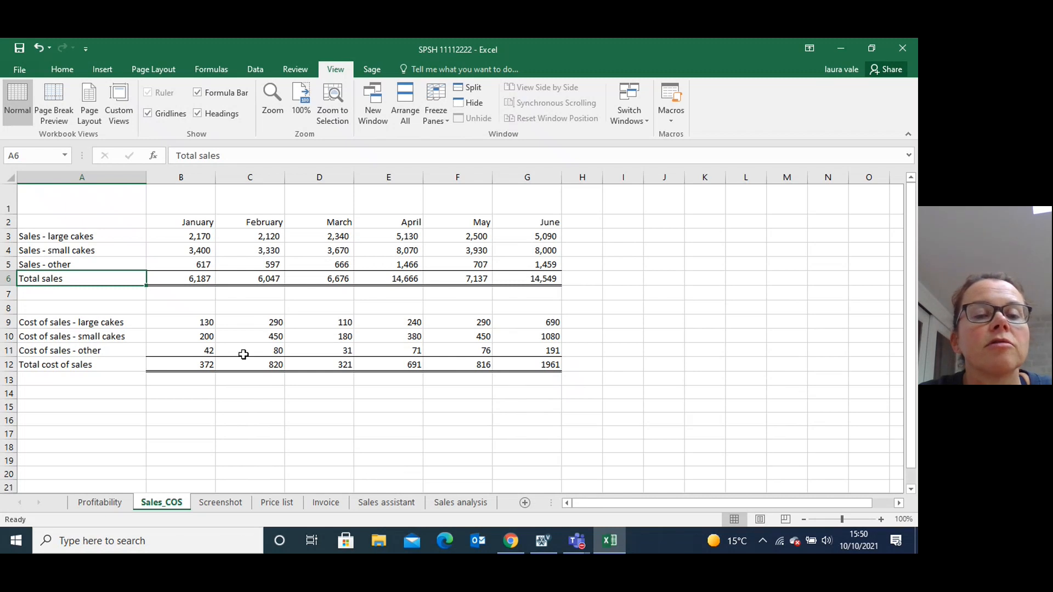
click(199, 350)
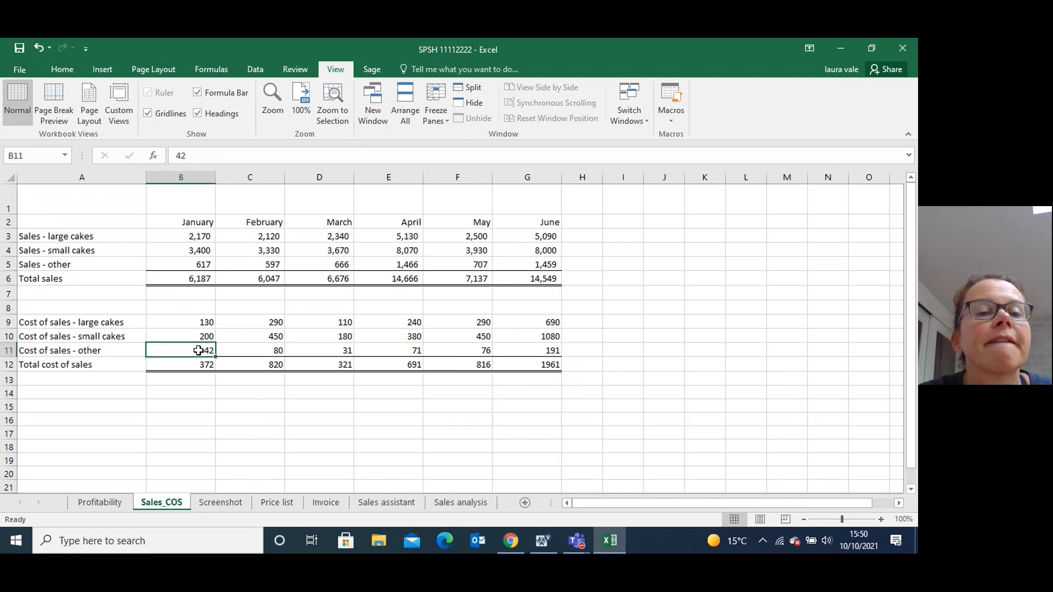
click(236, 350)
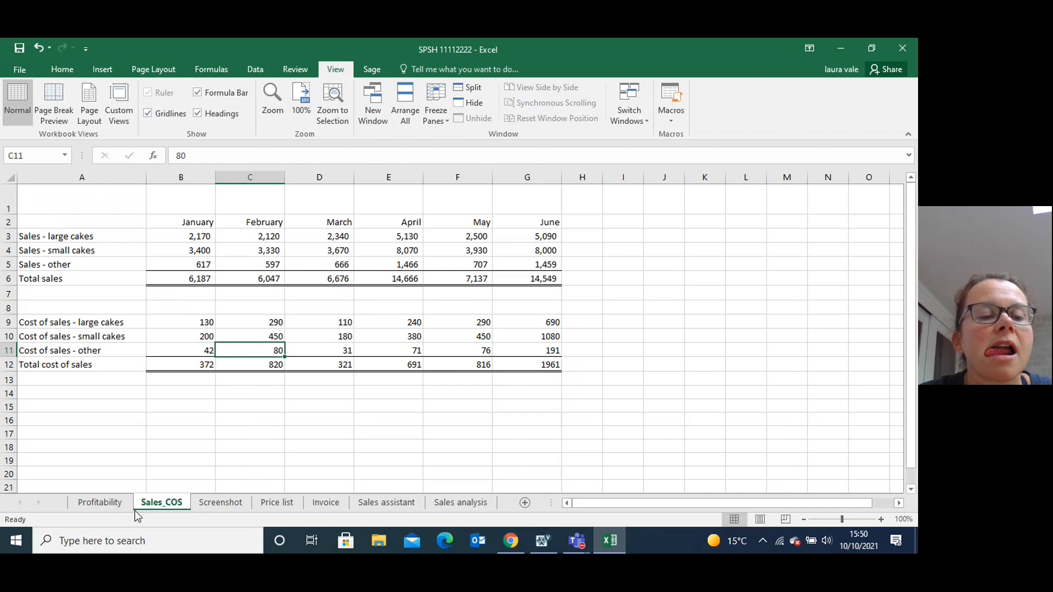
click(101, 503)
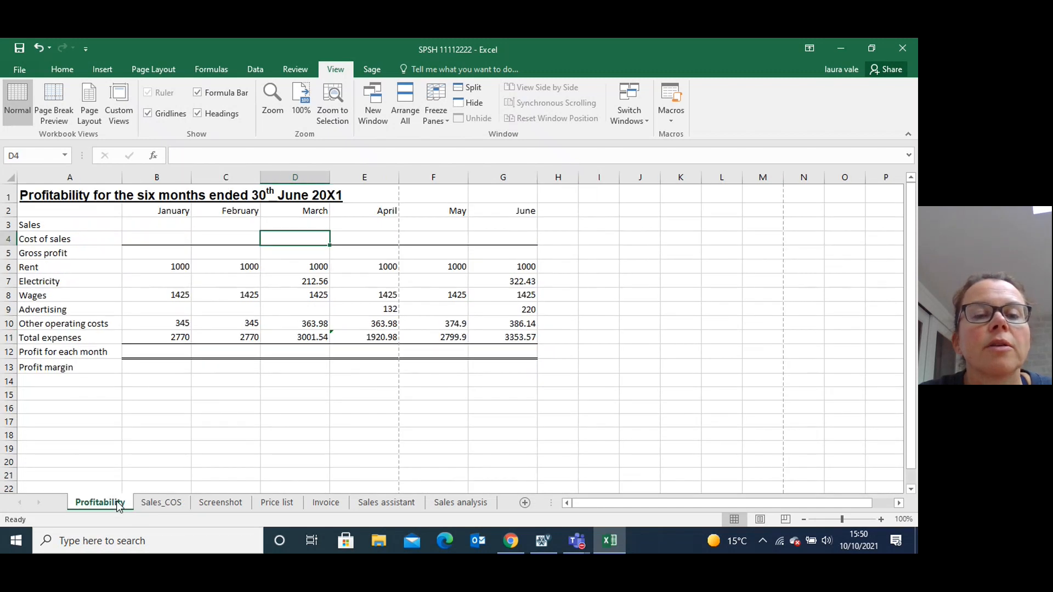
- Compare April's total expenses formula in E11 with March's in D11
click(160, 503)
click(121, 504)
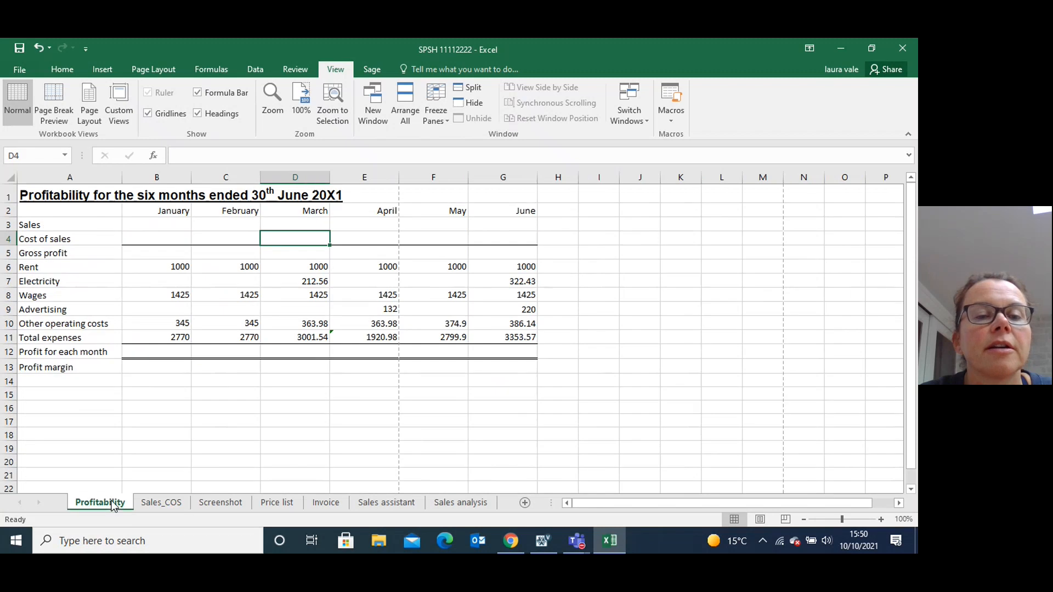
click(236, 410)
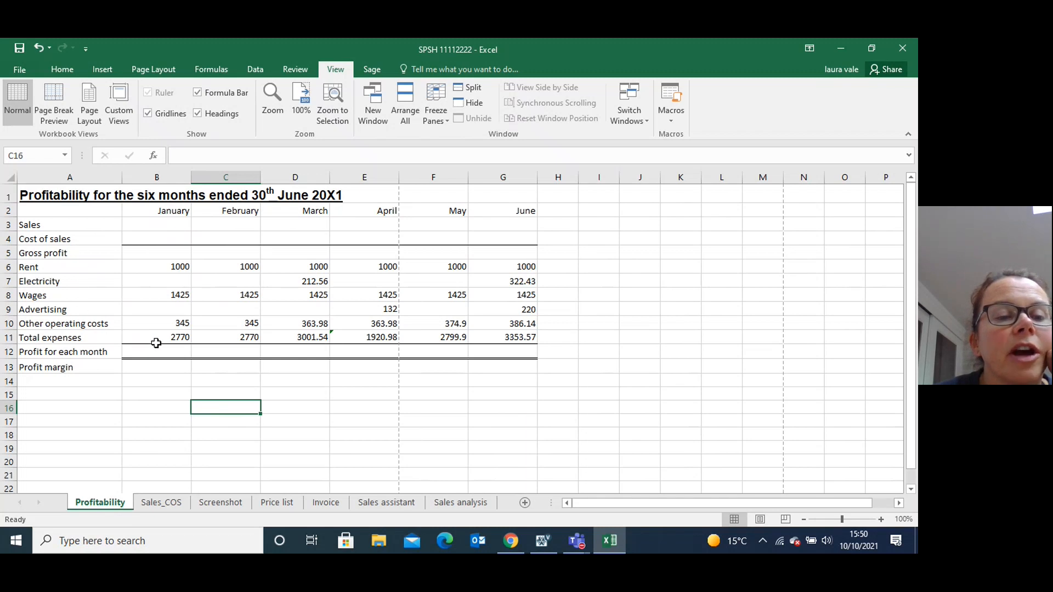
click(357, 338)
mouse_move(313, 343)
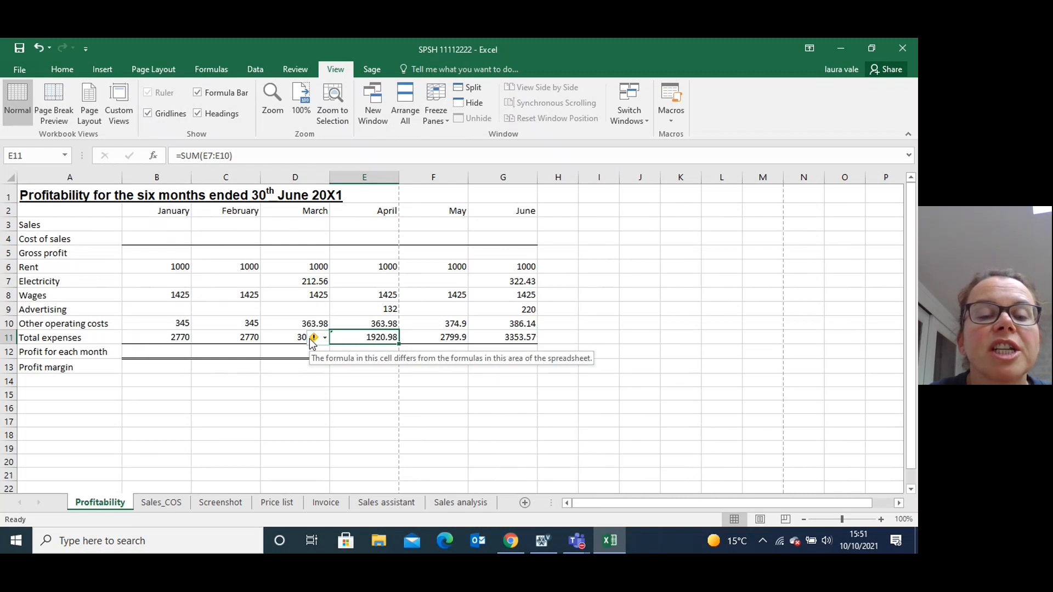
click(347, 410)
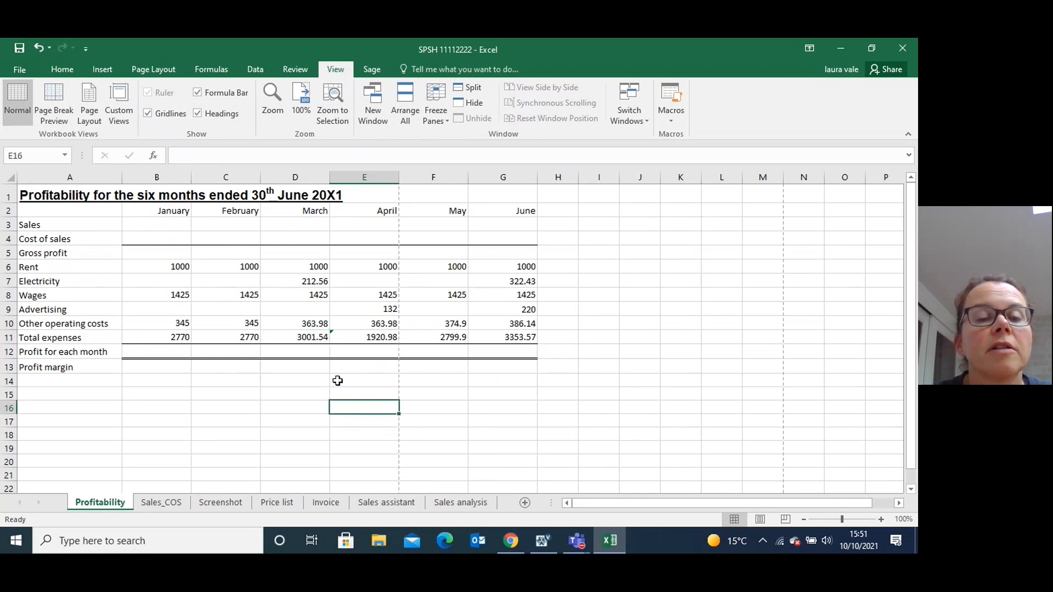
click(303, 338)
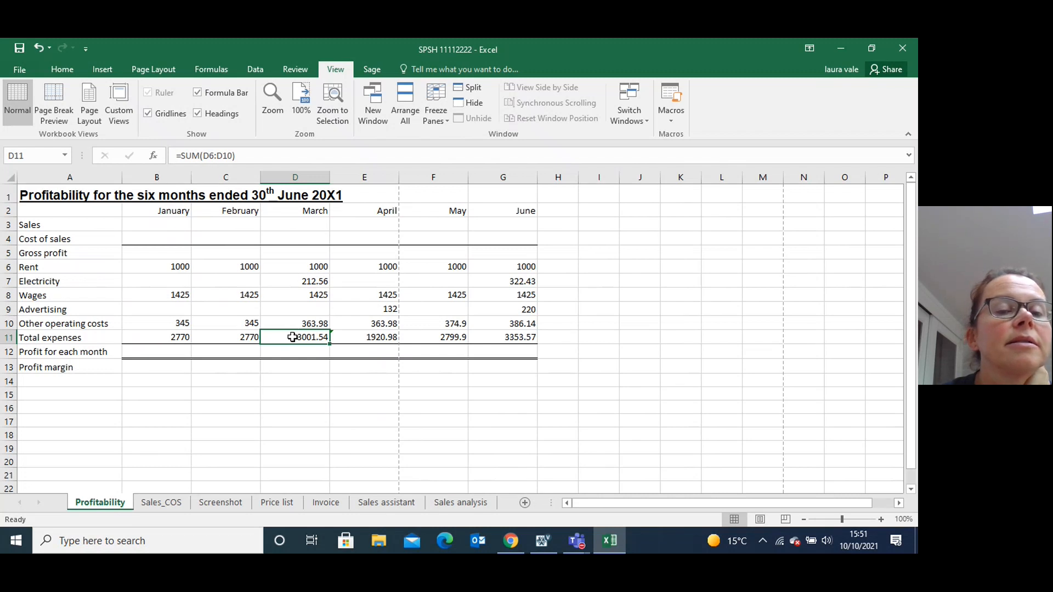
click(349, 339)
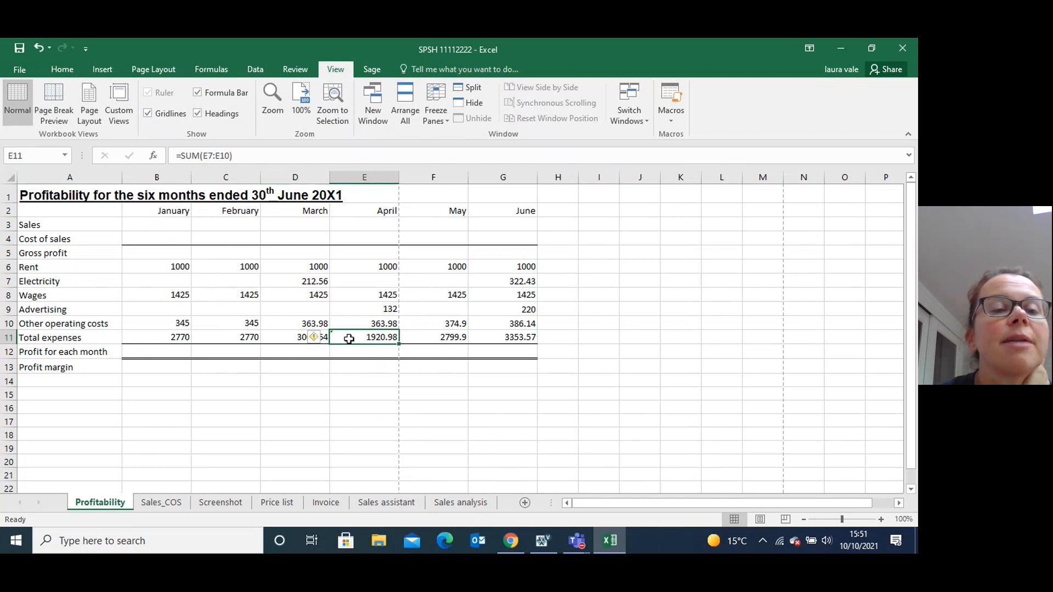
- Change E11 to =SUM(E6:E10) so April's total expenses becomes 2920.98
click(212, 156)
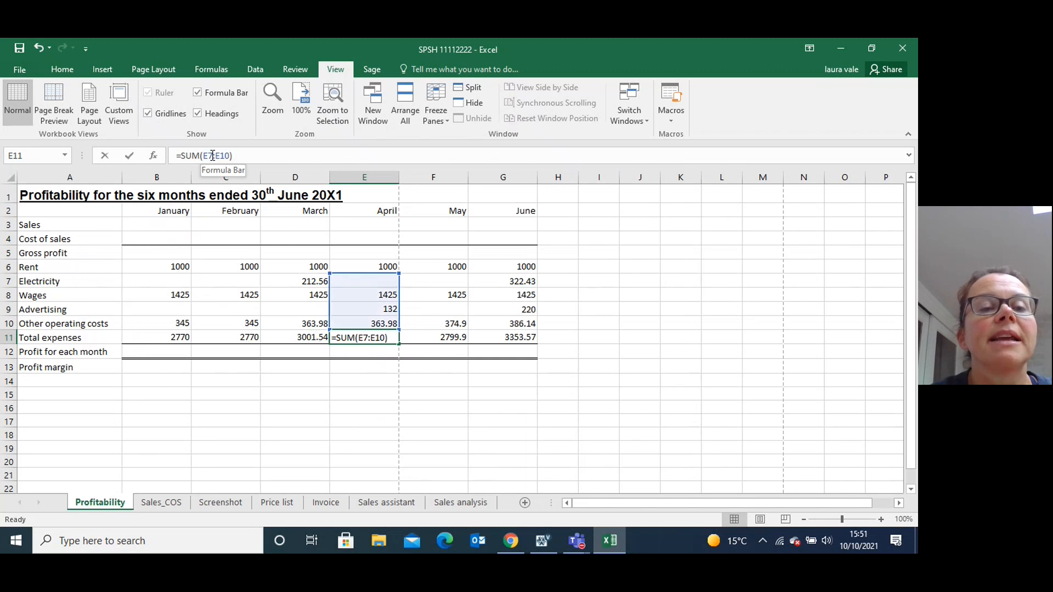
click(213, 156)
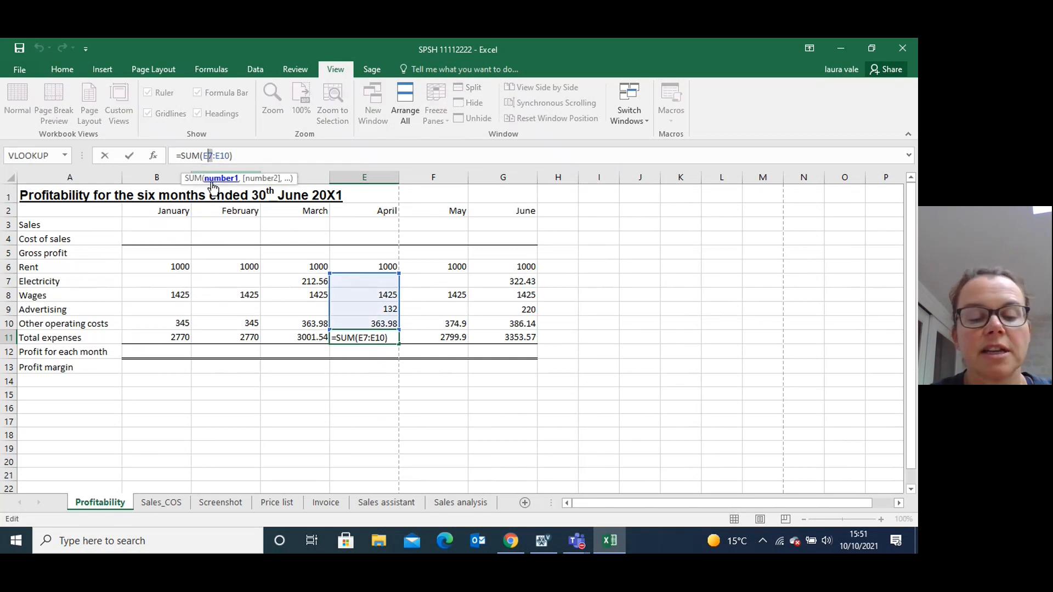
key(Delete)
text(6)
key(Return)
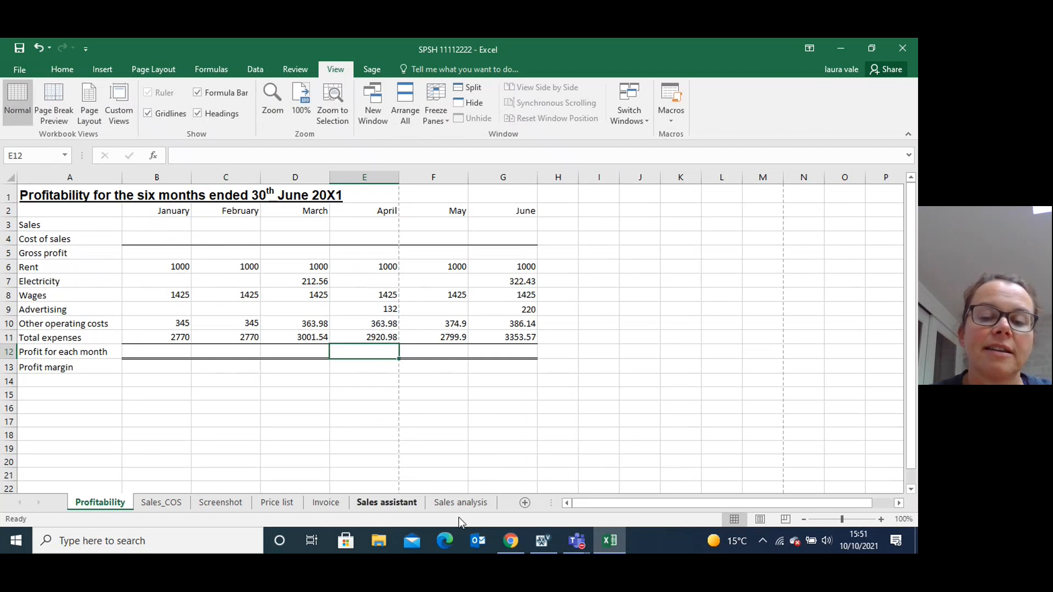
- Mark the 'Koen mentioned' total expenses task as done in Surpass Viewer and return to Excel
click(544, 543)
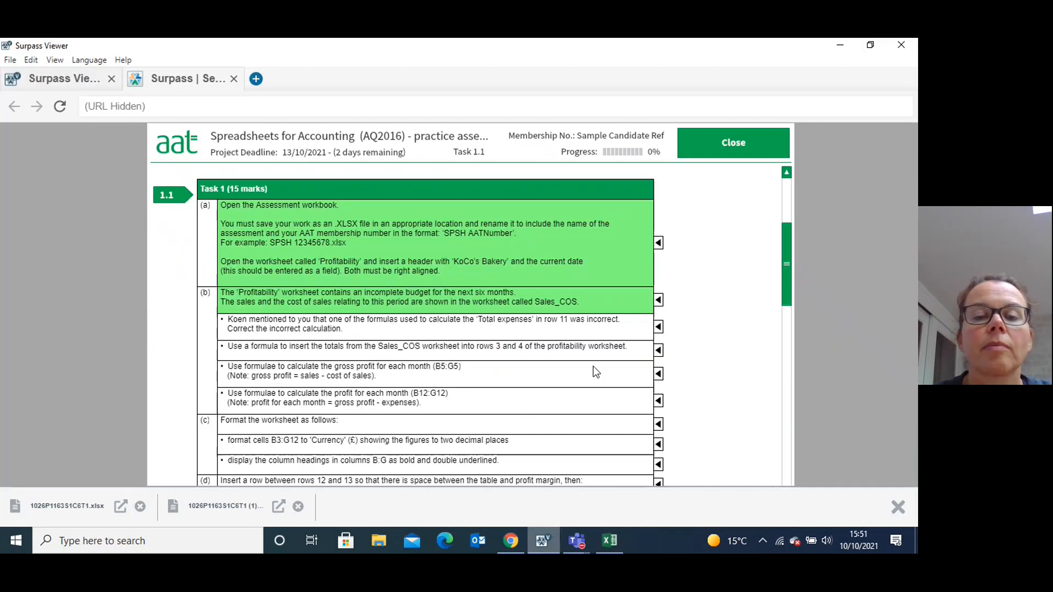
click(658, 331)
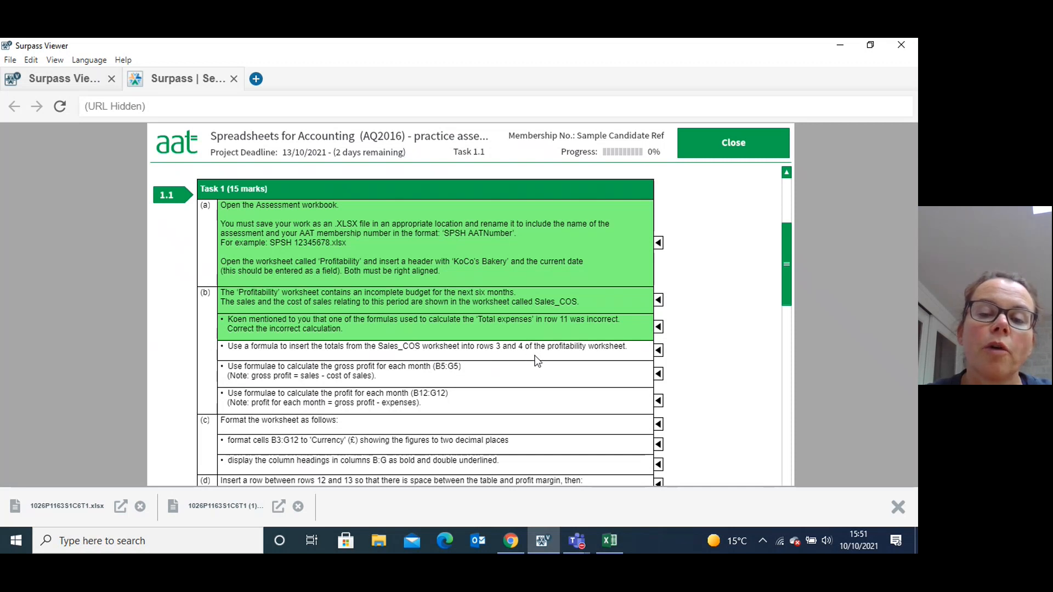
click(608, 541)
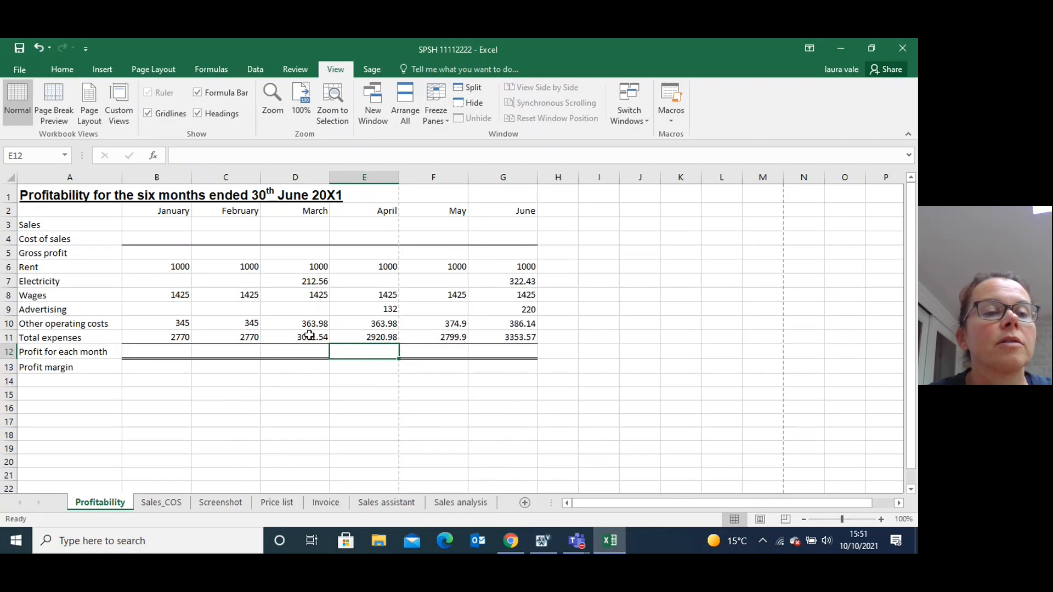
- Check the January total sales figure in cell B6 of the Sales_COS sheet
click(148, 225)
click(149, 235)
click(150, 223)
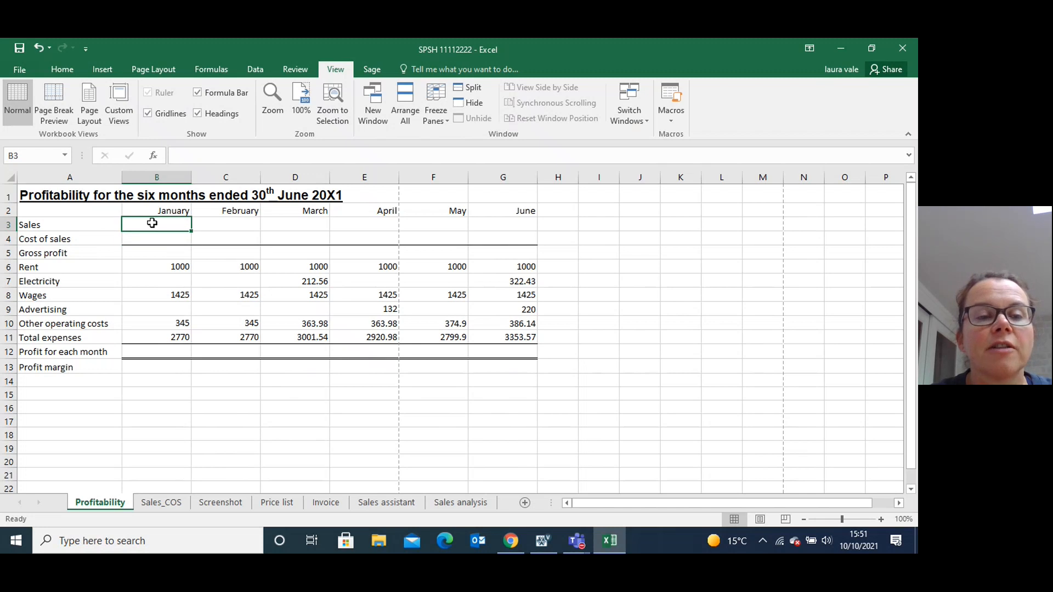
click(171, 504)
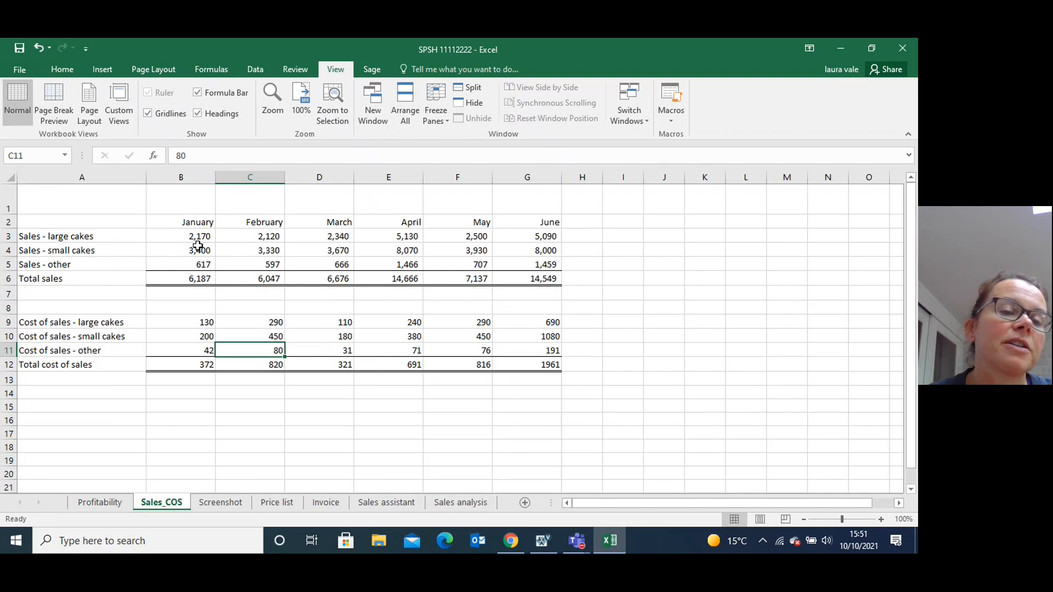
click(189, 277)
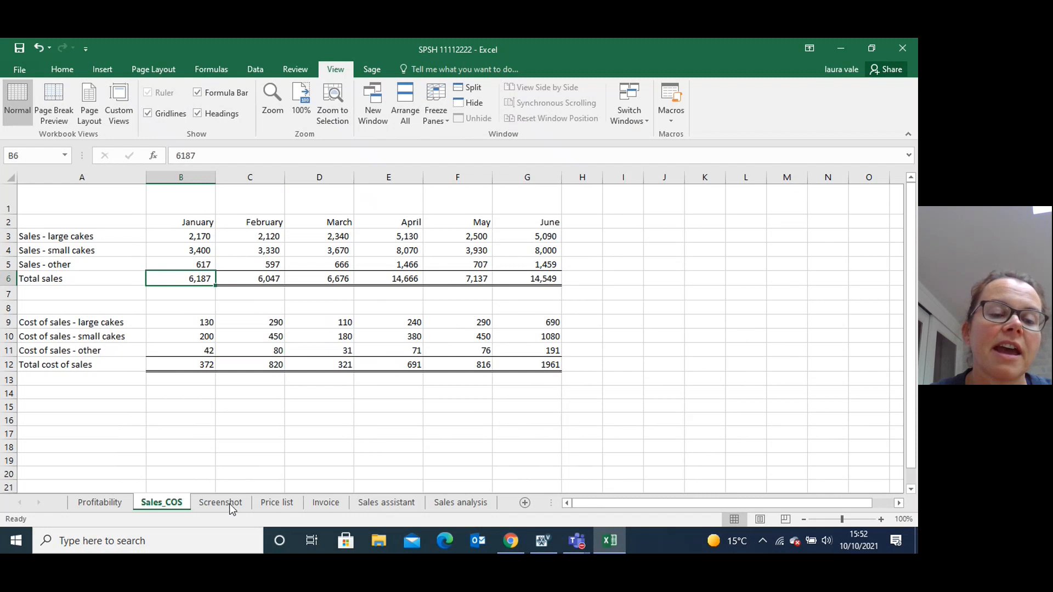
click(110, 503)
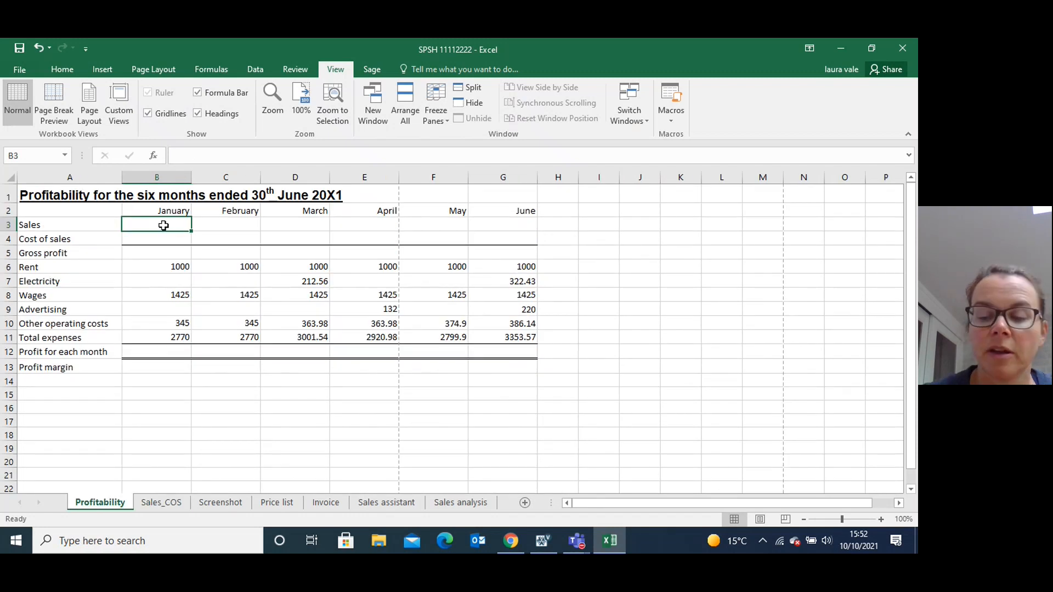
- Link B3 to Sales_COS B6 and fill across to G3, giving 6187 through 14549
text(=)
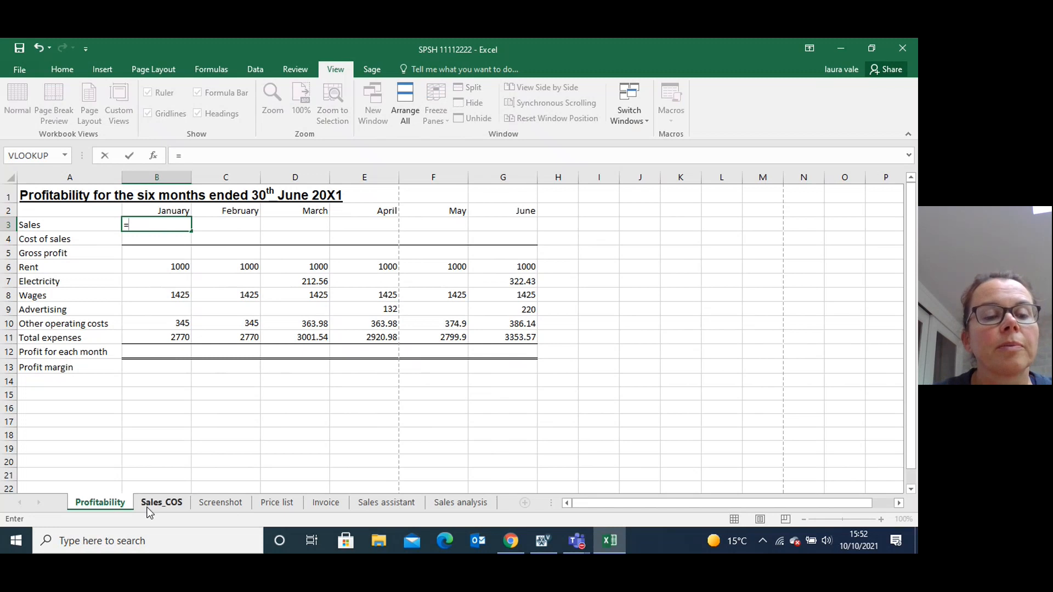
click(153, 503)
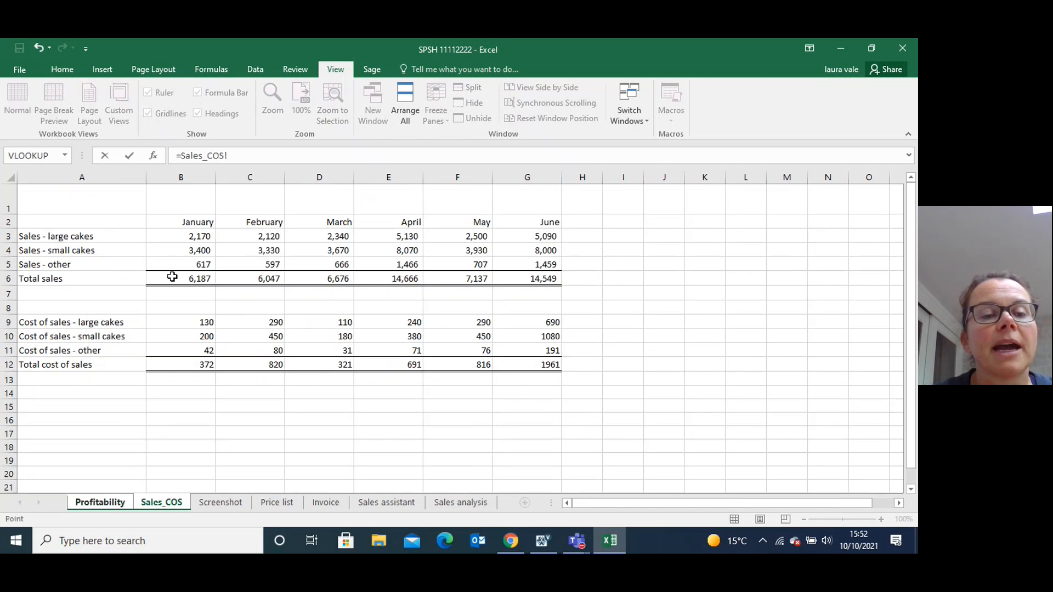
click(172, 279)
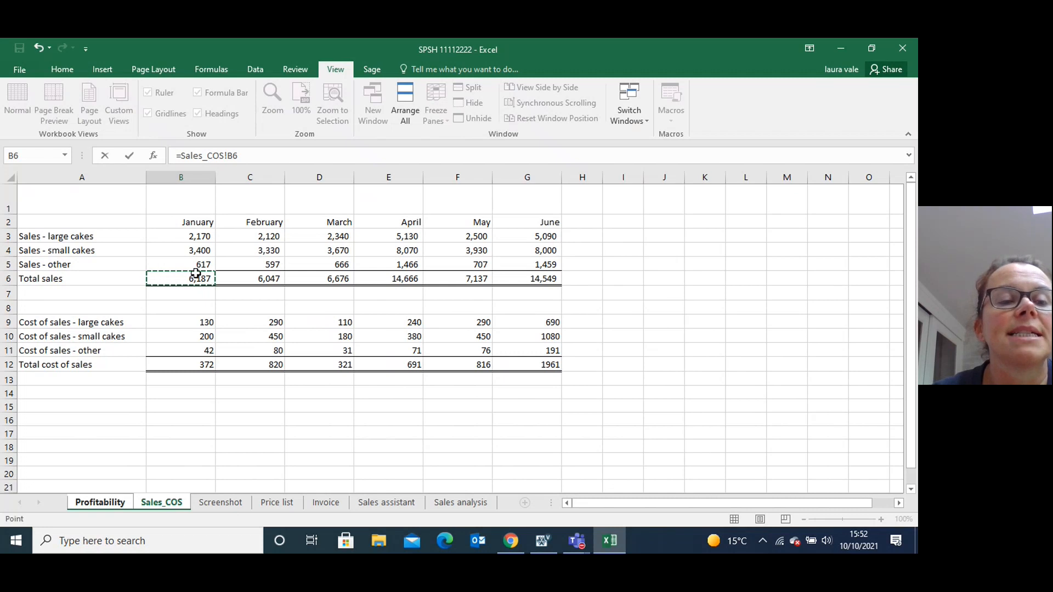
key(Return)
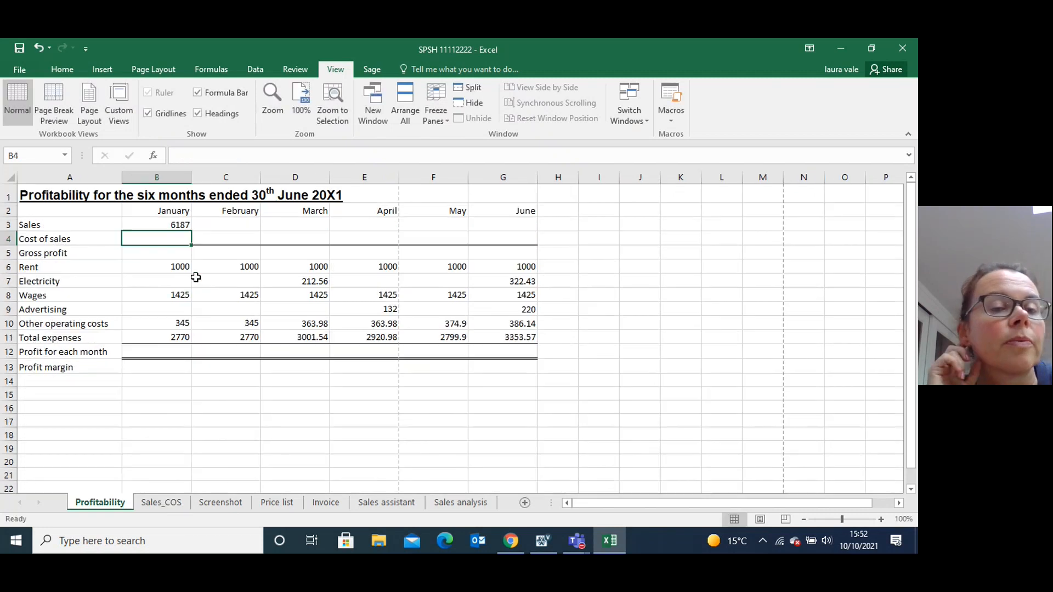
click(185, 228)
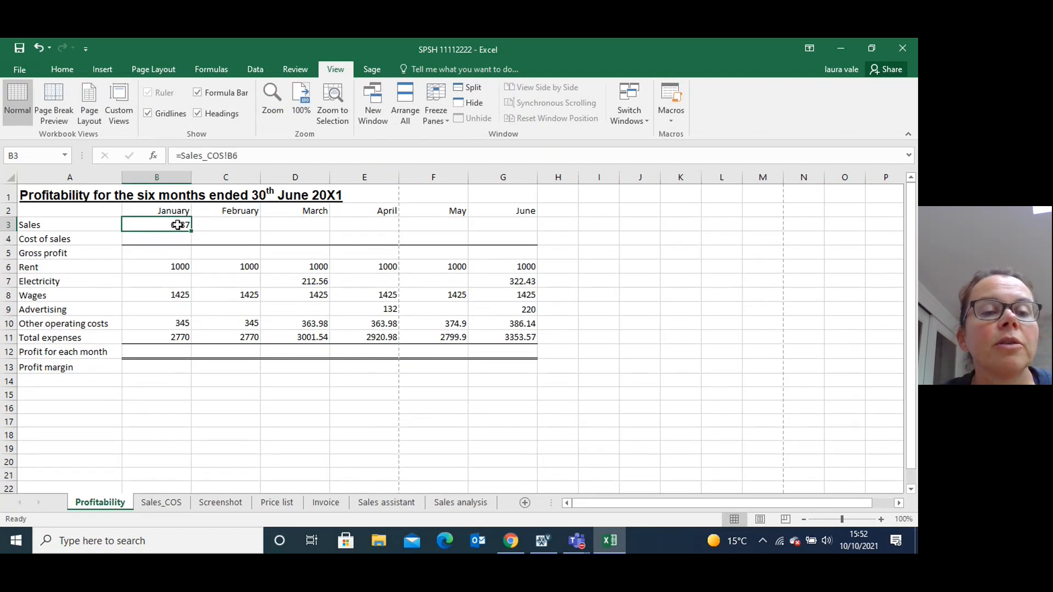
drag(191, 231, 518, 234)
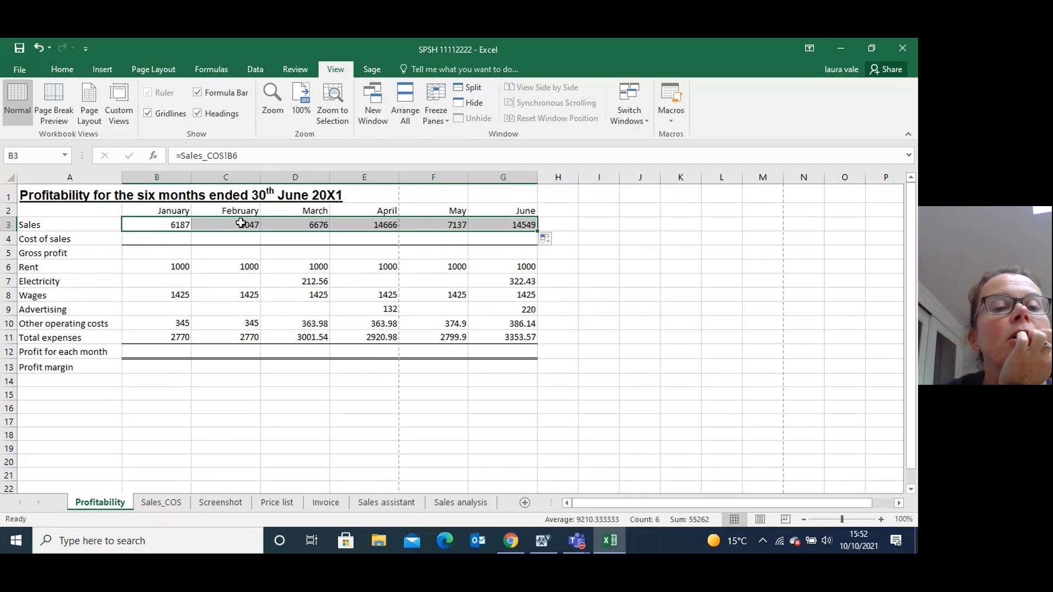
click(240, 223)
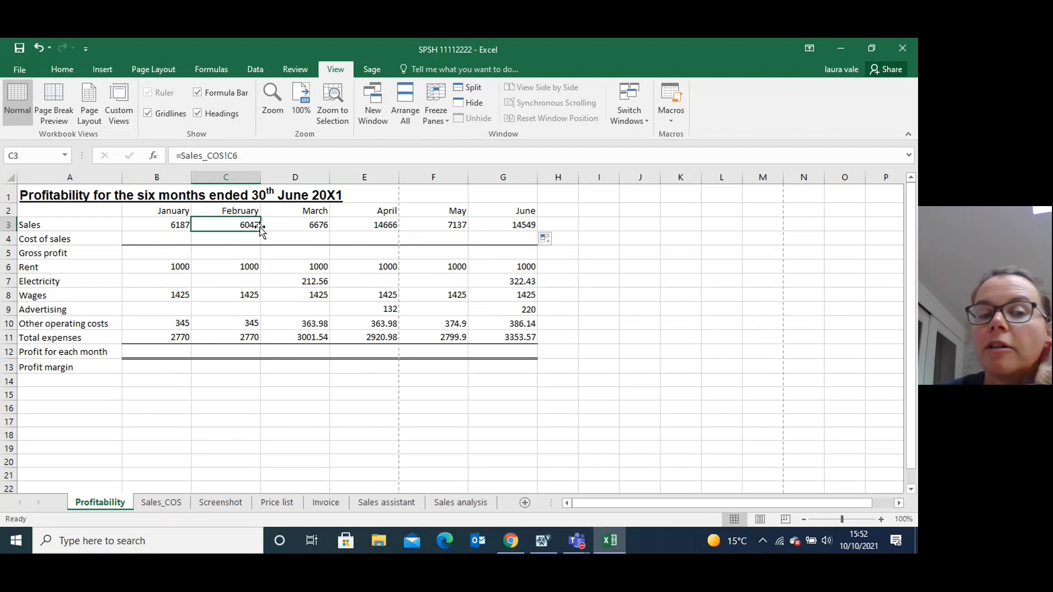
- Link B4 to Sales_COS B12, fill across to G4, then bring Surpass Viewer forward
click(174, 239)
text(=)
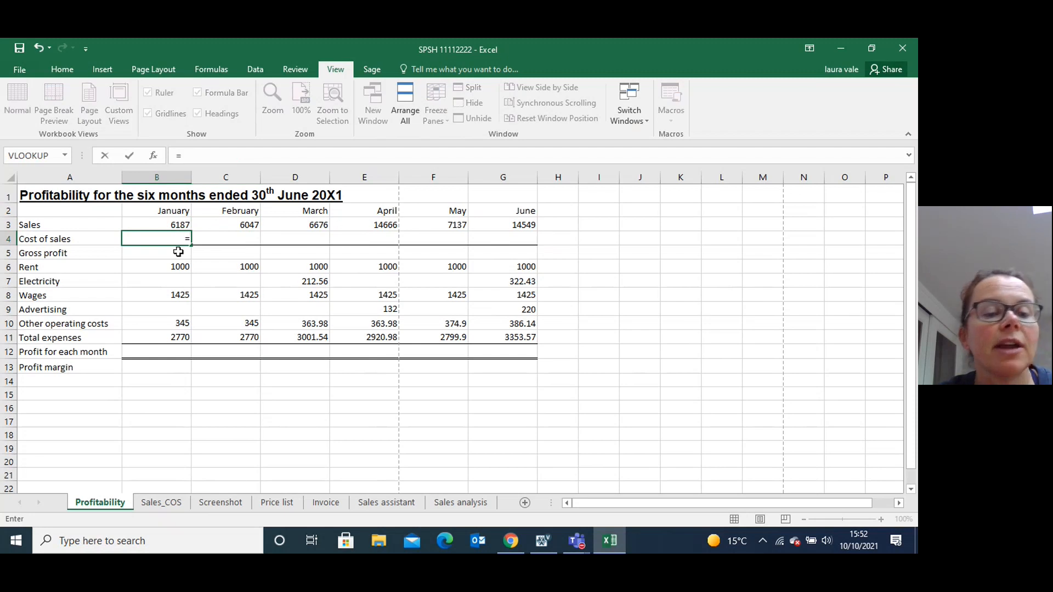
click(173, 509)
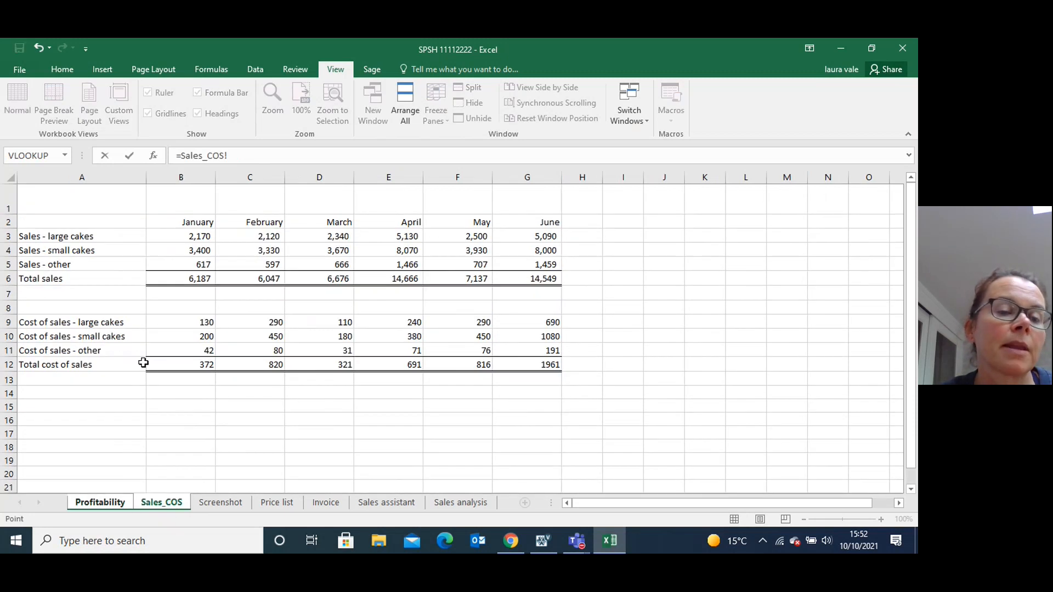
click(170, 366)
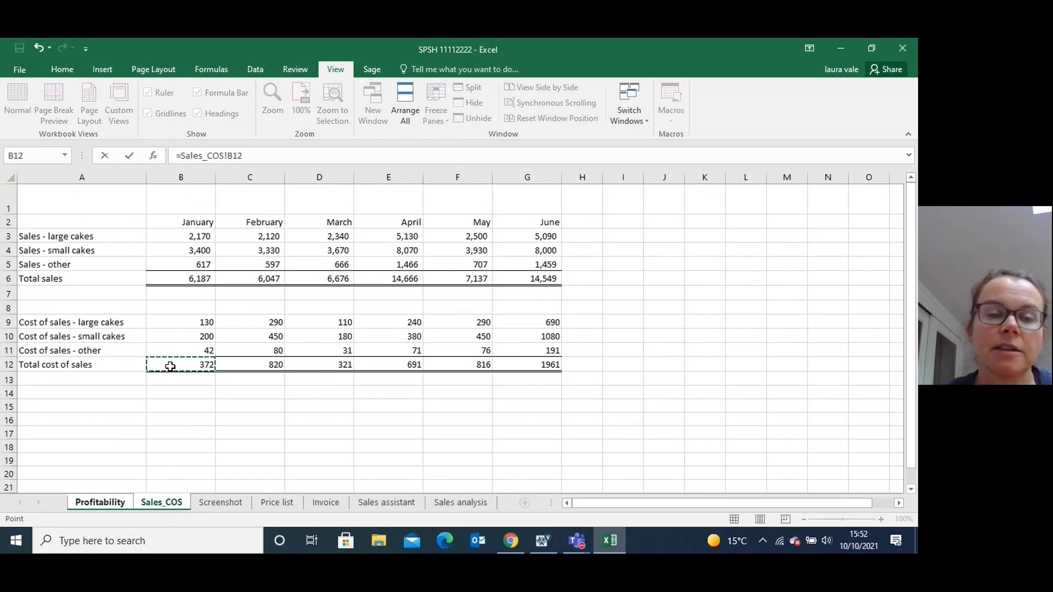
key(Return)
click(172, 240)
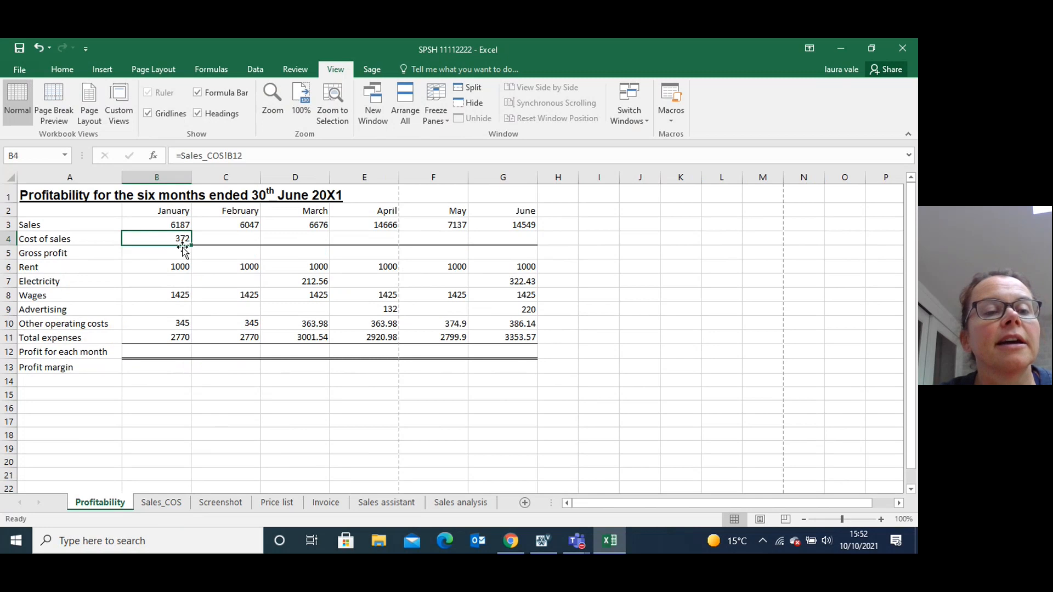
drag(191, 245, 531, 258)
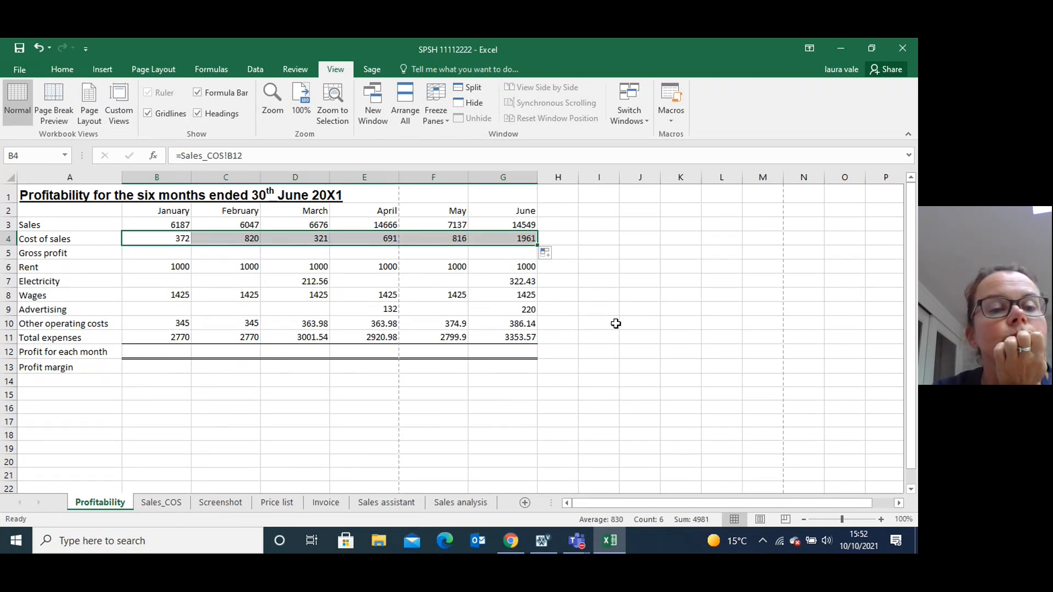
click(537, 542)
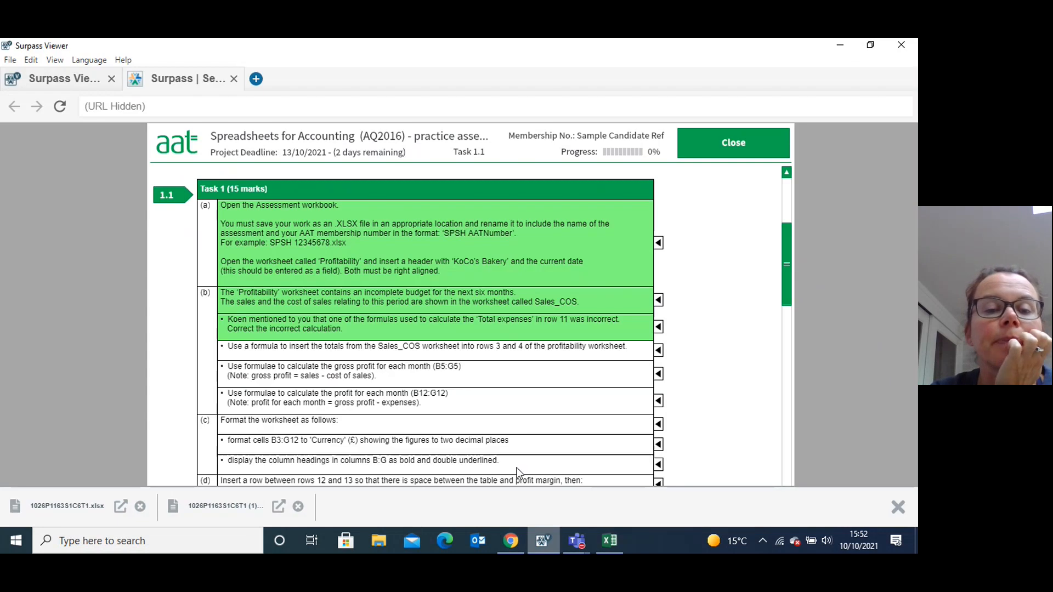
- Mark the 'Use a formula to insert the totals' task as done and return to Excel
click(658, 351)
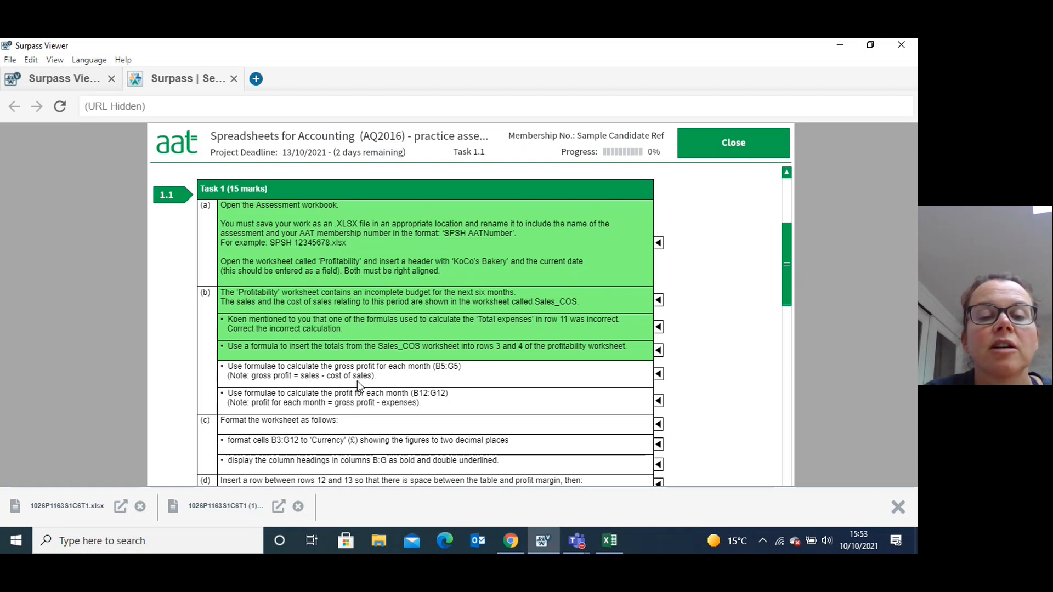
click(610, 541)
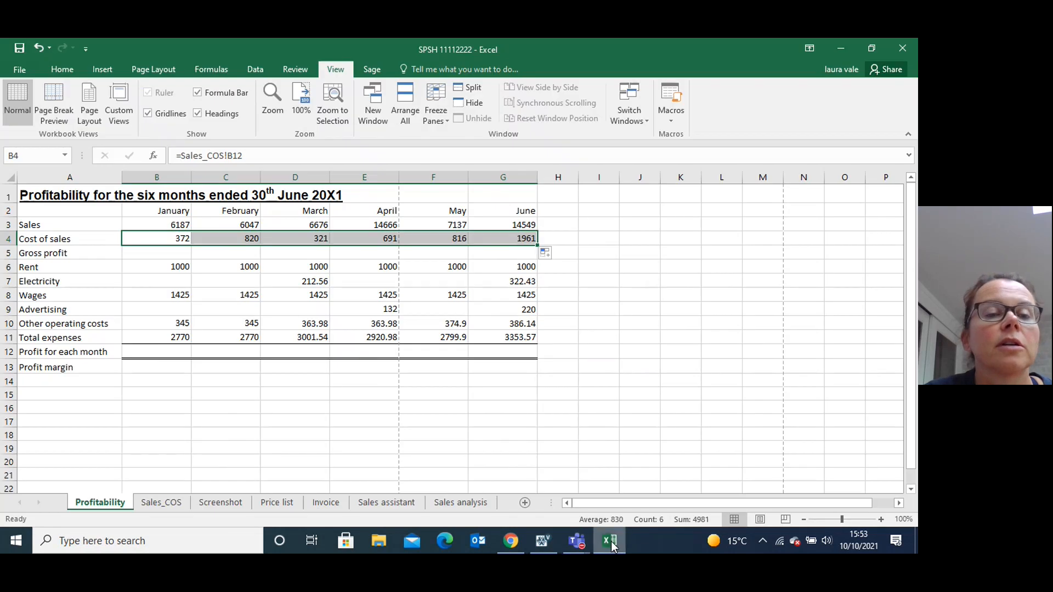
- Enter =B3-B4 in B5 and fill it across to G5, giving gross profits 5815 to 12588
click(156, 252)
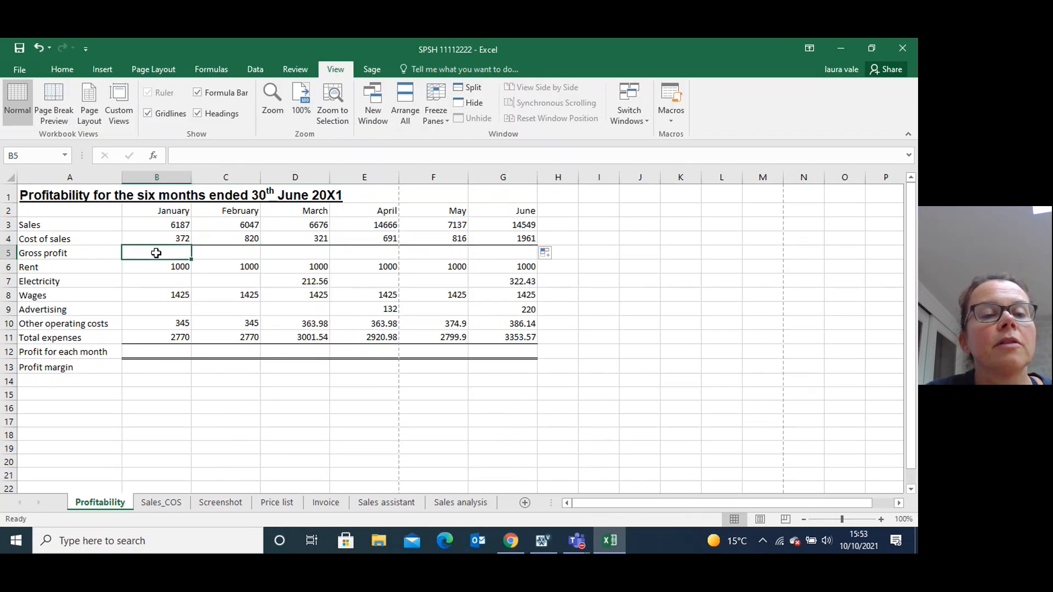
text(=)
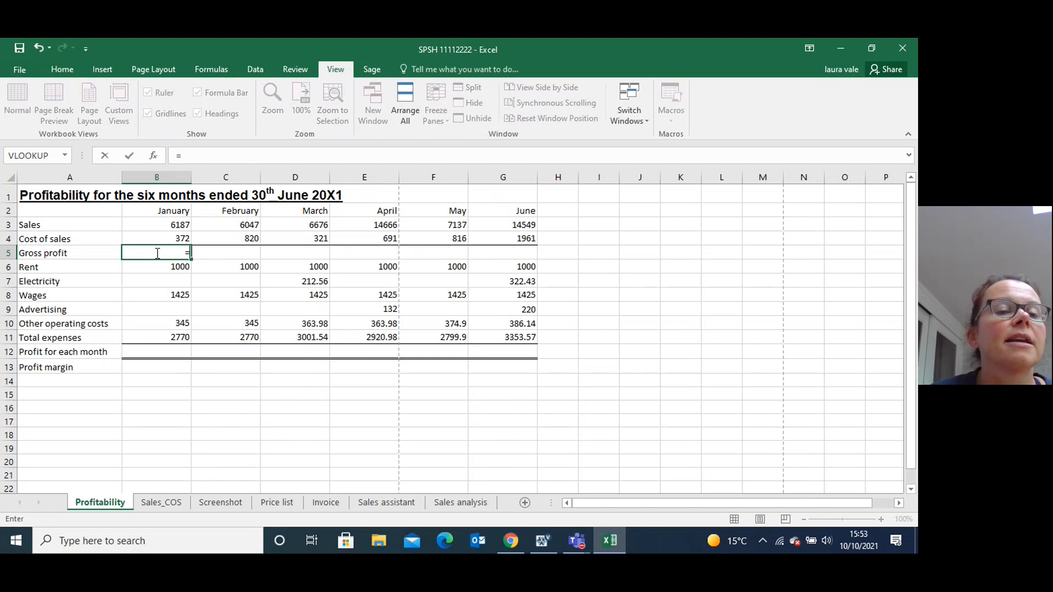
click(157, 224)
text(-)
click(155, 240)
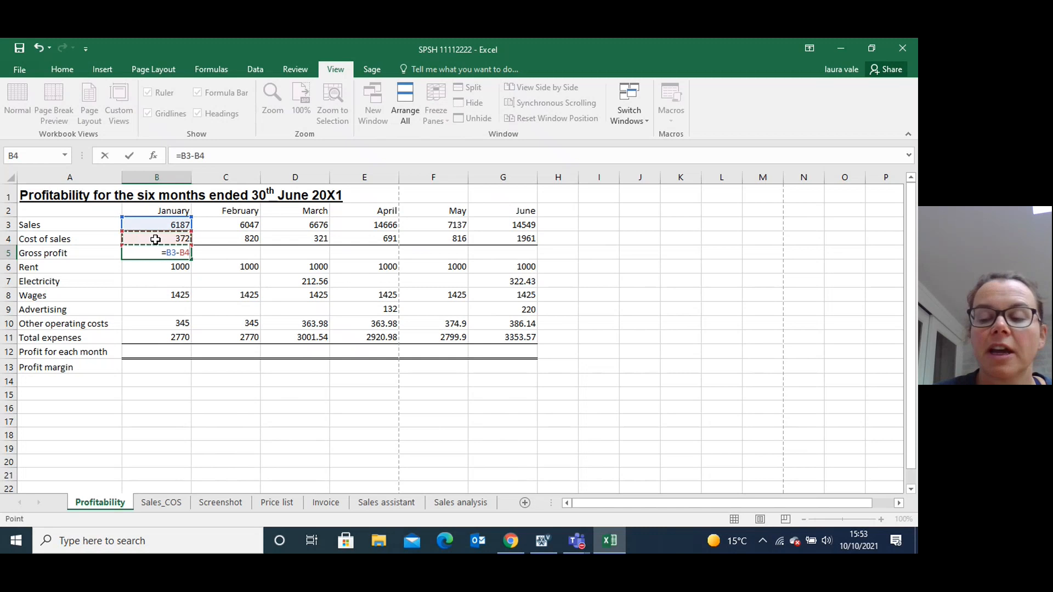
key(Return)
click(160, 252)
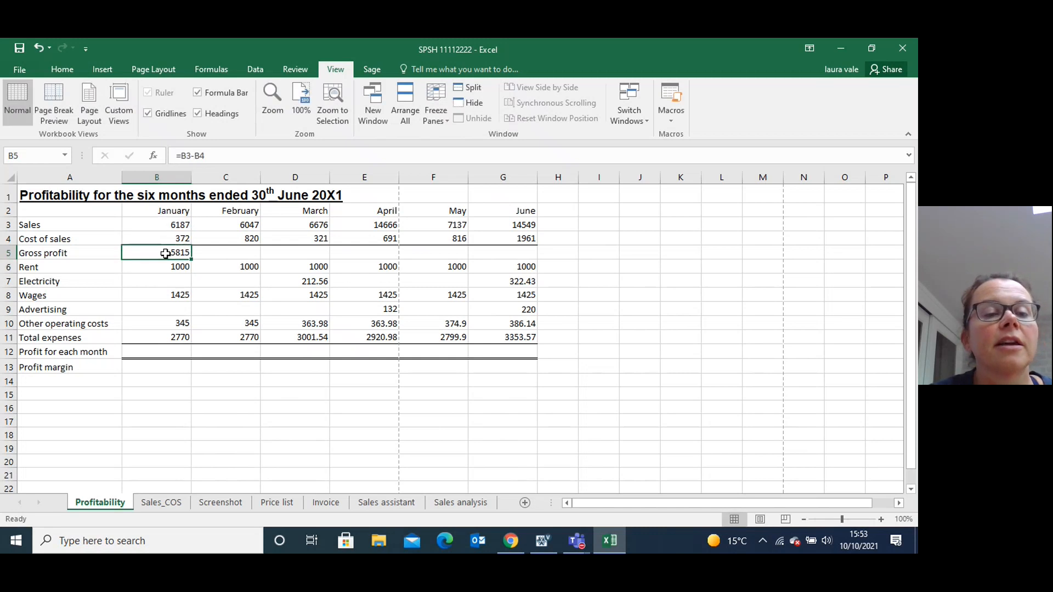
drag(190, 259, 521, 269)
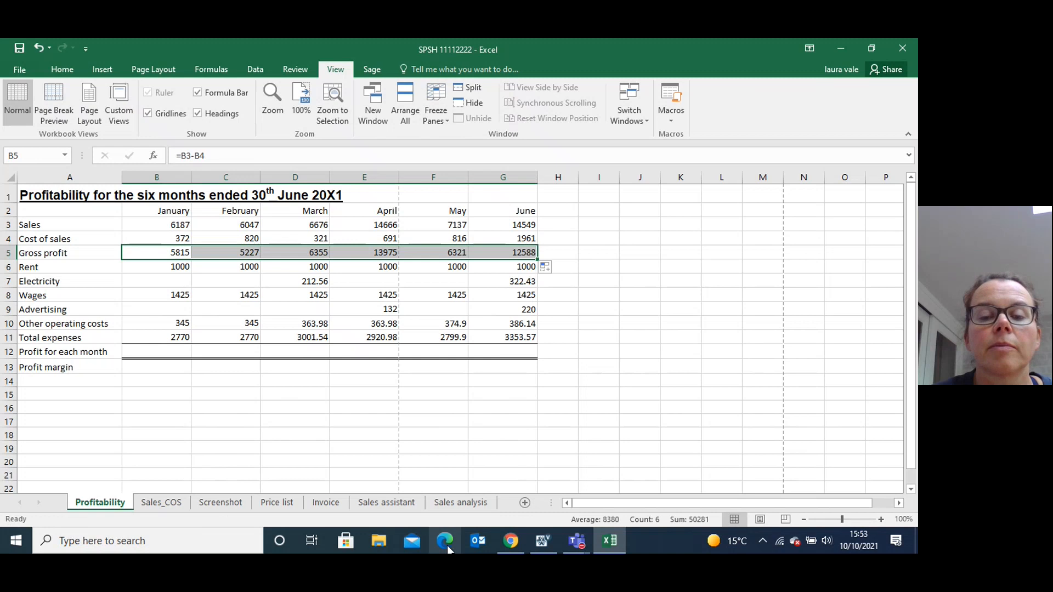
click(544, 543)
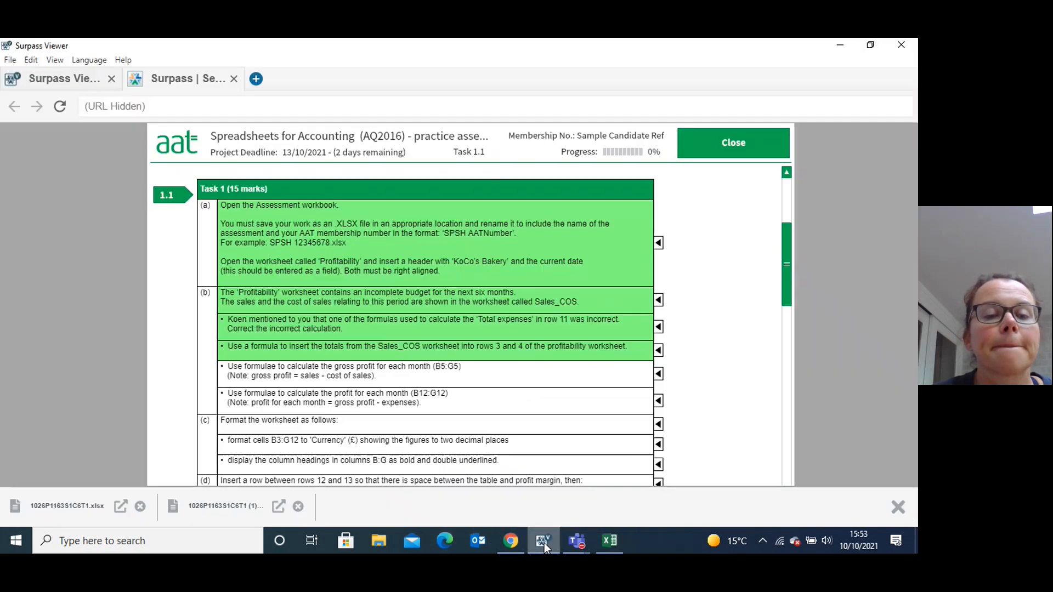
- Flag the gross profit formula task as done and bring the Excel workbook back
click(659, 375)
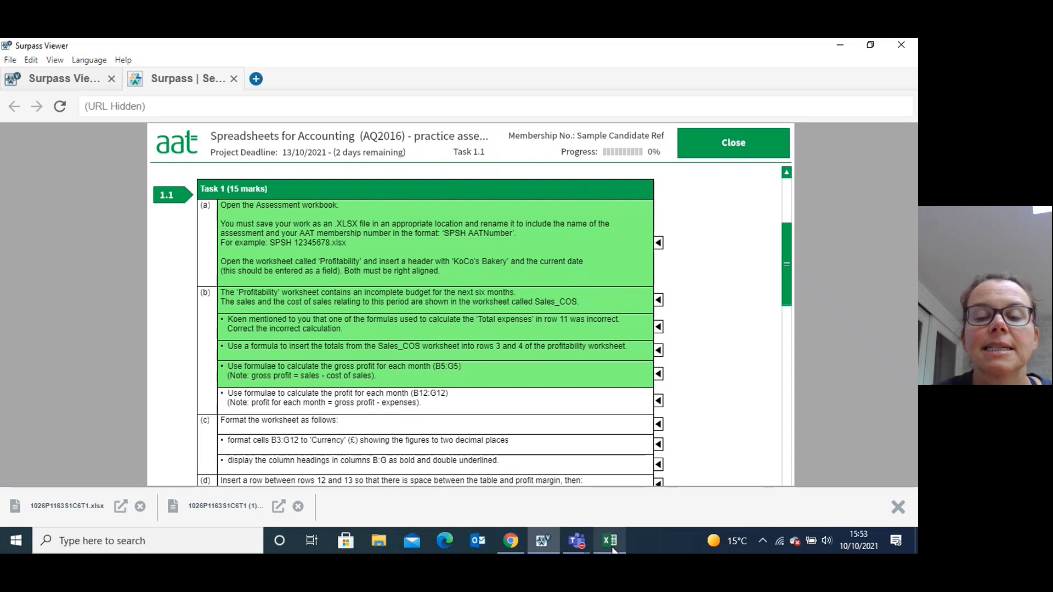
click(610, 543)
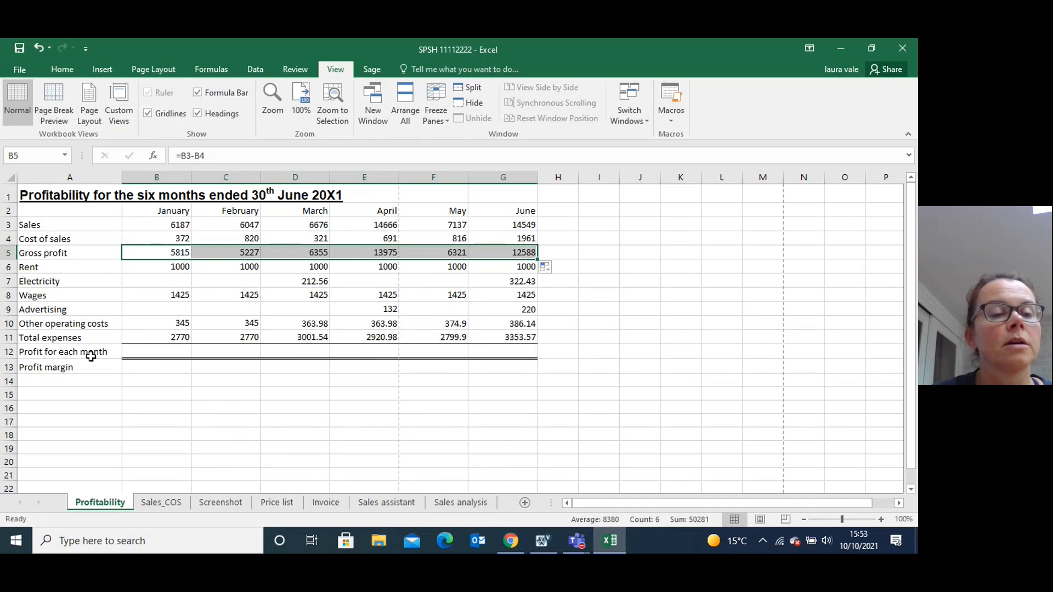
- Enter =B5-B11 in B12 and copy it across to G12, giving profits 3045 to 9234
click(138, 352)
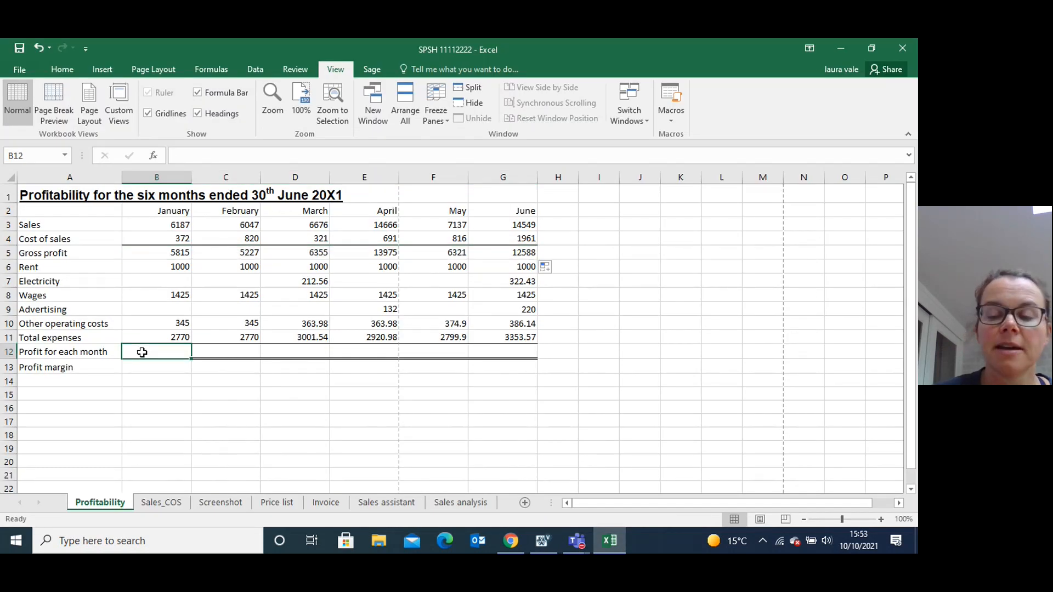
text(=)
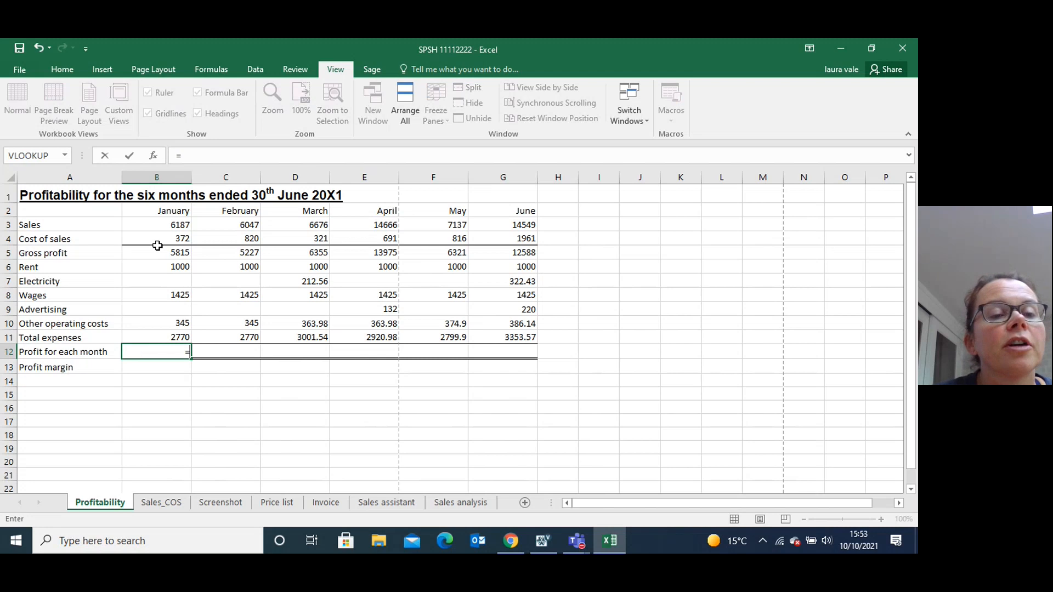
click(157, 252)
text(-)
click(158, 333)
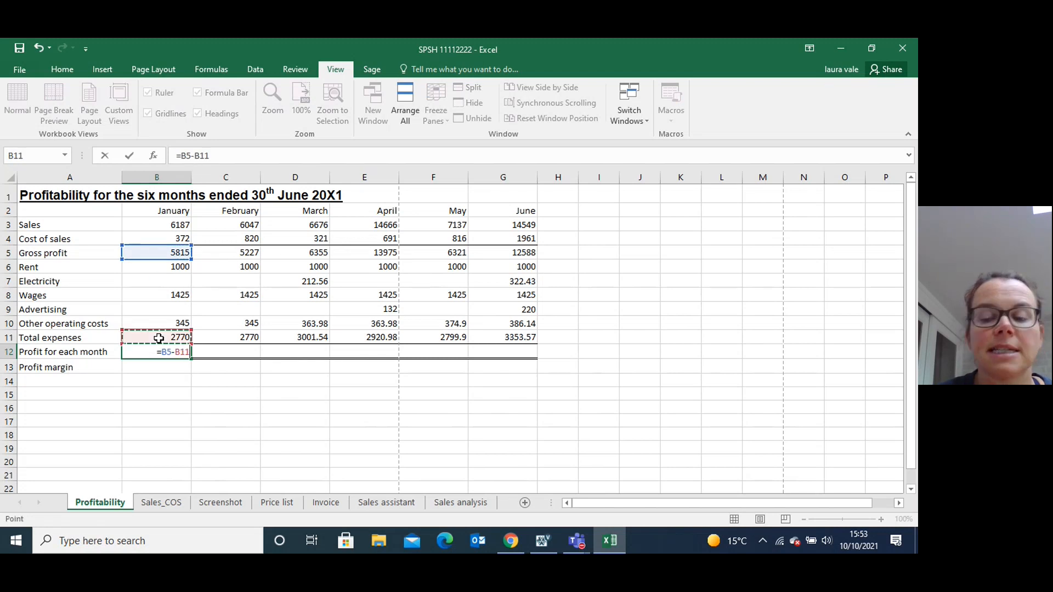
key(Return)
click(162, 352)
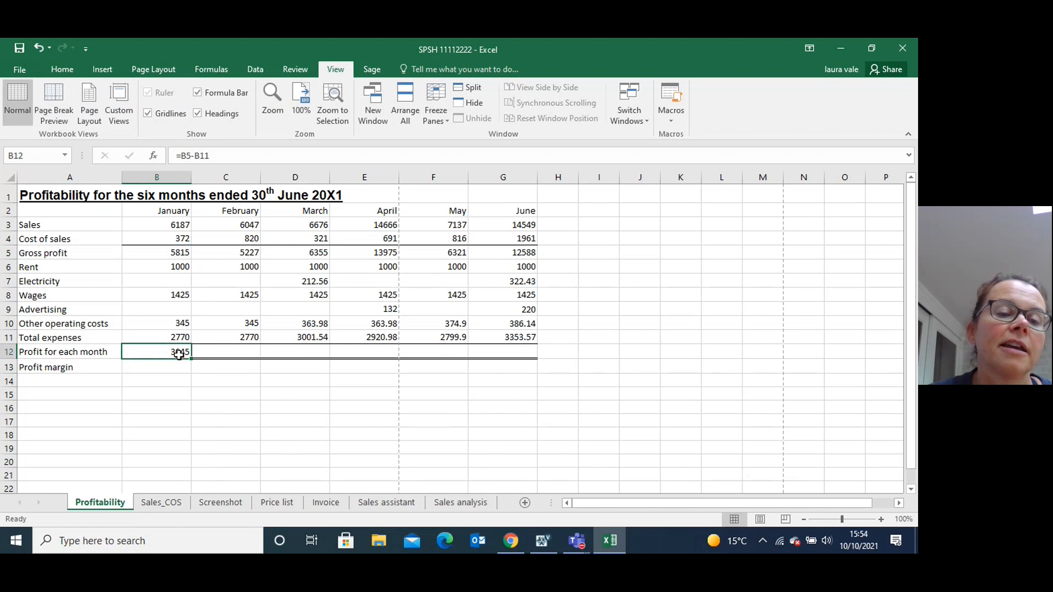
drag(192, 360, 537, 359)
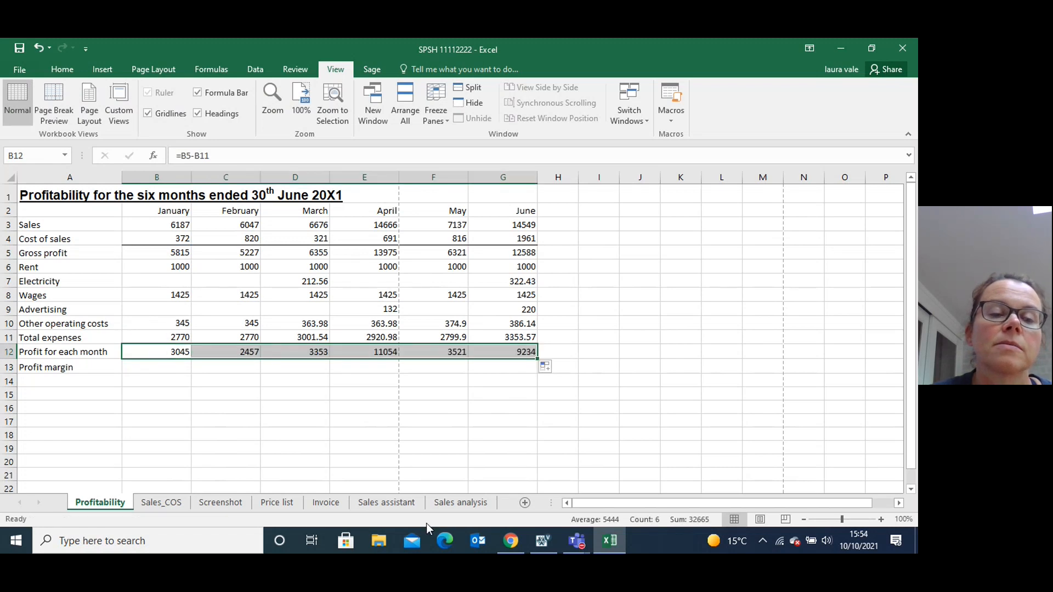
click(541, 541)
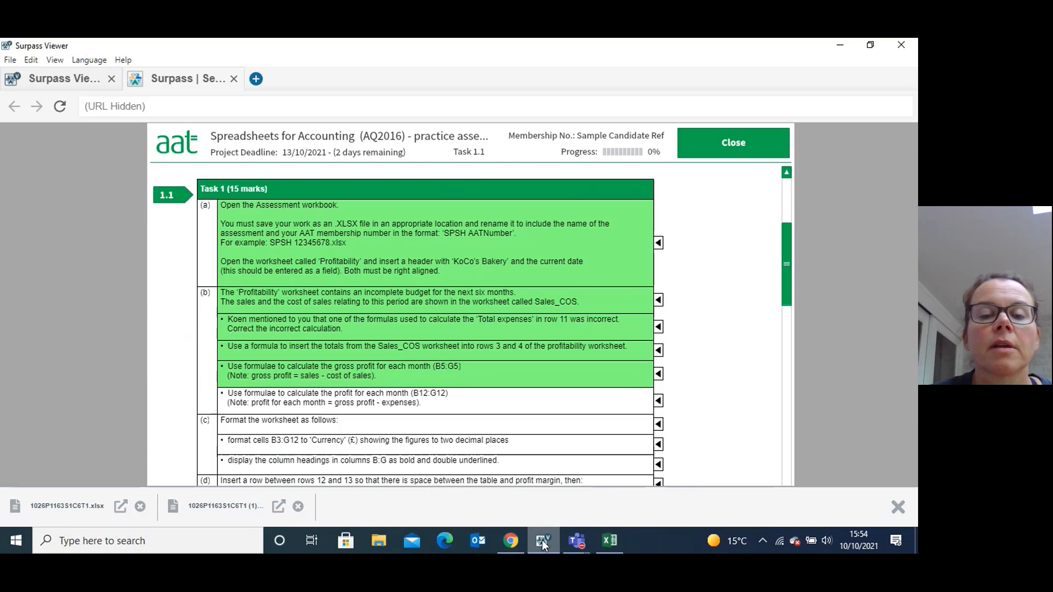
- Flag the B12:G12 profit task and part (c)'s formatting introduction as complete, then return to Excel
click(657, 401)
drag(785, 256, 791, 298)
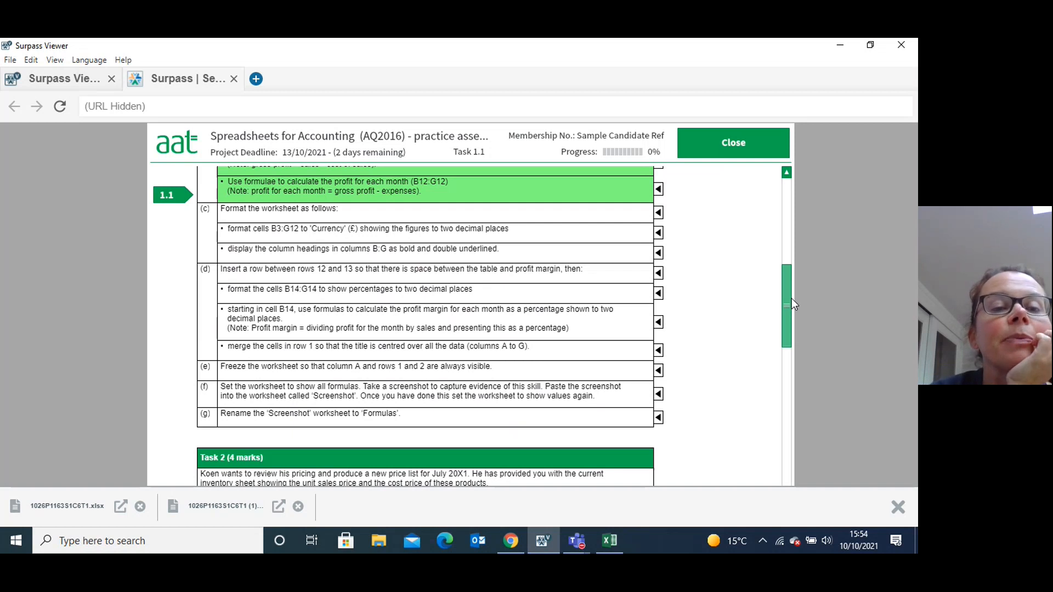
click(658, 214)
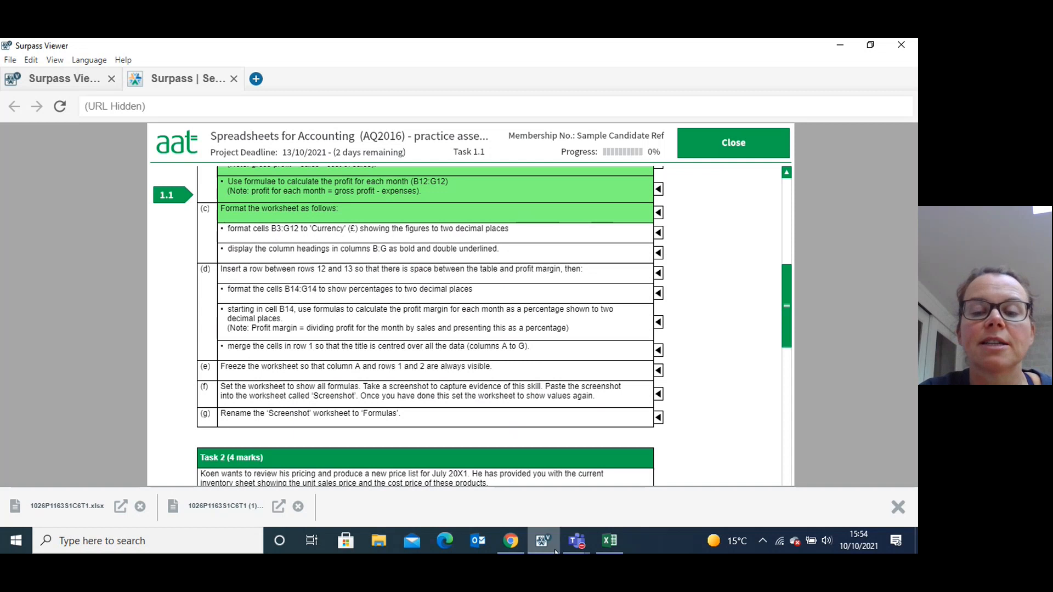
click(603, 544)
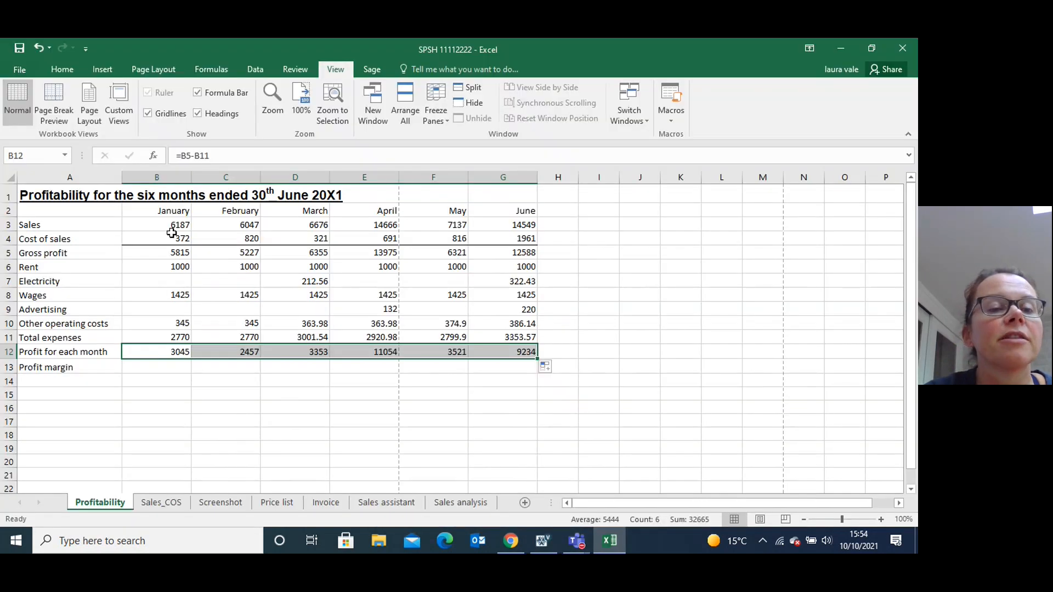
- Apply Currency format with two decimals to B3:G12, e.g. £6,187.00 and £9,234.43
drag(159, 225, 489, 351)
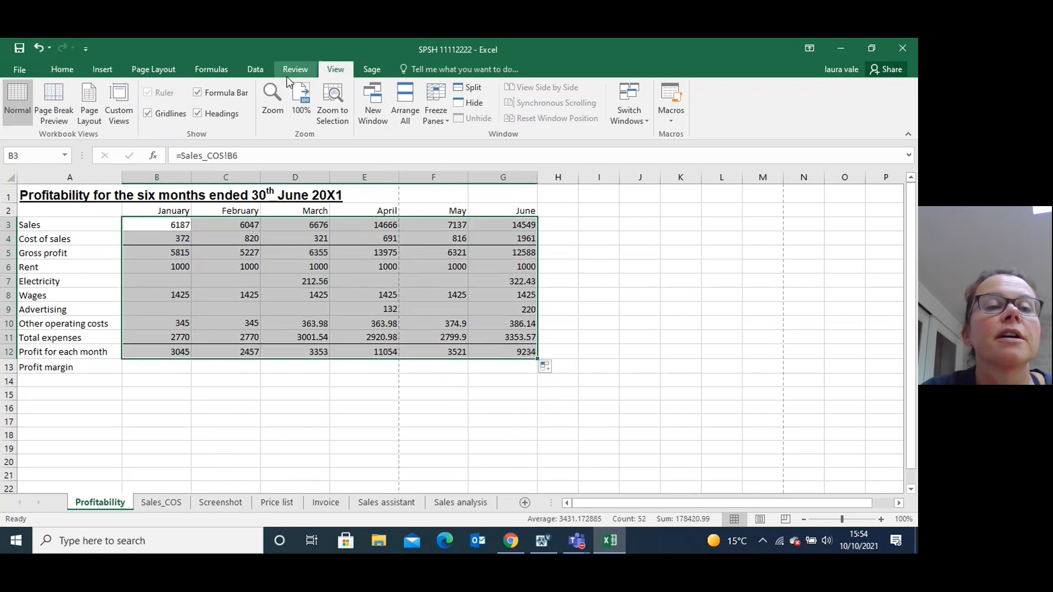
click(62, 69)
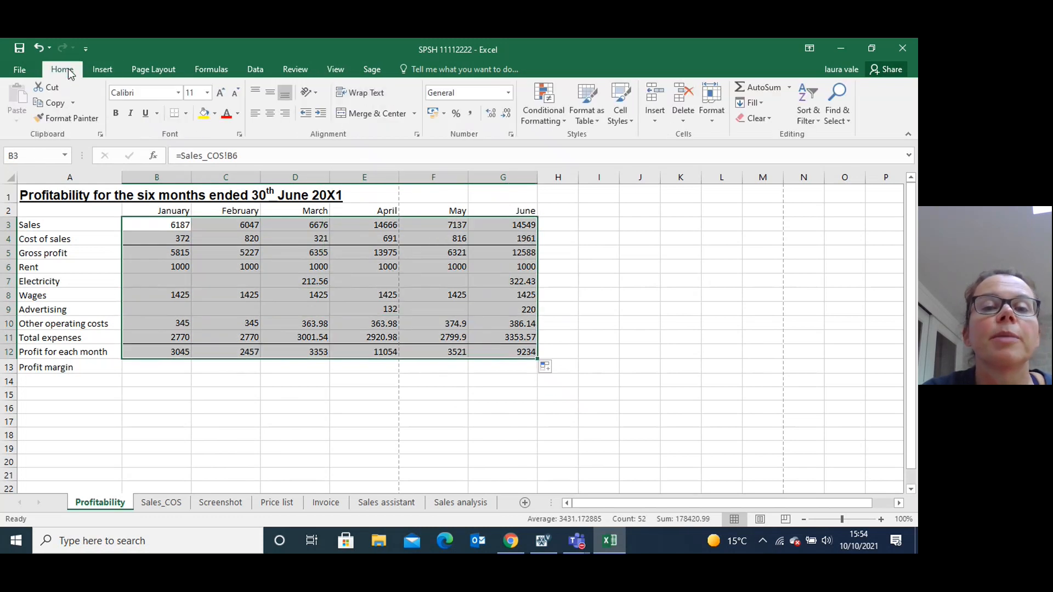
click(508, 95)
click(494, 173)
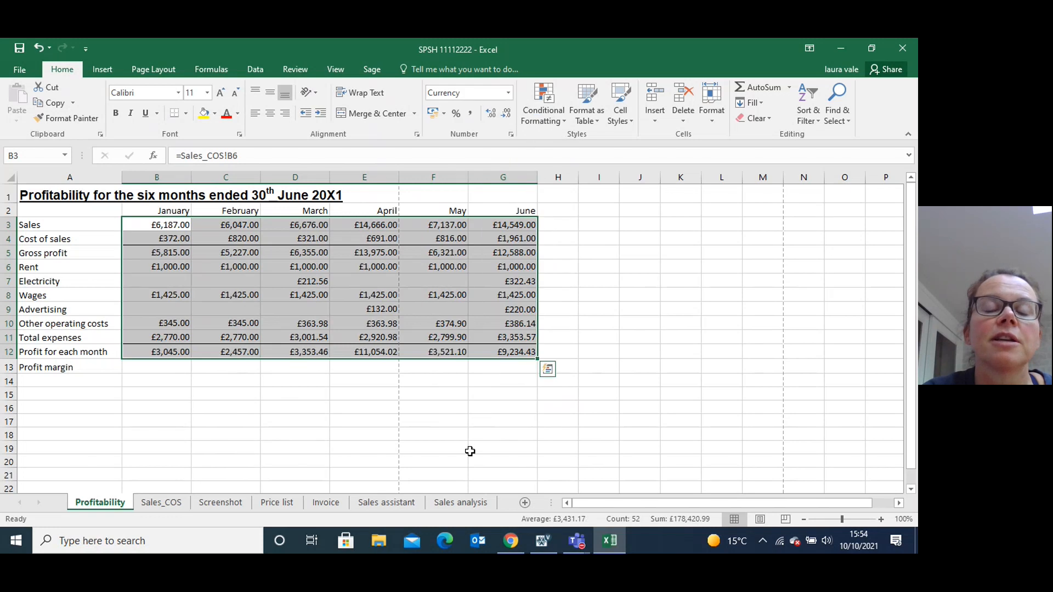
click(541, 542)
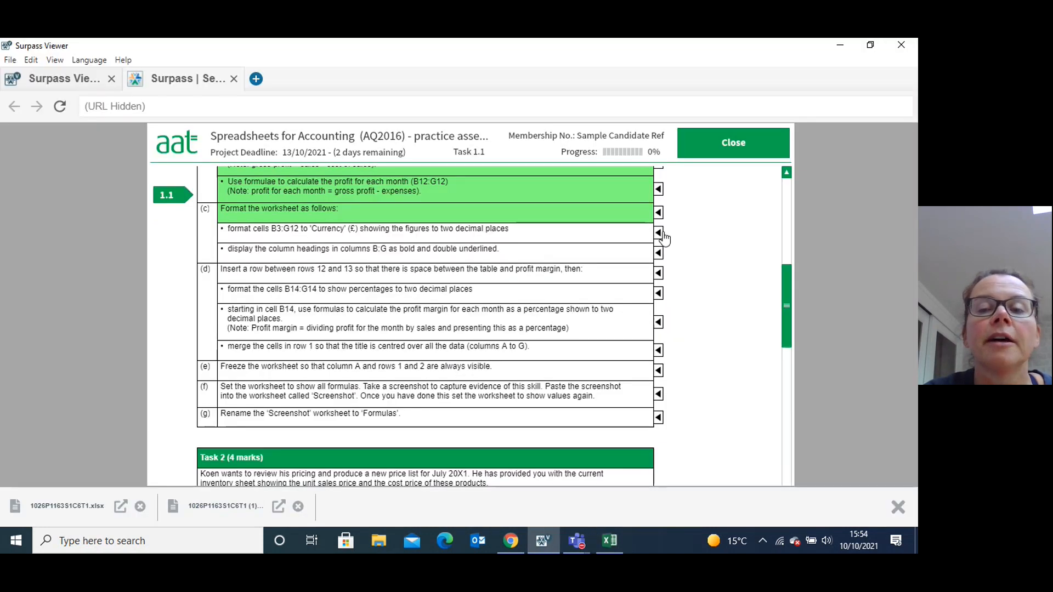
- Flag the 'format B3:G12 as Currency' step as done and switch back to Excel
click(657, 233)
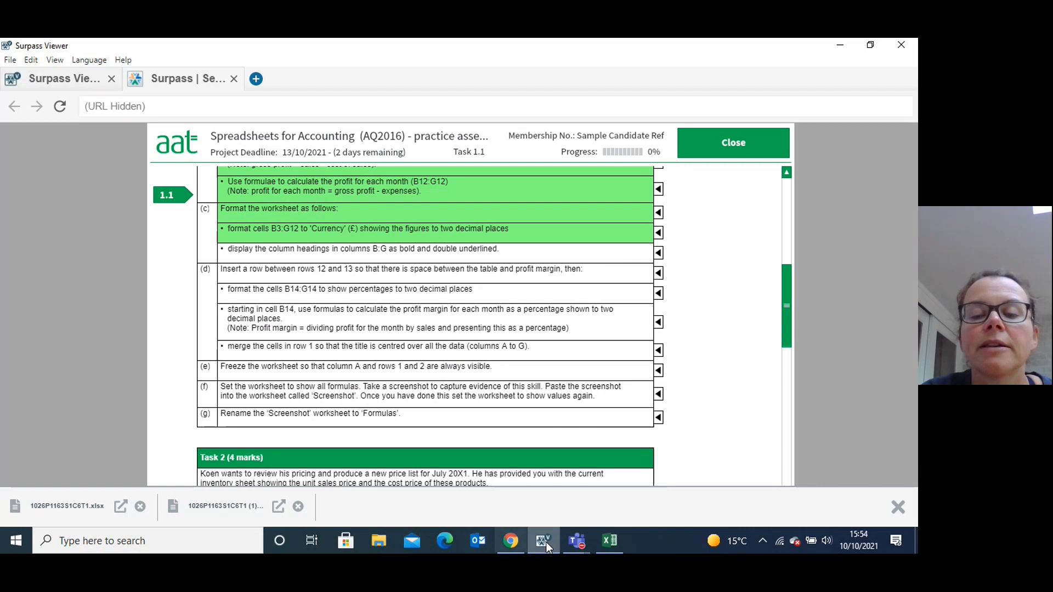
mouse_move(582, 547)
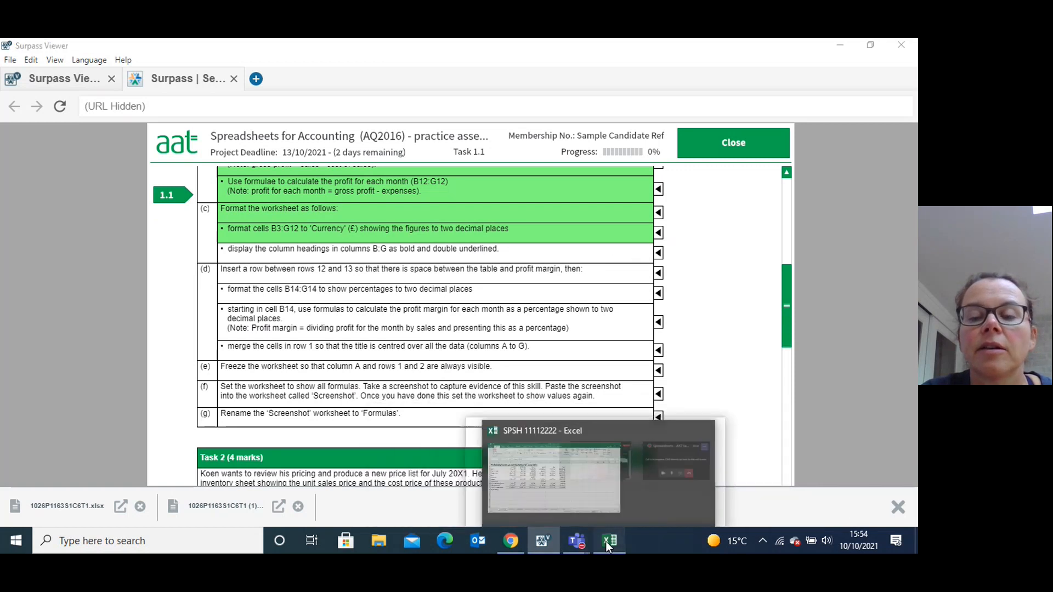
click(605, 541)
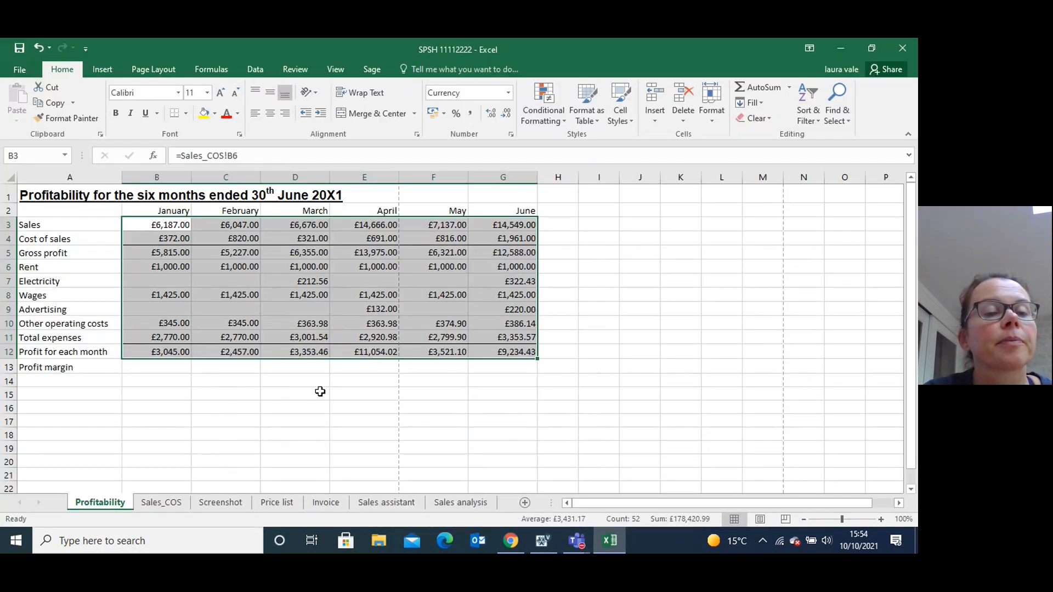
- Make the January–June headings in B2:G2 bold with a double underline
click(274, 409)
drag(166, 212, 500, 211)
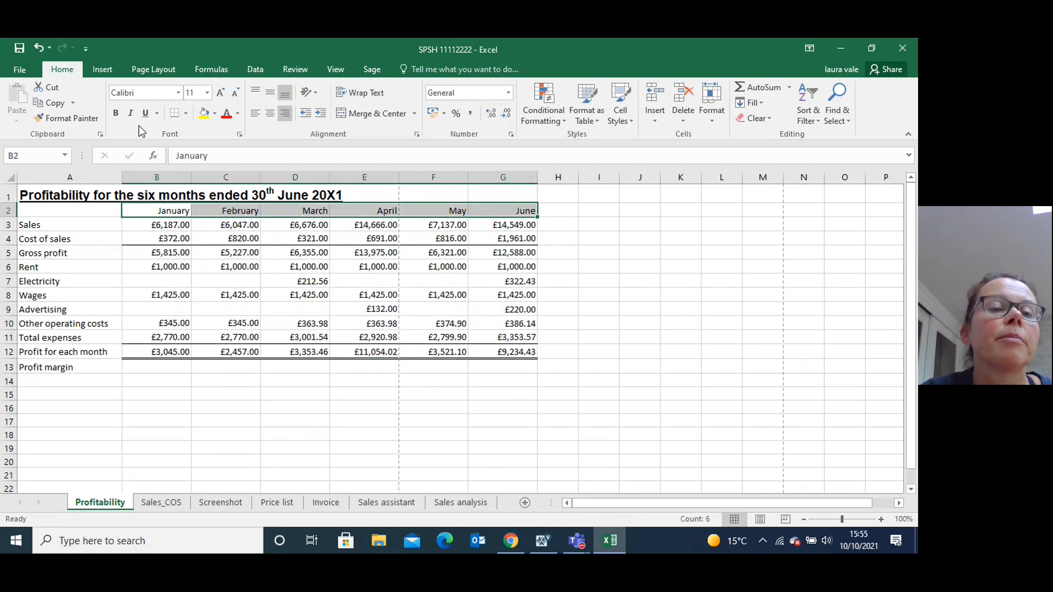
click(116, 114)
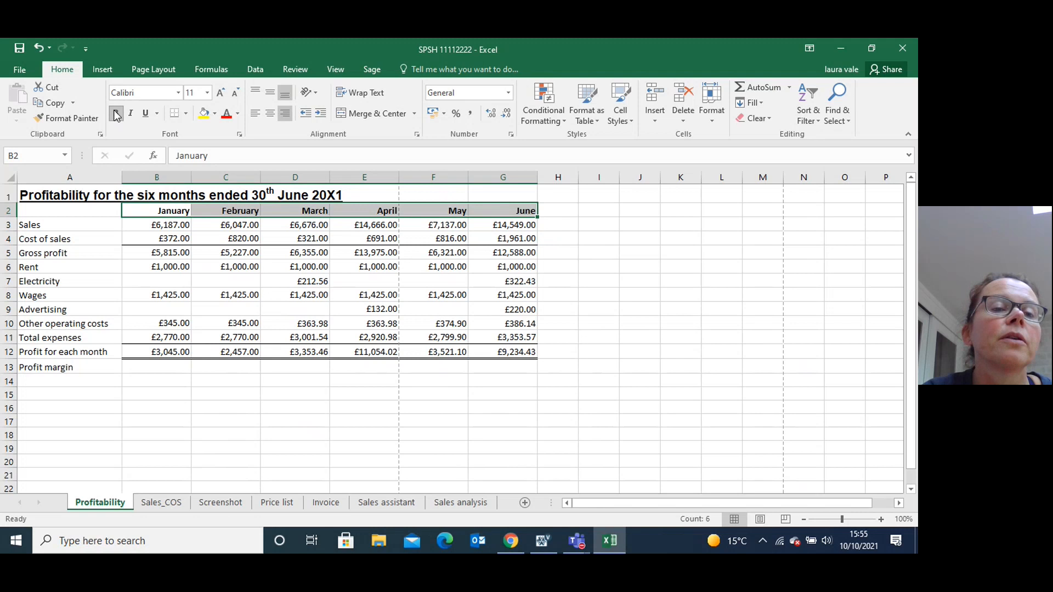
click(157, 113)
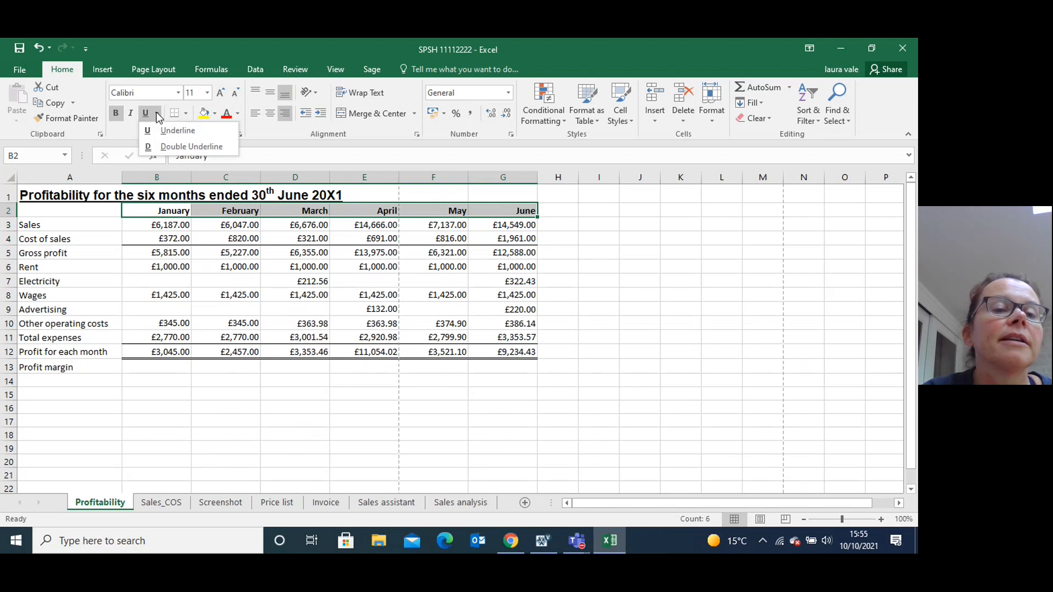
click(163, 147)
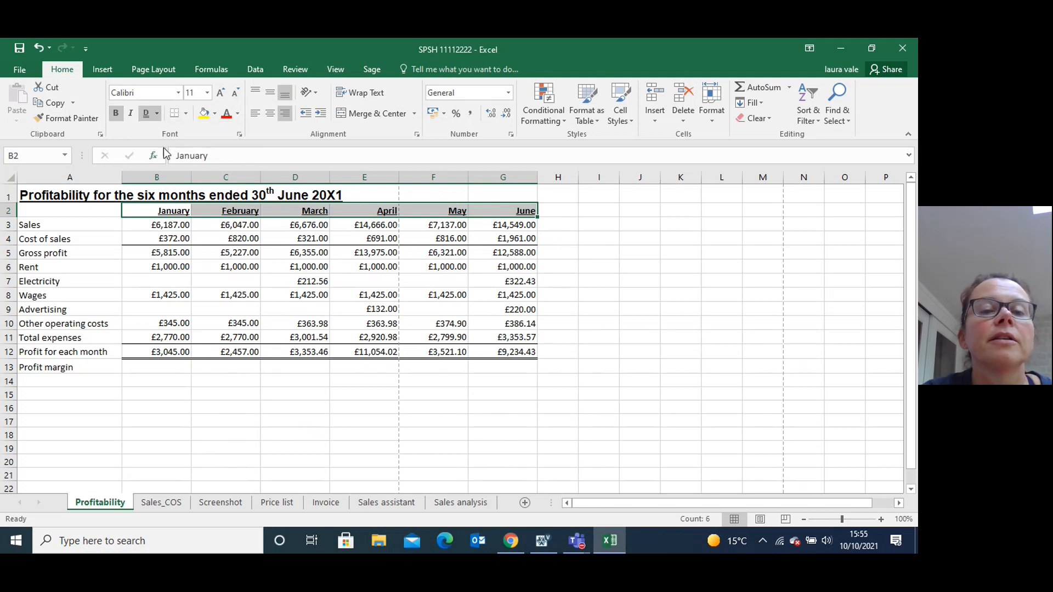
click(444, 434)
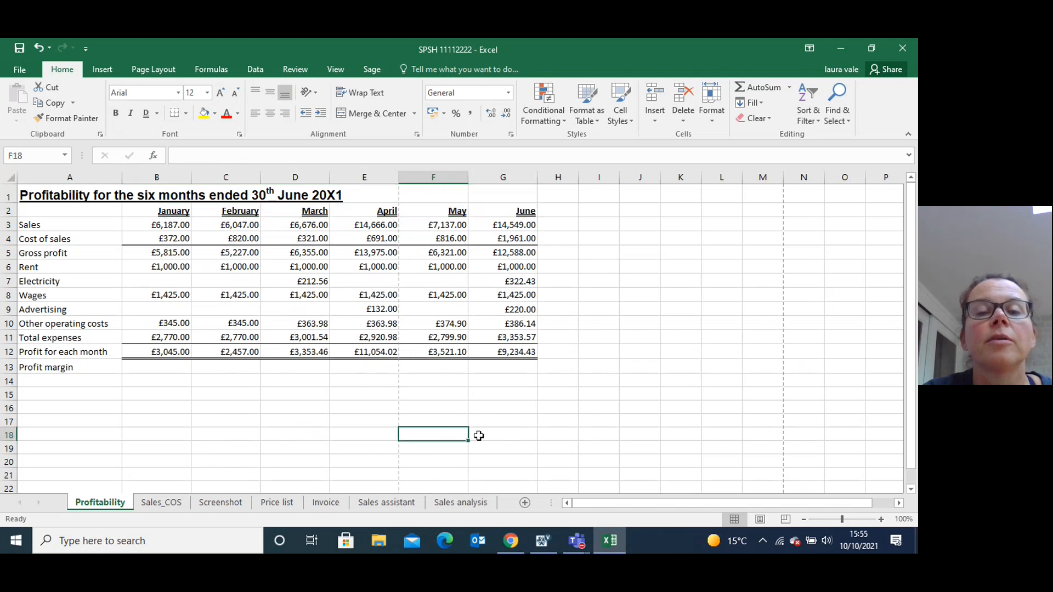
click(542, 541)
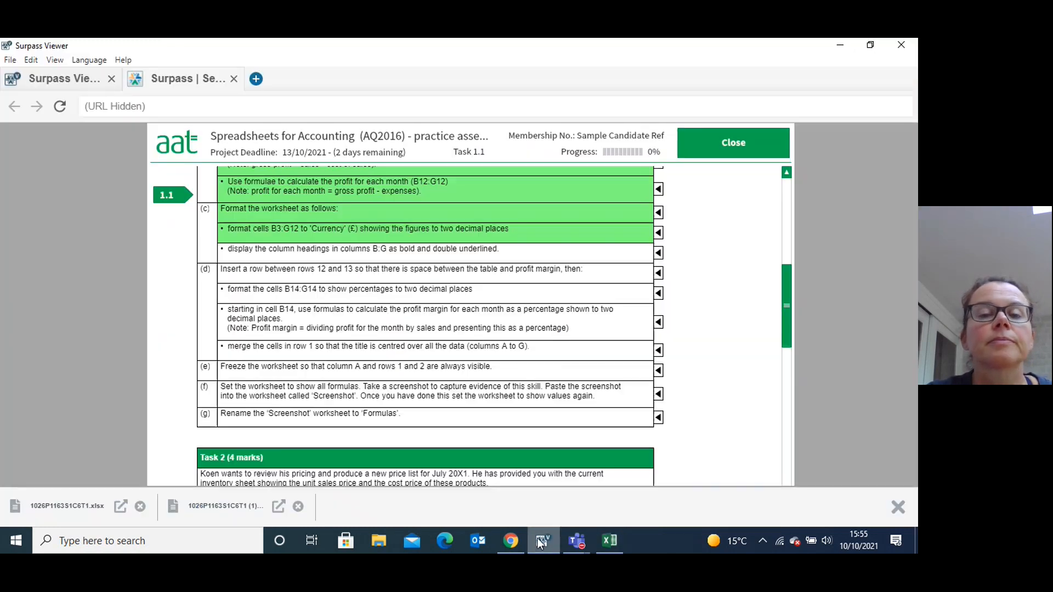
- Flag the column headings task as done and bring the Profitability sheet back
click(658, 253)
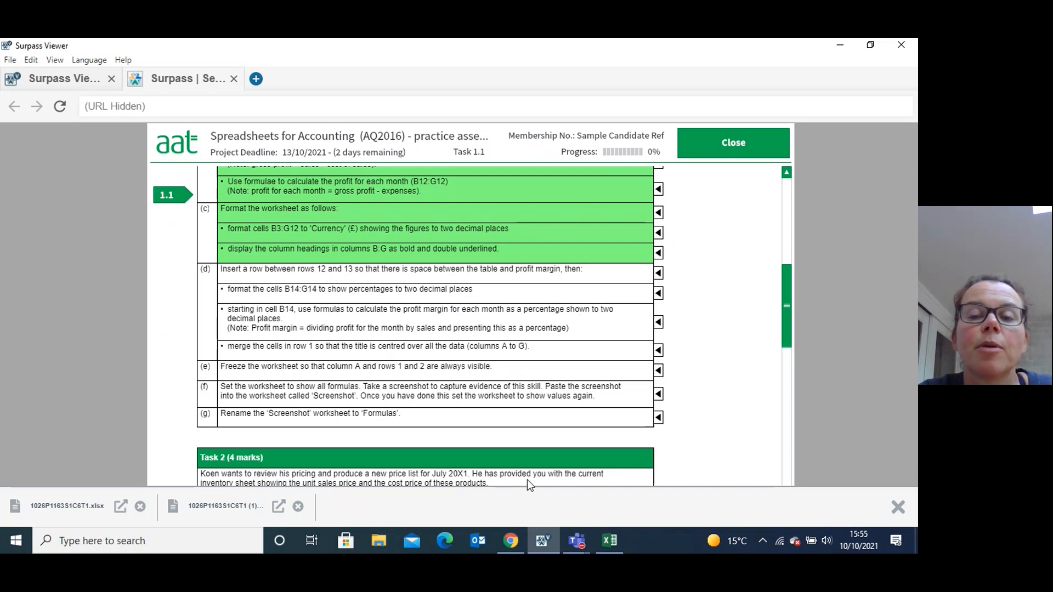
click(611, 541)
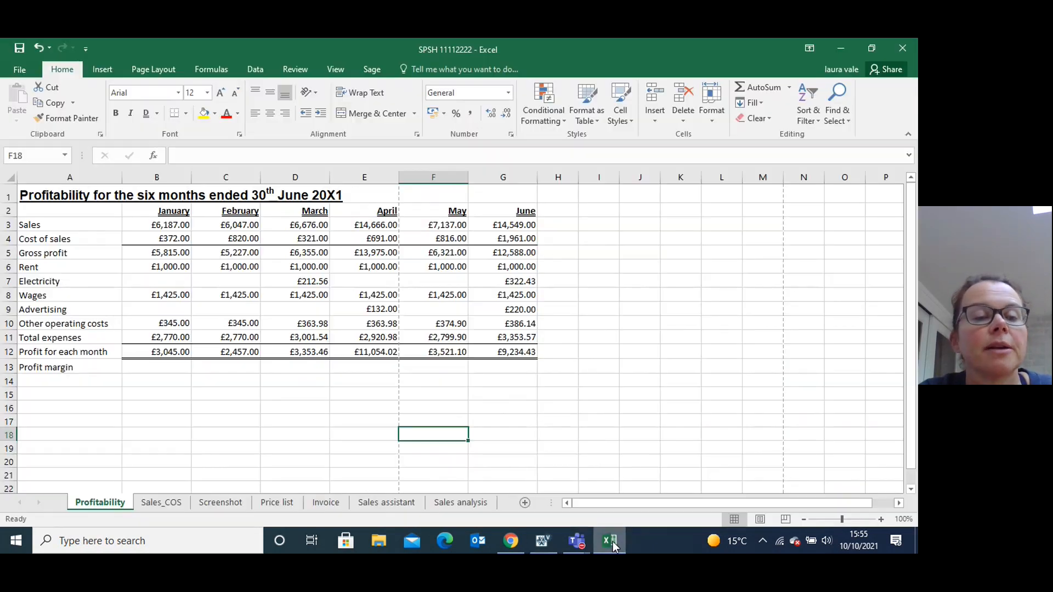
- Insert a blank row at row 13, pushing Profit margin down to row 14
click(9, 367)
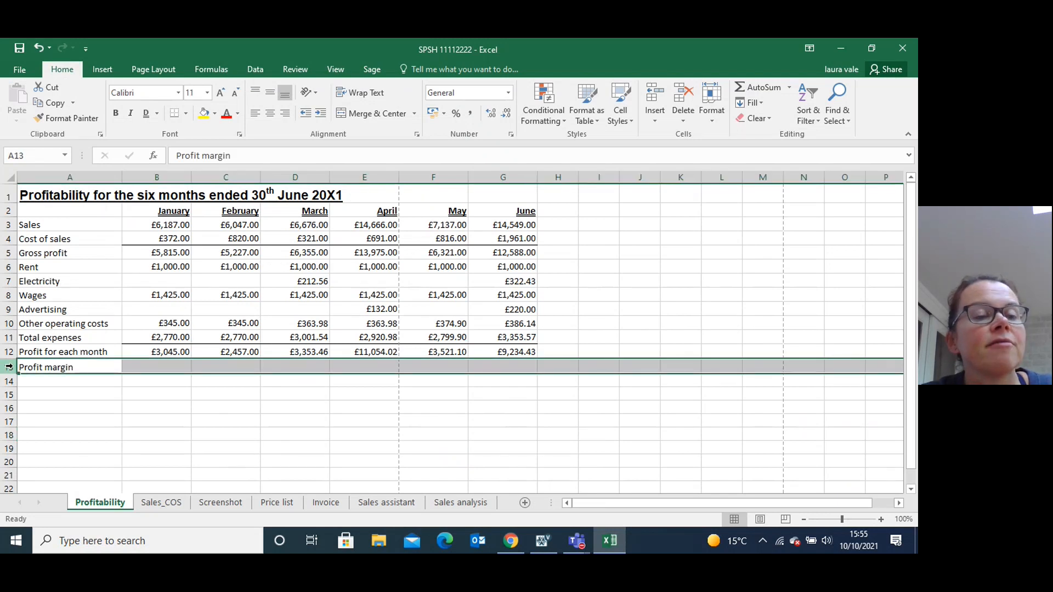
right_click(9, 367)
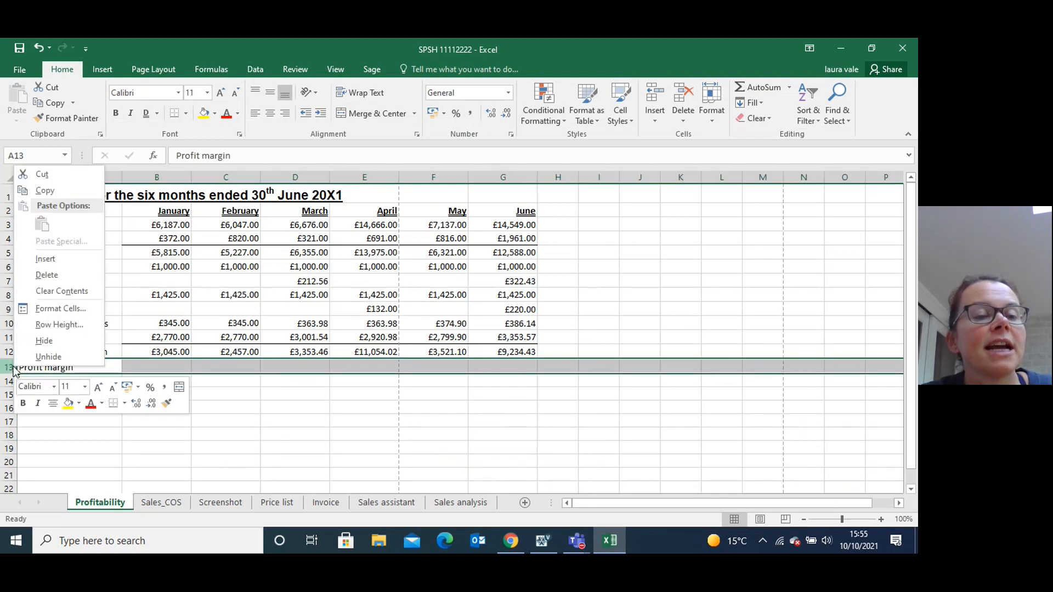
click(38, 259)
click(108, 422)
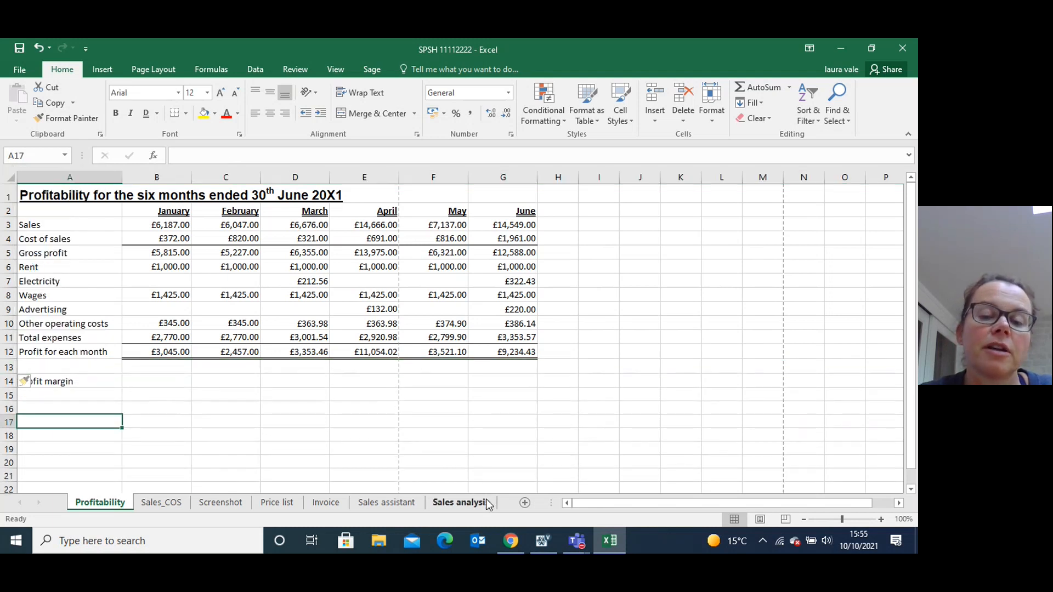
- Flag part (d)'s insert-a-row task as complete, then return to the Excel workbook
click(542, 544)
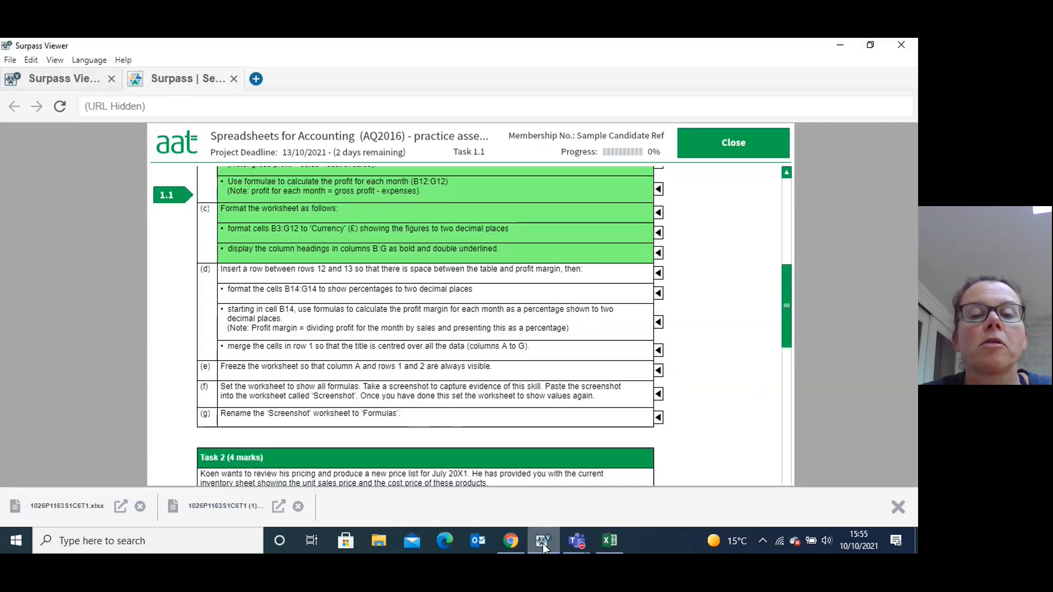
click(659, 273)
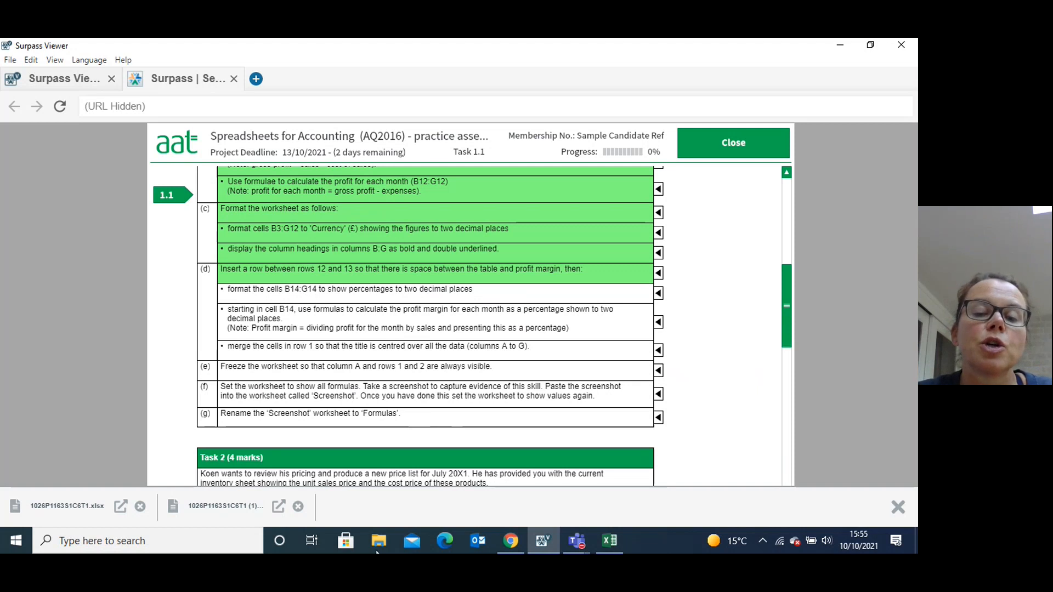
click(607, 541)
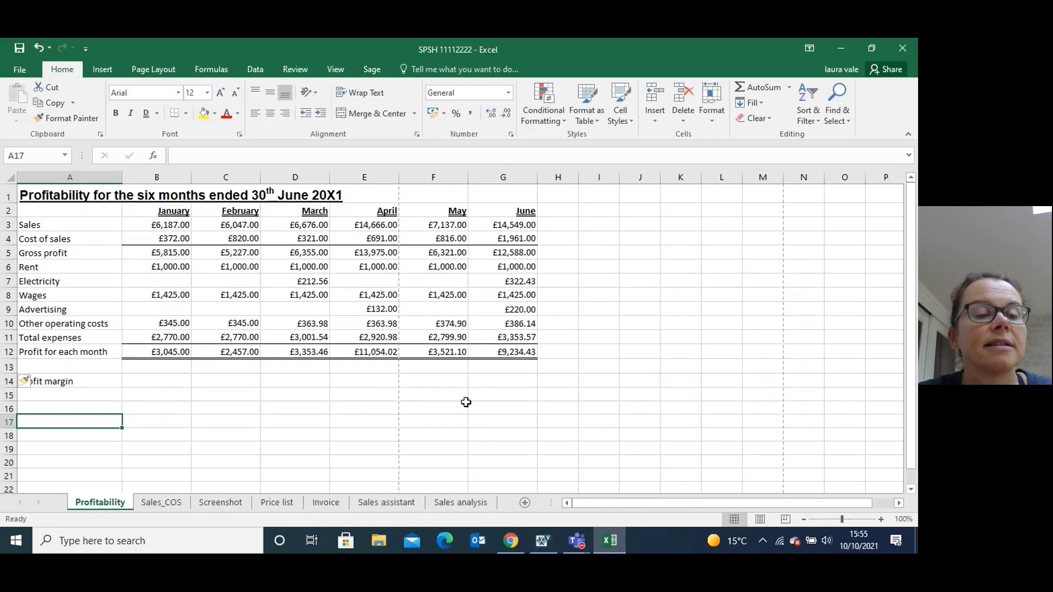
- Apply Percent Style with more decimal places to B14:G14, then bring back the Surpass task list
drag(156, 384, 491, 385)
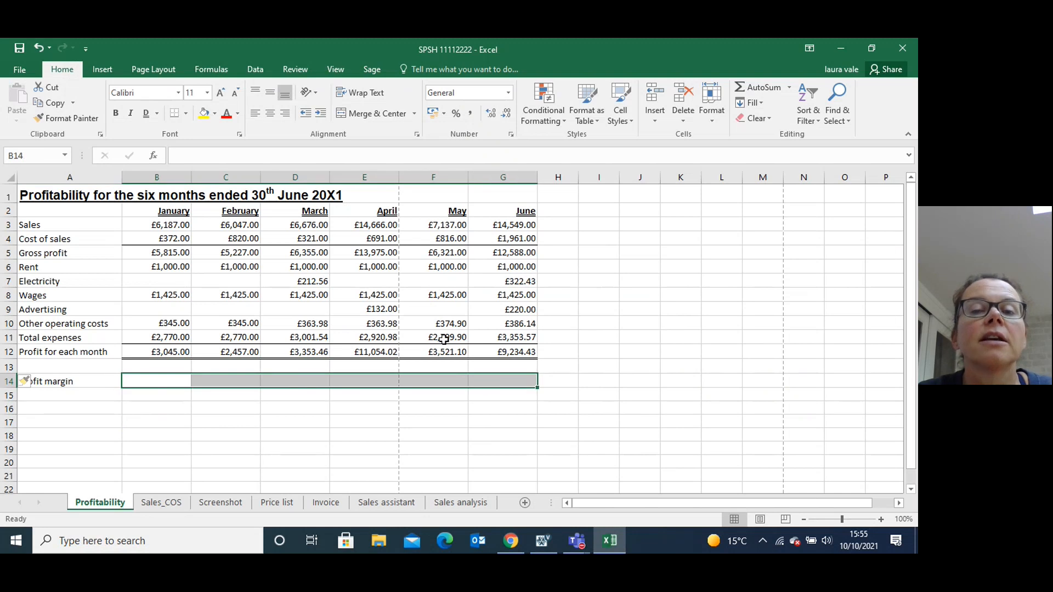
click(456, 114)
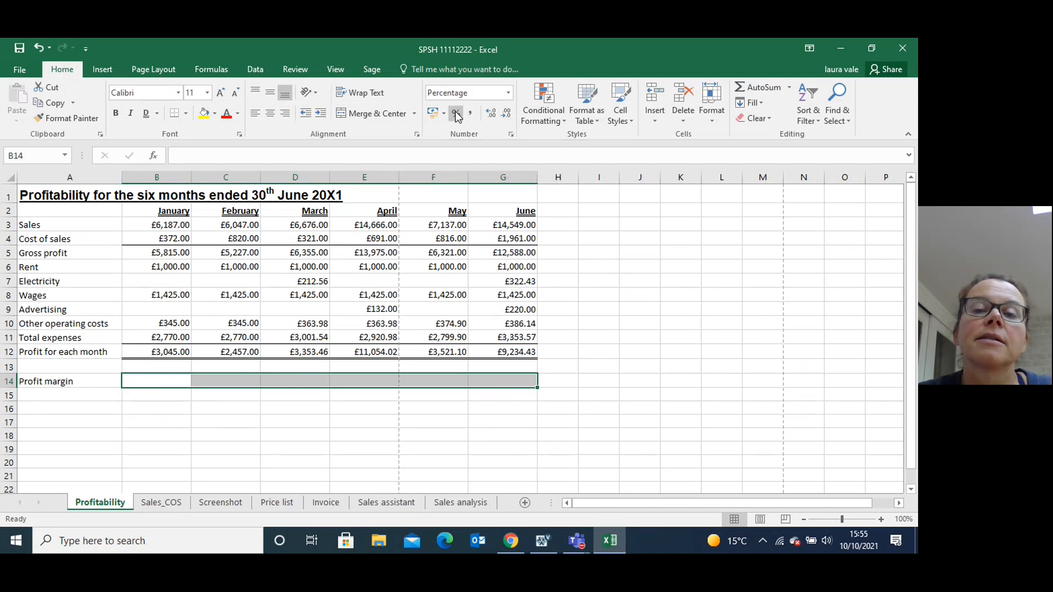
click(495, 118)
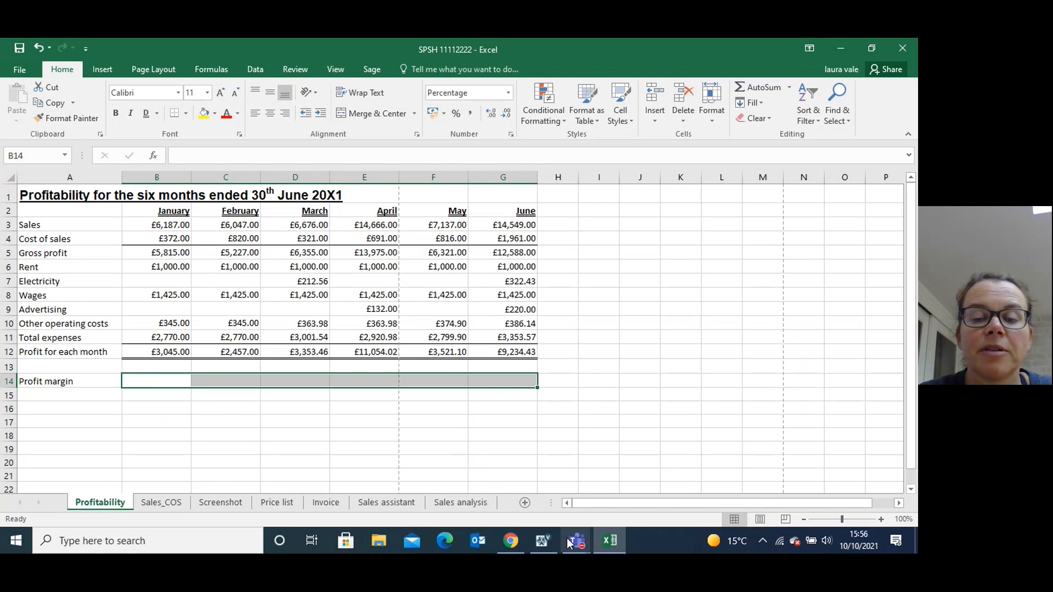
click(542, 540)
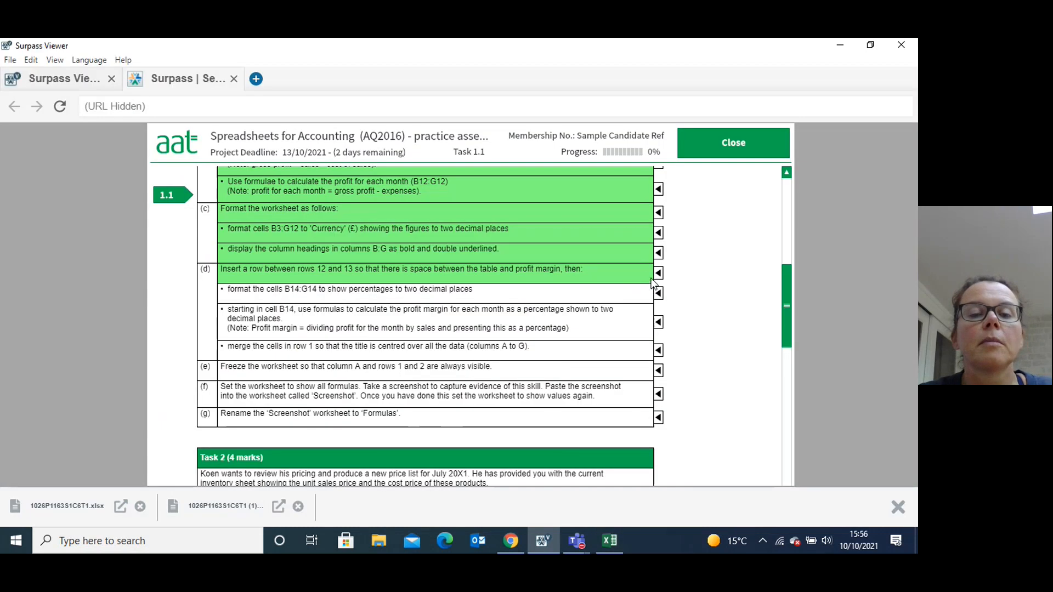
- Tick off the 'format the cells B14:G14' row in Surpass Viewer and return to Excel
click(658, 293)
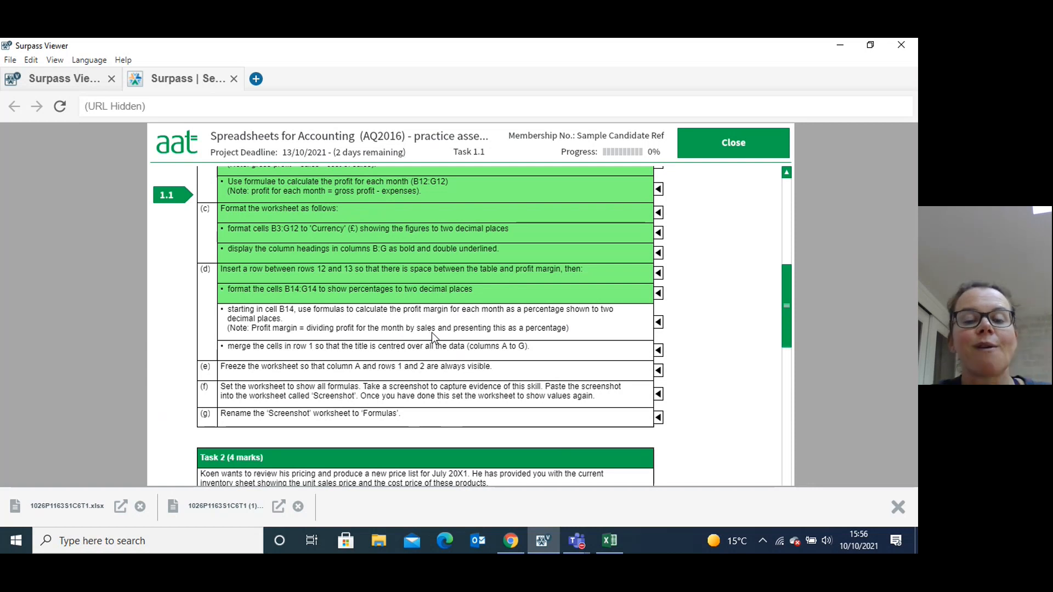
click(610, 541)
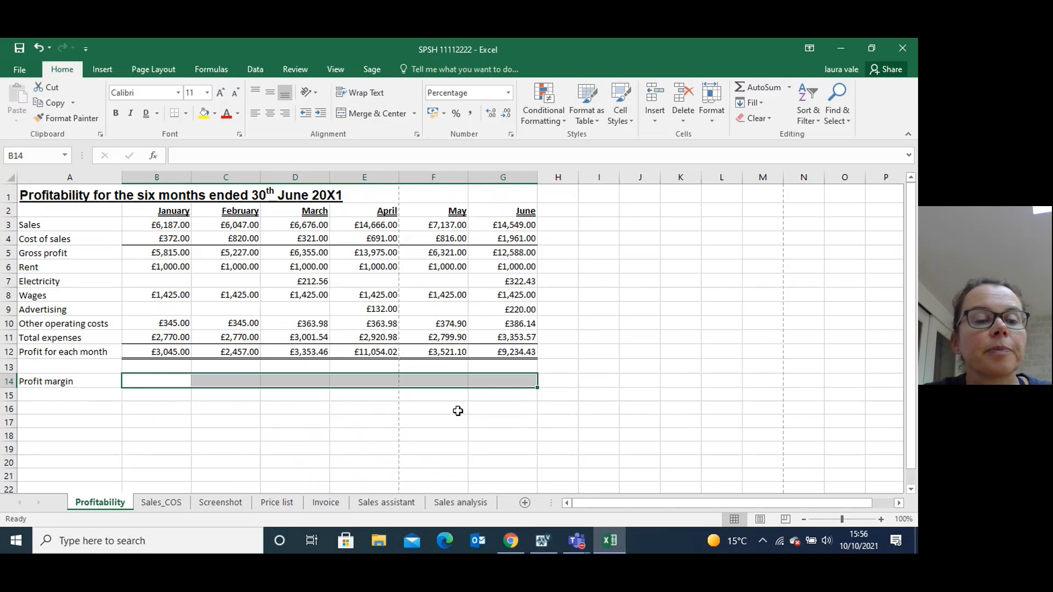
- Enter =B12/B3 in B14 and fill it across to G14, giving margins of 49.22% to 63.47%
click(170, 380)
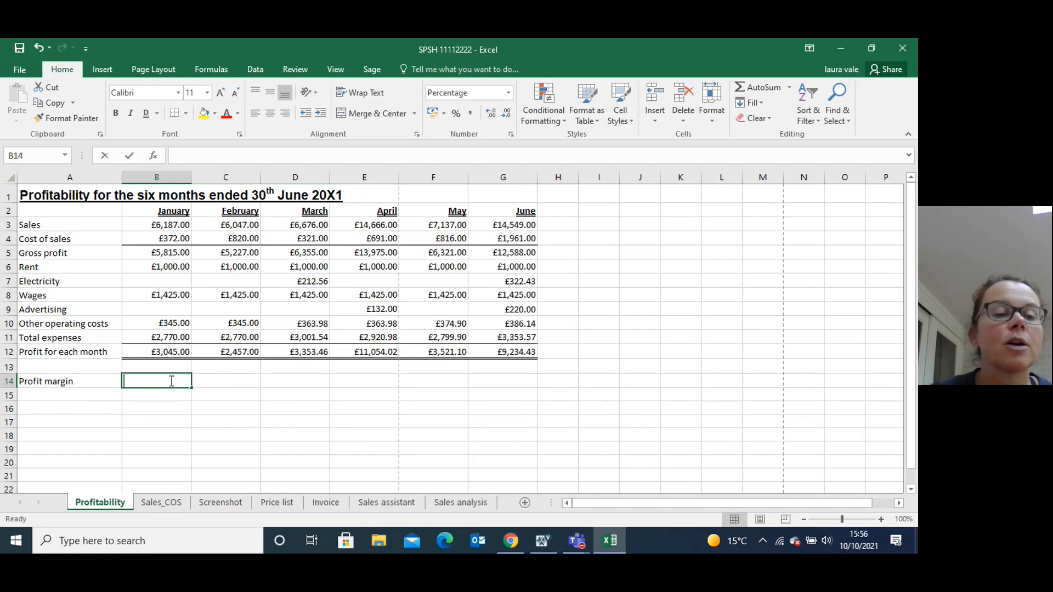
text(=)
click(172, 351)
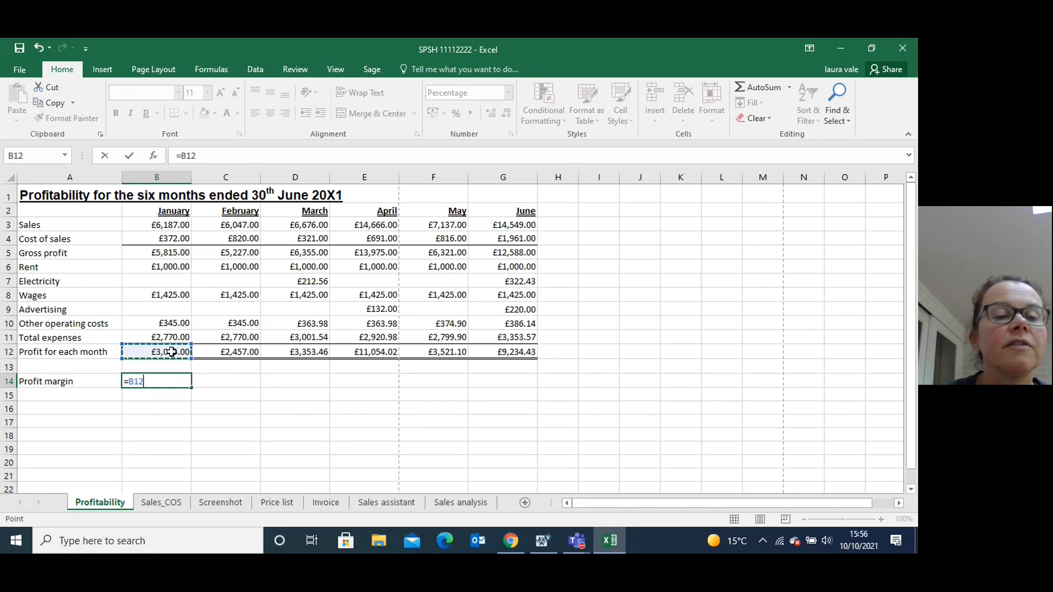
text(/)
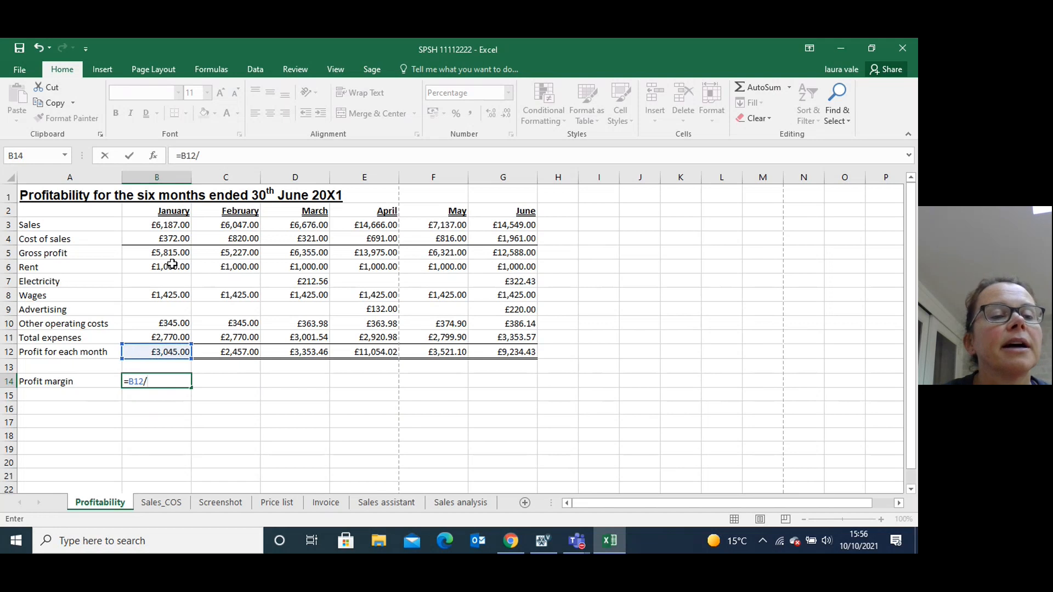
click(165, 224)
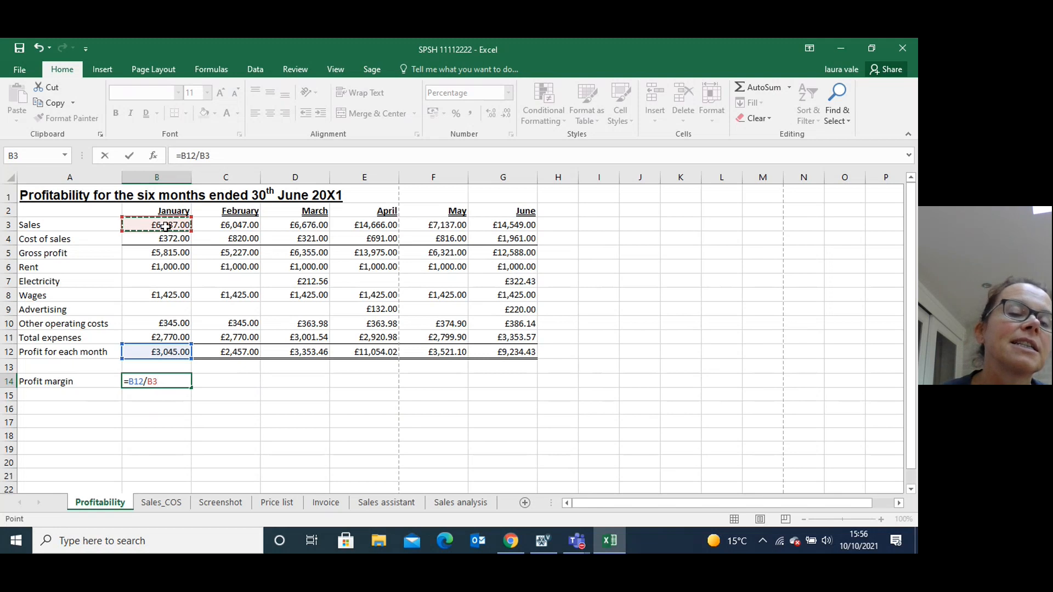
key(Return)
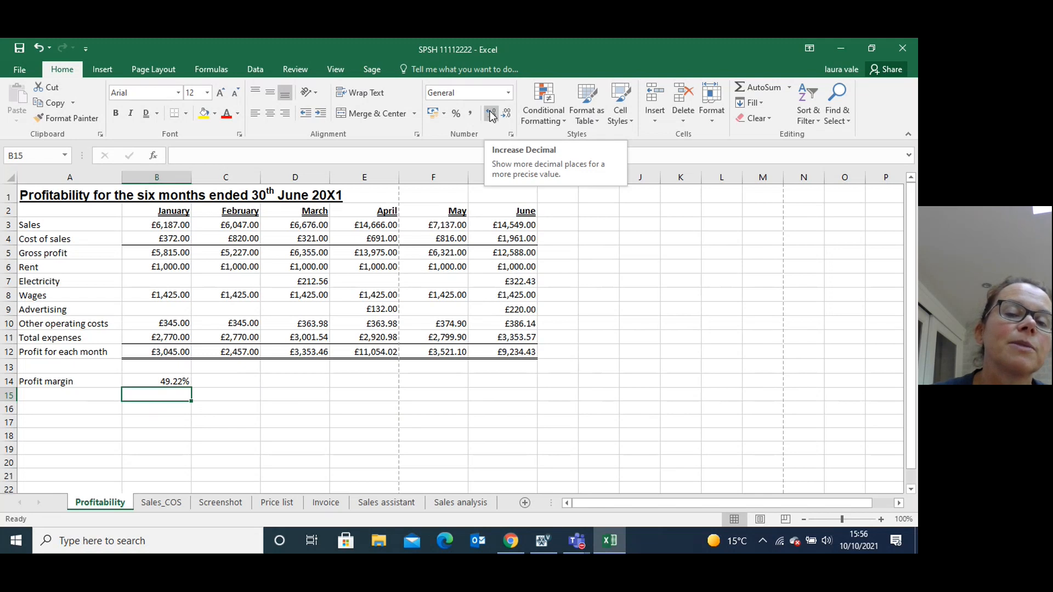
click(166, 379)
drag(190, 389, 533, 416)
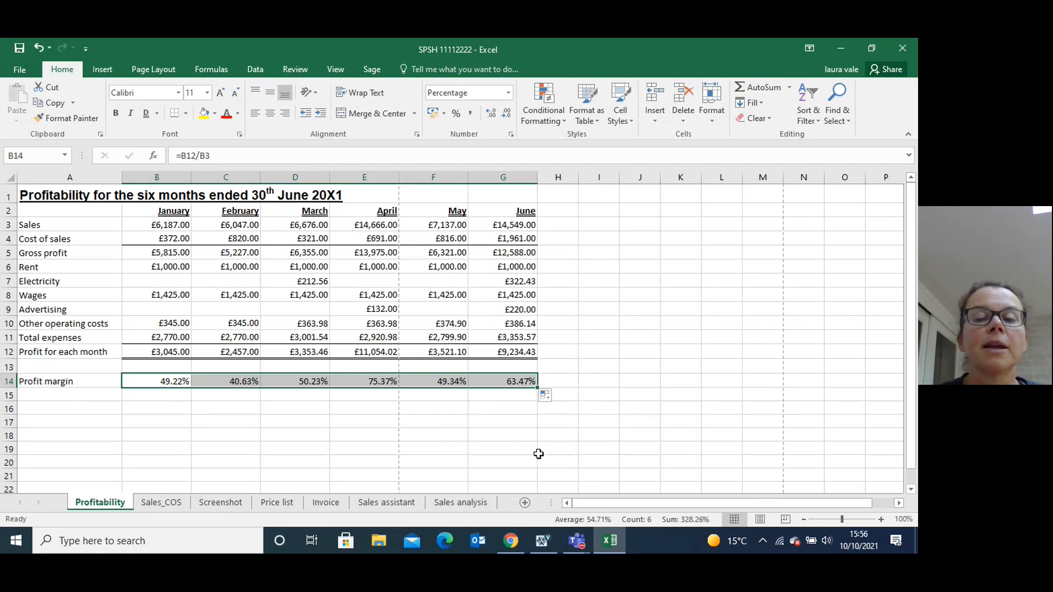
click(542, 542)
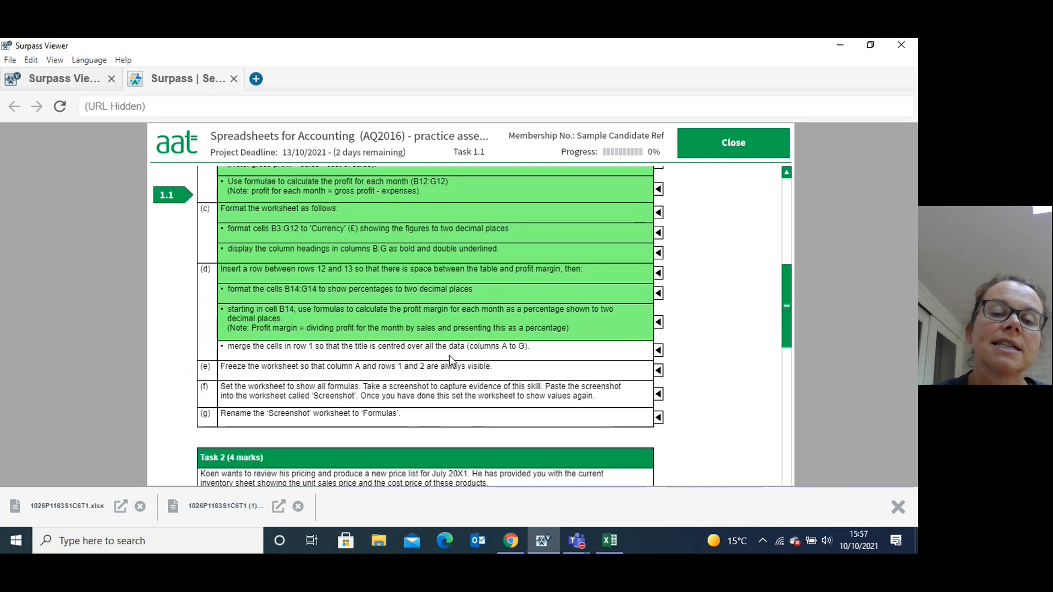
- Merge & Center A1:G1 so 'Profitability for the six months ended 30th June 20X1' spans the table
click(607, 541)
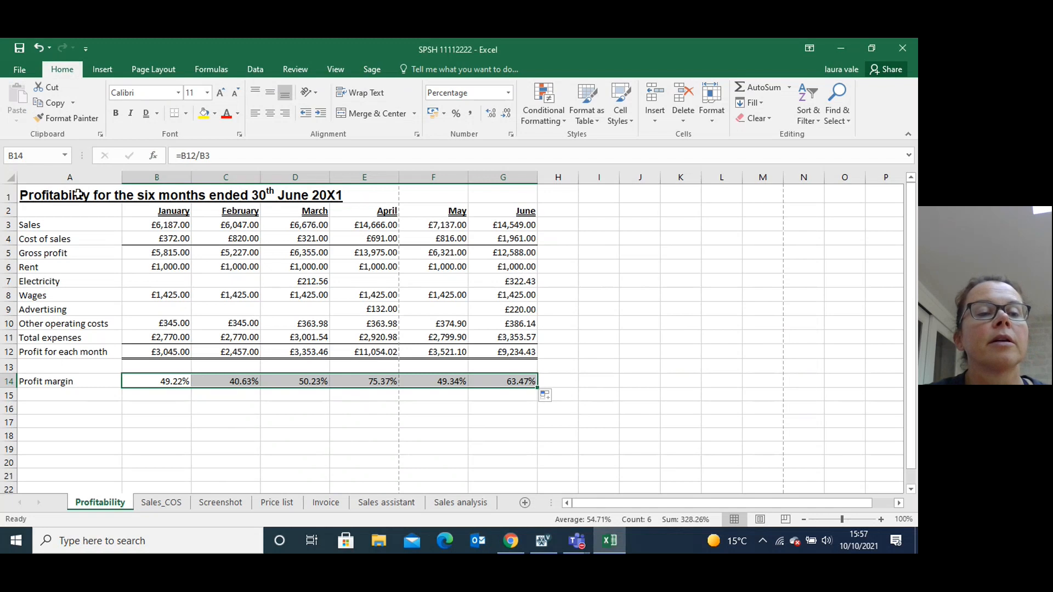
drag(75, 194, 491, 191)
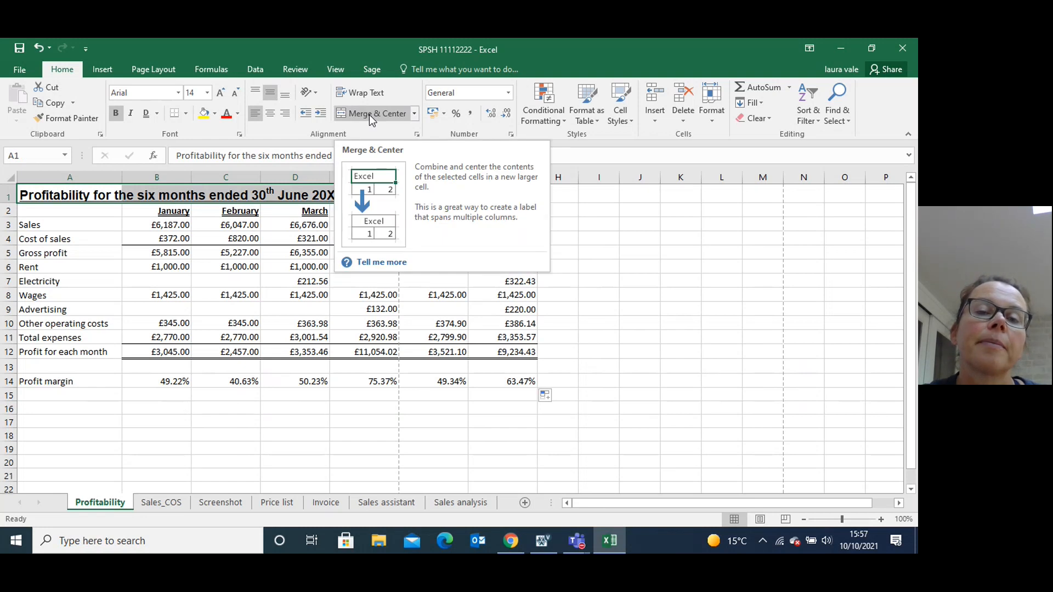
click(413, 114)
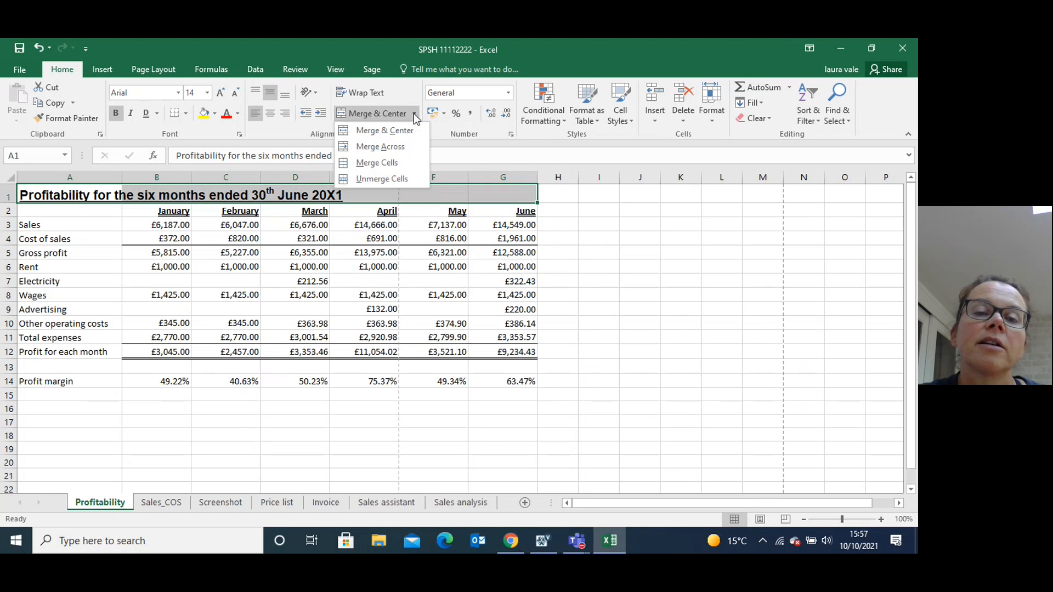
click(383, 113)
click(621, 277)
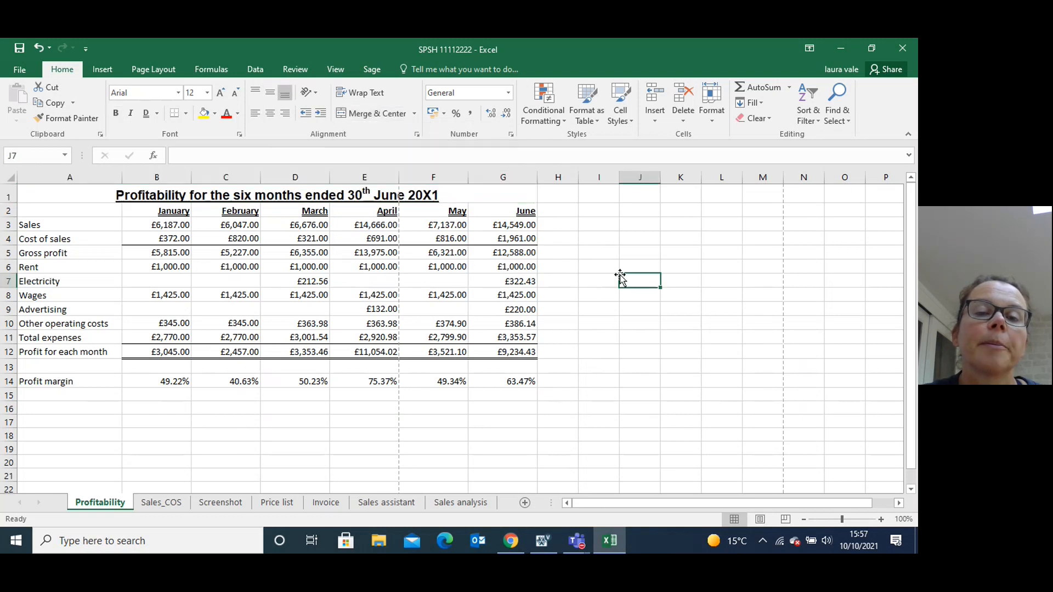
- Tick off the 'merge the cells in row 1' task in Surpass Viewer and return to Excel
click(541, 542)
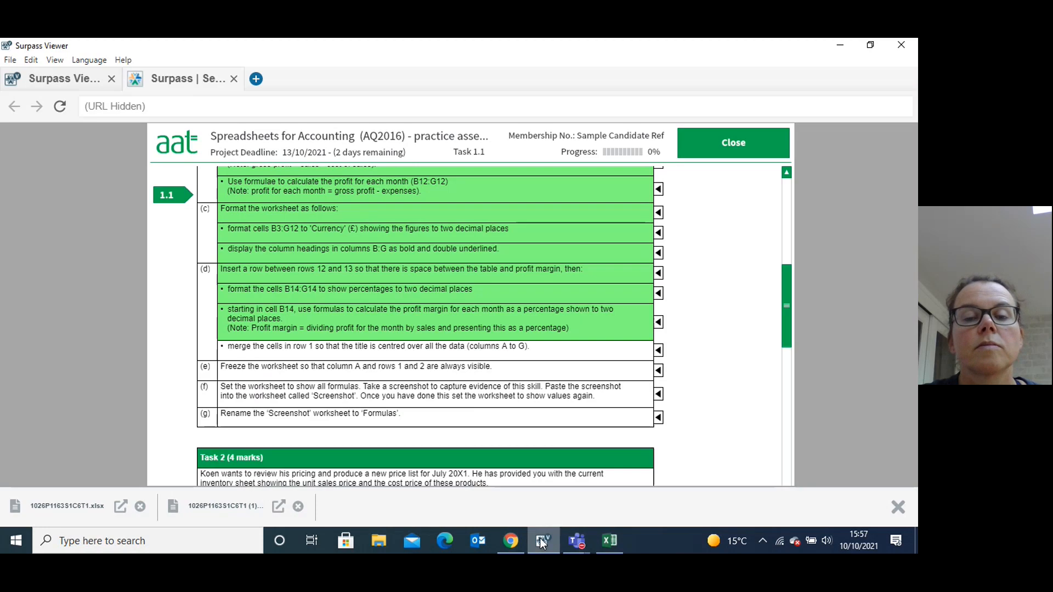
click(659, 352)
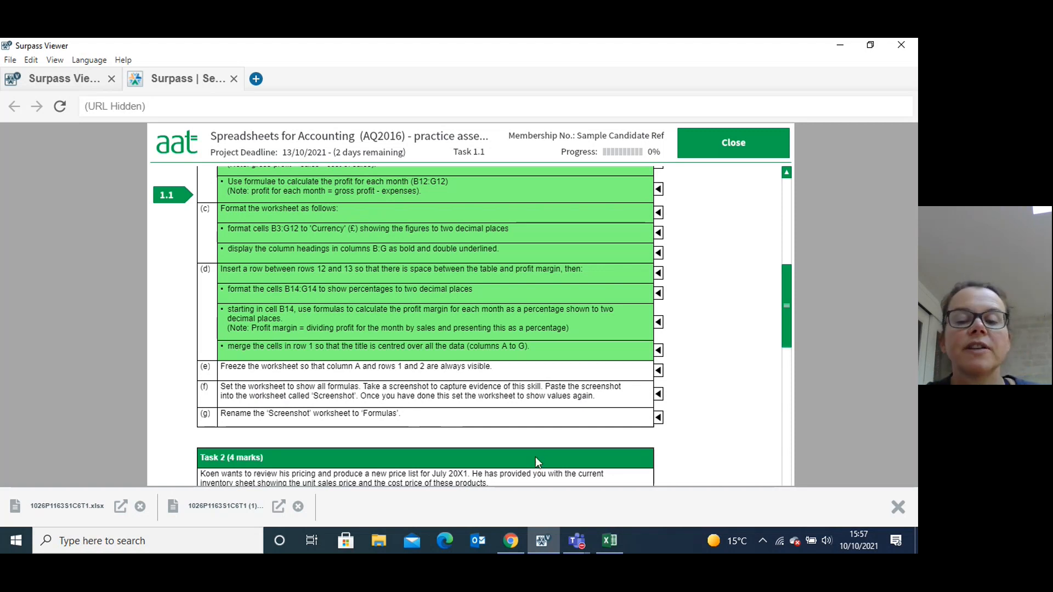
click(609, 541)
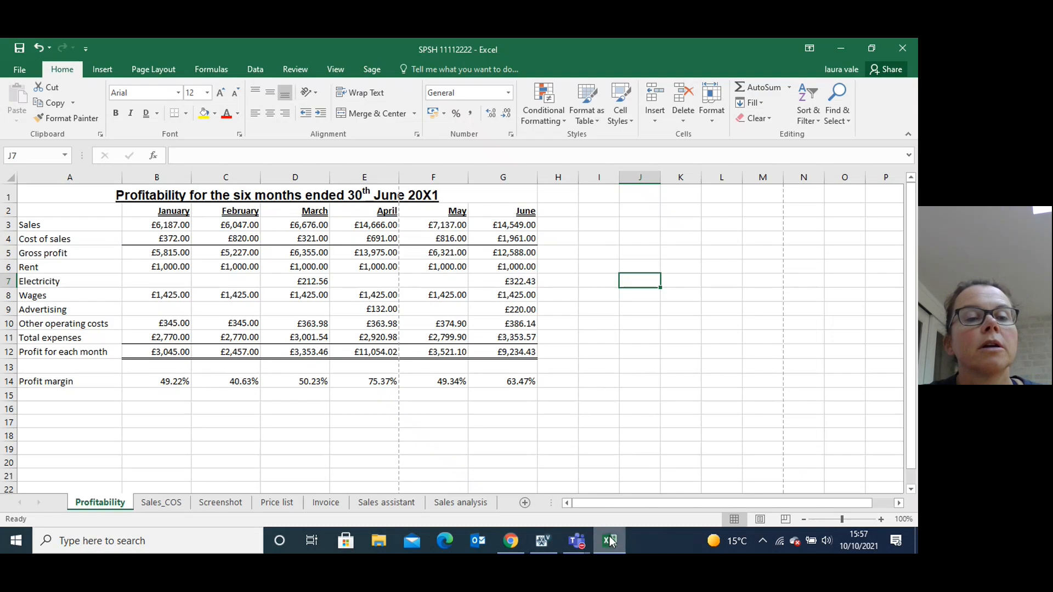
- Select cell B3 as the split point for freezing column A and rows 1–2
click(640, 435)
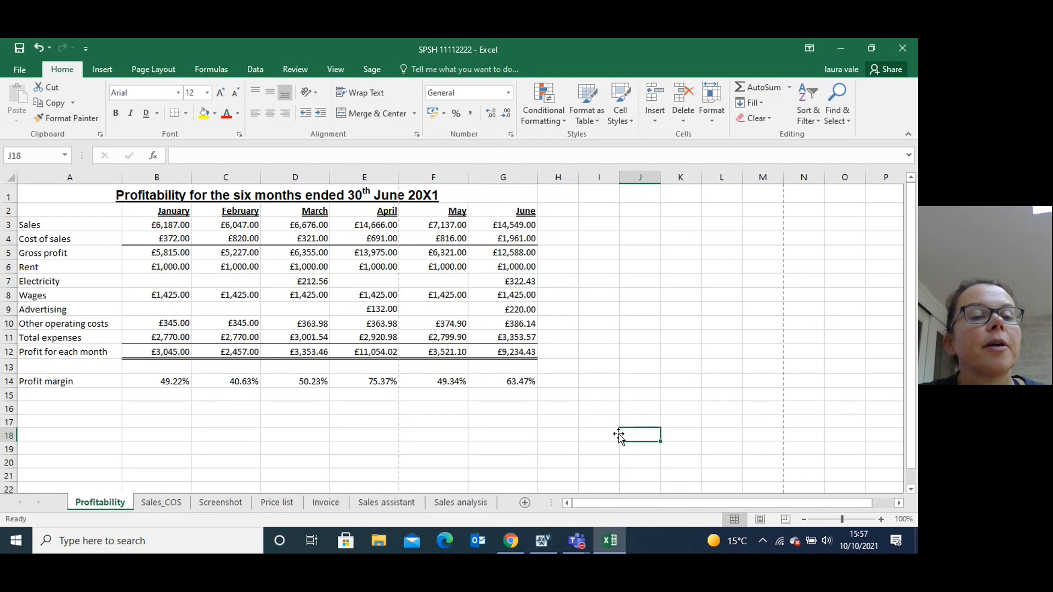
click(153, 176)
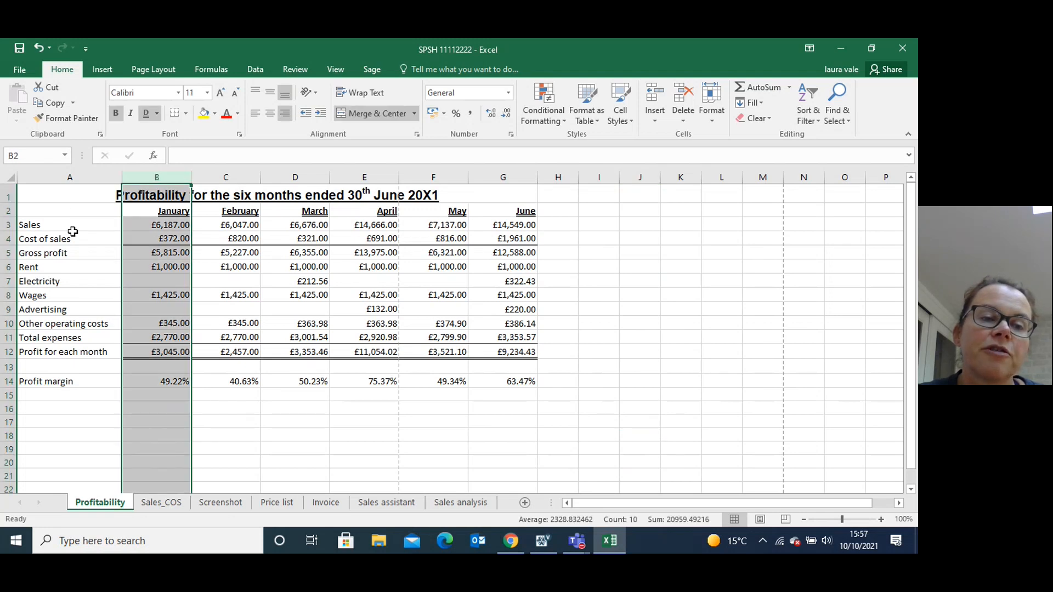
click(147, 225)
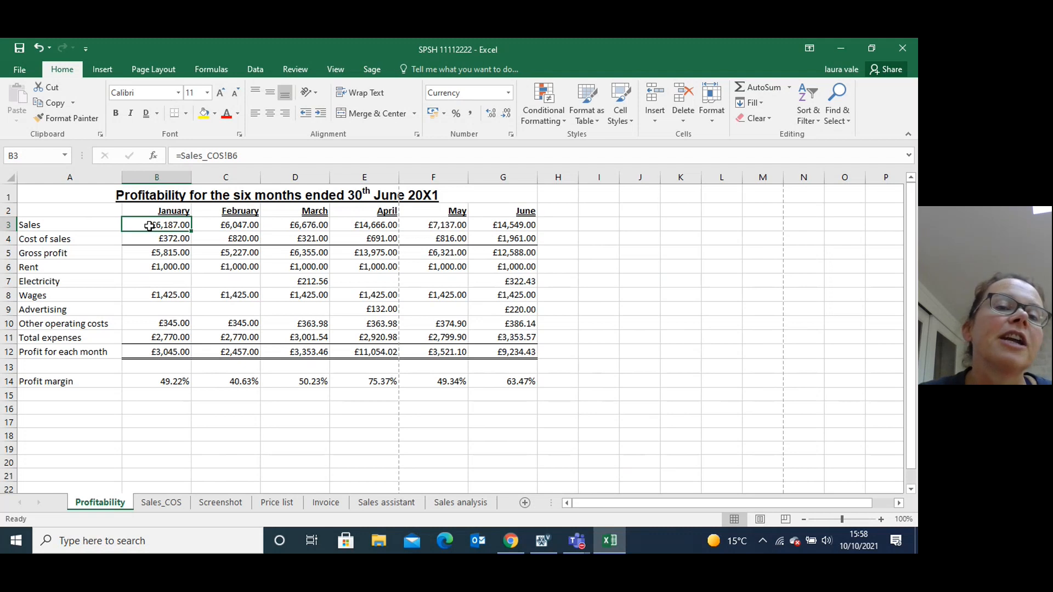
- Apply View > Freeze Panes at B3, locking column A and rows 1–2
click(334, 70)
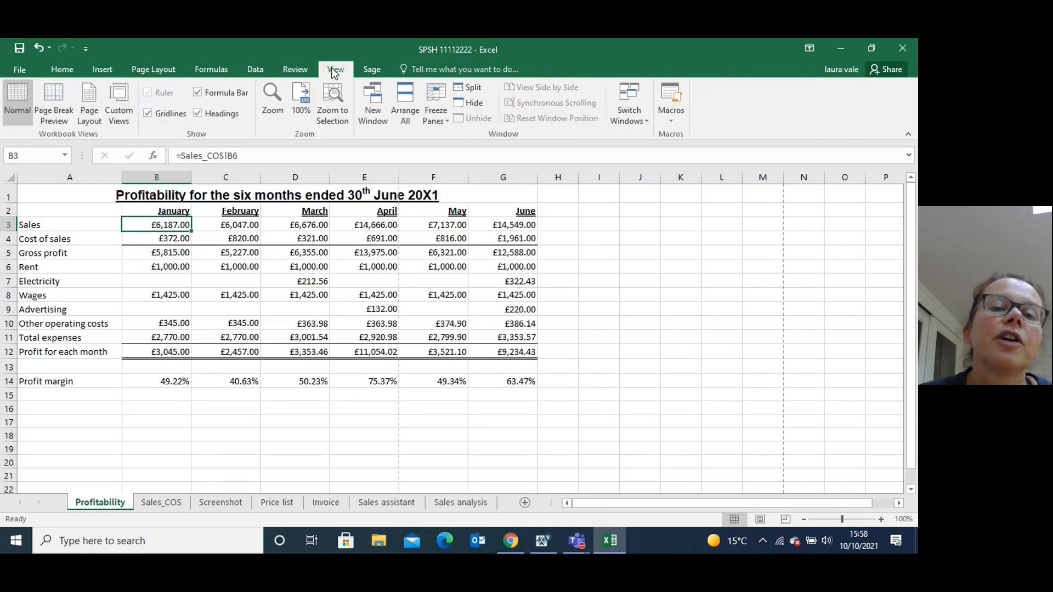
click(438, 122)
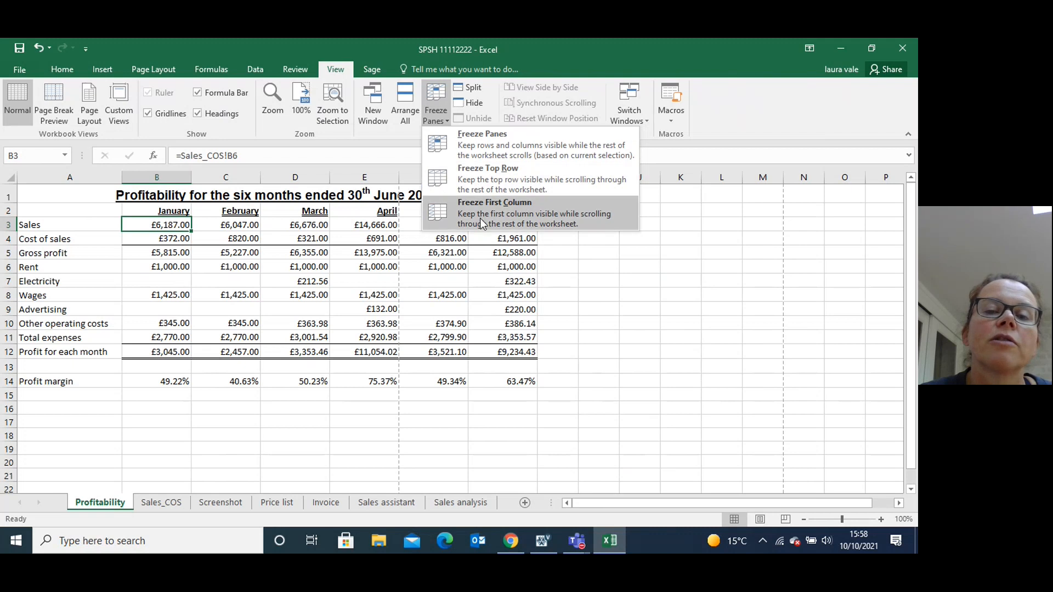
click(485, 141)
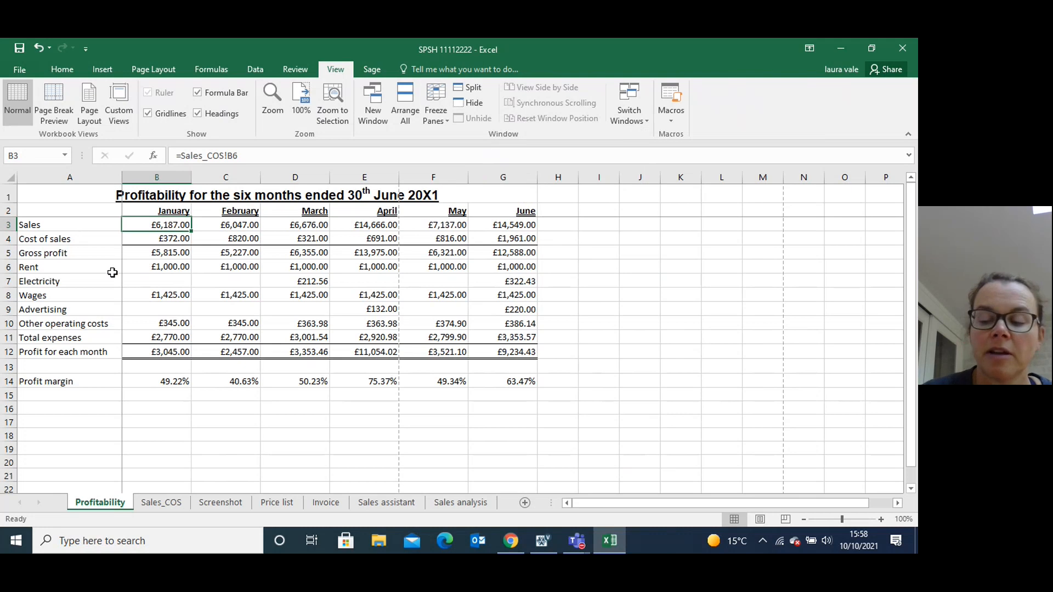
- Test the frozen panes by moving right, left, down and up, then bring back the task list
key(Right)
key(Right)
key(Right)
key(Right)
key(Right)
key(Right)
key(Right)
key(Right)
key(Right)
key(Right)
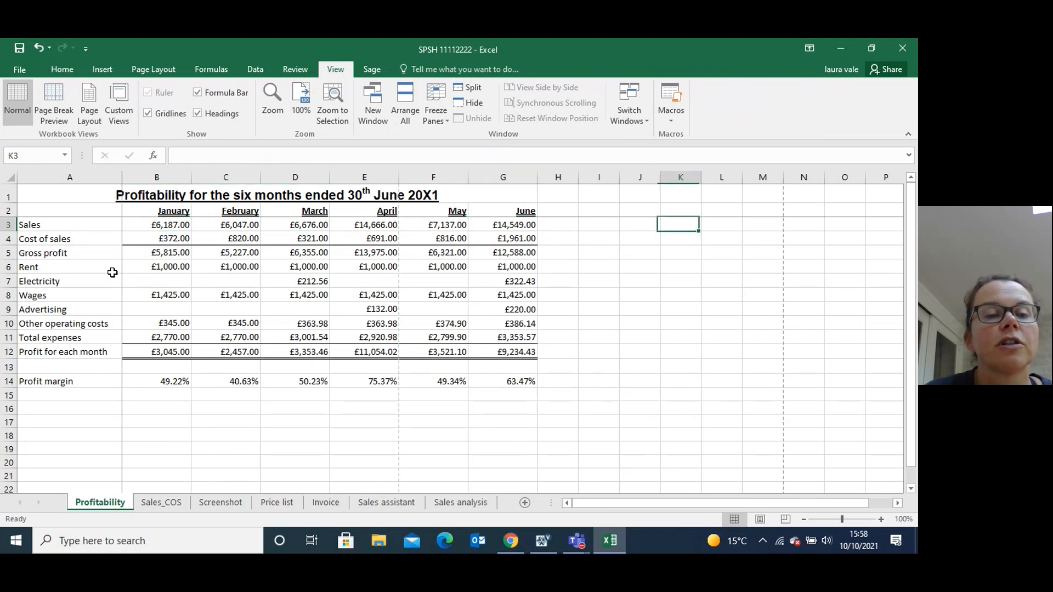
key(Right)
key(Right)
key(Right)
key(Right)
key(Right)
key(Right)
key(Right)
key(Right)
key(Right)
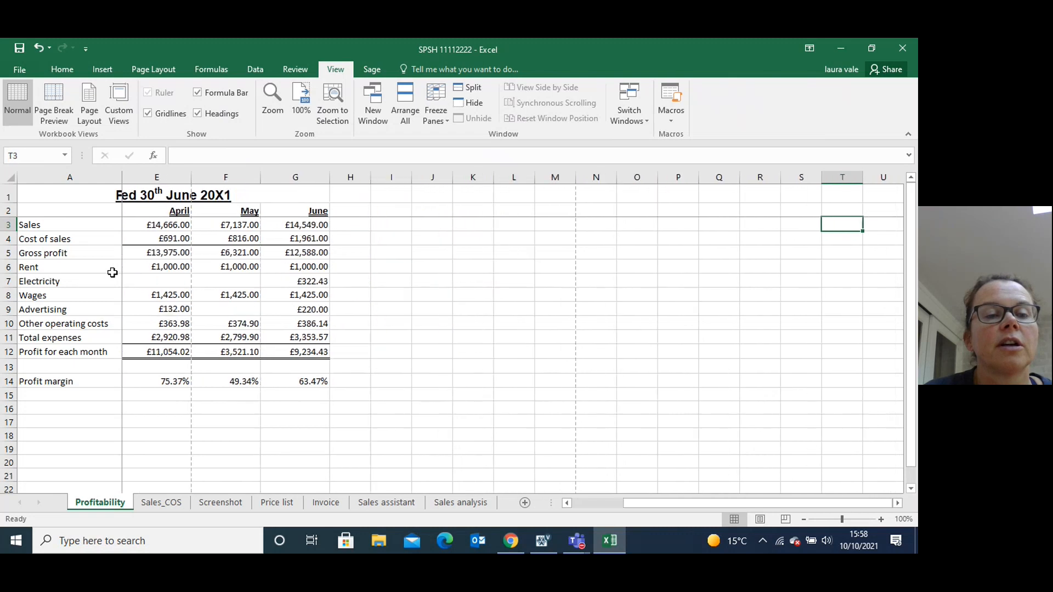
key(Right)
key(Right)
key(Left)
key(Left)
key(Left)
key(Left)
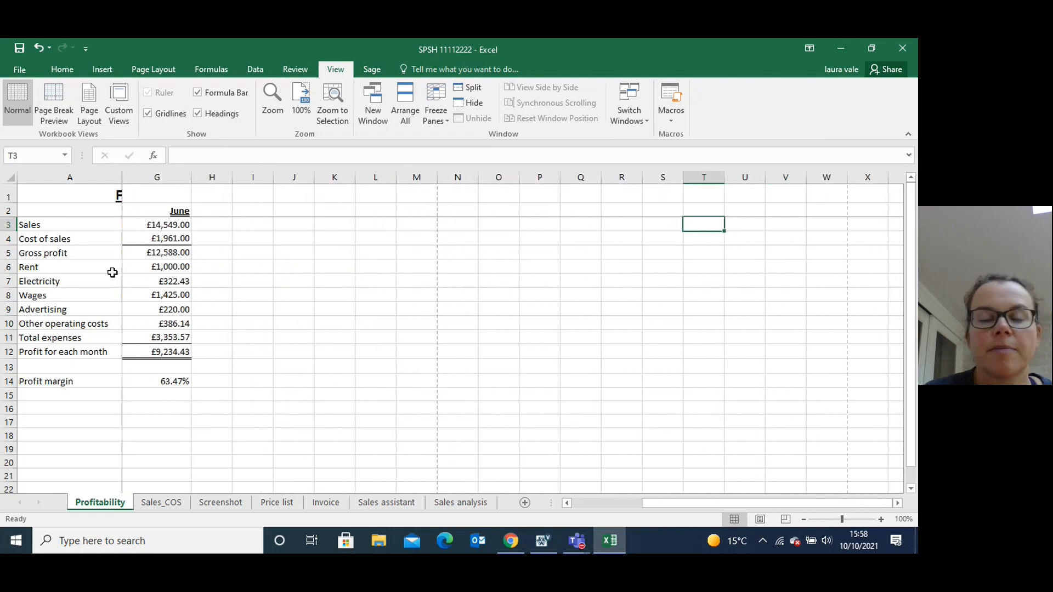
key(Left)
key(Left)
key(Left)
key(Left)
key(Left)
key(Left)
key(Left)
key(Left)
key(Left)
key(Left)
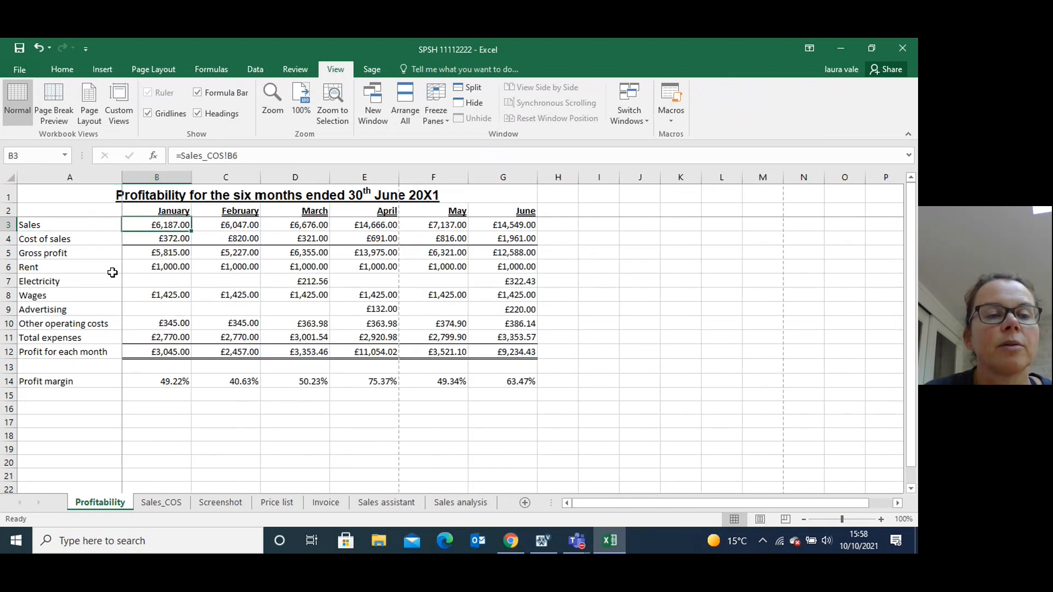
key(Right)
key(Right)
key(Right)
key(Right)
key(Right)
key(Right)
key(Right)
key(Right)
key(Right)
key(Right)
key(Right)
key(Right)
key(Right)
key(Left)
key(Left)
key(Left)
key(Left)
key(Left)
key(Left)
key(Left)
key(Left)
key(Left)
key(Left)
key(Left)
key(Left)
key(Left)
key(Left)
key(Left)
key(Left)
key(Left)
key(Left)
key(Left)
key(Left)
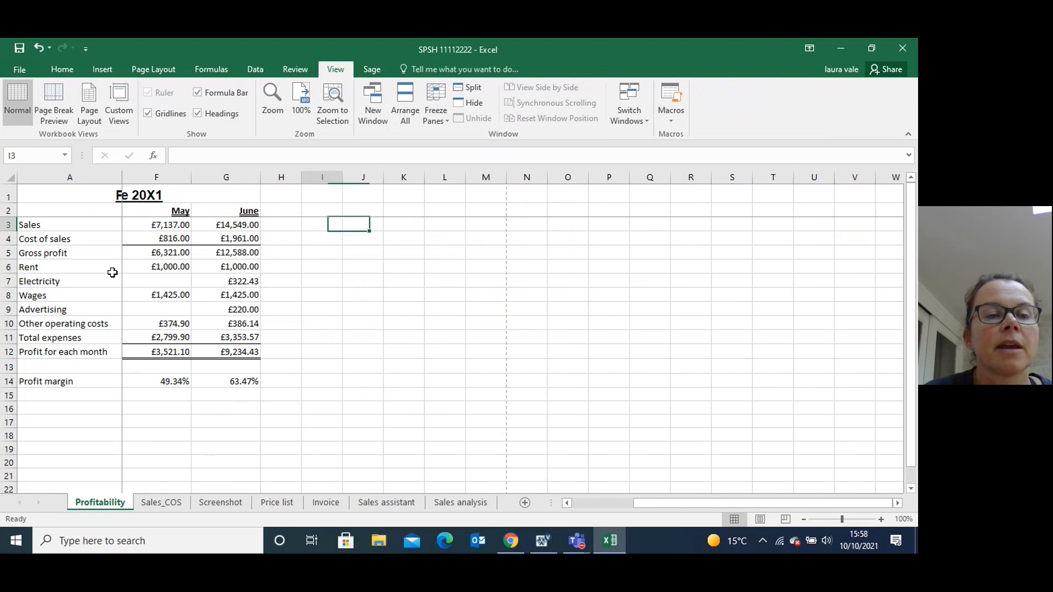
key(Down)
key(Down)
key(Down)
key(Down)
key(Down)
key(Down)
key(Down)
key(Down)
key(Down)
key(Down)
key(Down)
key(Down)
key(Down)
key(Down)
key(Down)
key(Down)
key(Down)
key(Down)
key(Down)
key(Down)
key(Up)
key(Up)
key(Up)
key(Up)
key(Up)
key(Up)
key(Up)
key(Up)
key(Up)
key(Up)
key(Up)
key(Up)
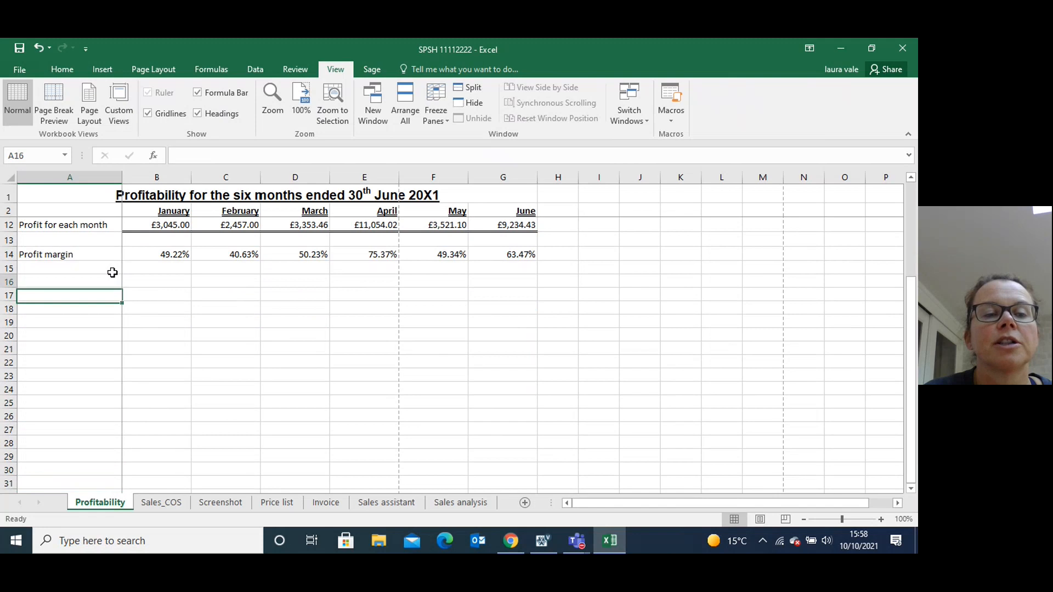
key(Up)
key(Up)
key(Up)
key(Up)
key(Up)
key(Up)
key(Up)
key(Up)
key(Up)
key(Up)
key(Up)
key(Up)
key(Up)
key(Up)
key(Up)
key(Up)
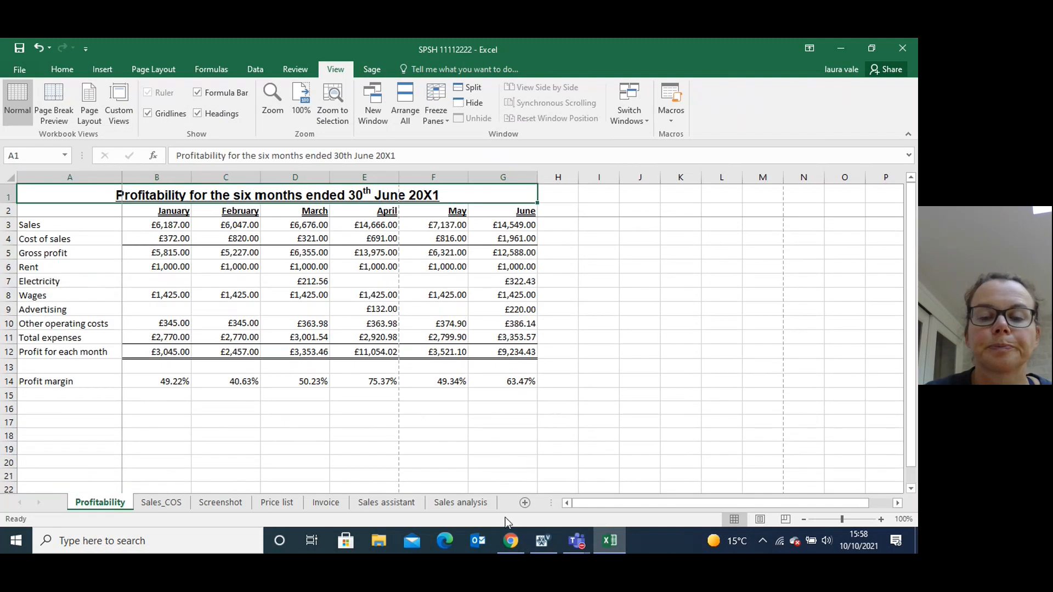
click(546, 540)
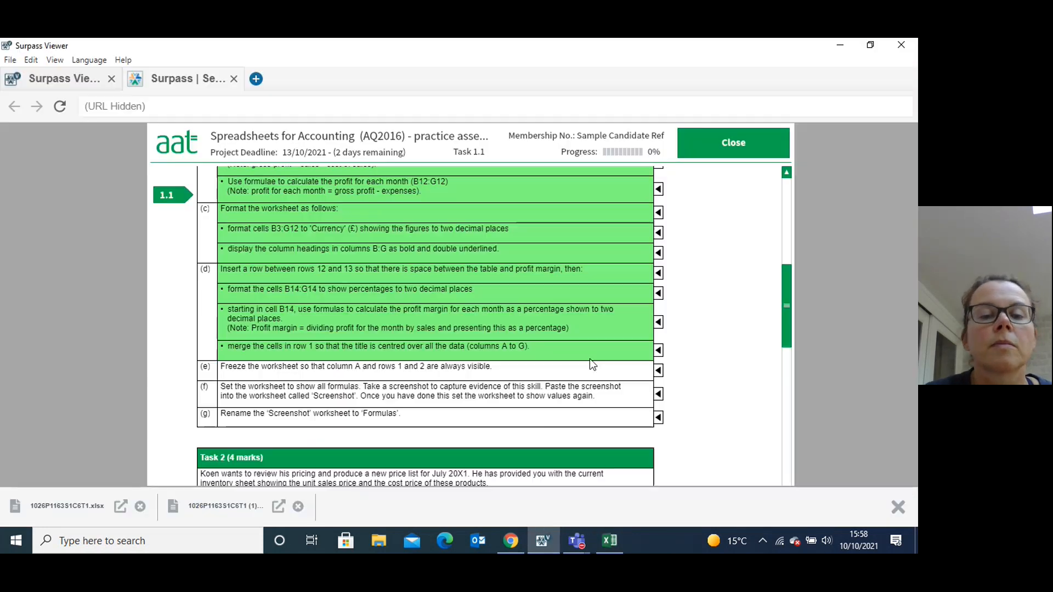
- Tick off task (e), freezing column A and rows 1–2, and return to Excel
click(659, 373)
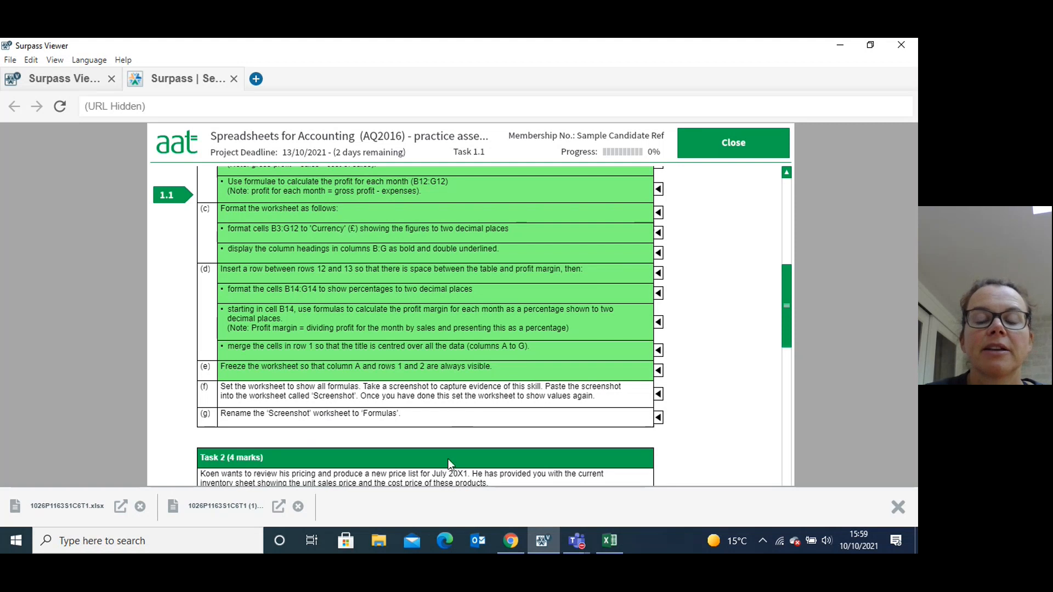
click(608, 541)
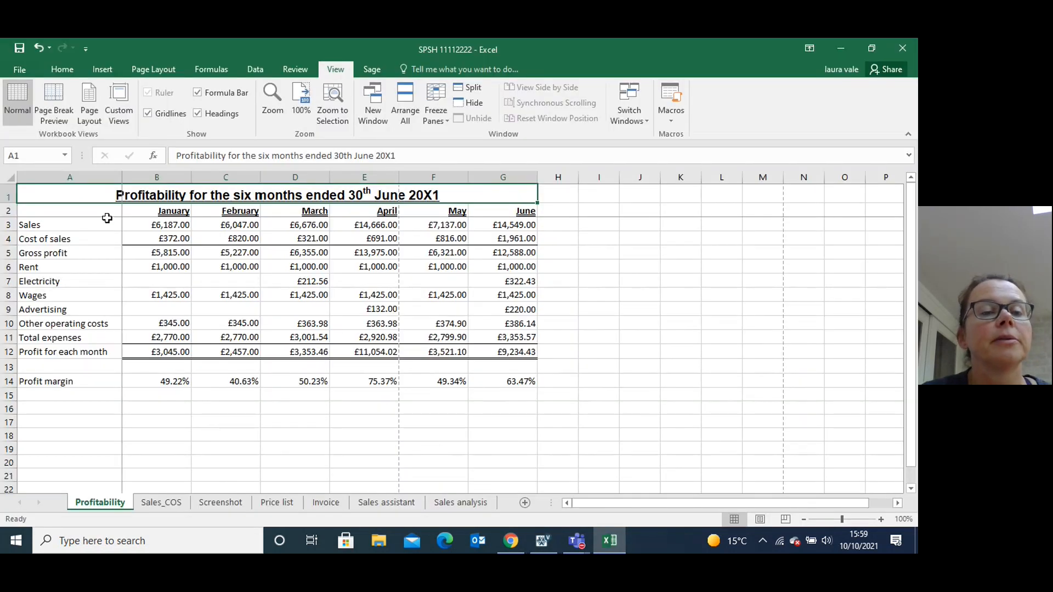
- Turn on Show Formulas, autofit columns A–G to the formulas, then go to the Screenshot sheet
click(211, 70)
click(621, 88)
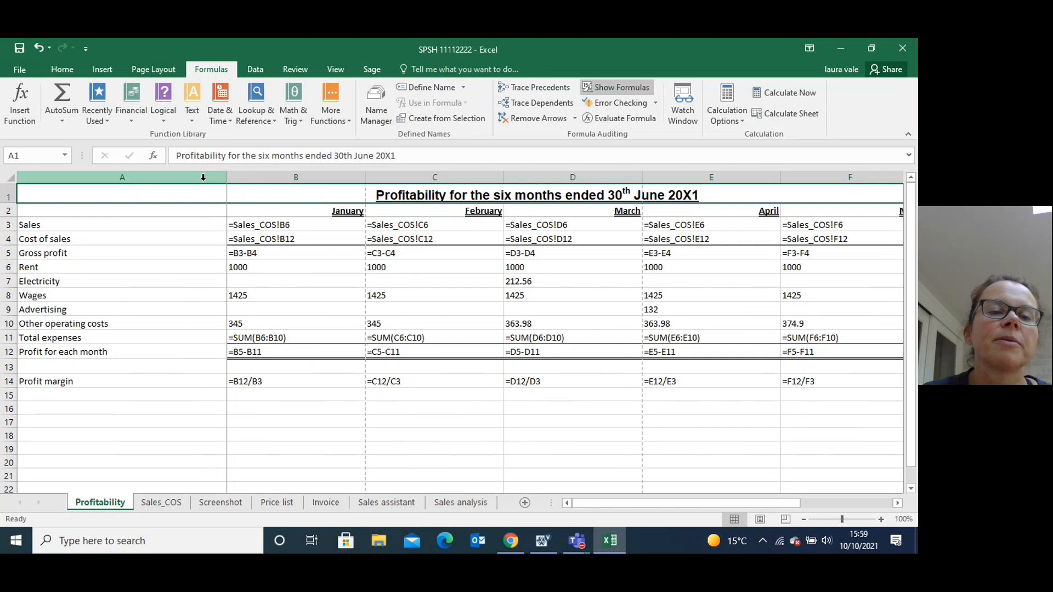
drag(206, 176, 783, 177)
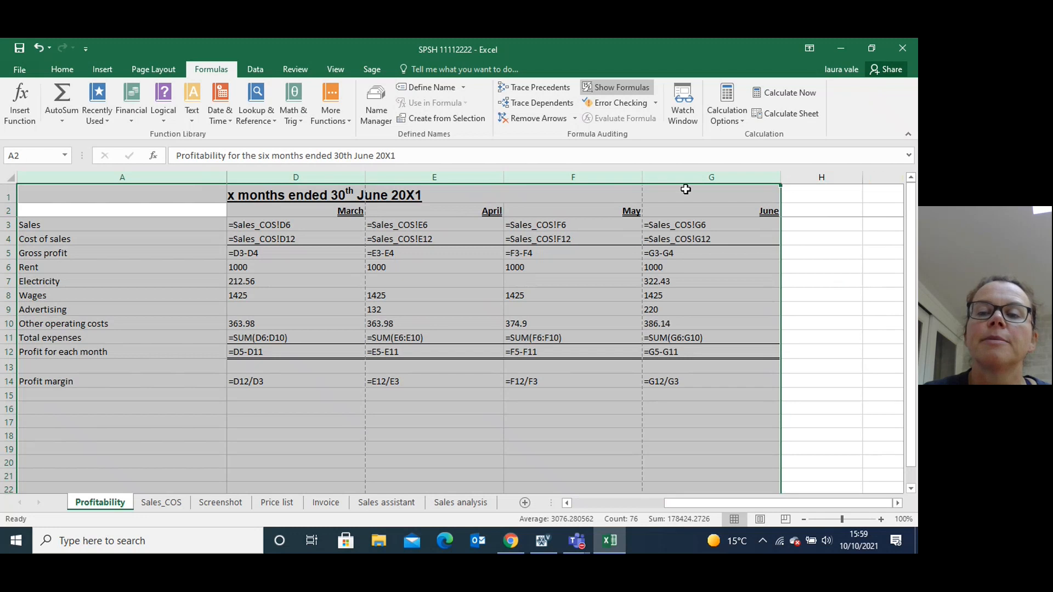
double_click(780, 177)
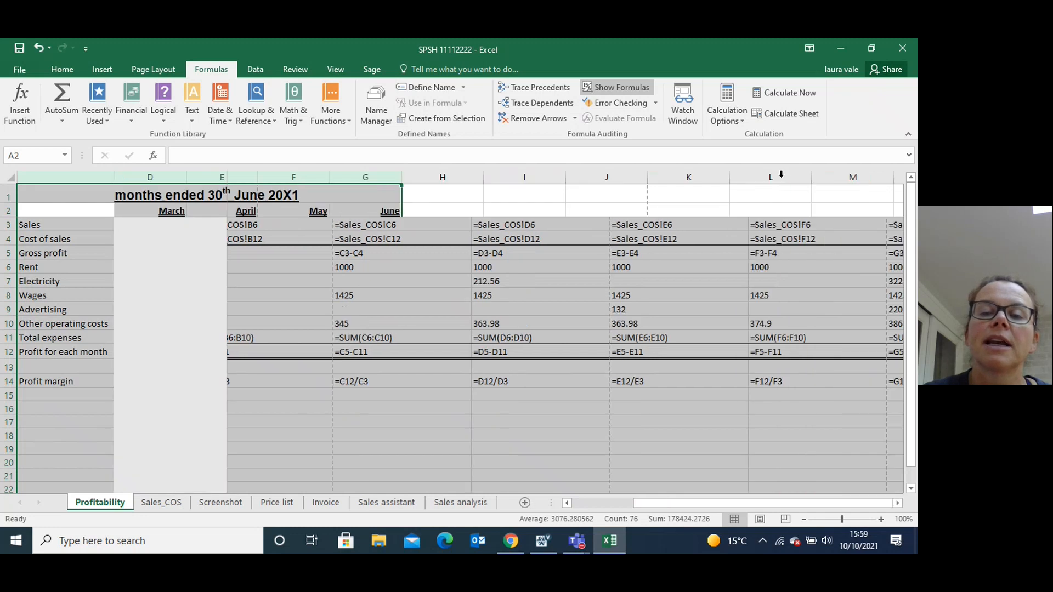
drag(759, 502, 685, 502)
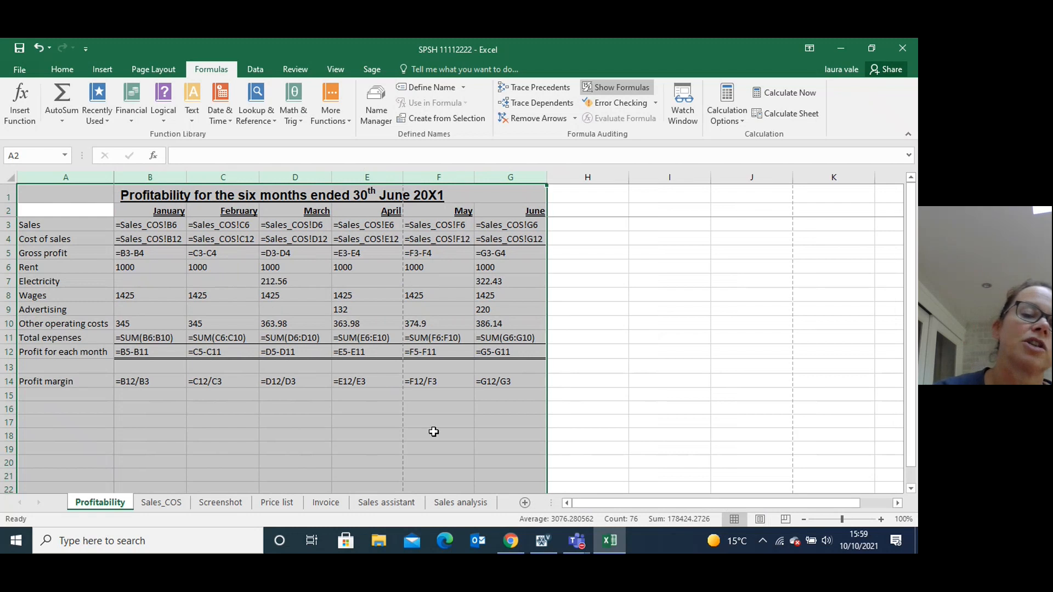
click(572, 381)
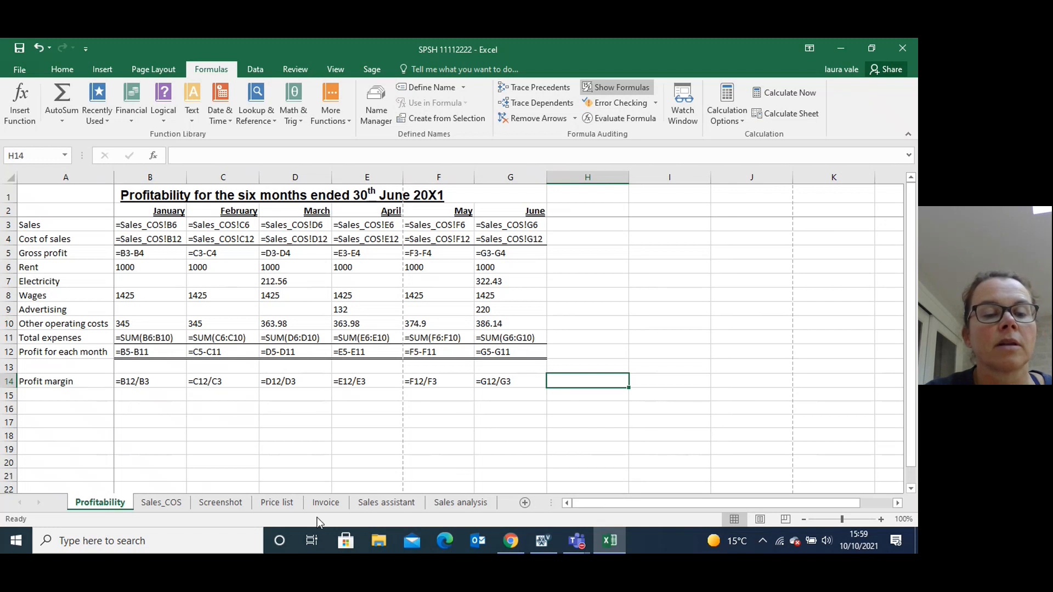
click(222, 502)
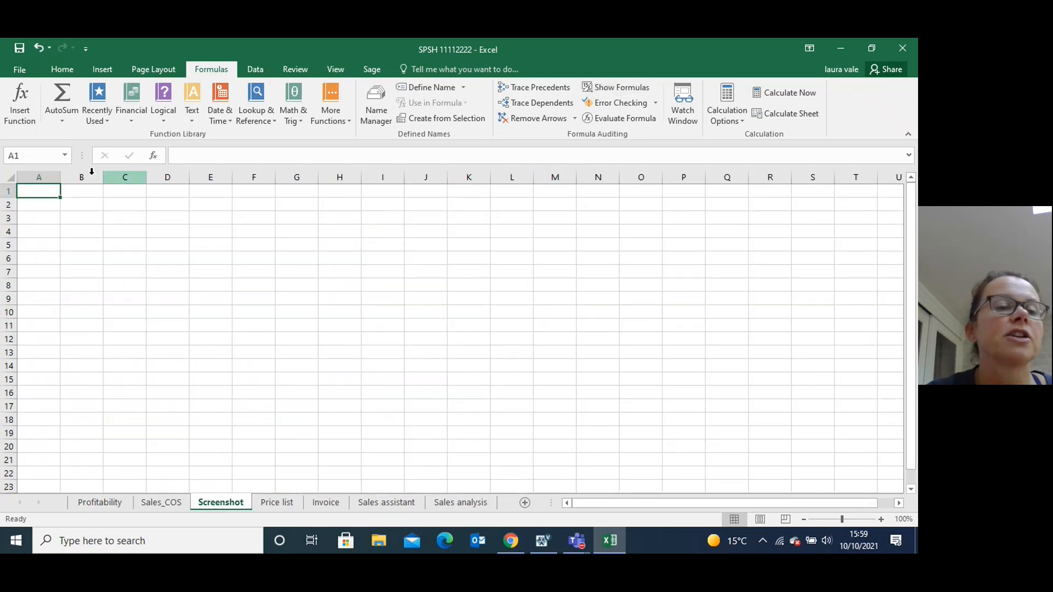
- Paste the formulas screenshot at A1 on the Screenshot sheet
right_click(37, 195)
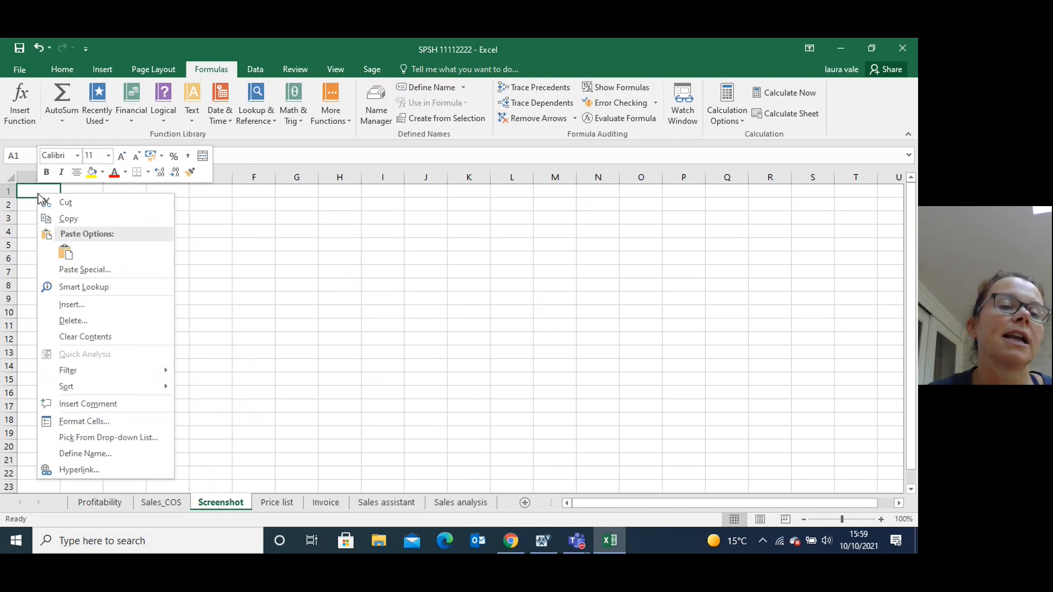
click(65, 252)
drag(910, 276, 917, 384)
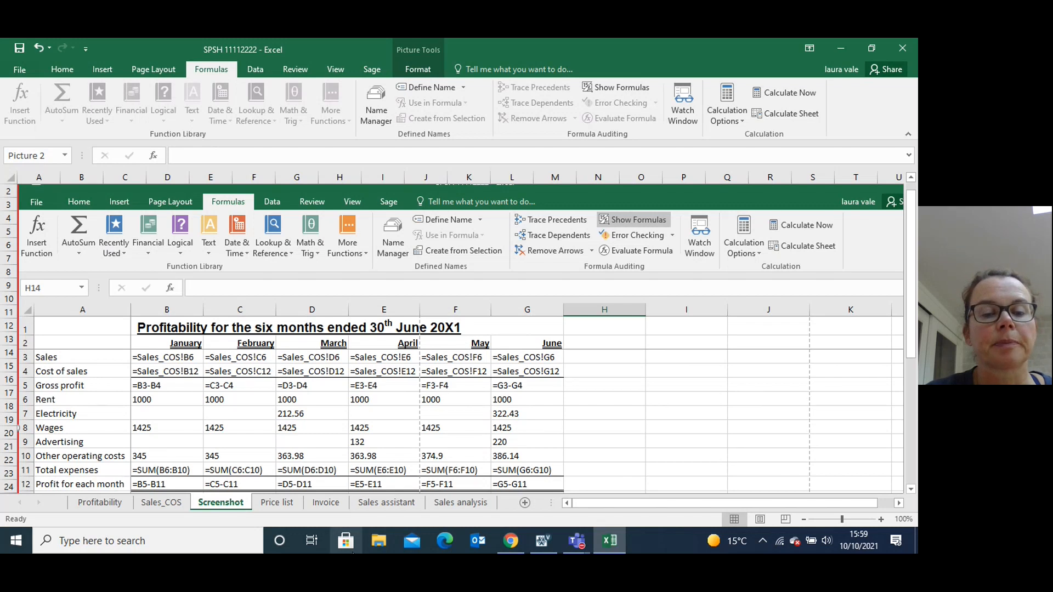
- Switch Profitability back to showing values and autofit columns A–G
click(100, 502)
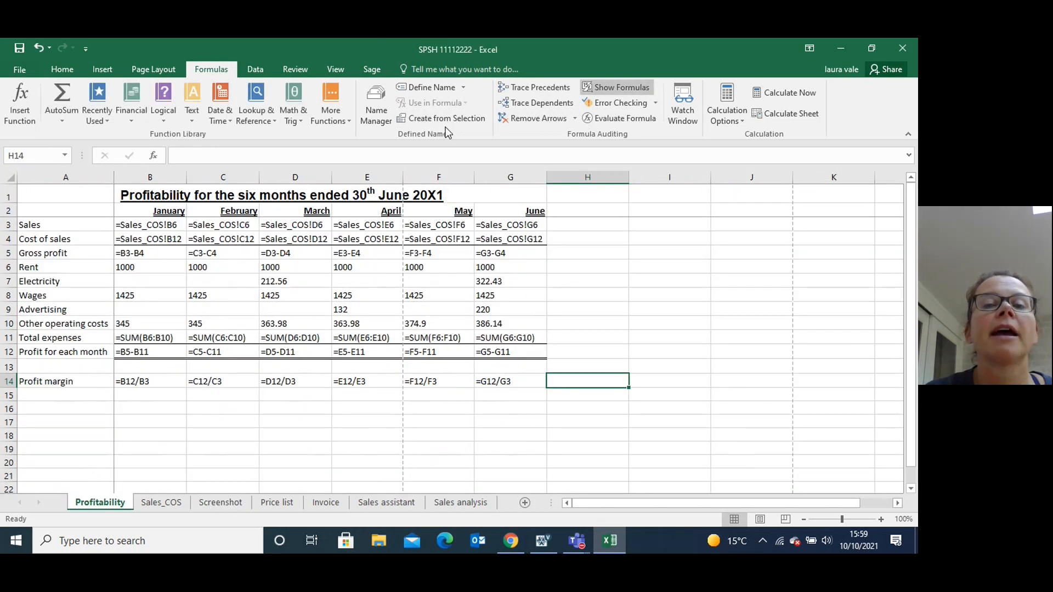
click(604, 90)
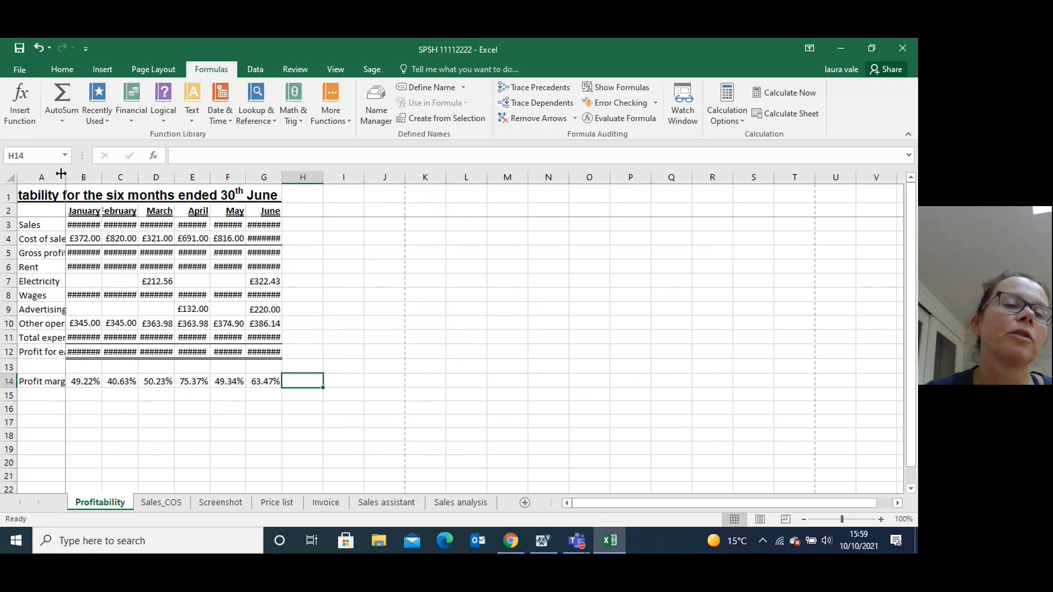
drag(46, 177, 276, 171)
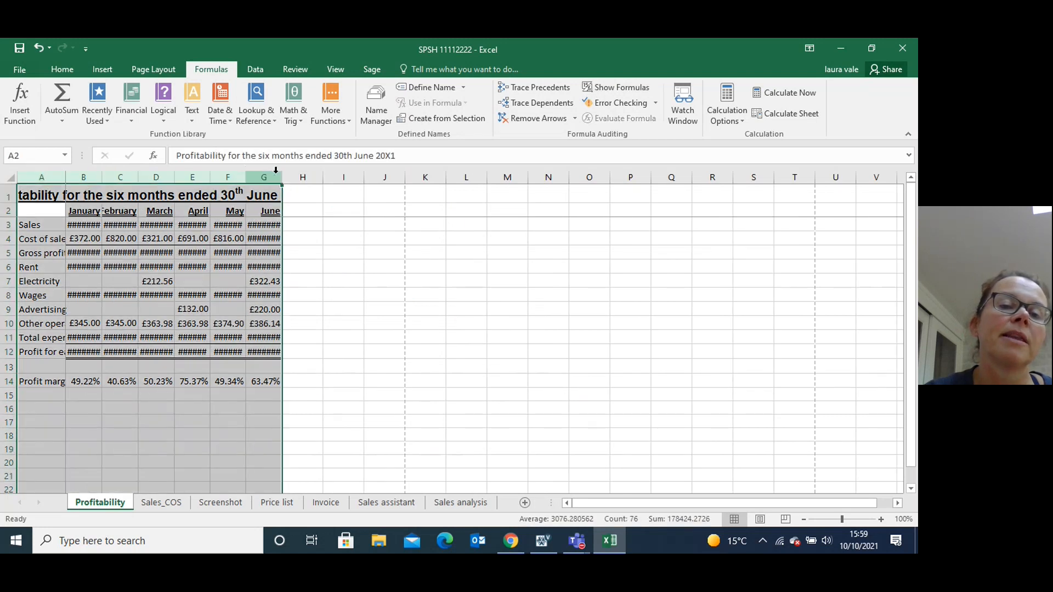
double_click(282, 177)
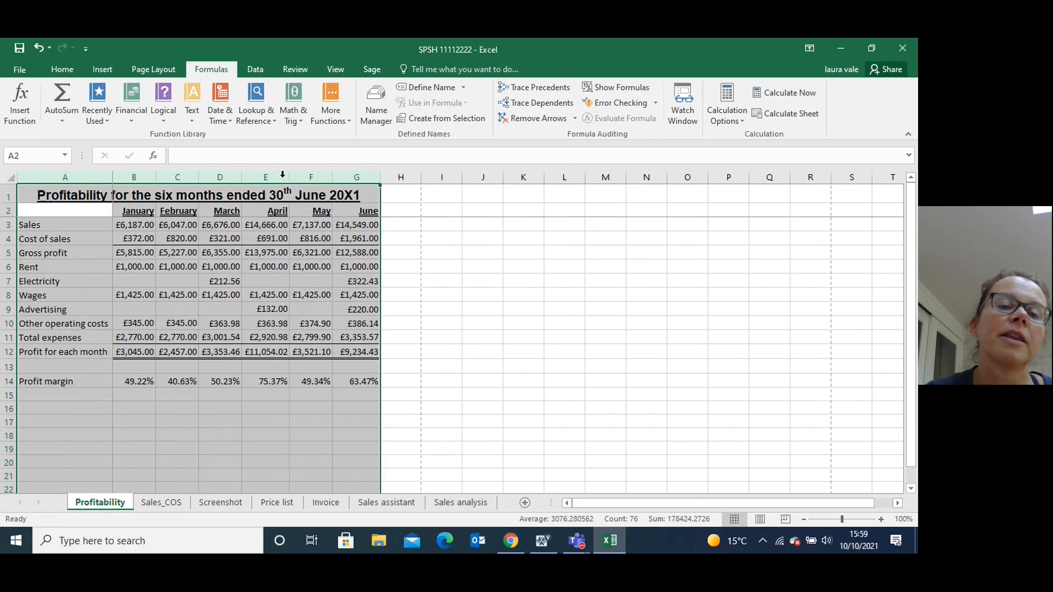
click(469, 334)
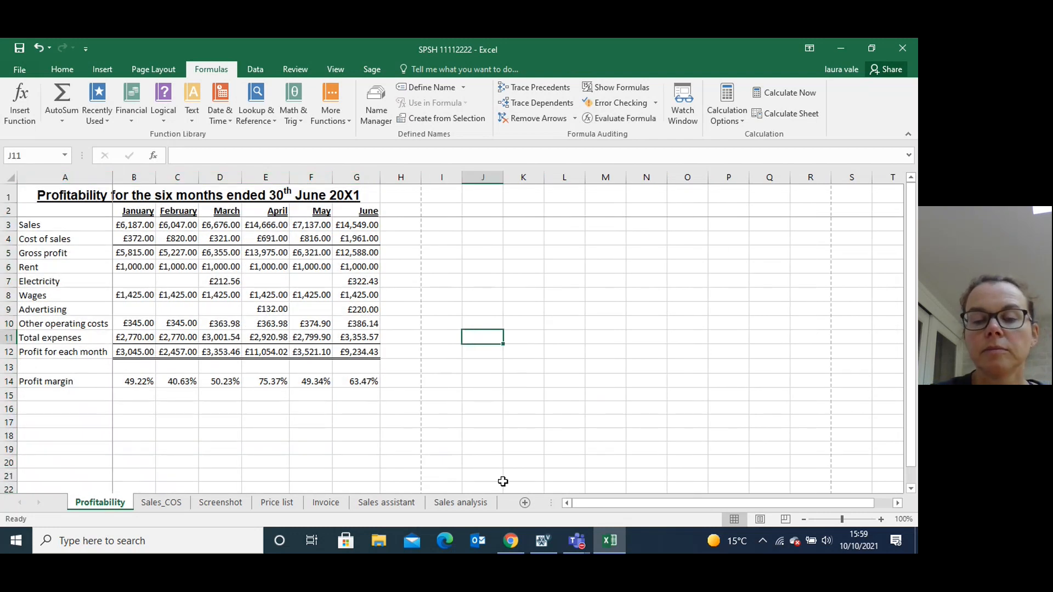
- Tick off task (f), the formulas screenshot, and task (g), the sheet rename, then return to Excel
click(540, 542)
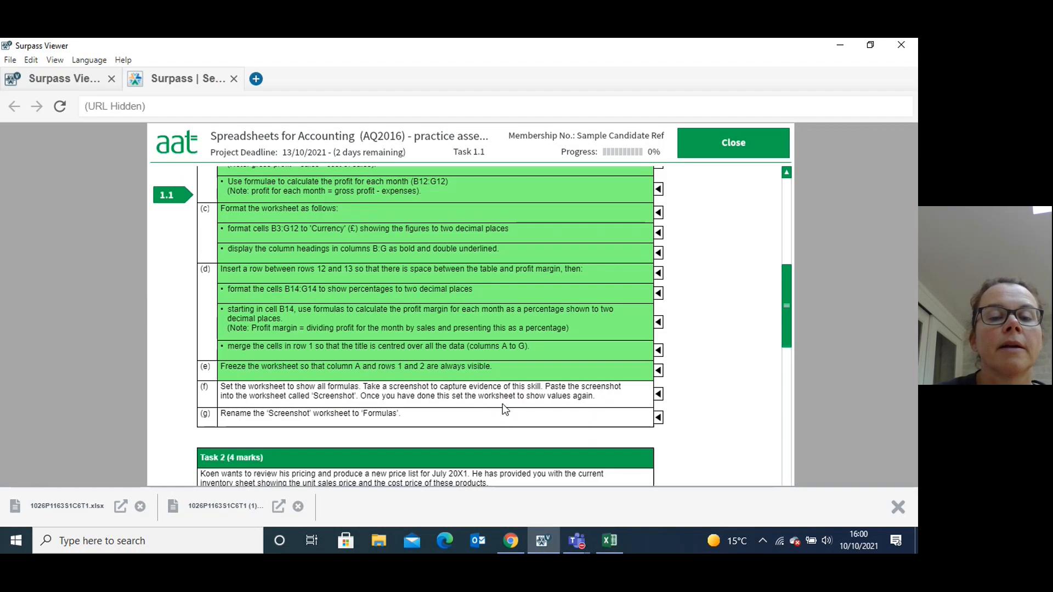
click(658, 395)
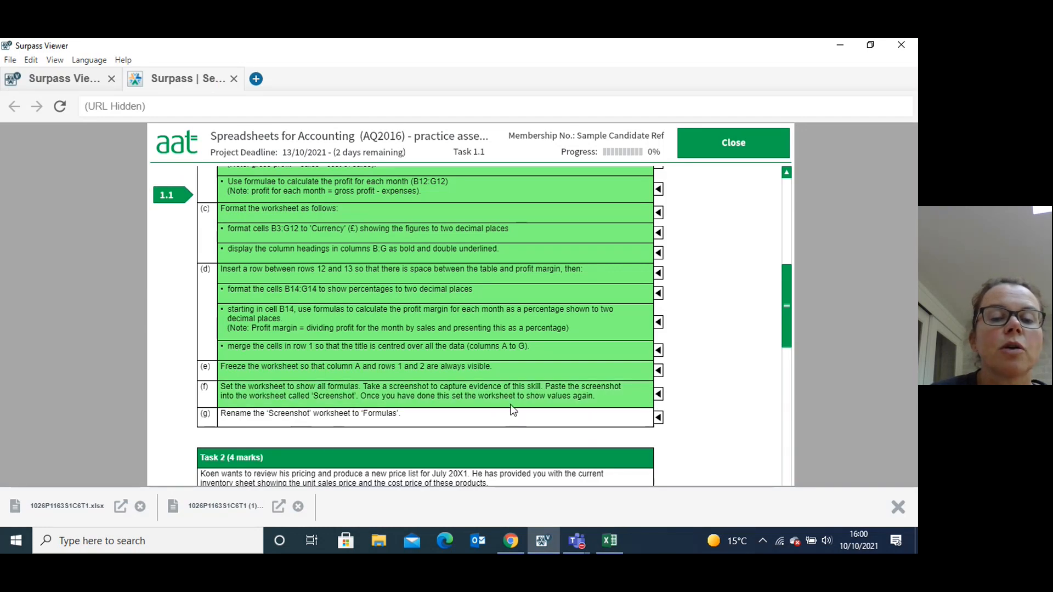
click(658, 418)
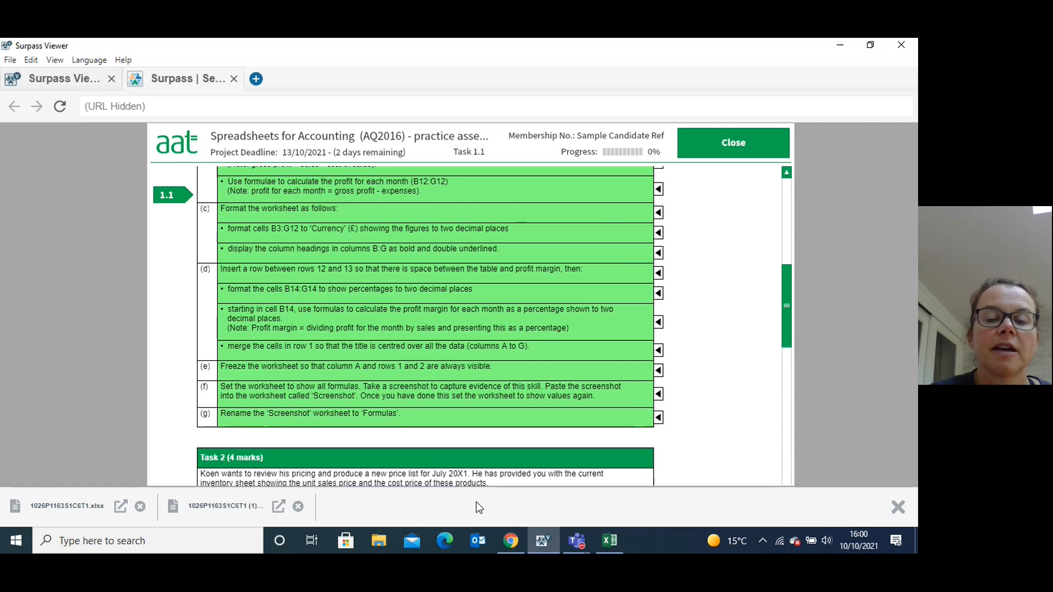
click(606, 541)
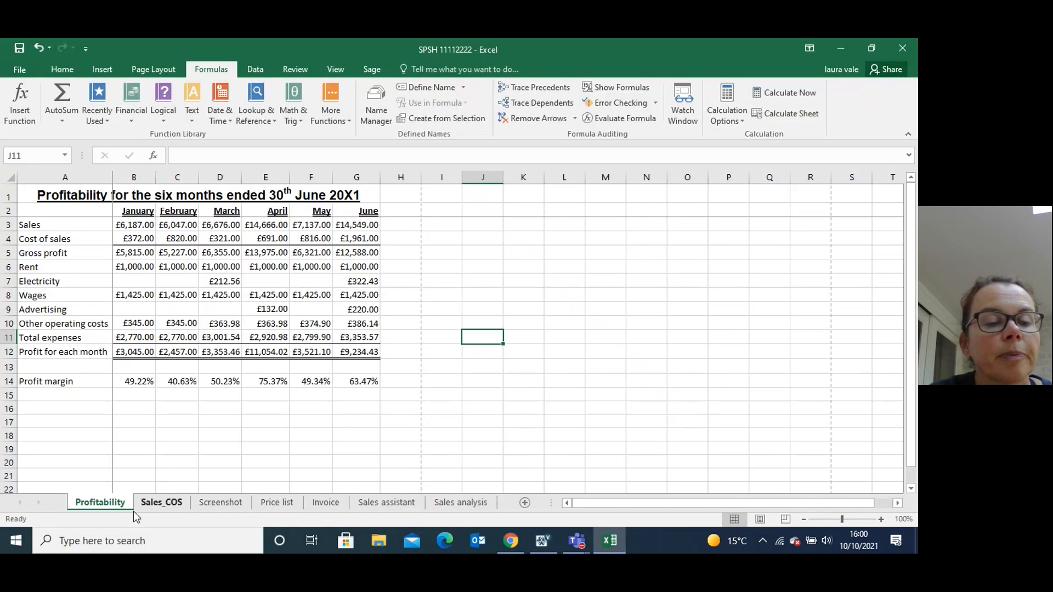
- Rename the Screenshot sheet tab, which holds the formulas image, to 'Formulas'
click(220, 503)
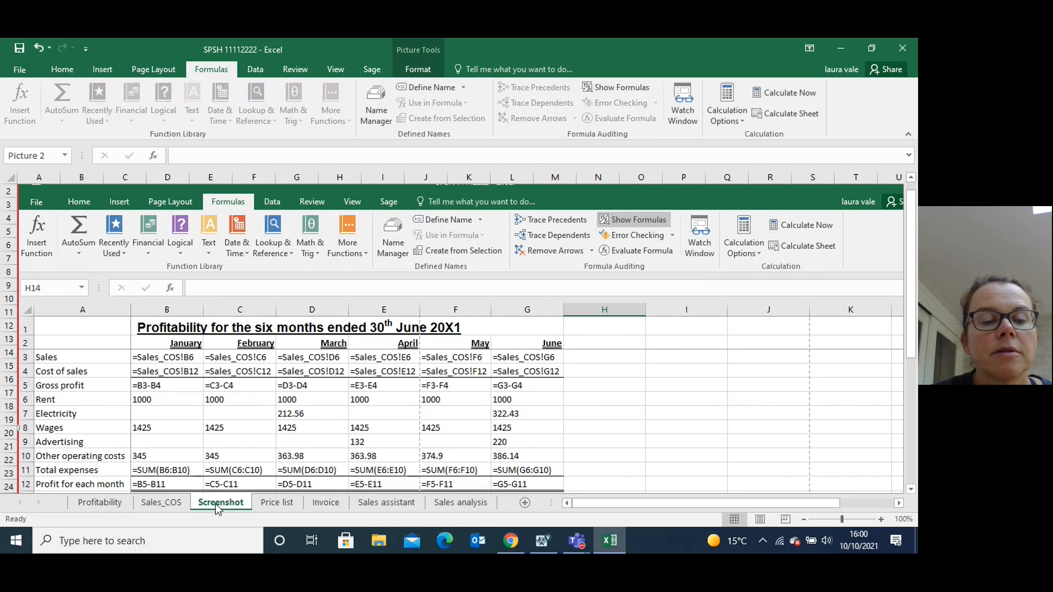
right_click(216, 503)
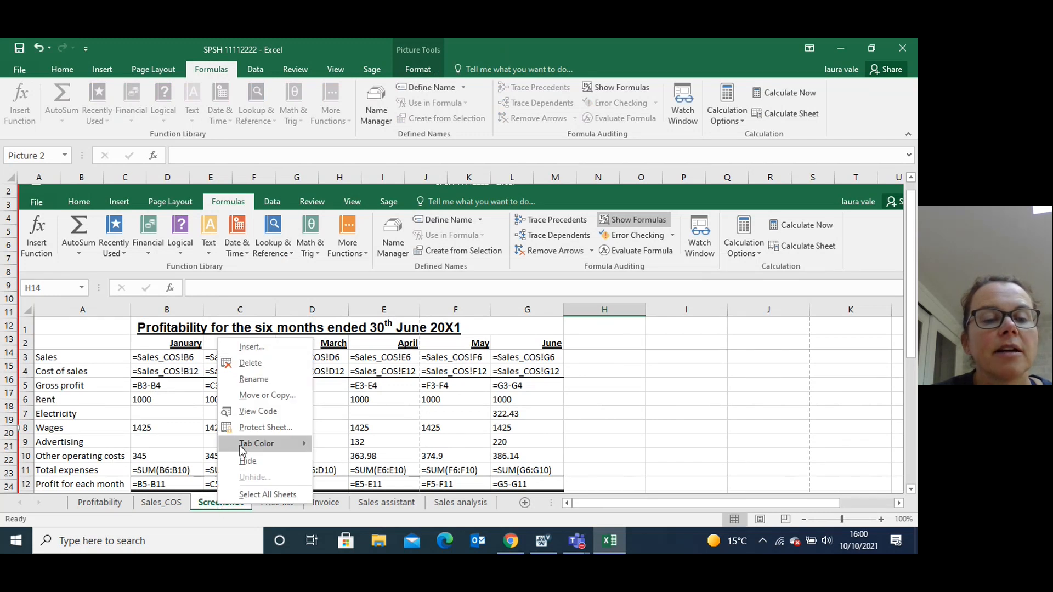
mouse_move(239, 445)
click(243, 379)
text(Formual)
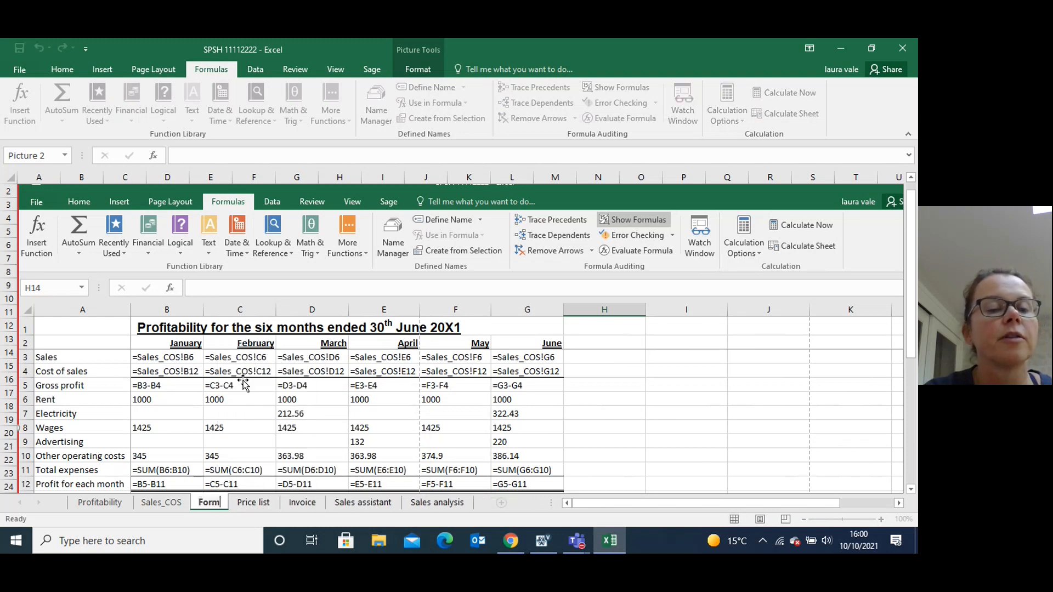
key(BackSpace)
key(BackSpace)
text(las)
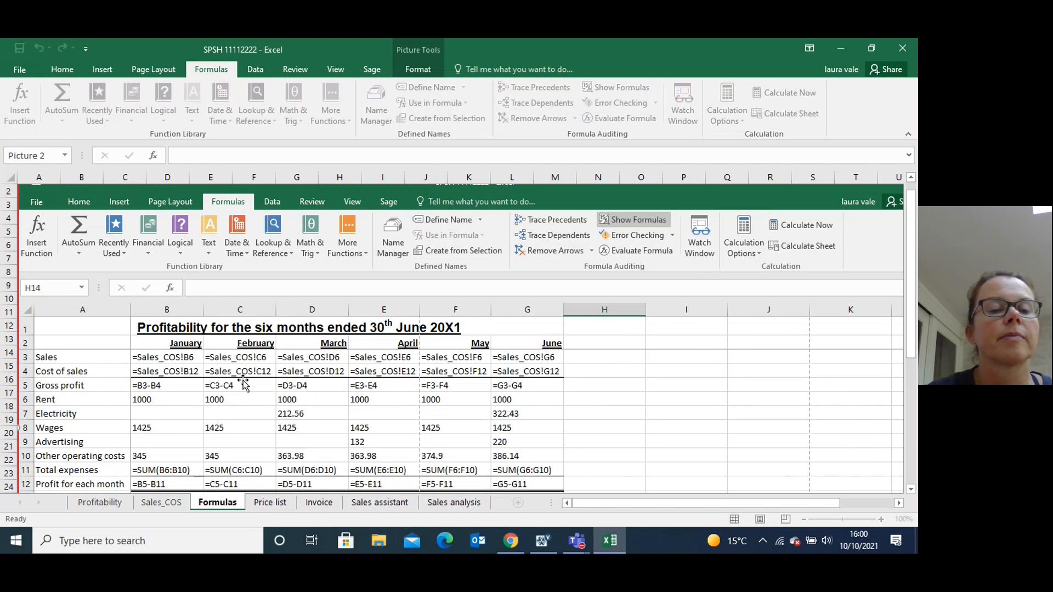
key(Return)
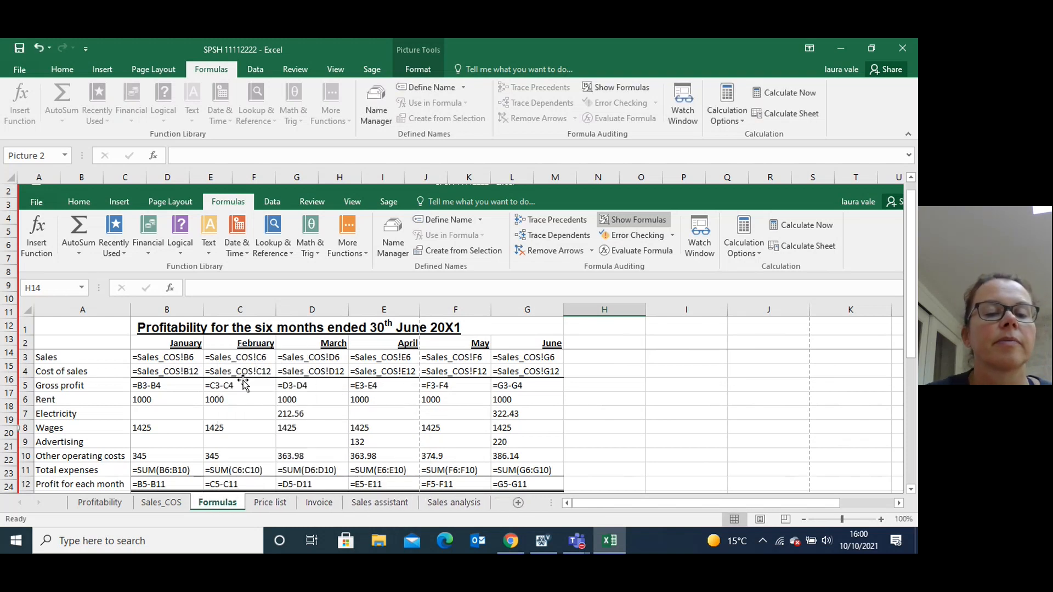
click(547, 542)
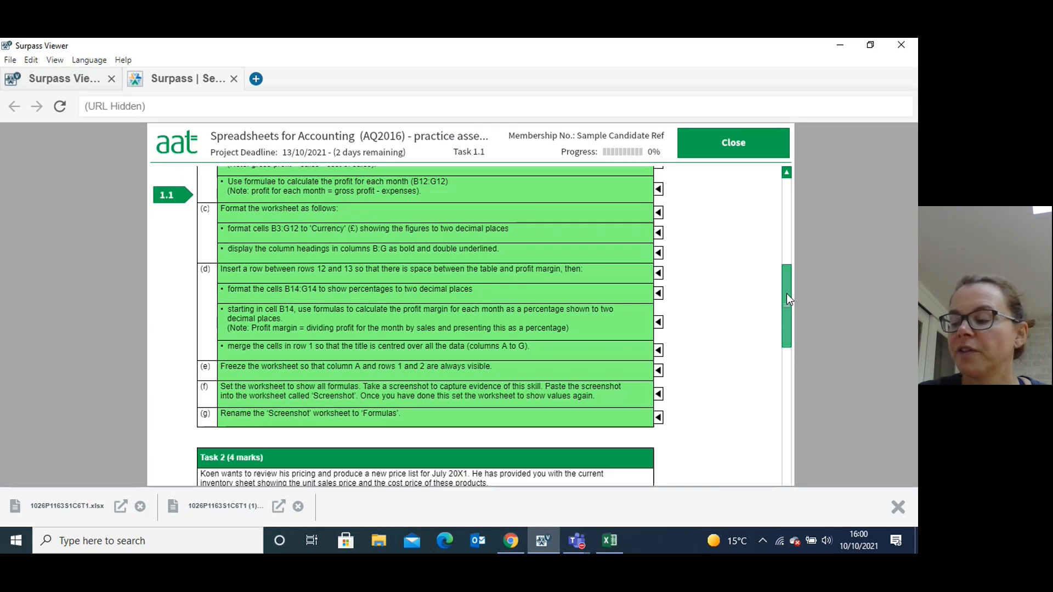
- Scroll the Surpass Viewer instructions down to Task 2, the price list data validation task
drag(786, 294, 789, 342)
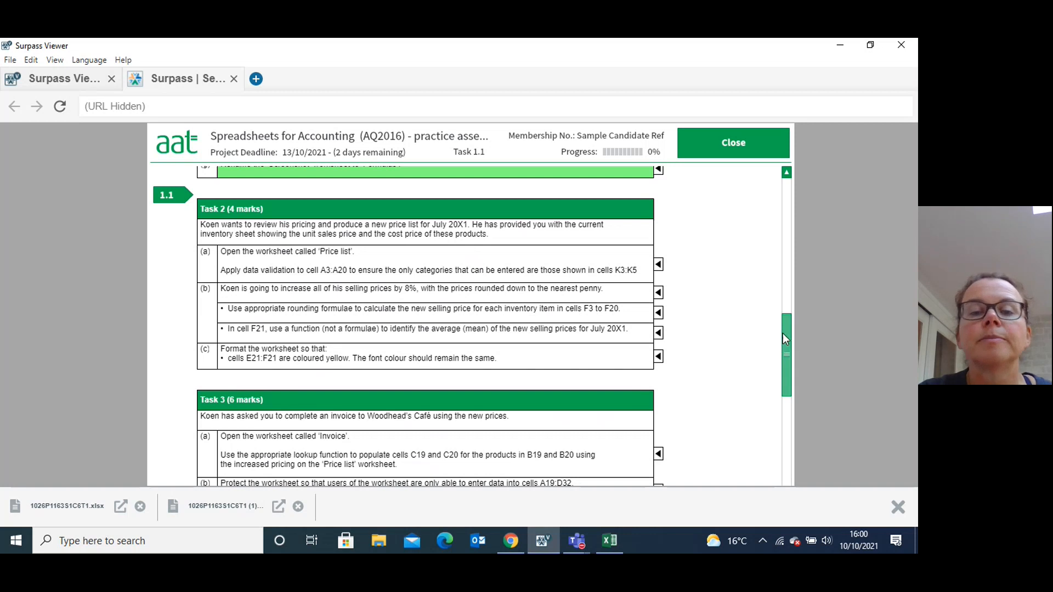
drag(783, 339, 784, 344)
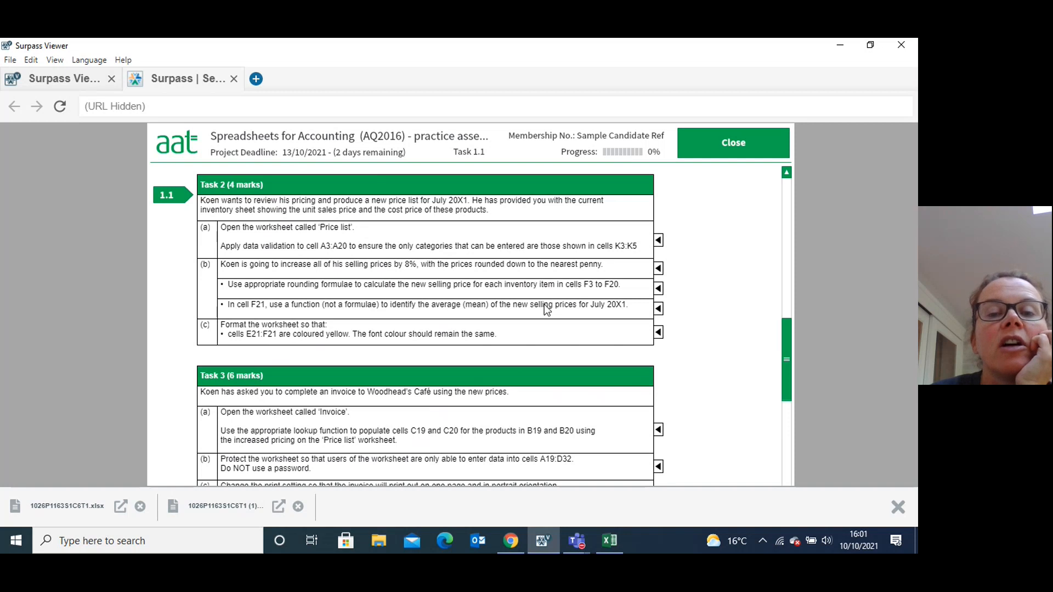
click(614, 541)
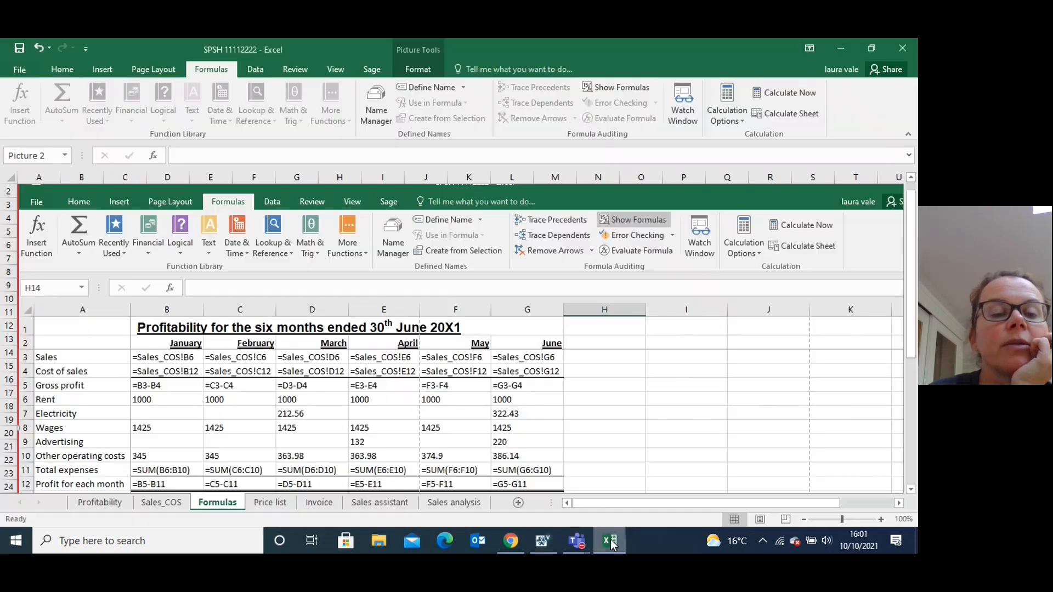
- Go to the Price list sheet, reread the Task 2 instructions, and come back to Excel
click(271, 502)
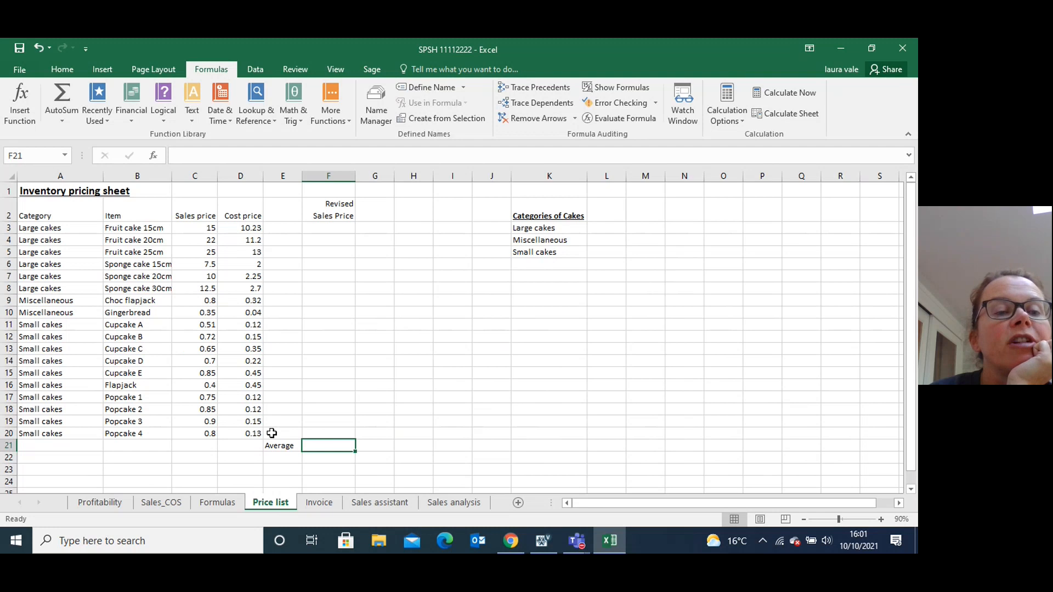
click(540, 542)
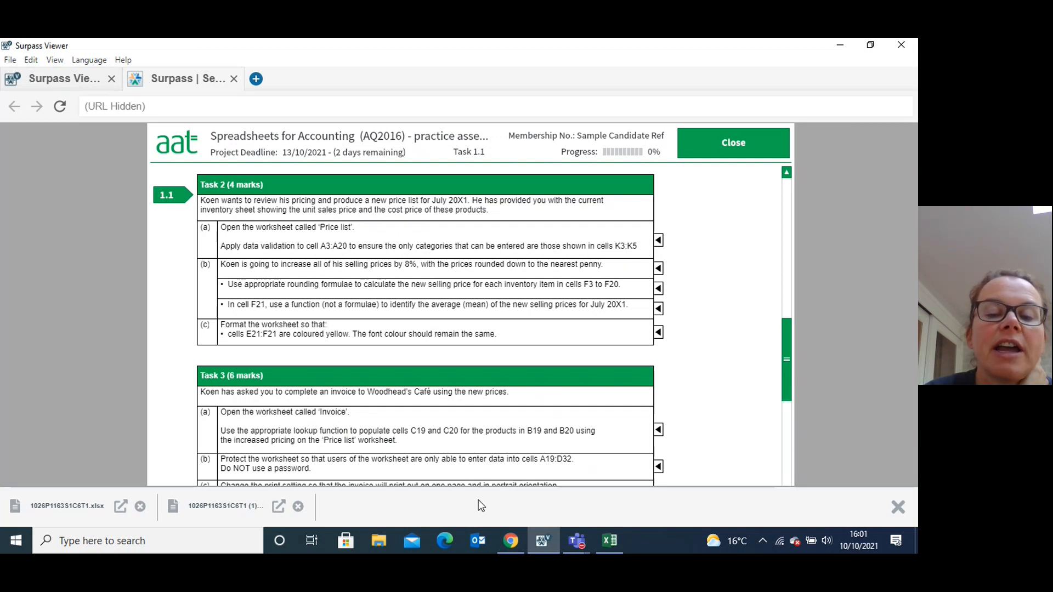
click(611, 541)
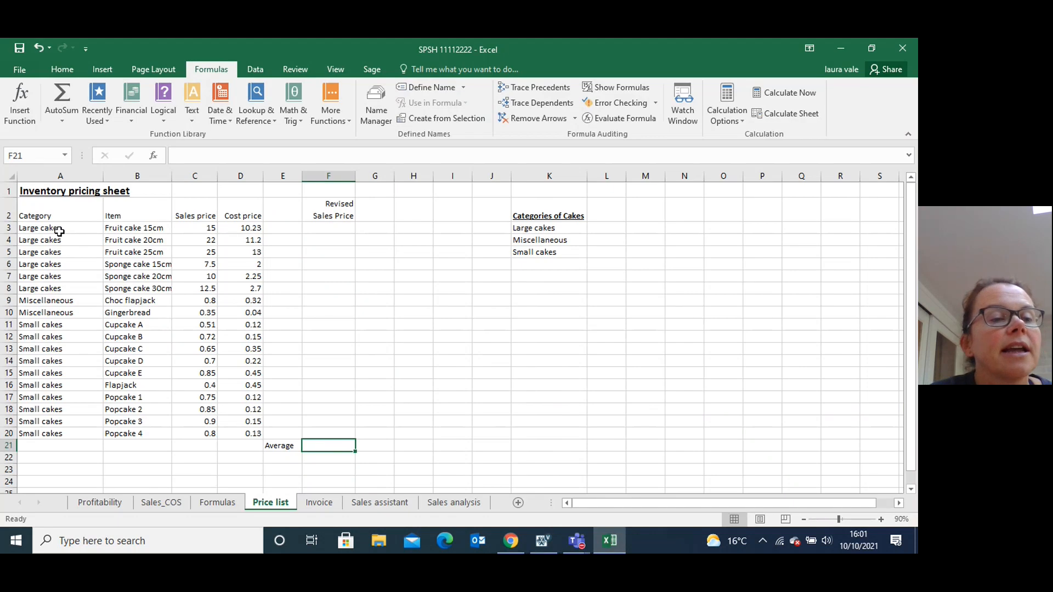
- Give A3:A20 a List data validation with source =$K$3:$K$5, the cake categories
drag(57, 228, 63, 433)
scroll(62, 433, down, 2)
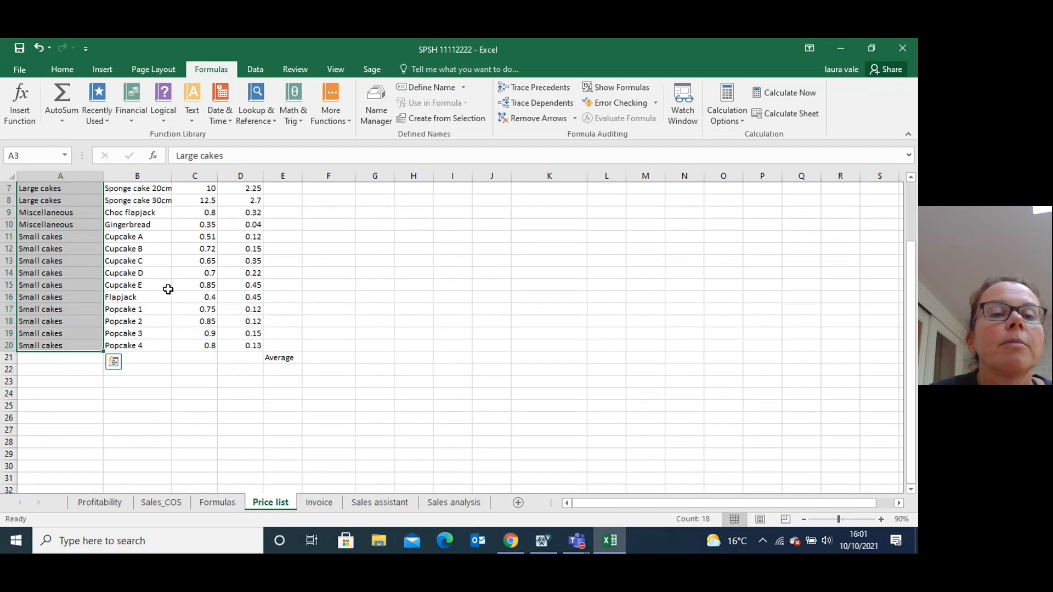
click(256, 70)
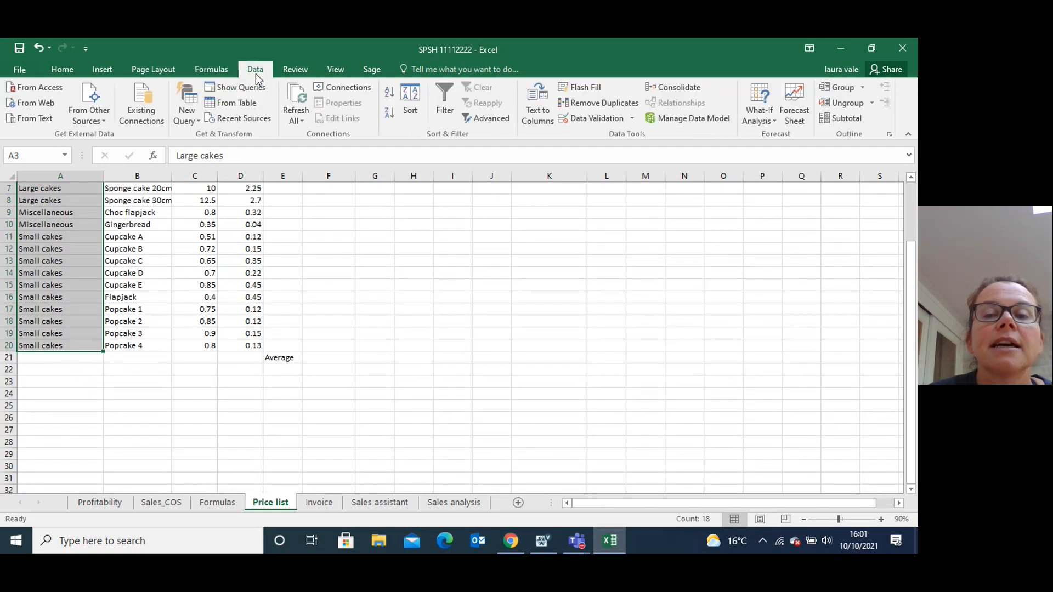
click(590, 120)
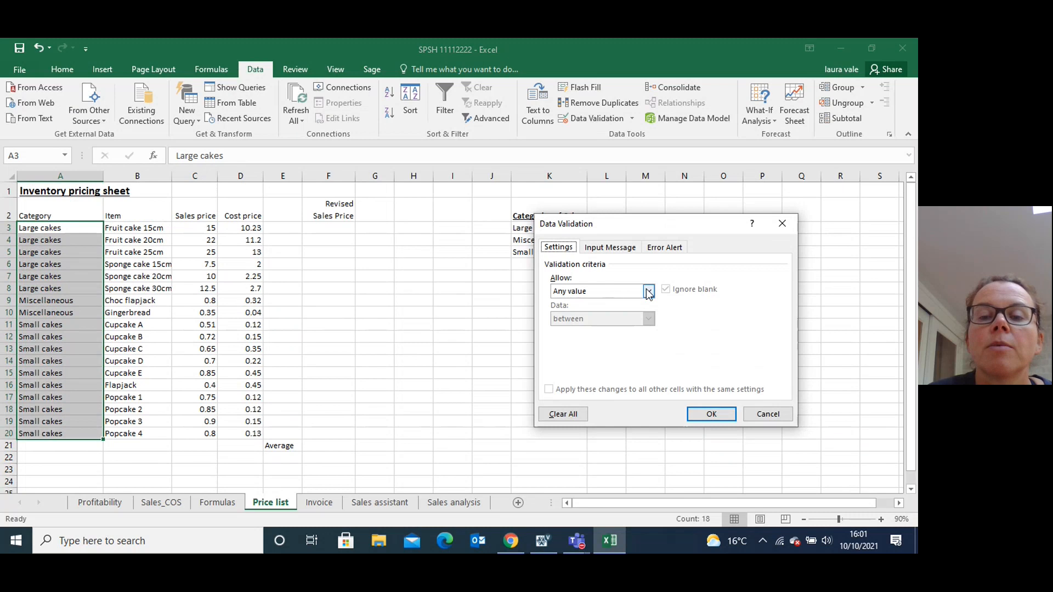
click(611, 291)
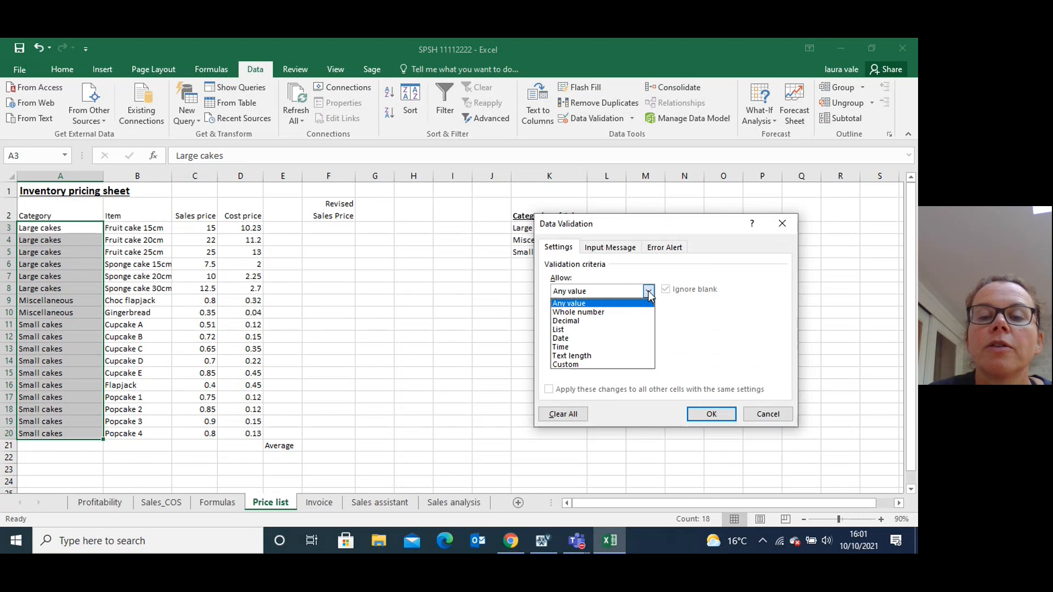
click(612, 329)
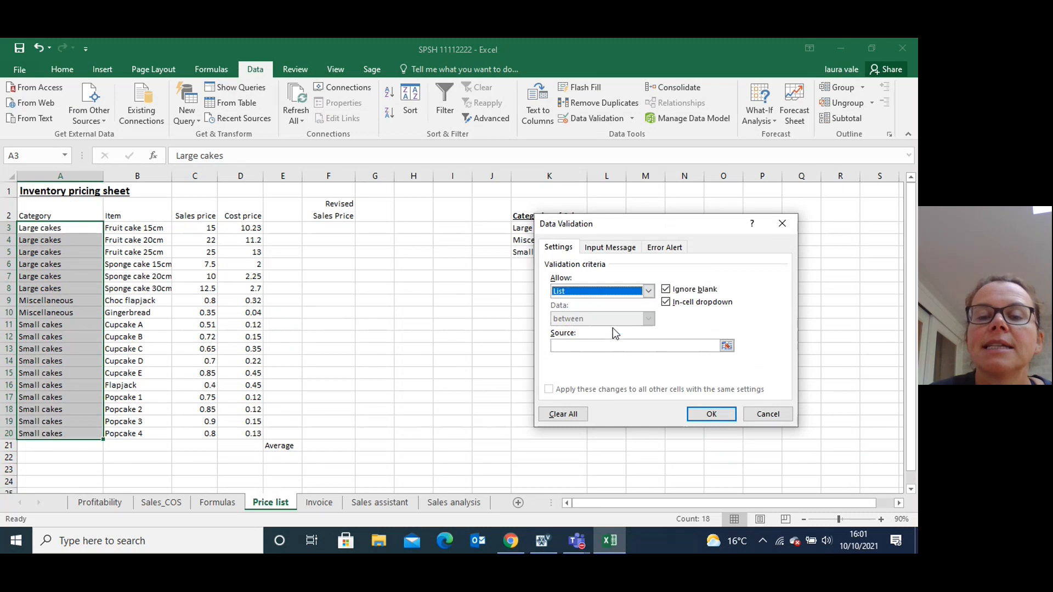
click(726, 346)
drag(716, 232, 666, 337)
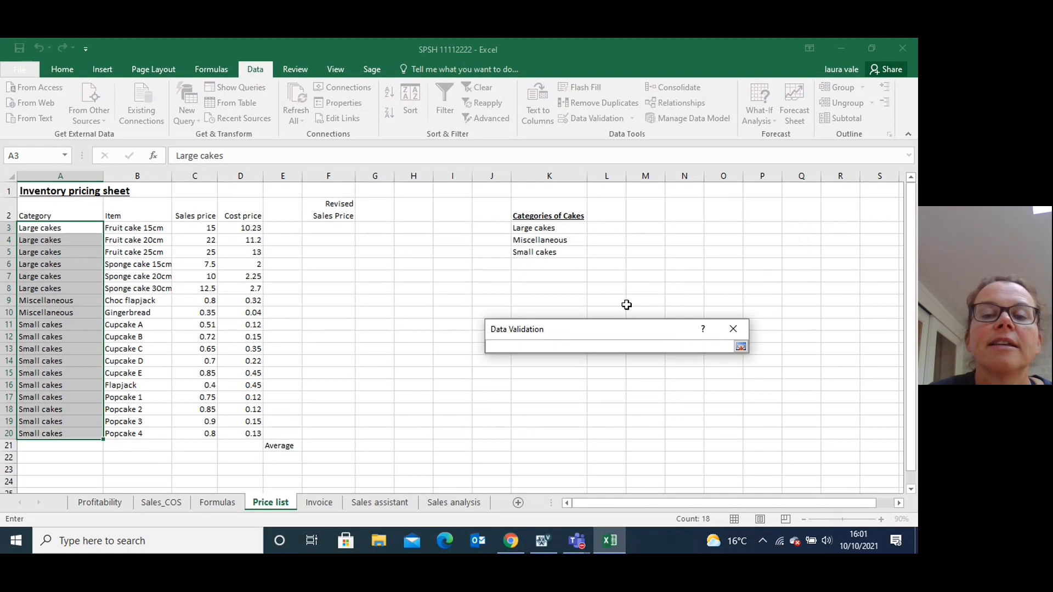
drag(547, 227, 541, 249)
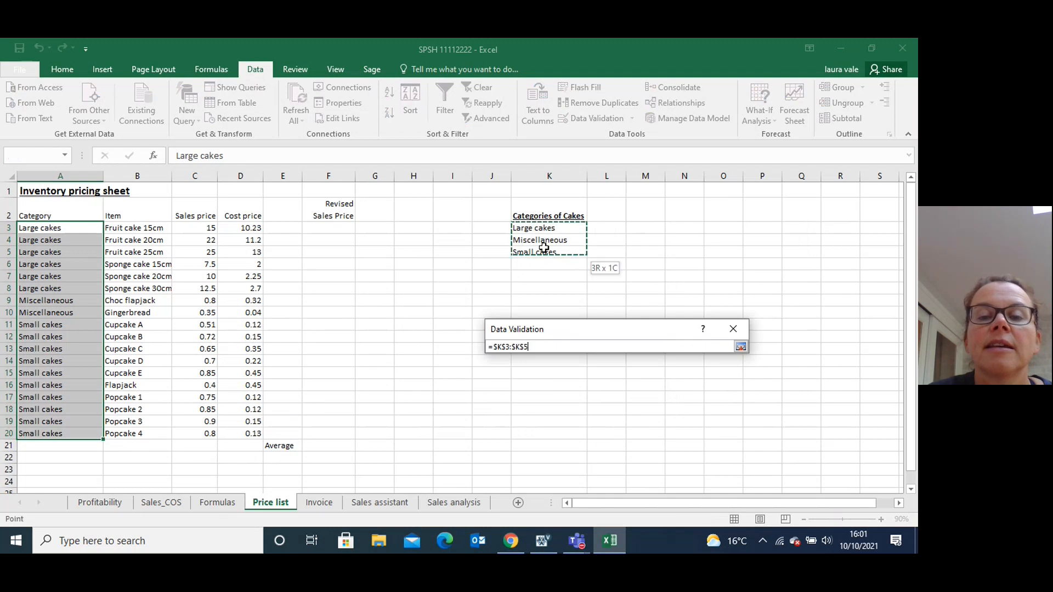
click(741, 346)
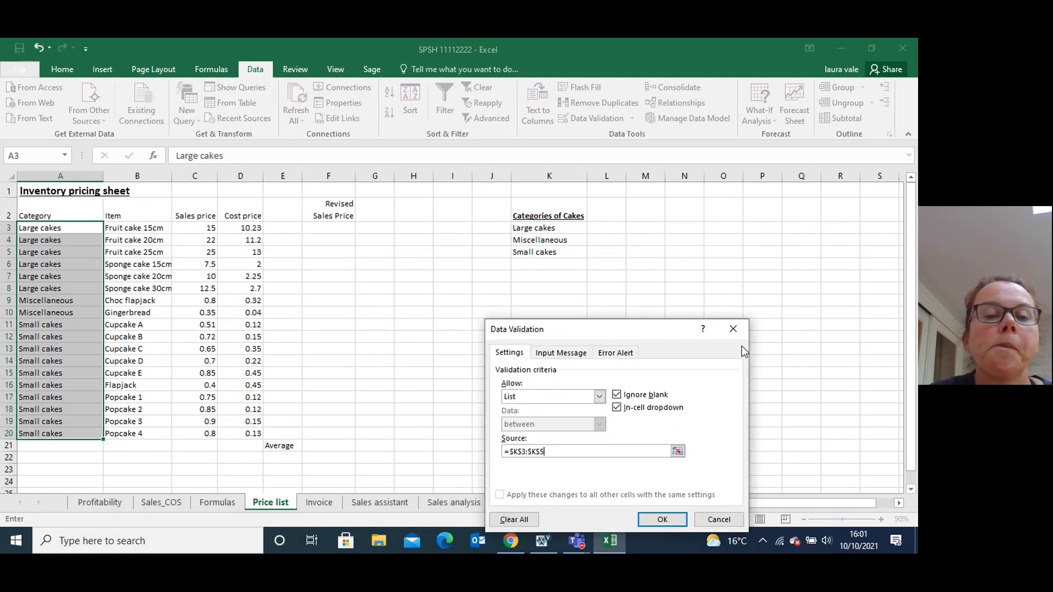
click(663, 519)
- Test the new dropdown in cell A8, choosing Large cakes
click(553, 400)
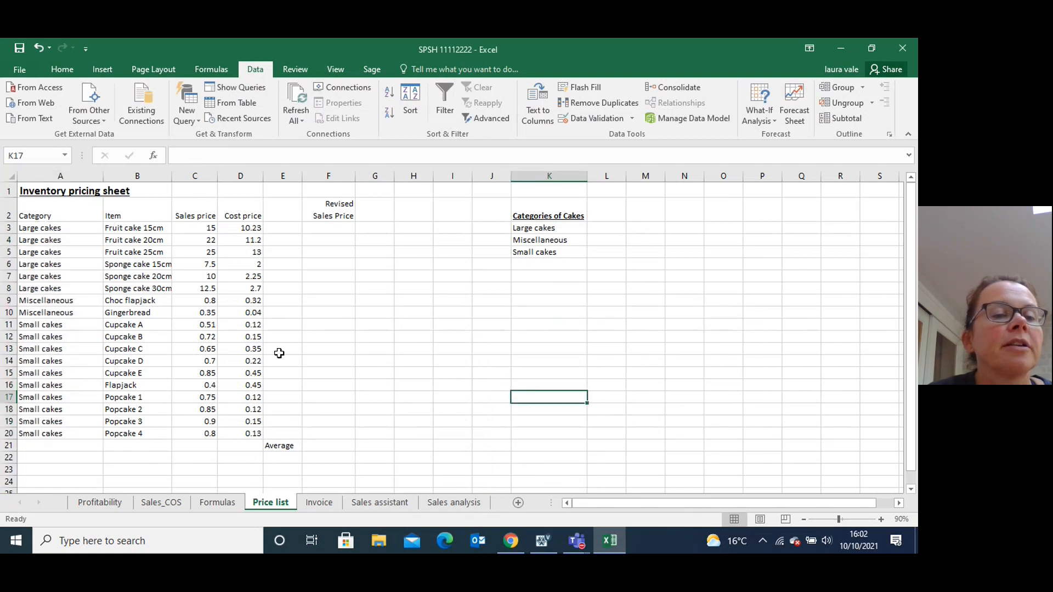
click(82, 291)
click(110, 289)
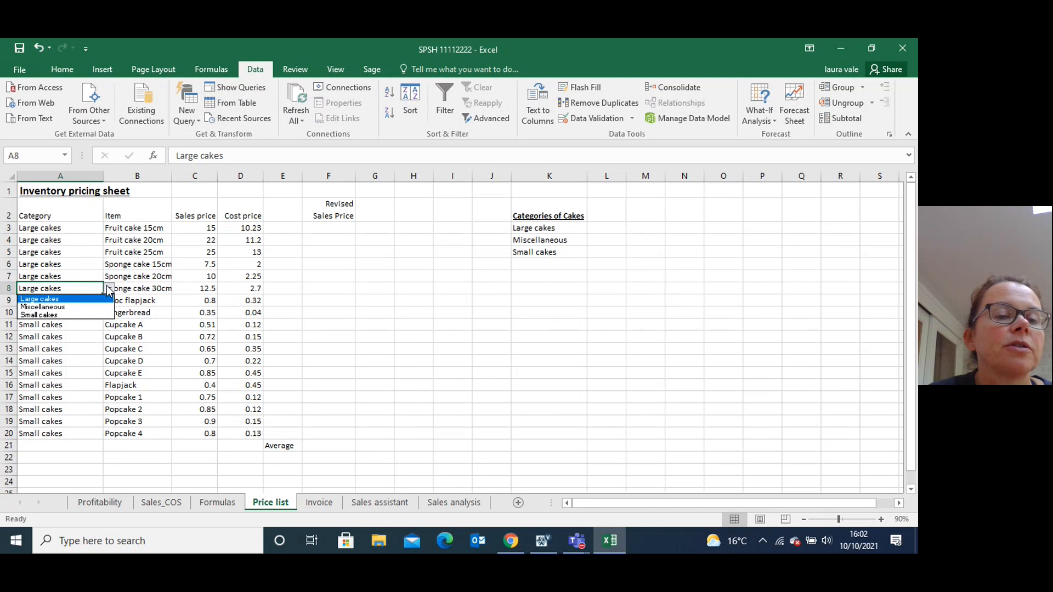
click(101, 299)
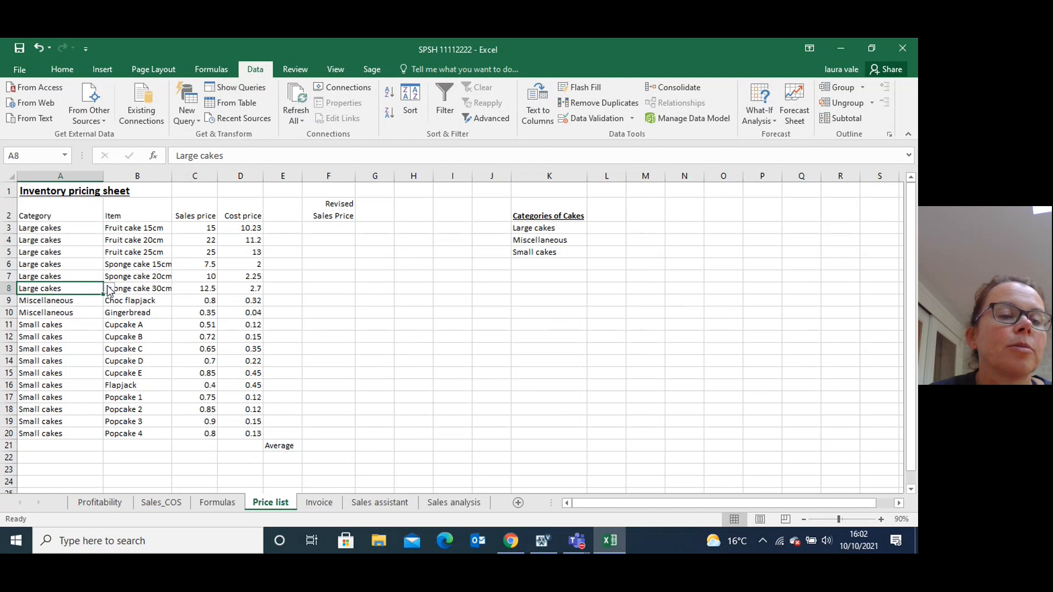
- Record Task 2 row (a), the A3:A20 validation, as complete in Surpass Viewer
click(541, 543)
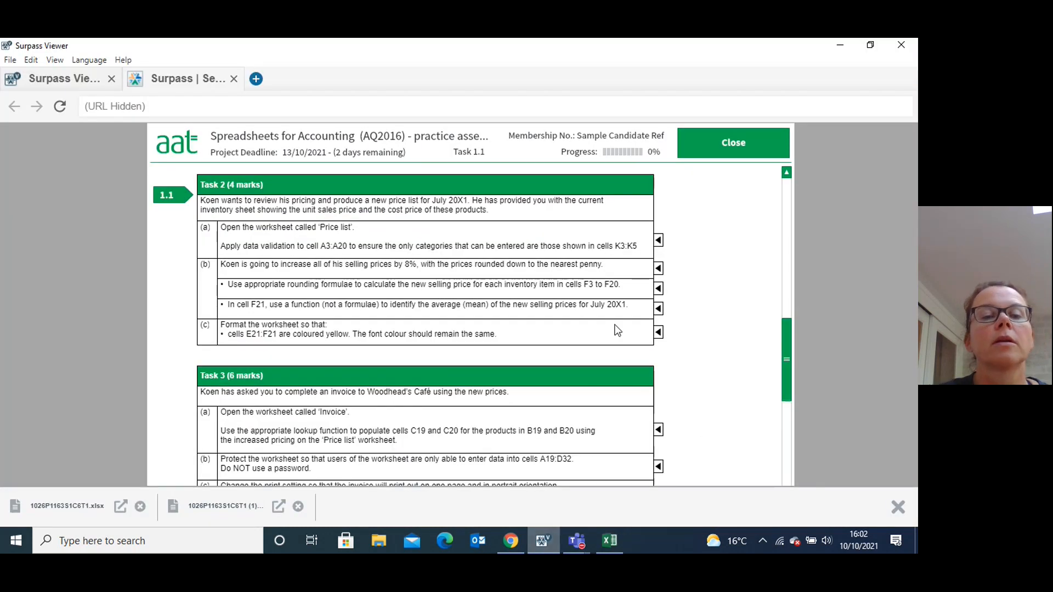
click(658, 240)
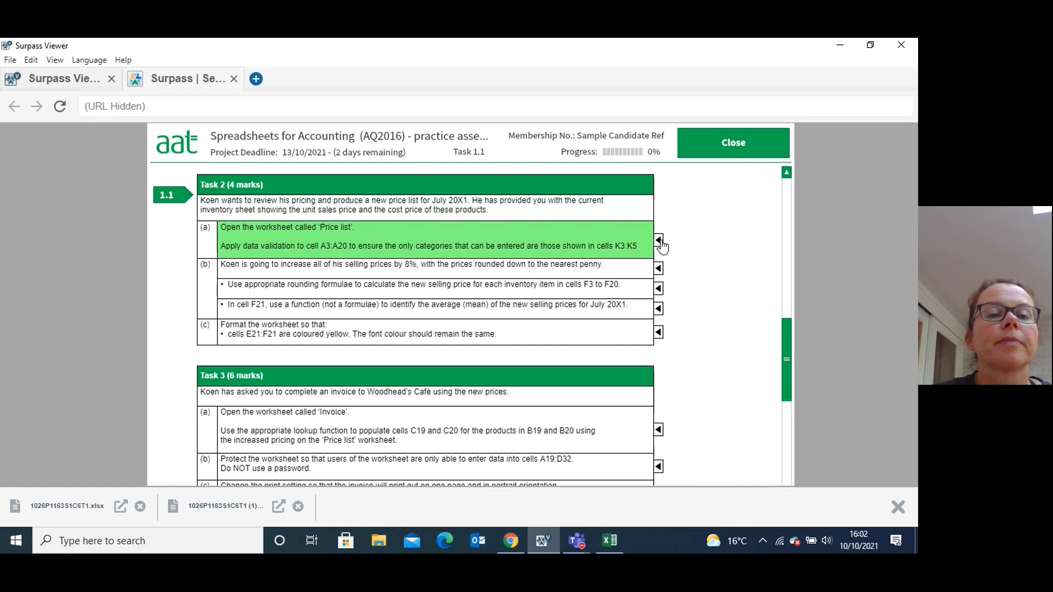
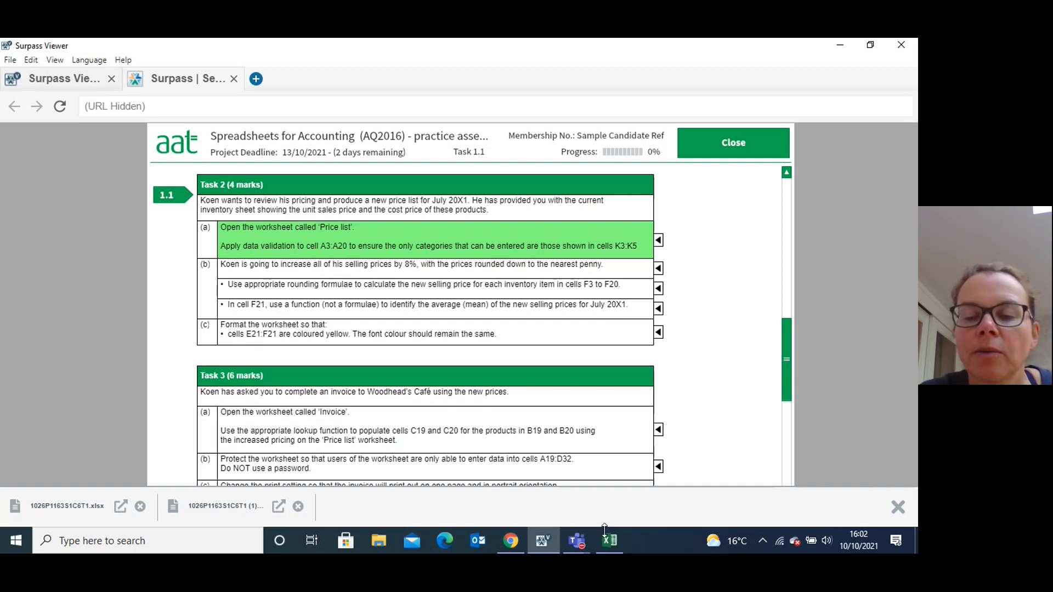
- Switch from Surpass Viewer back to the SPSH 11112222 Excel workbook
mouse_move(608, 543)
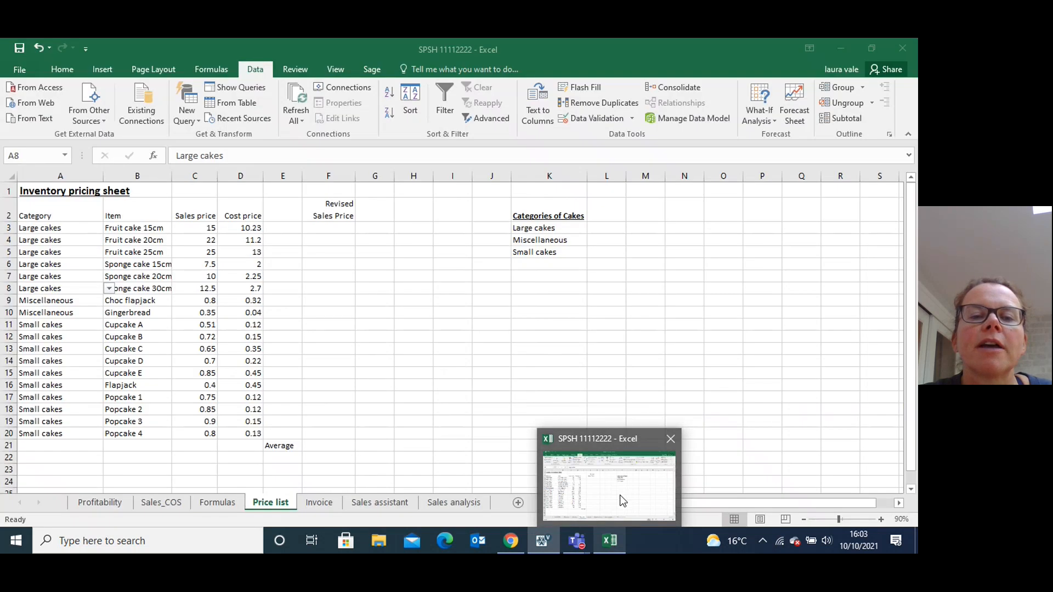
- Fill F3:F20 with =ROUNDDOWN(C3*1.08,2), starting 16.20, 23.76, 27.00
click(619, 495)
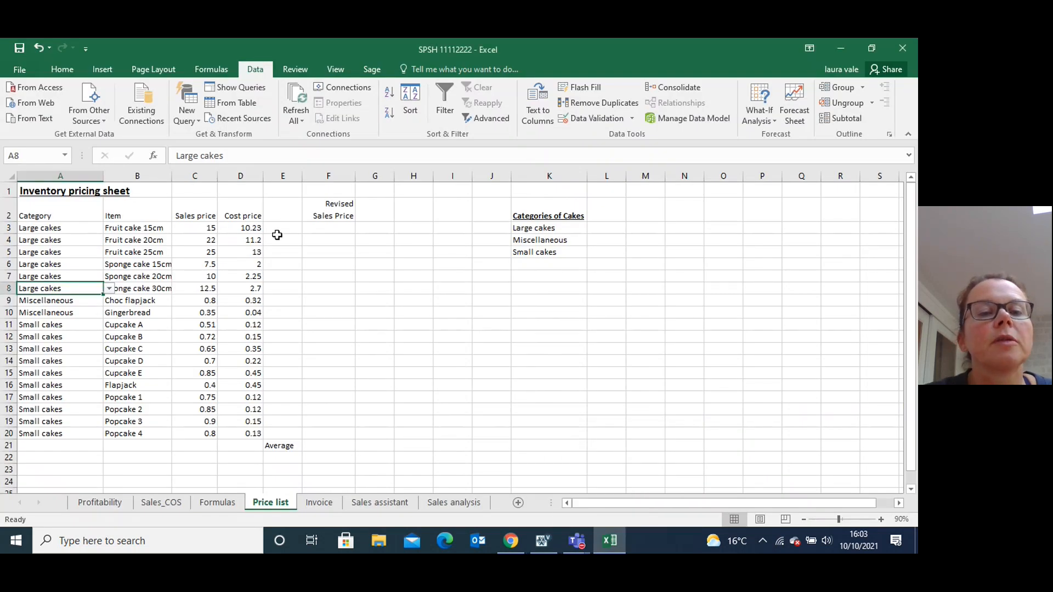
click(321, 228)
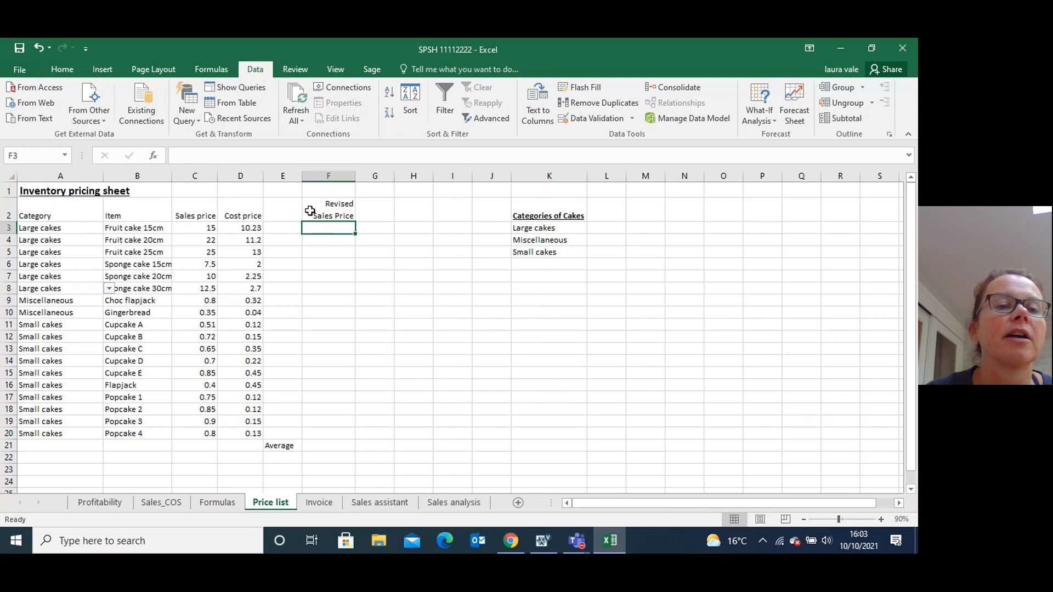
click(154, 155)
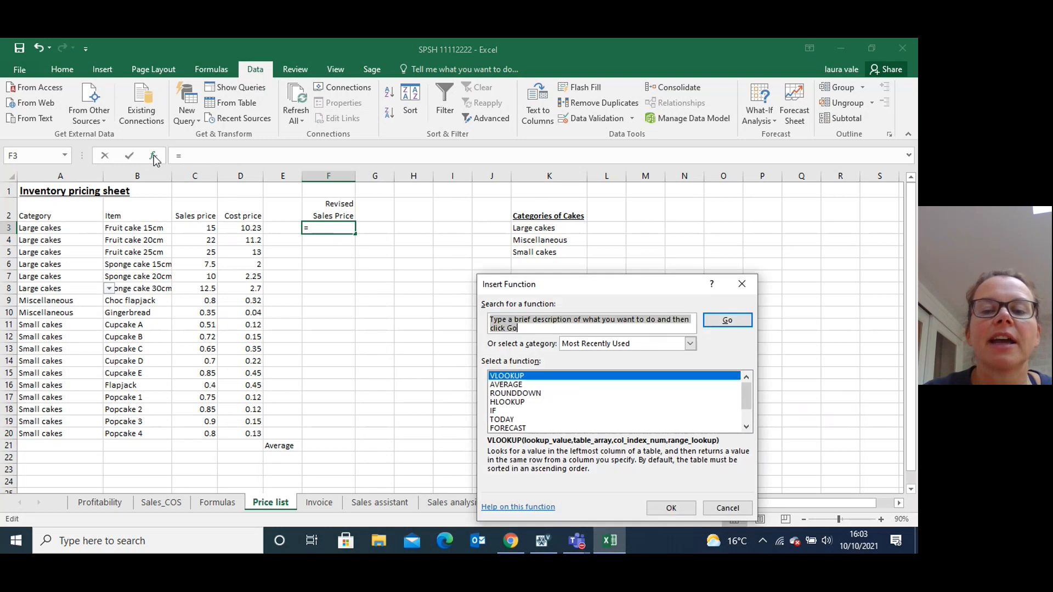
double_click(513, 393)
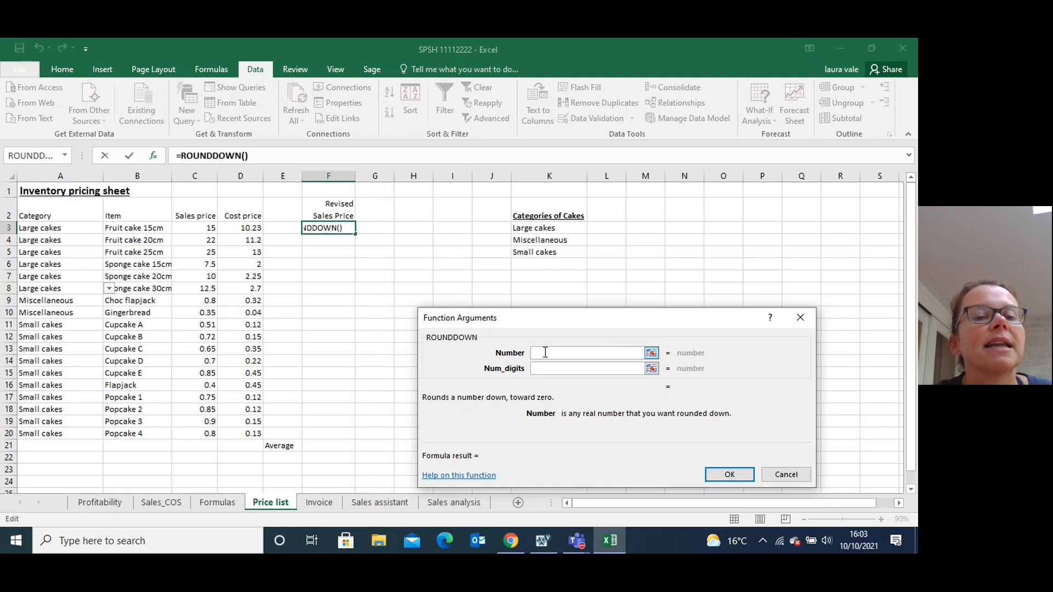
click(199, 229)
text(*1.08)
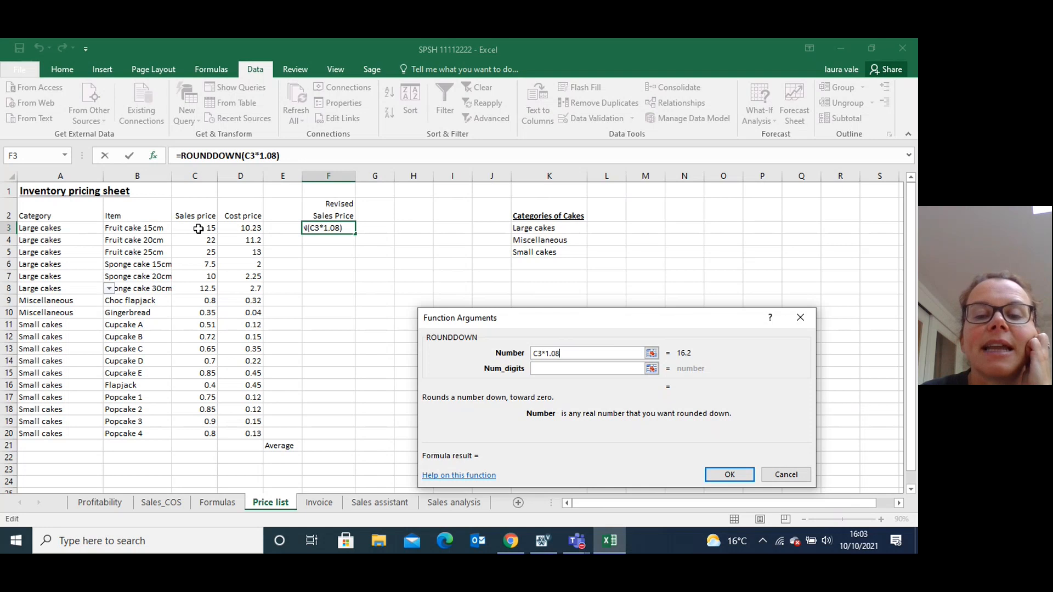
click(575, 368)
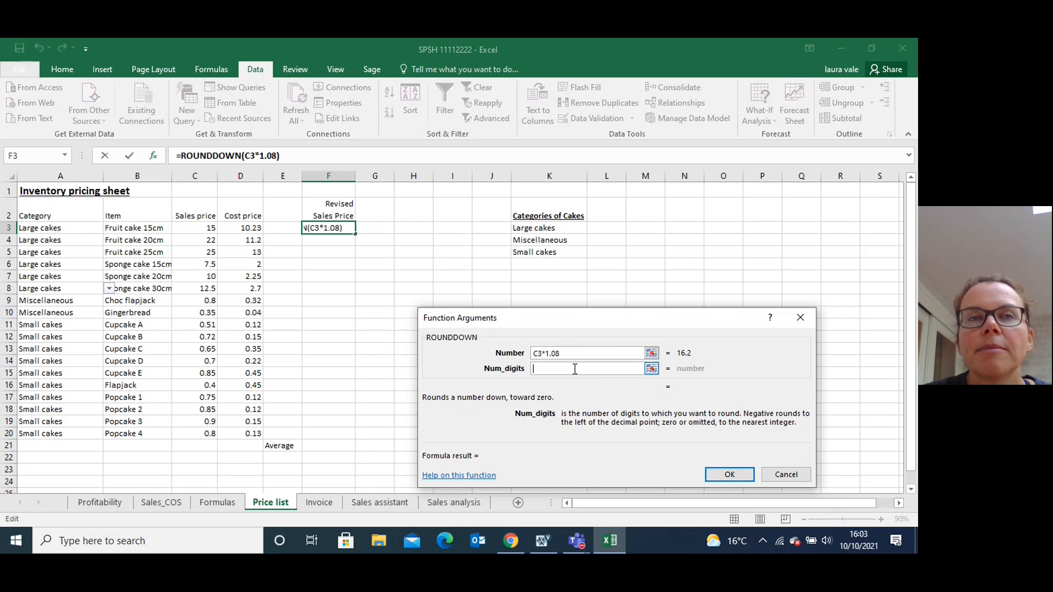
text(2)
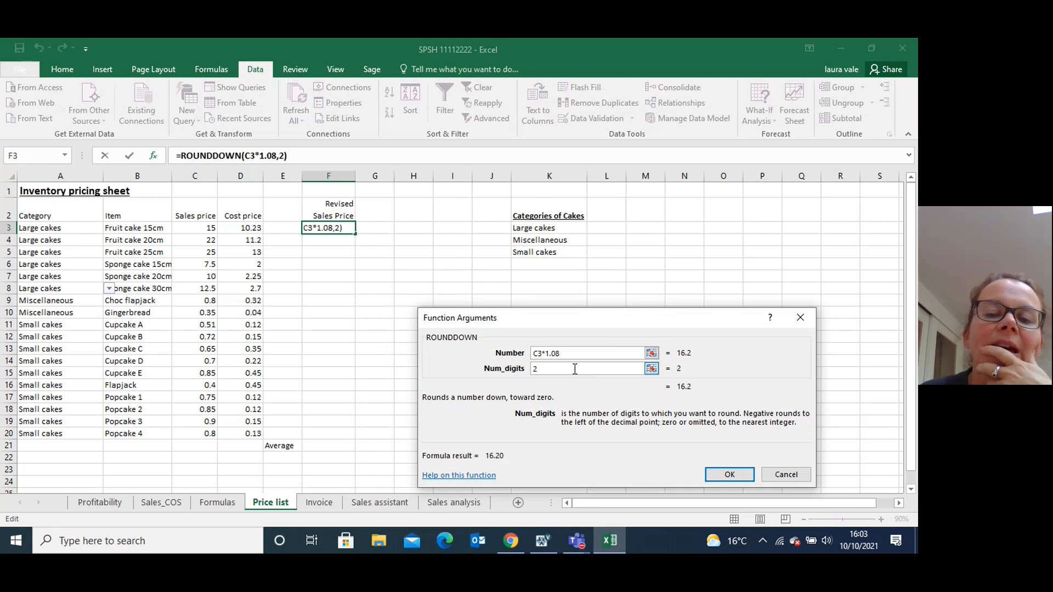
click(717, 476)
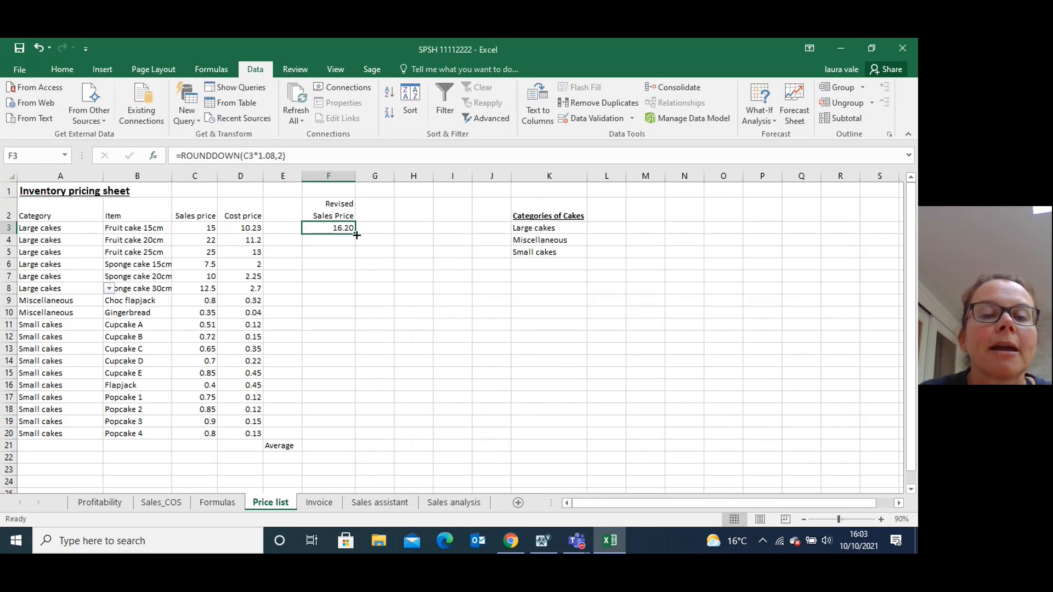
drag(356, 234, 361, 441)
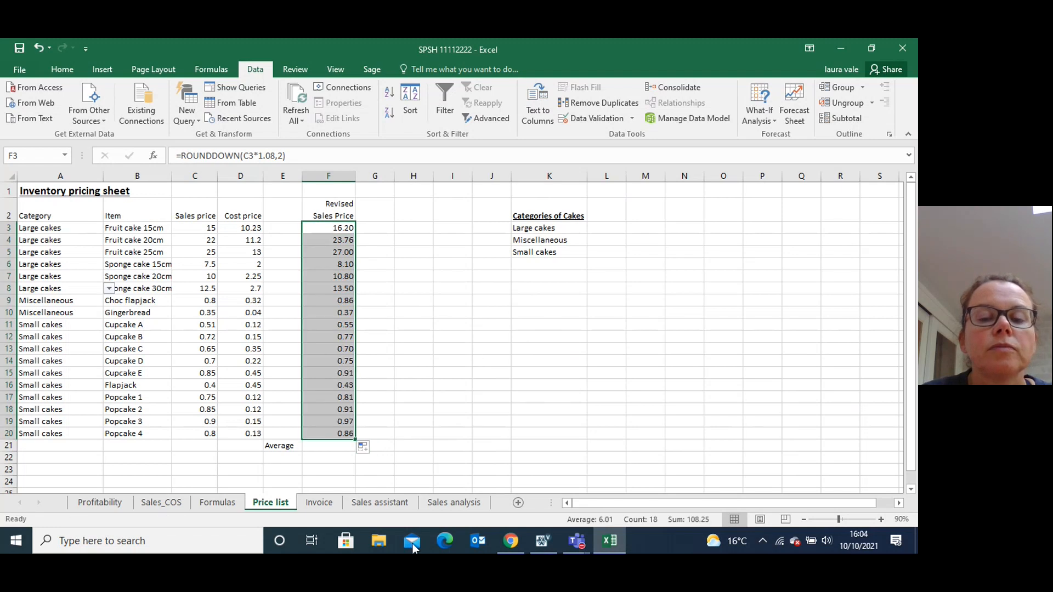
- Mark Task 2(b) and its rounding-formula bullet as done in Surpass Viewer, then return to Excel
click(543, 537)
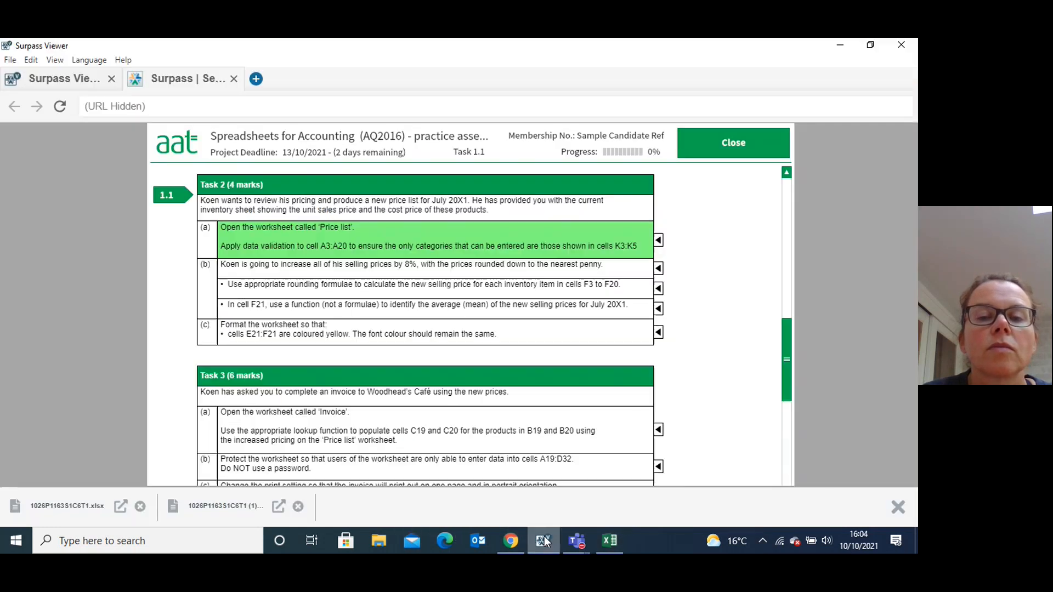
click(659, 269)
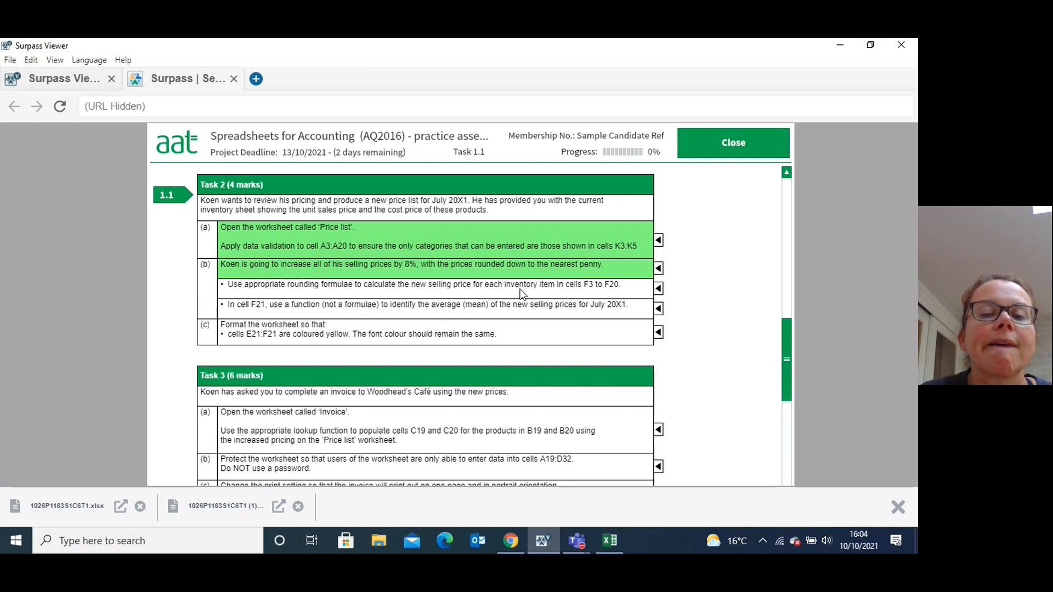
click(658, 289)
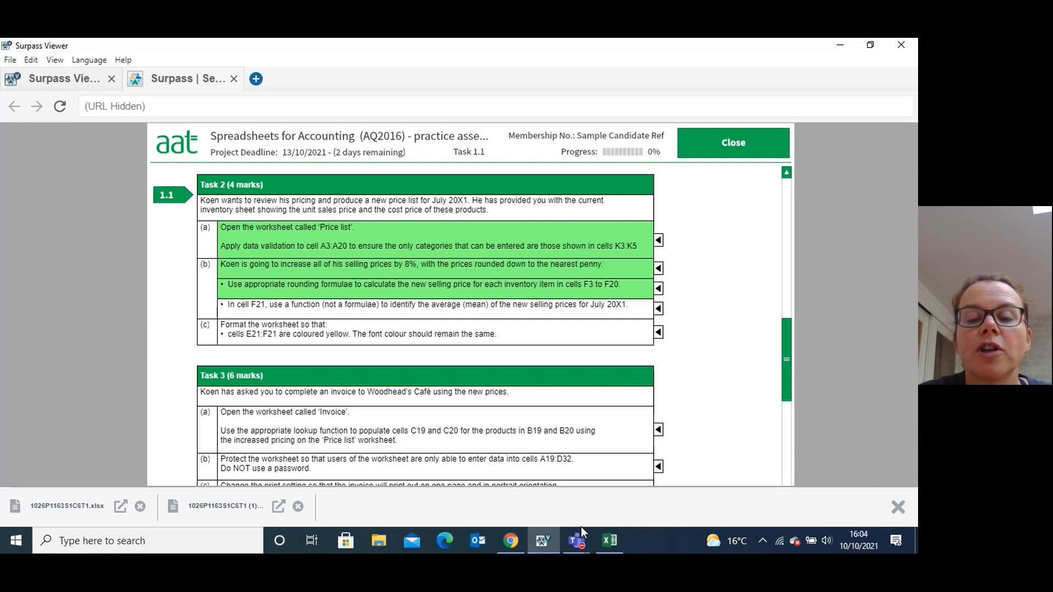
click(609, 541)
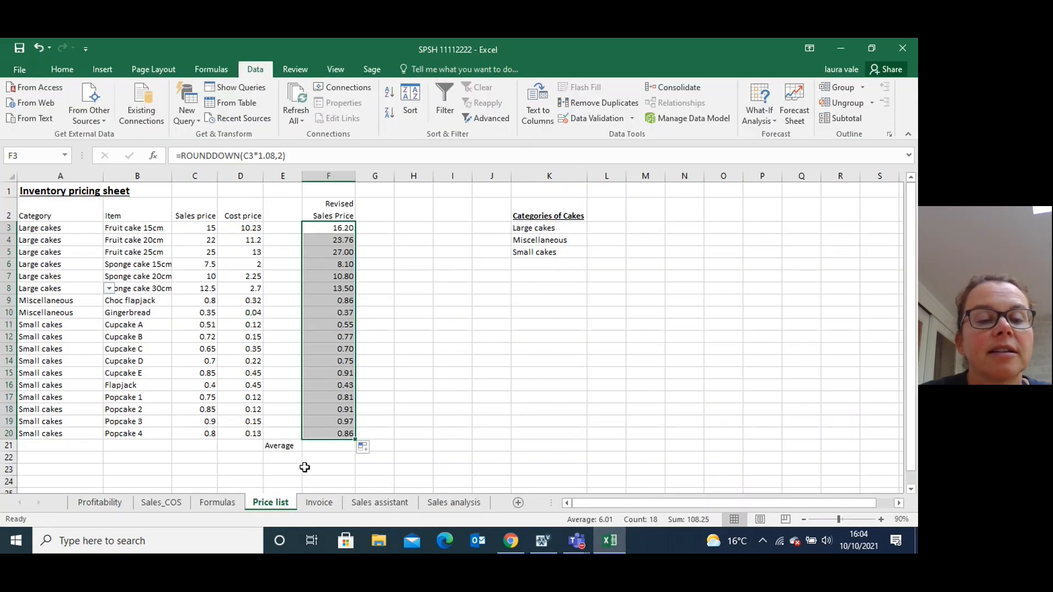
- Enter =AVERAGE(F3:F20) in F21, showing 6.01
click(322, 448)
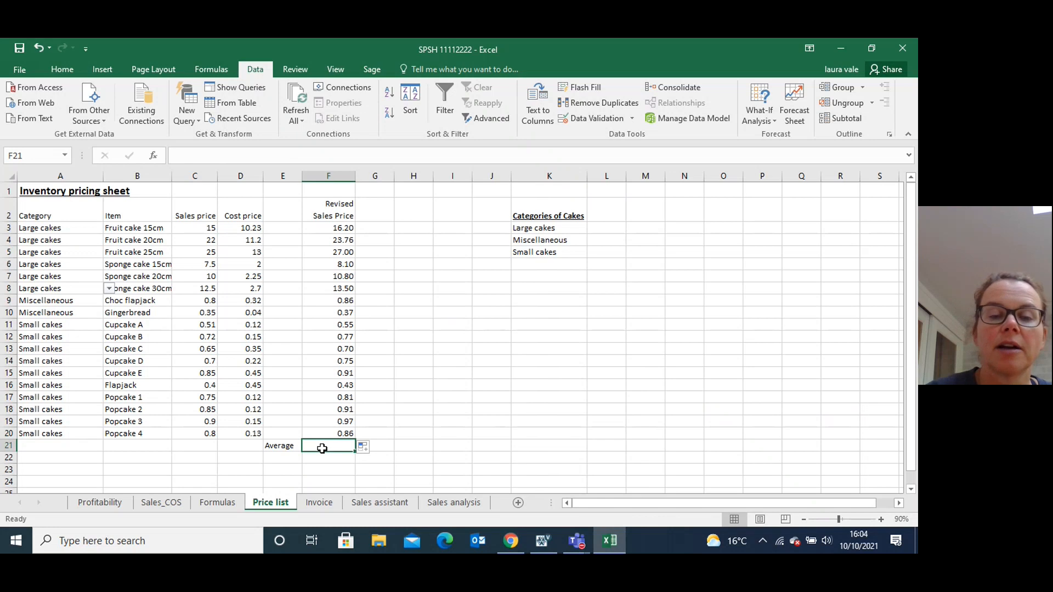
text(=AVERAGE)
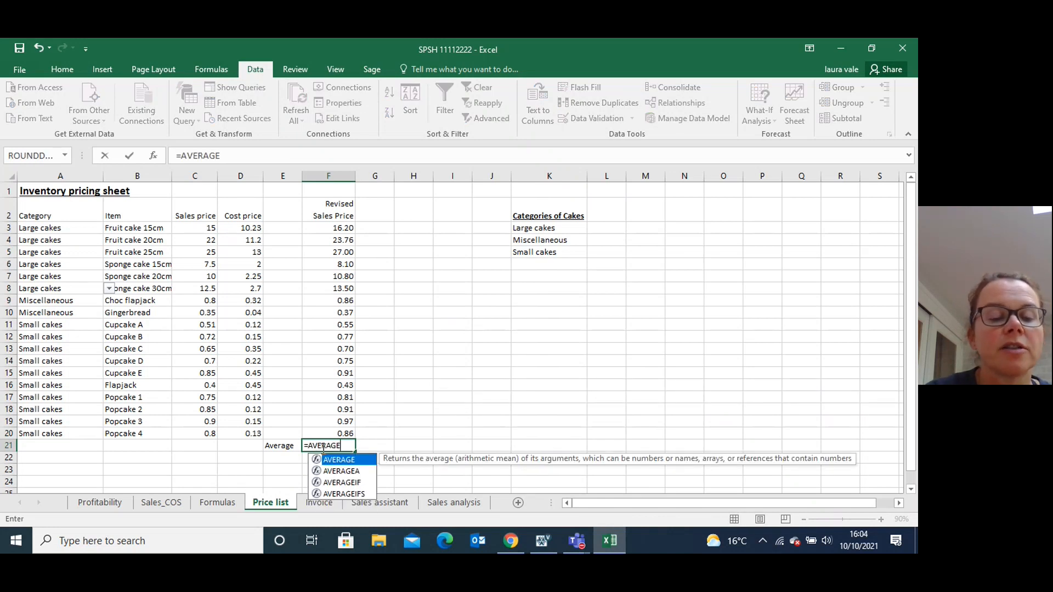
text(()
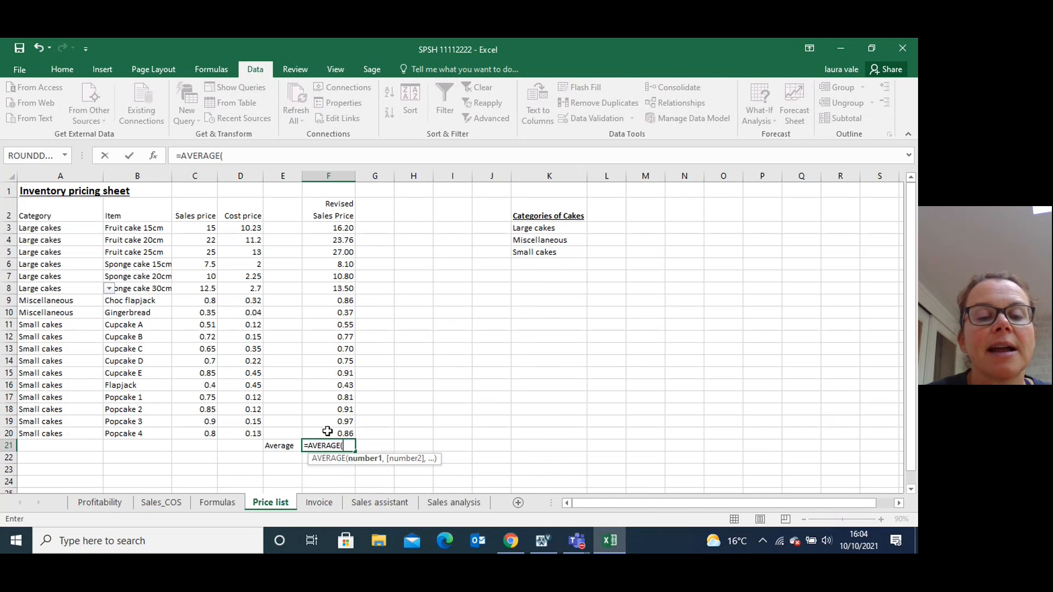
click(327, 434)
drag(328, 434, 323, 230)
text())
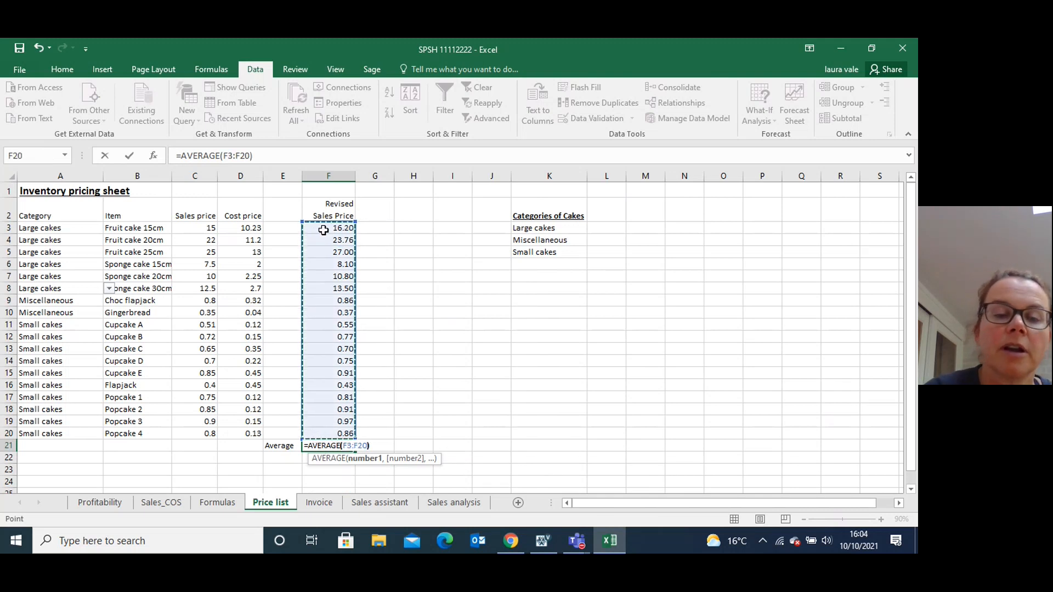
key(Return)
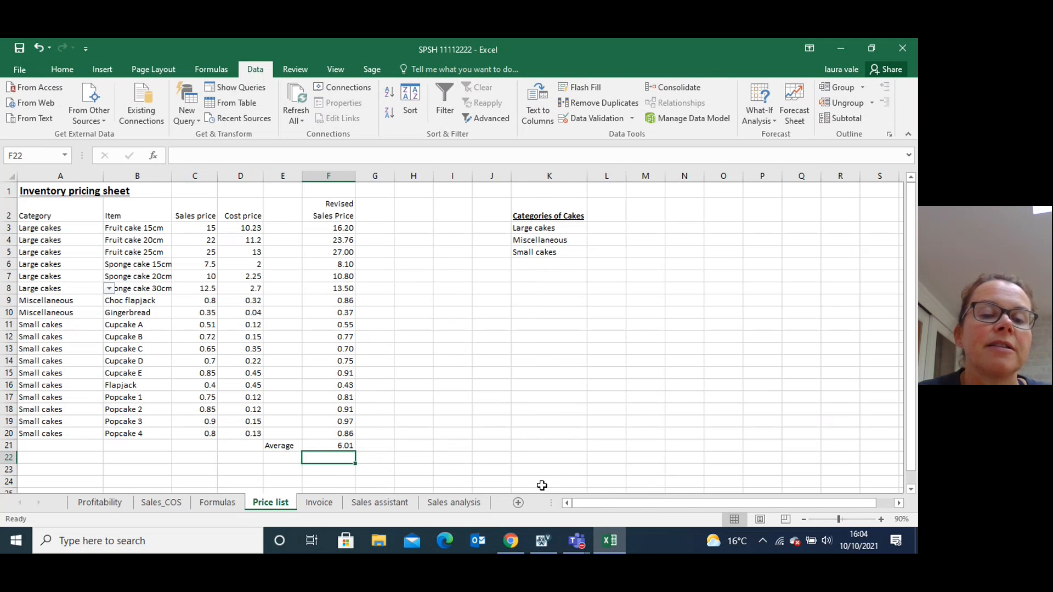
- Mark the 'In cell F21' average bullet as done in Surpass Viewer and return to Excel
click(542, 541)
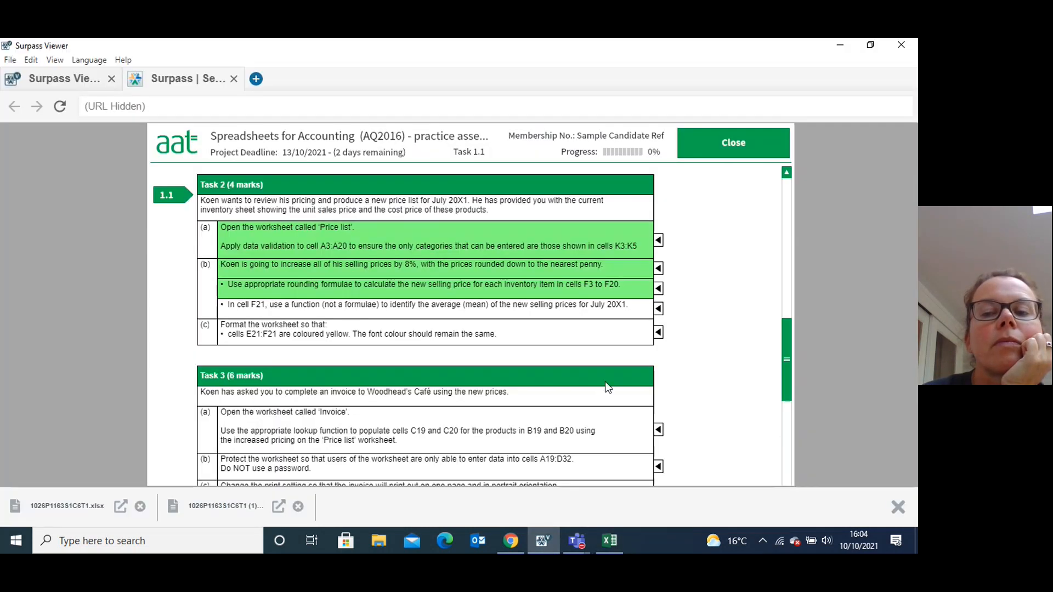
click(659, 311)
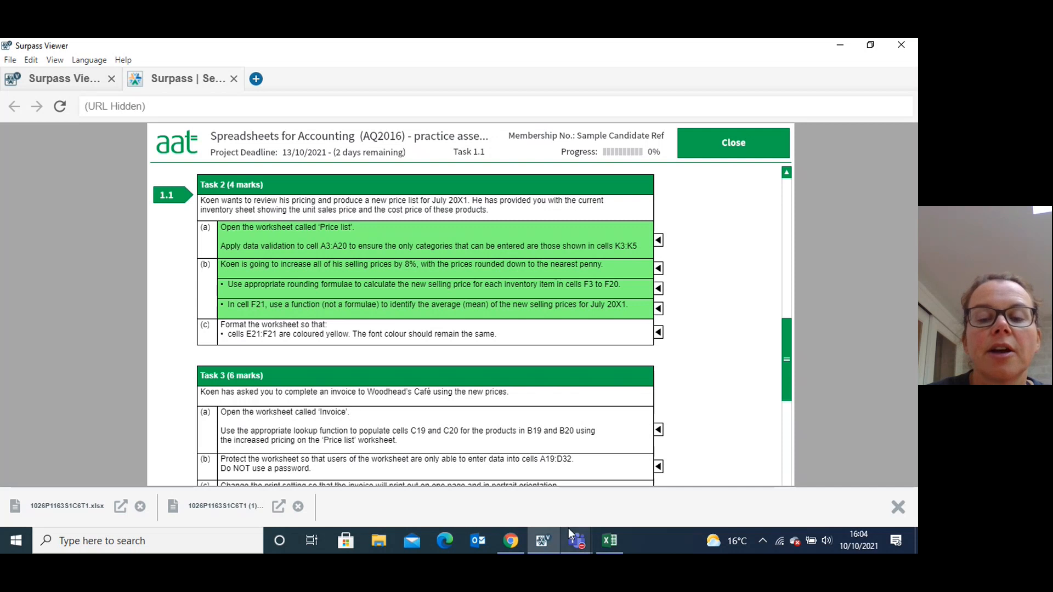
click(610, 539)
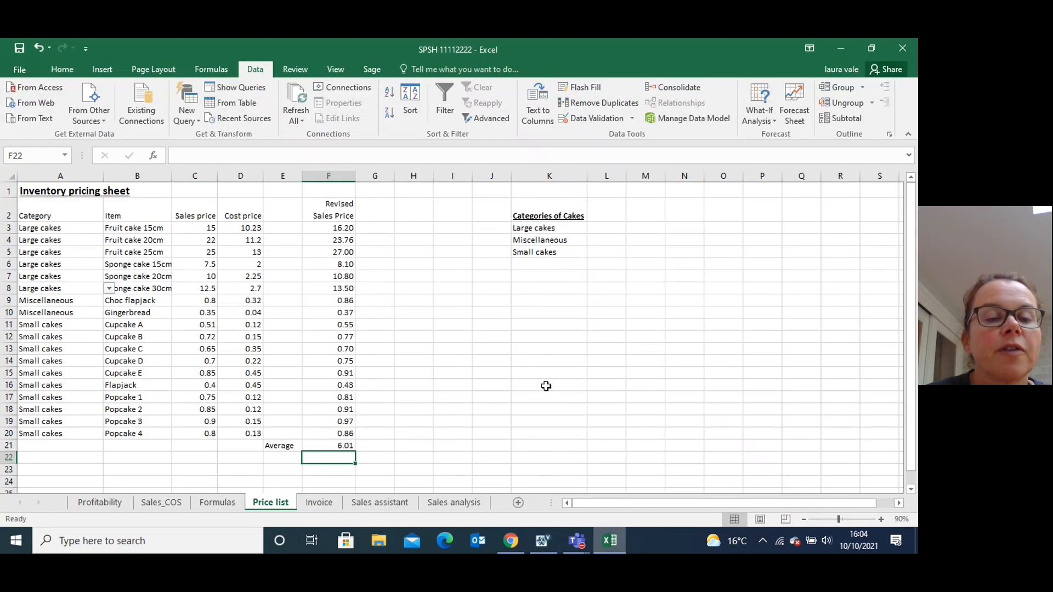
- Give the Average label and 6.01 value in E21:F21 a Yellow fill from Standard Colors
drag(289, 447, 328, 446)
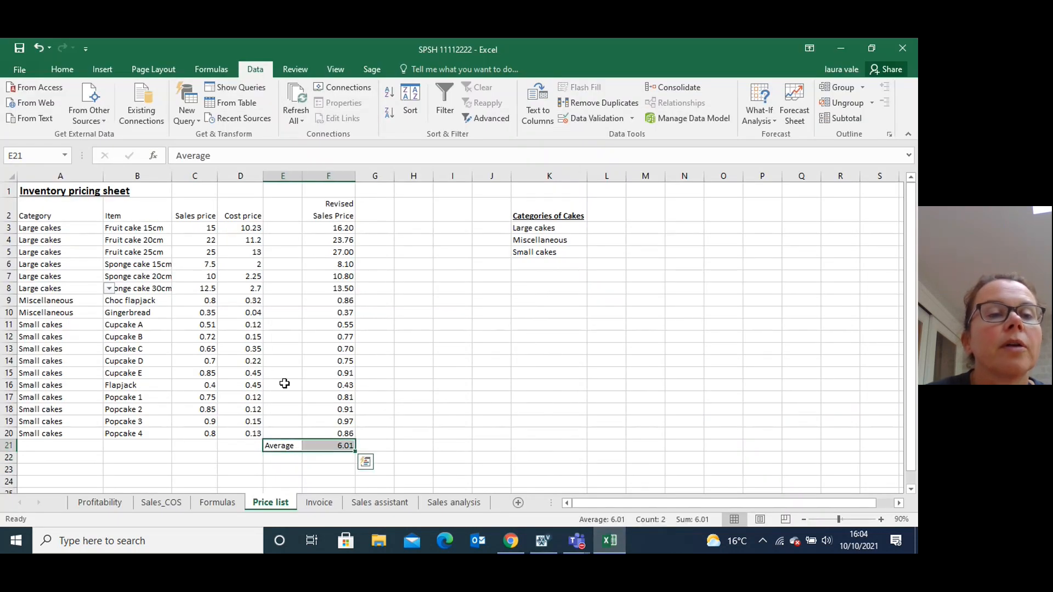
click(66, 70)
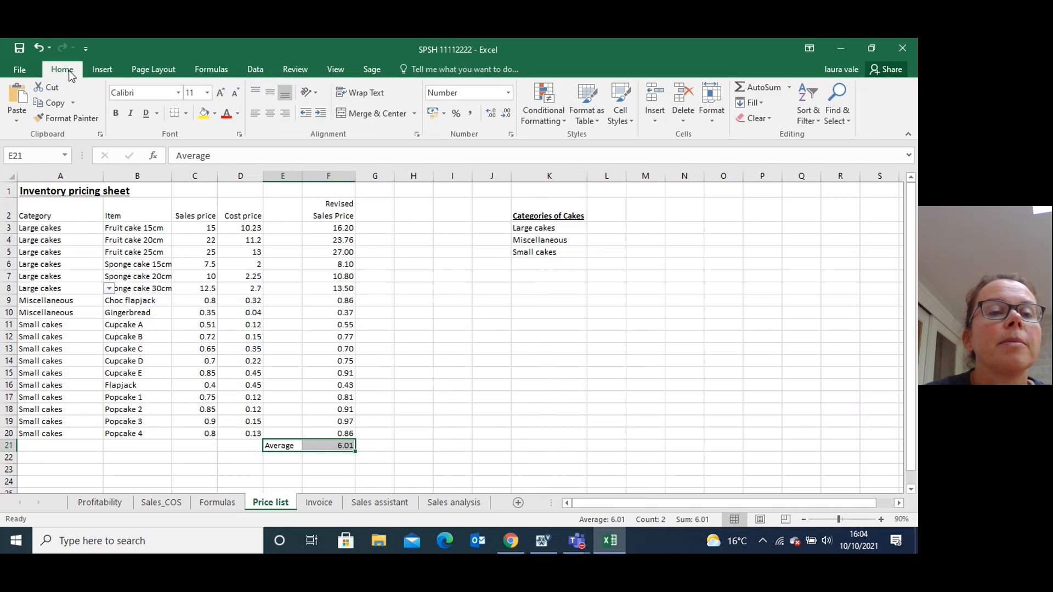
click(214, 113)
click(237, 218)
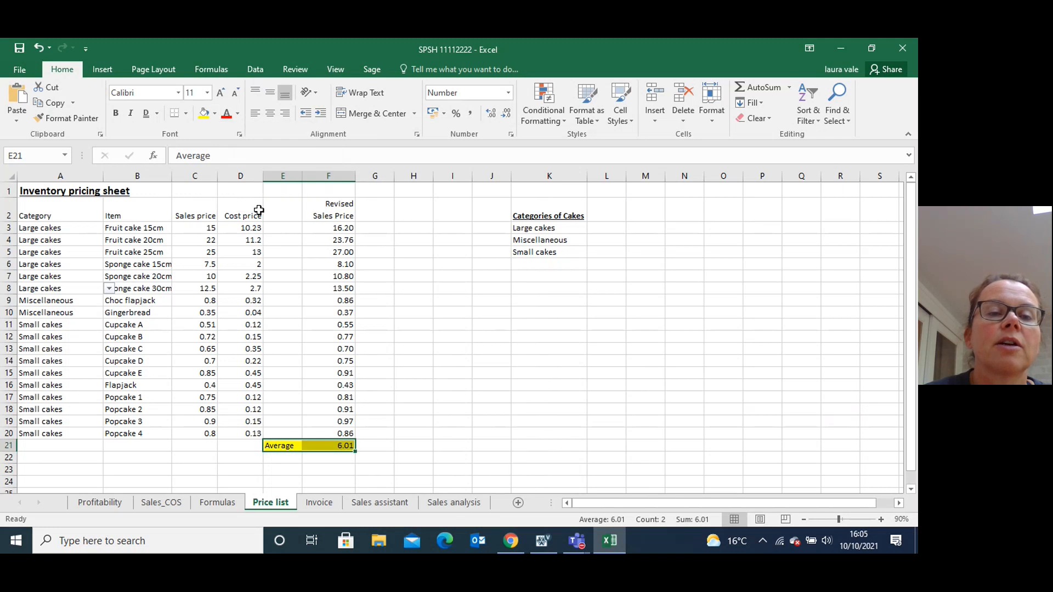
click(216, 114)
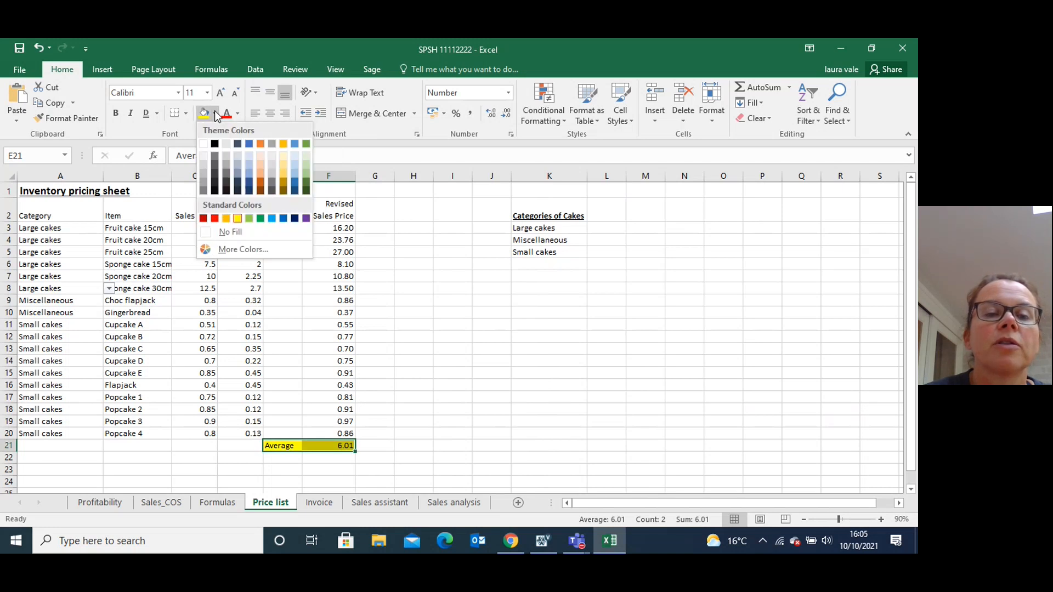
click(237, 218)
click(444, 448)
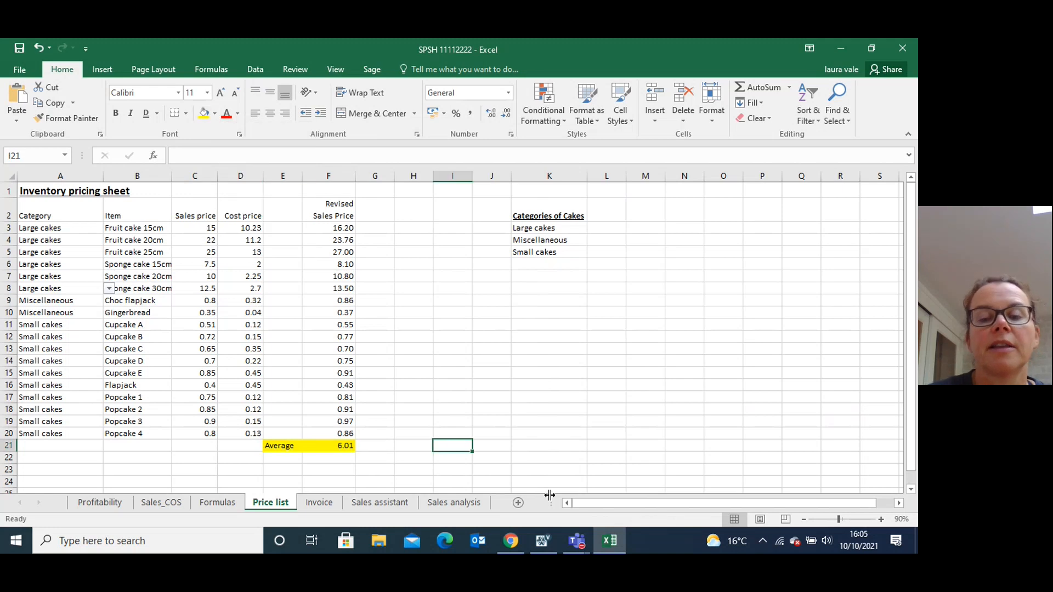
- Confirm Task 2(c) shows complete in Surpass Viewer and scroll down to read Tasks 3 and 4
click(542, 541)
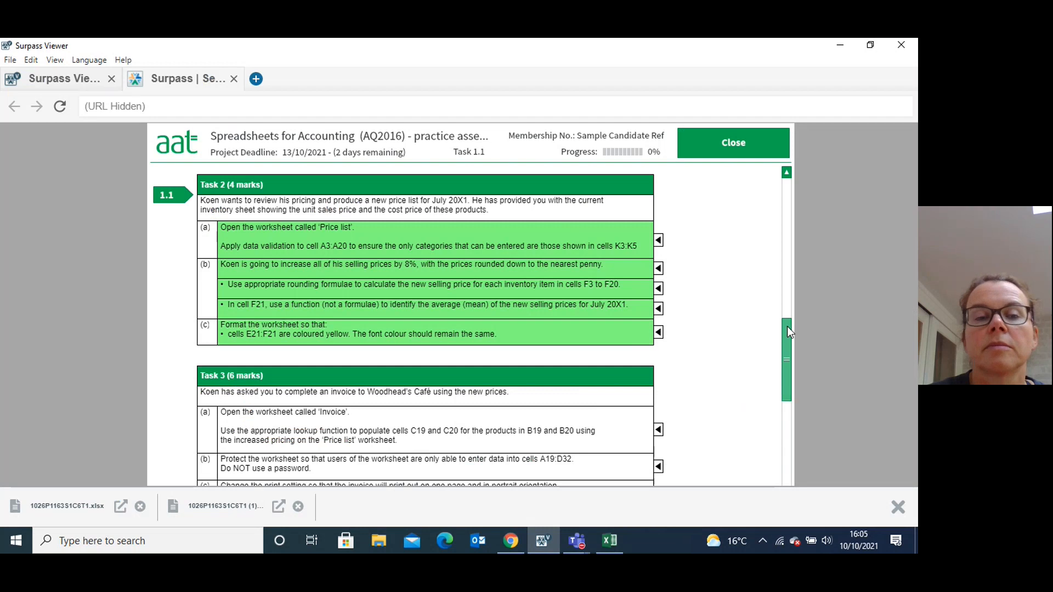
drag(788, 327, 792, 359)
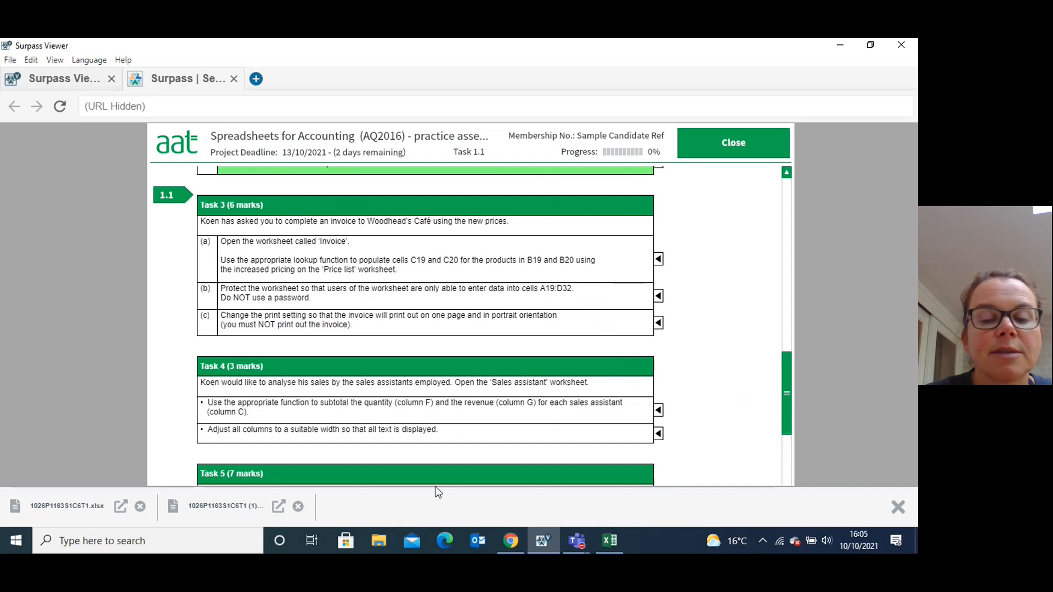
- Check the Invoice sheet's Sponge cake 20cm and Popcake 4 lines against the Price list, selecting C19
click(610, 539)
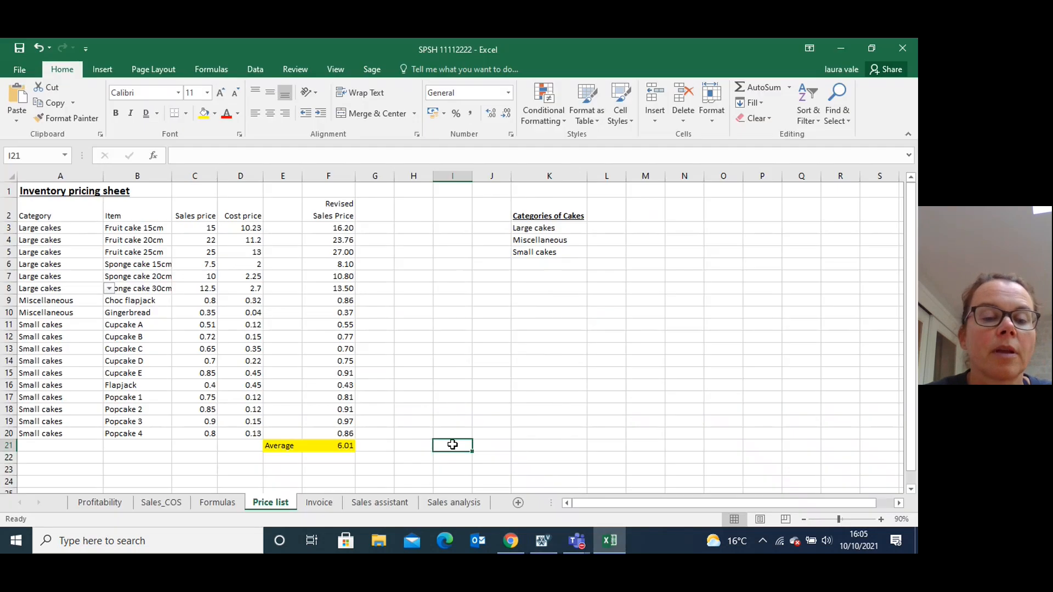
click(328, 502)
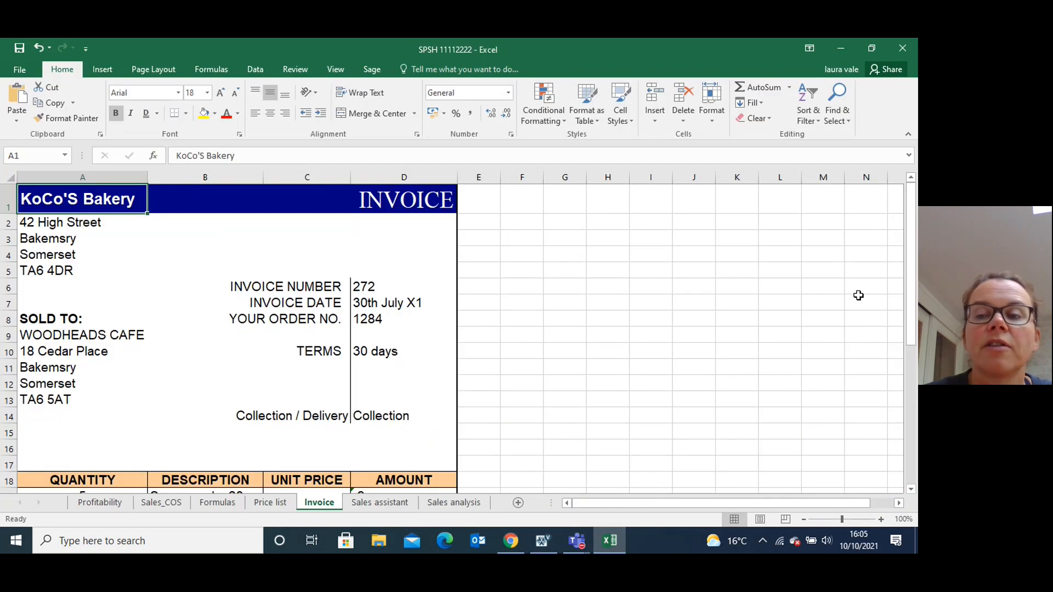
drag(909, 243, 910, 296)
click(316, 385)
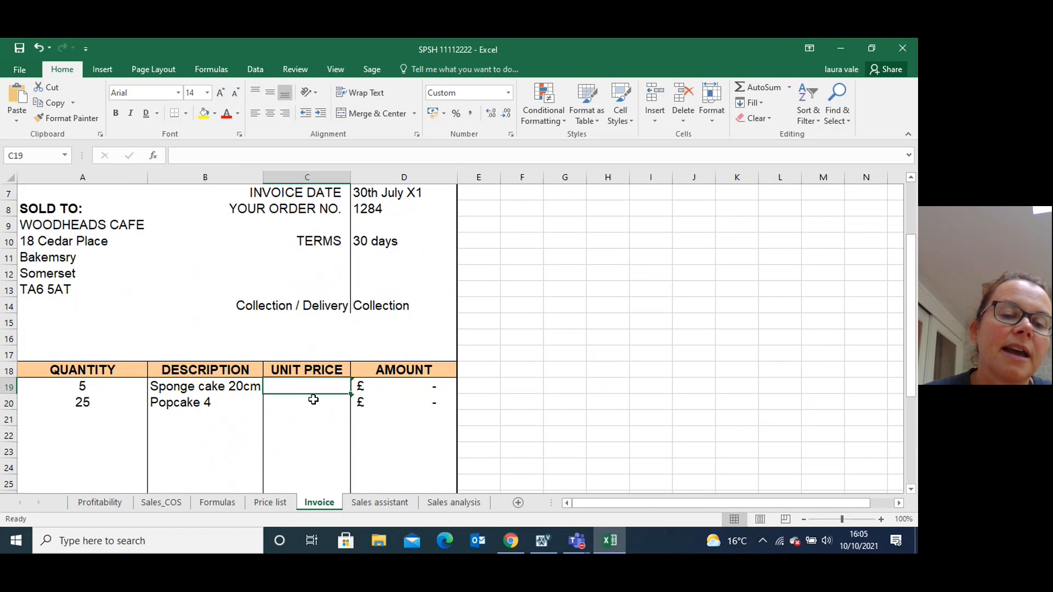
click(313, 404)
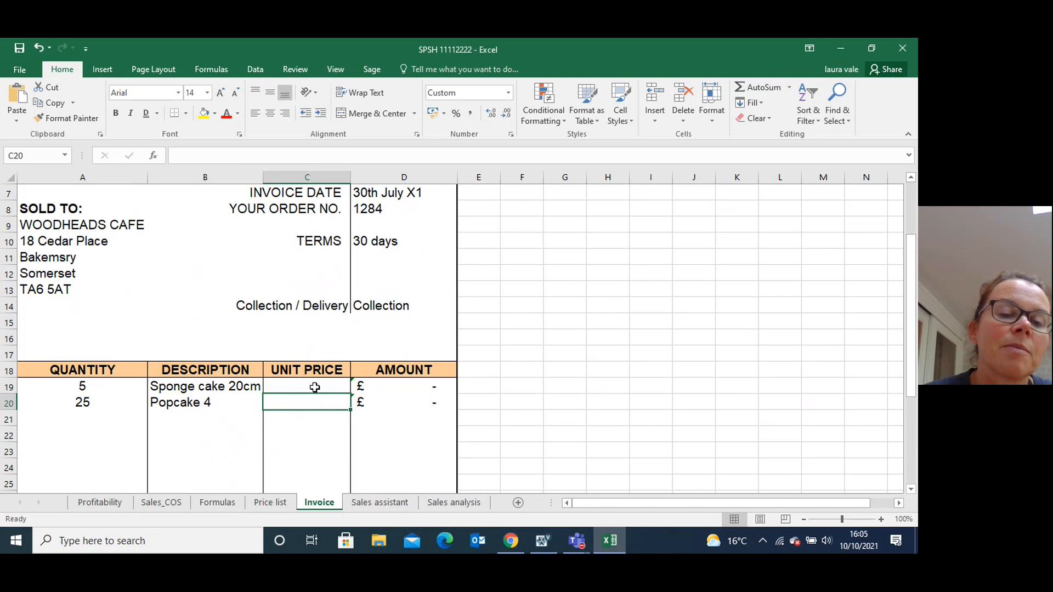
click(214, 389)
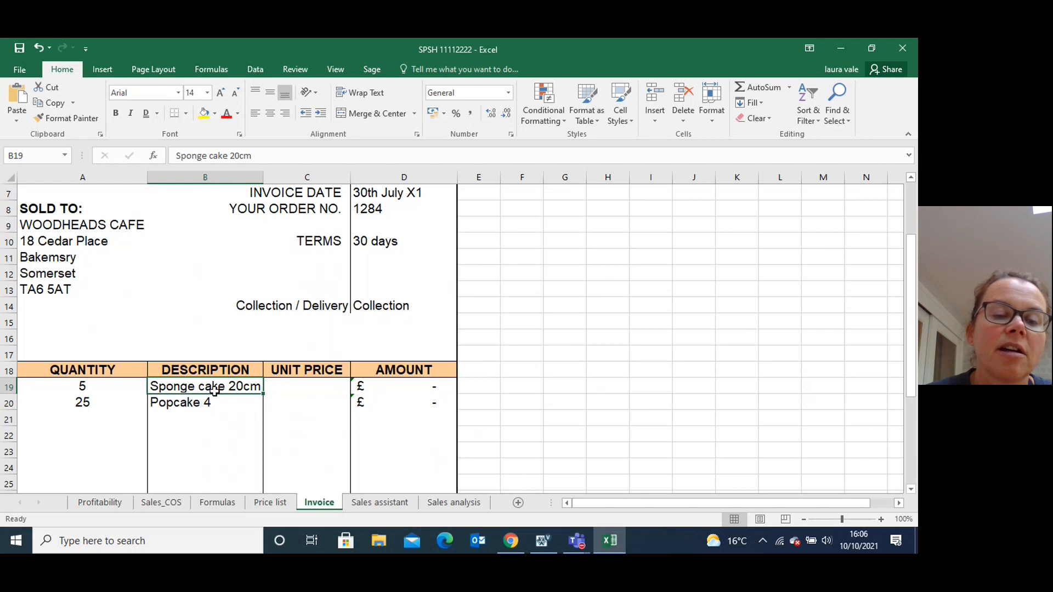
click(268, 503)
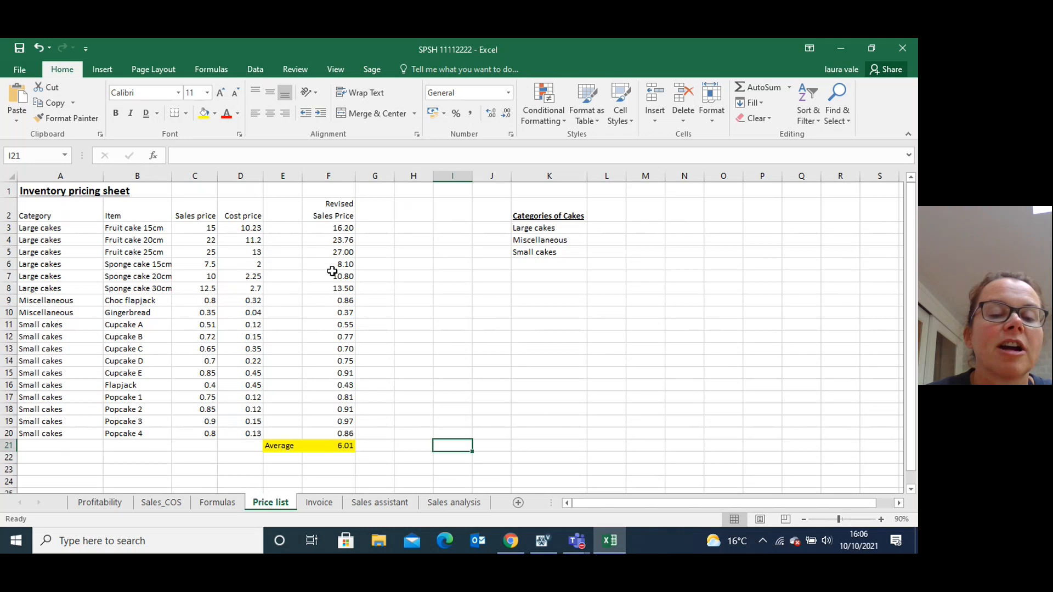
click(326, 505)
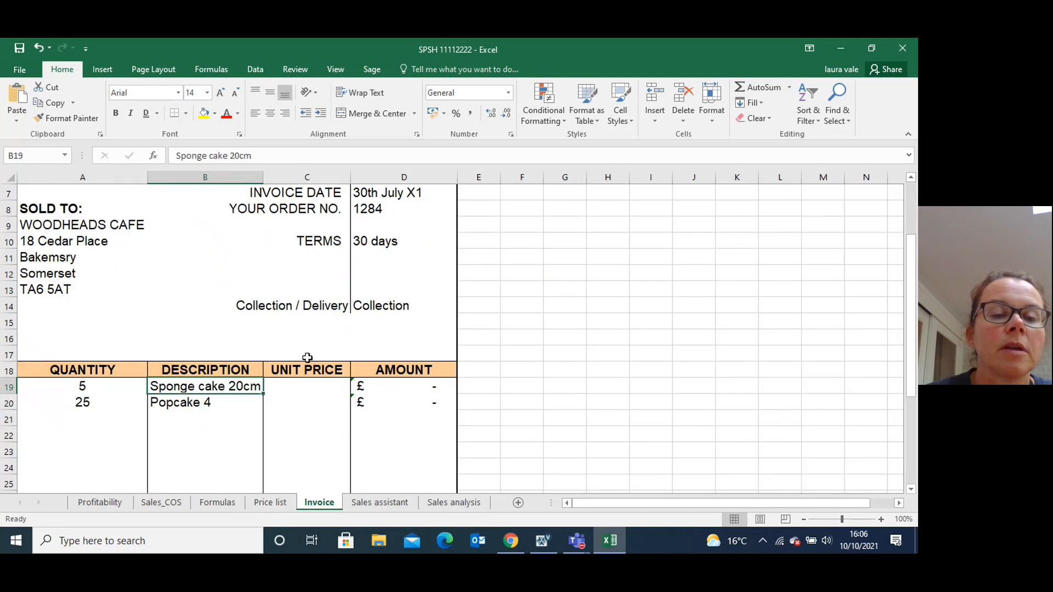
click(295, 386)
- Start a VLOOKUP in C19 with lookup value B19 and table 'Price list'!A3:F20
click(154, 155)
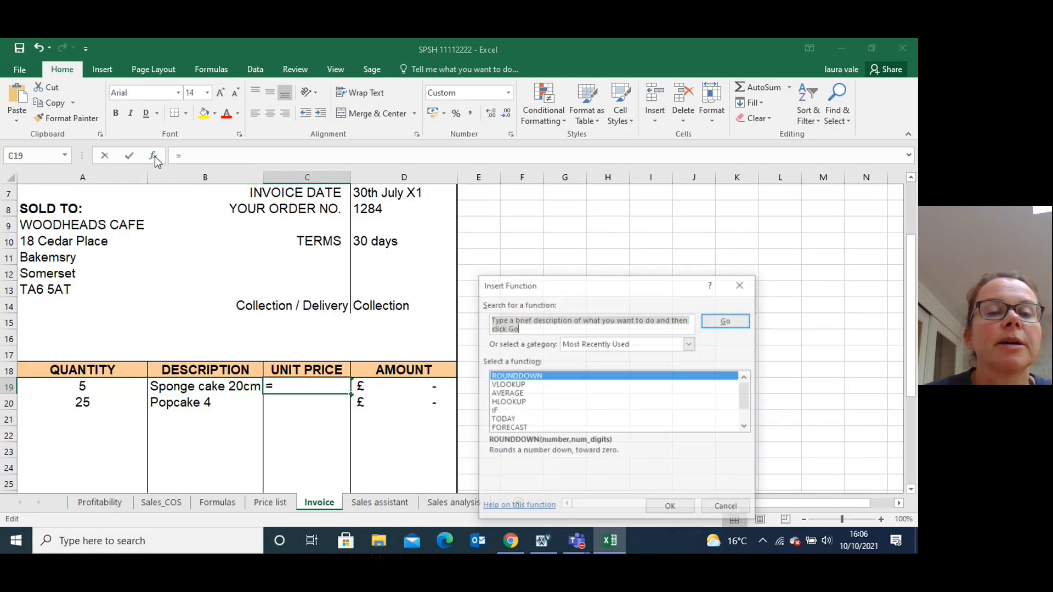
double_click(515, 385)
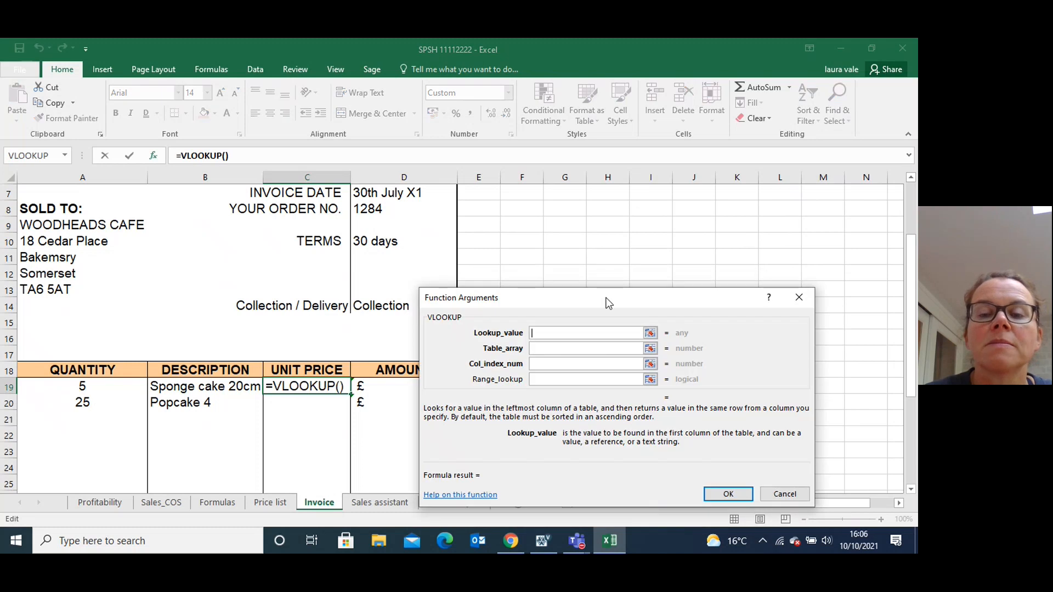
drag(608, 303, 661, 219)
click(202, 387)
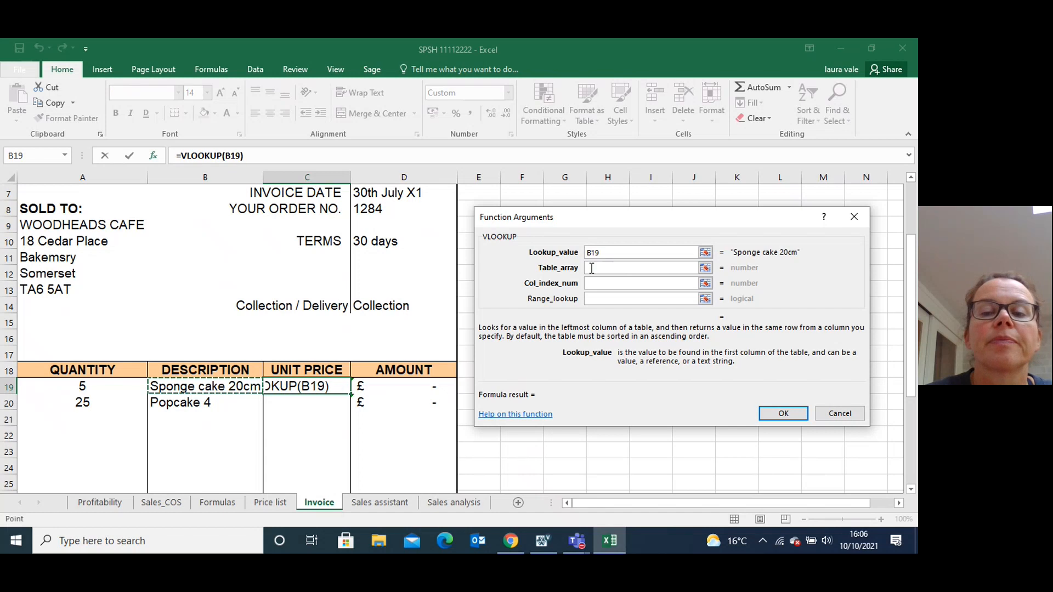
click(705, 267)
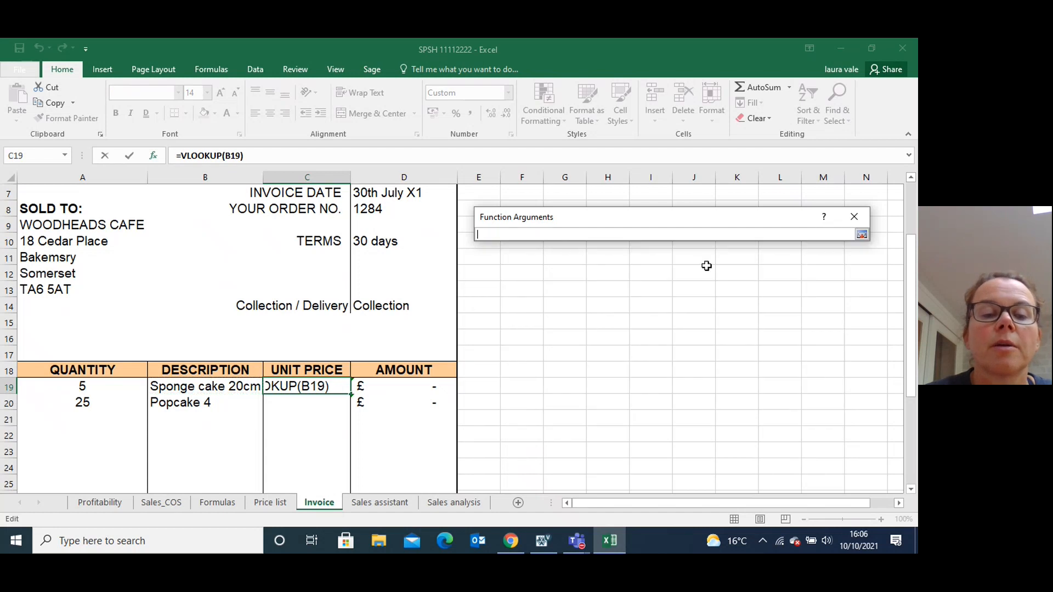
click(279, 505)
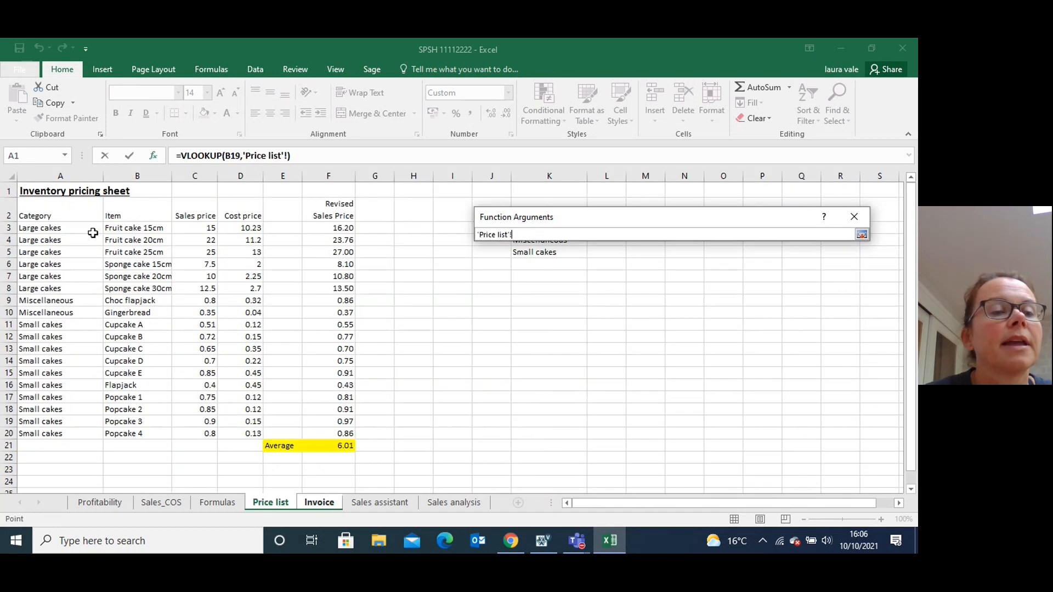
drag(51, 229, 332, 432)
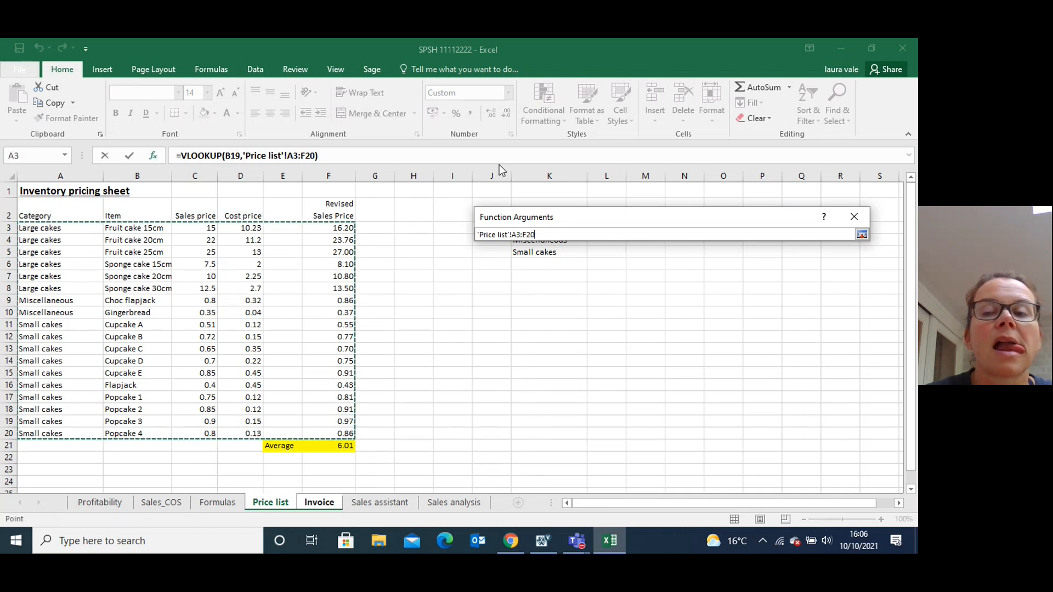
click(861, 235)
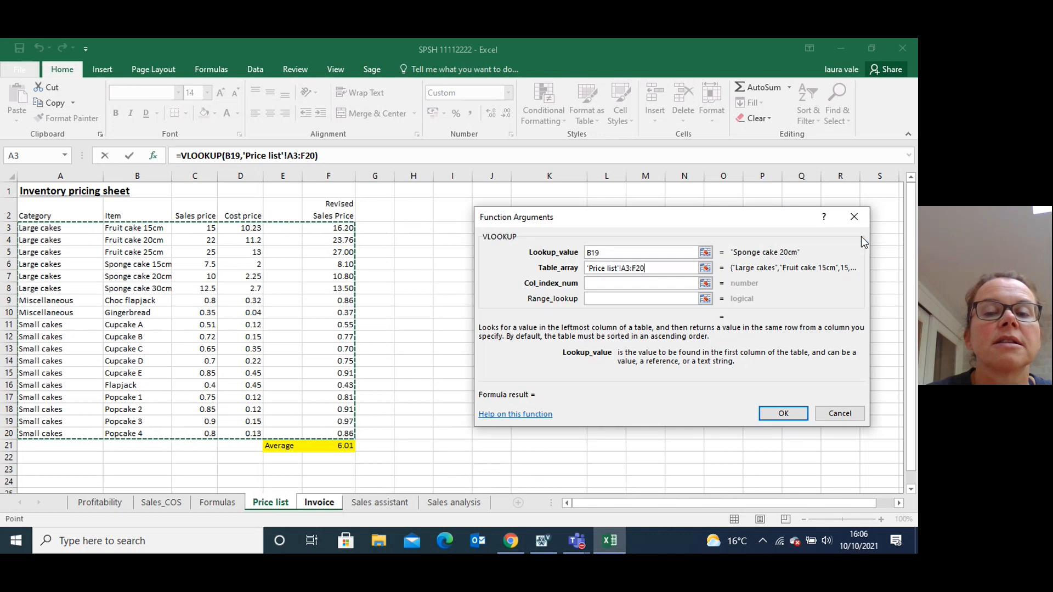
- Set column index 6 and FALSE for exact match, and confirm the VLOOKUP
click(604, 284)
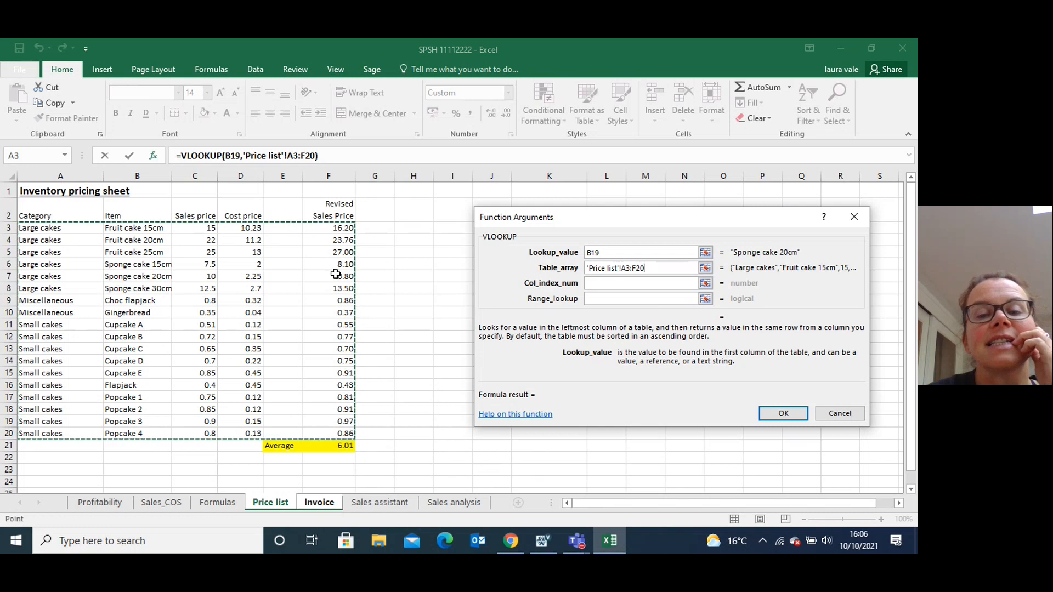
click(595, 285)
text(6)
click(596, 300)
text(FALSE)
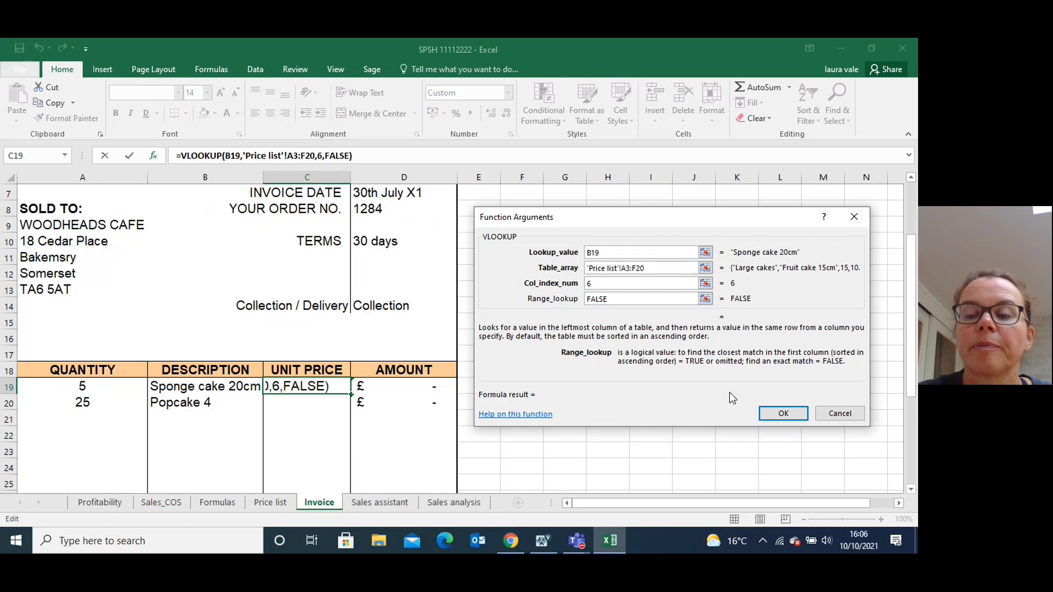
click(775, 414)
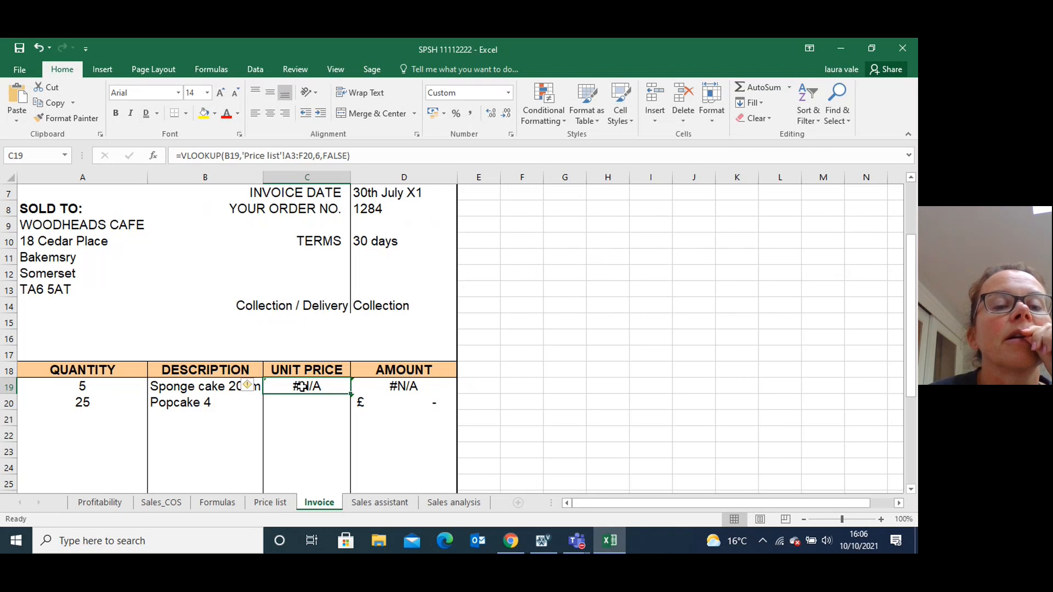
click(218, 388)
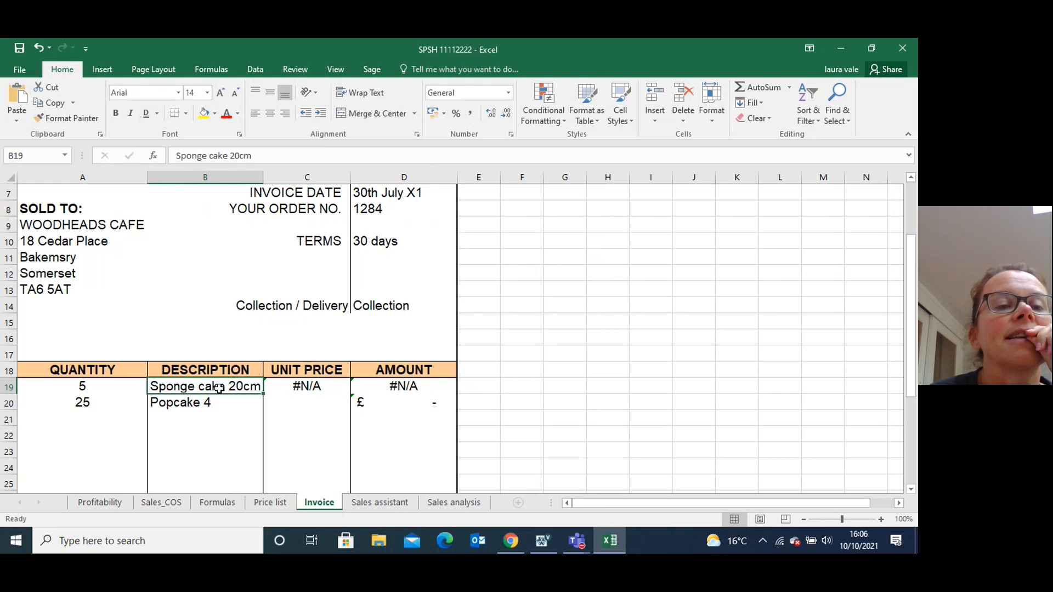
click(283, 384)
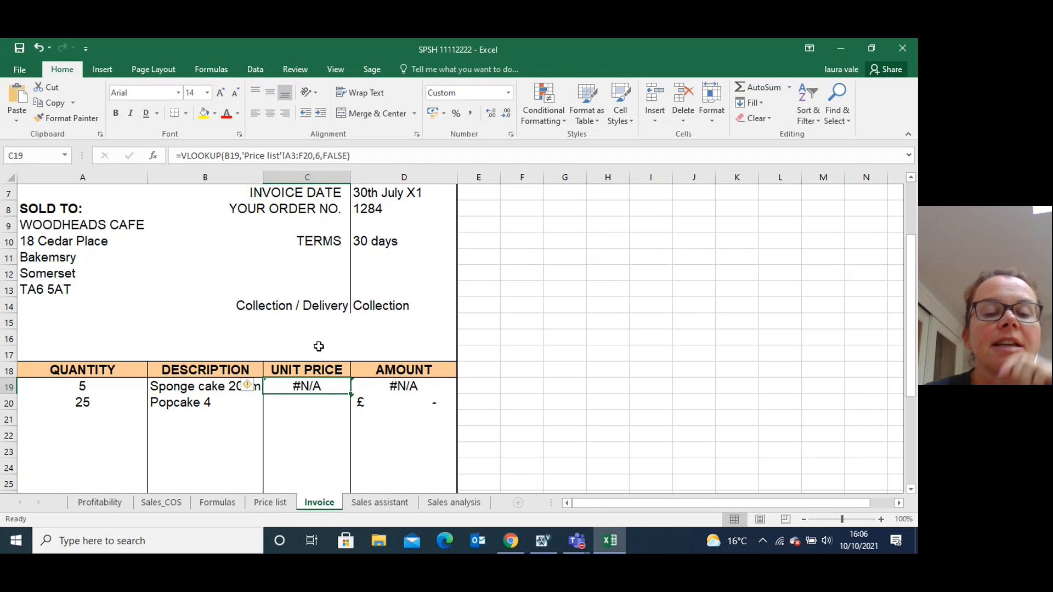
click(280, 502)
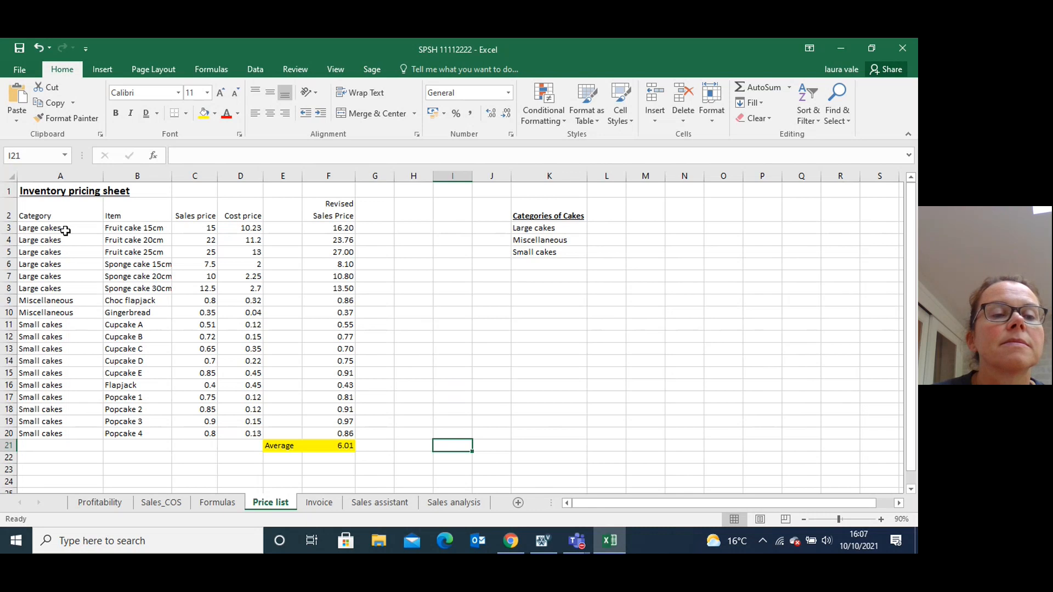
click(323, 503)
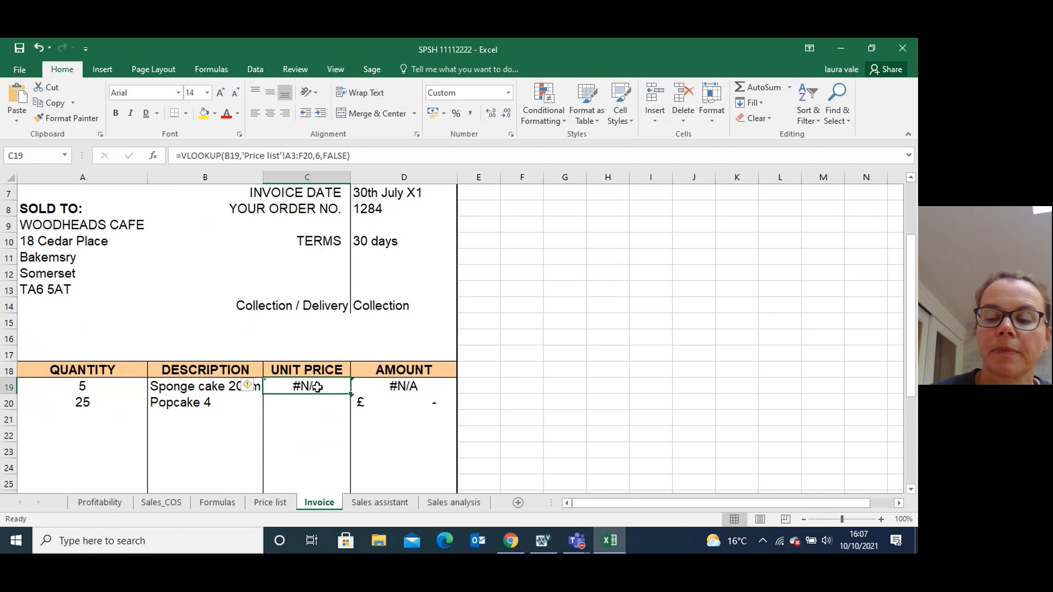
key(Delete)
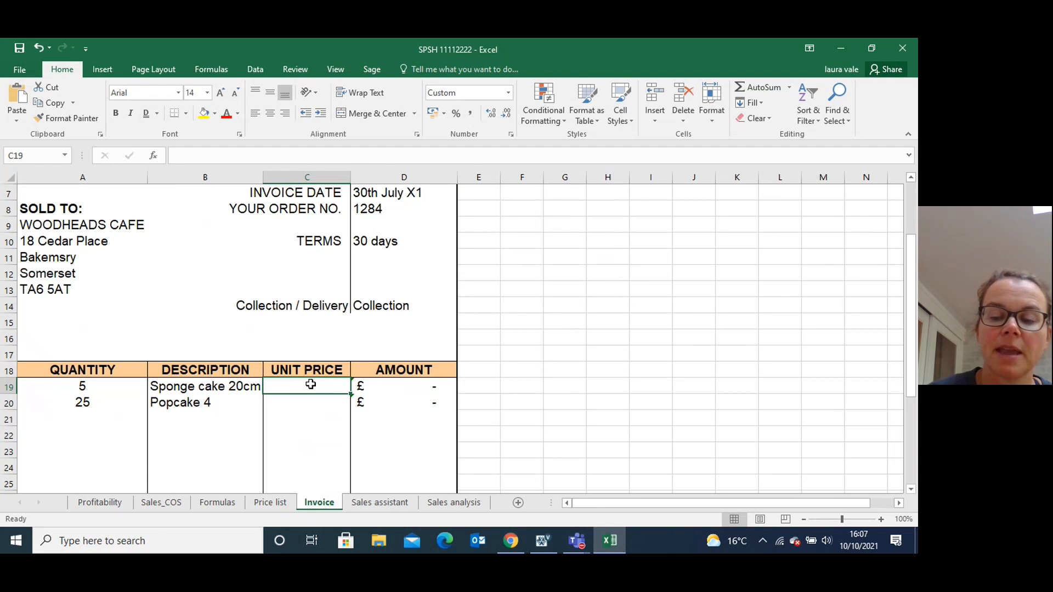
- Enter =VLOOKUP(B19,'Price list'!B3:F20,5,FALSE) in C19, giving 10.80 and D19 £54.00
text(=VLO)
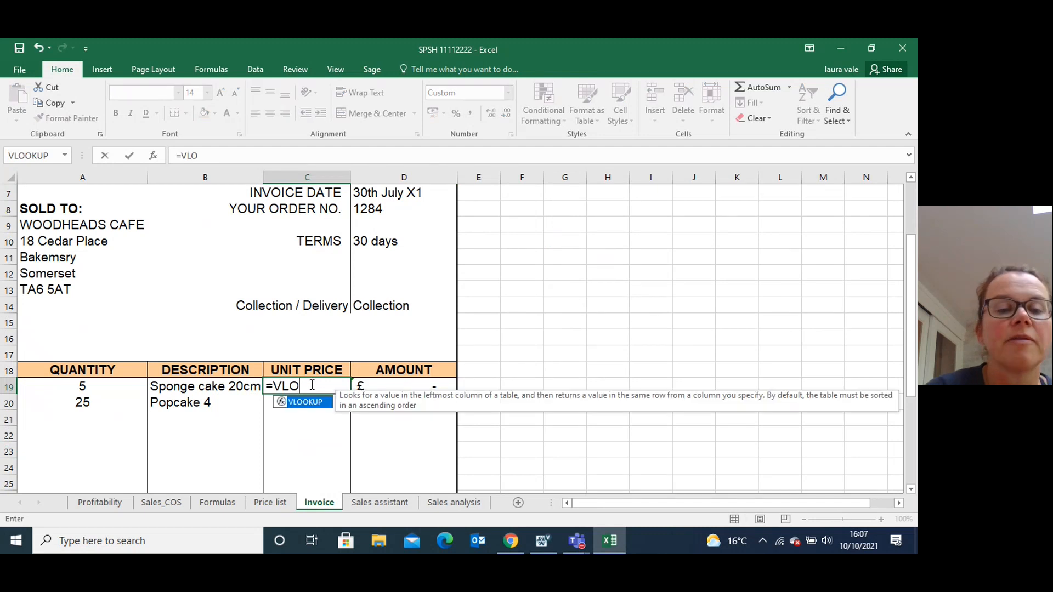
text(OKUO)
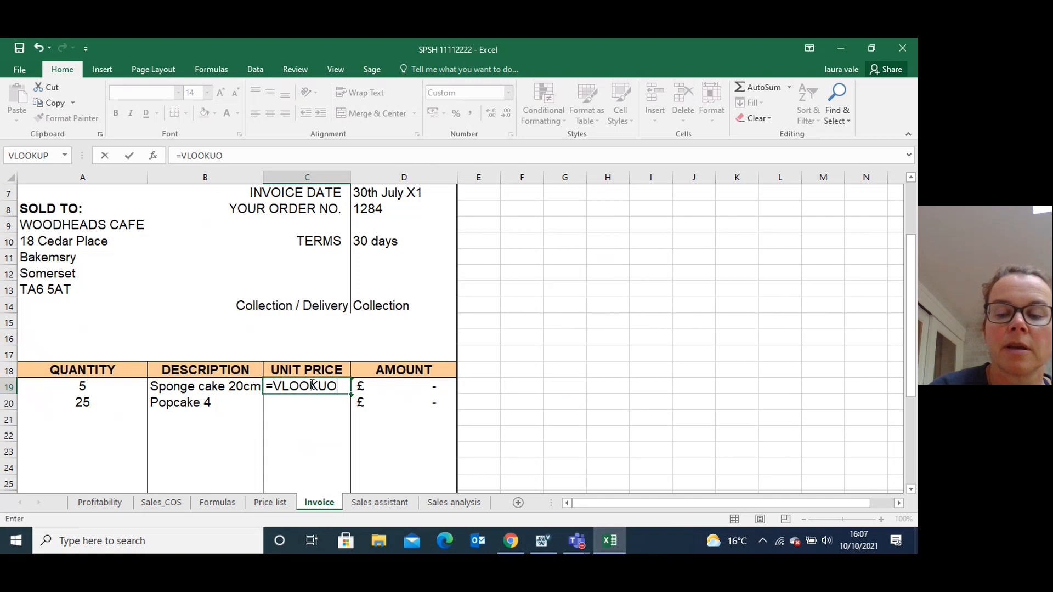
key(BackSpace)
text(P()
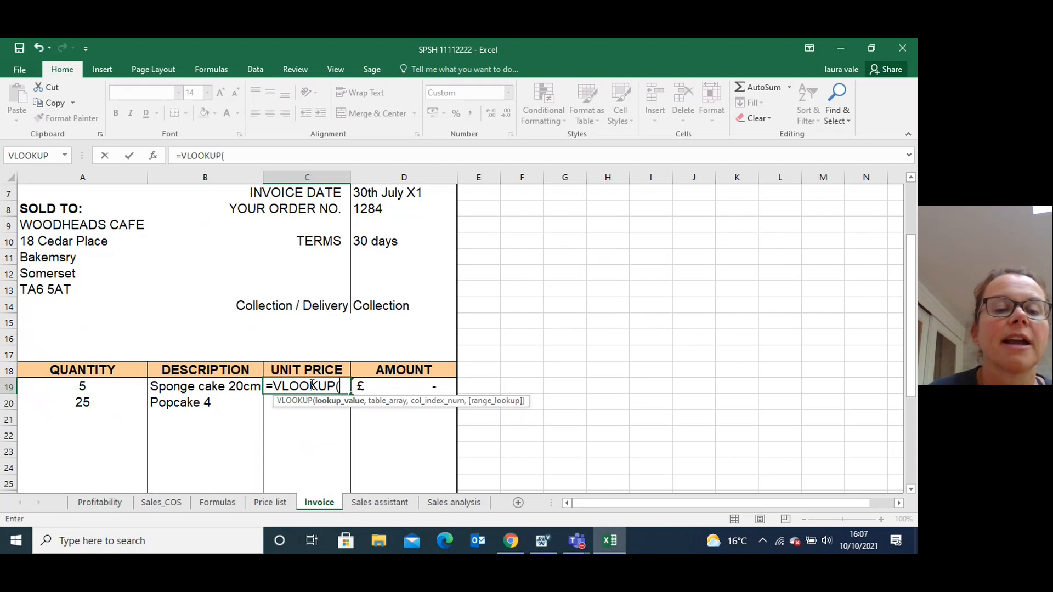
click(204, 389)
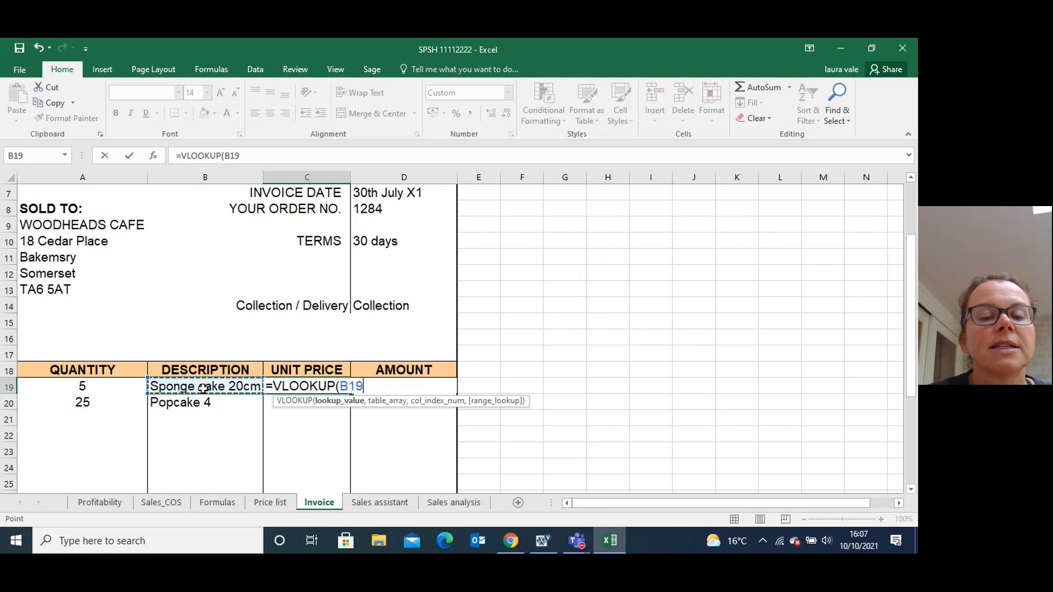
text(,)
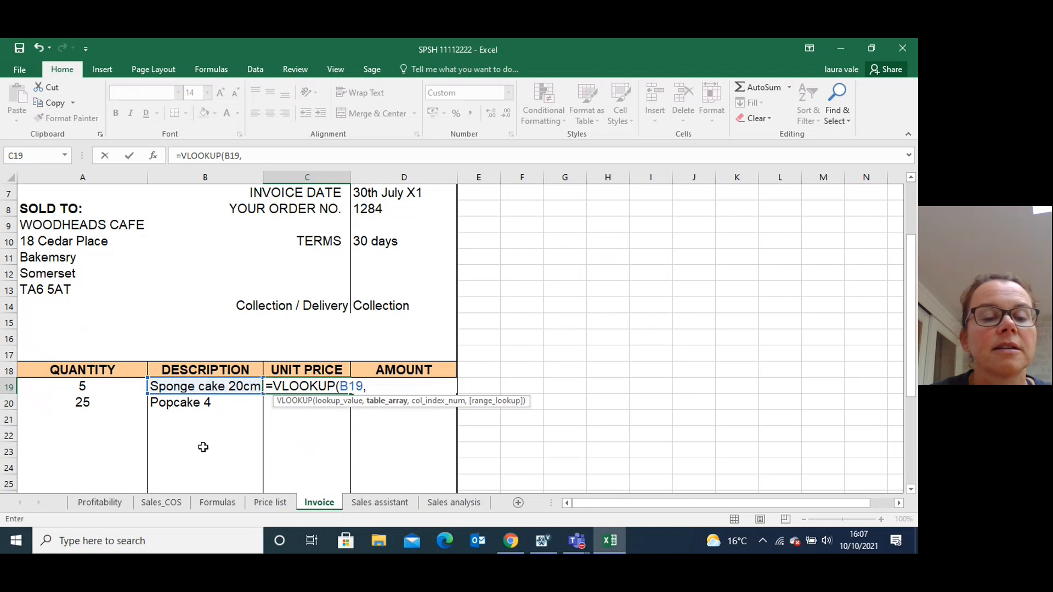
click(270, 502)
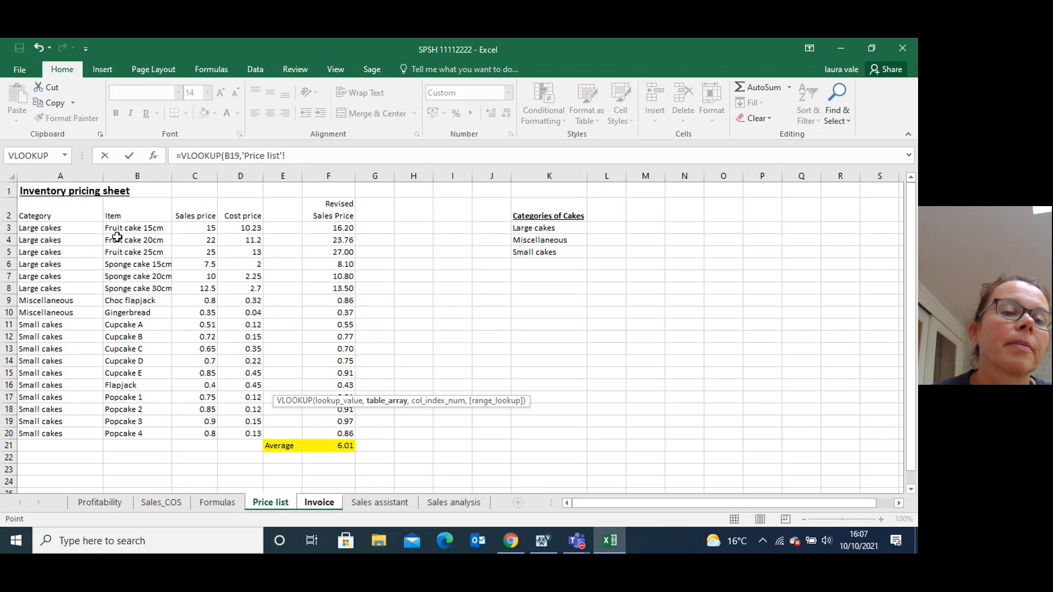
drag(112, 229, 328, 434)
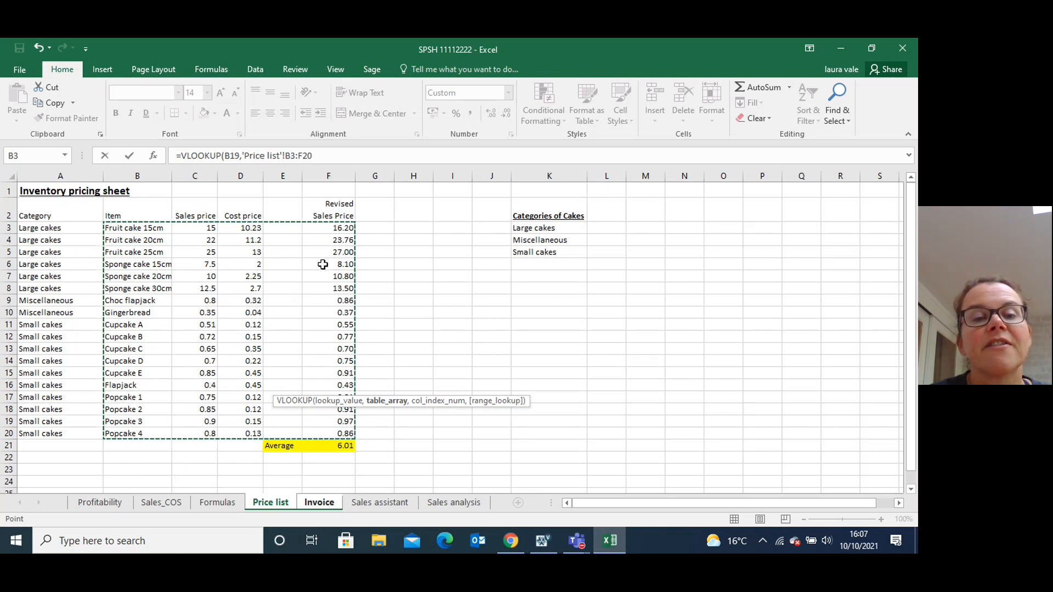
click(318, 155)
text(,)
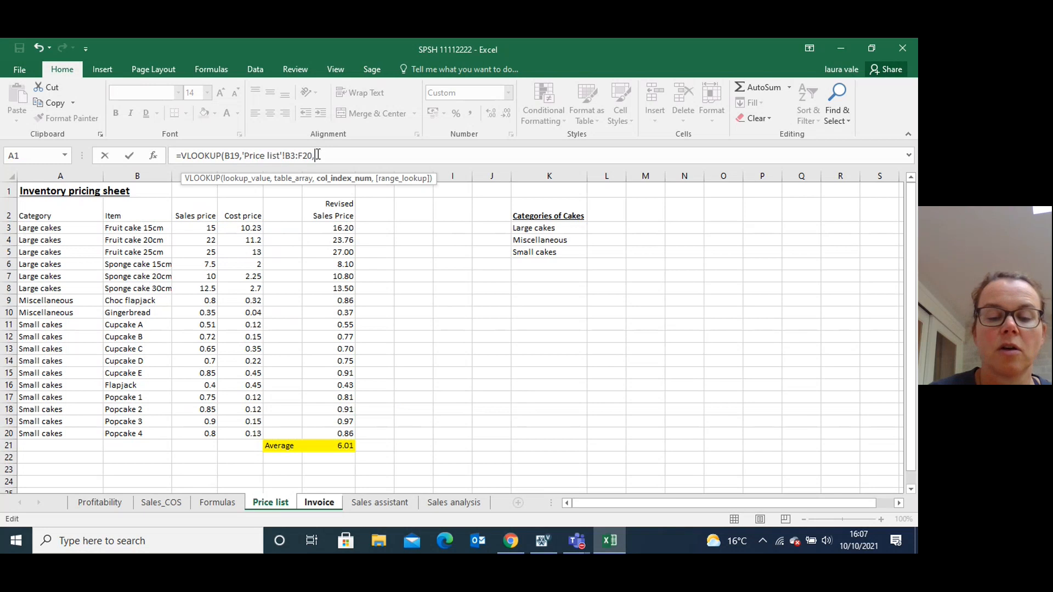
text(5,F)
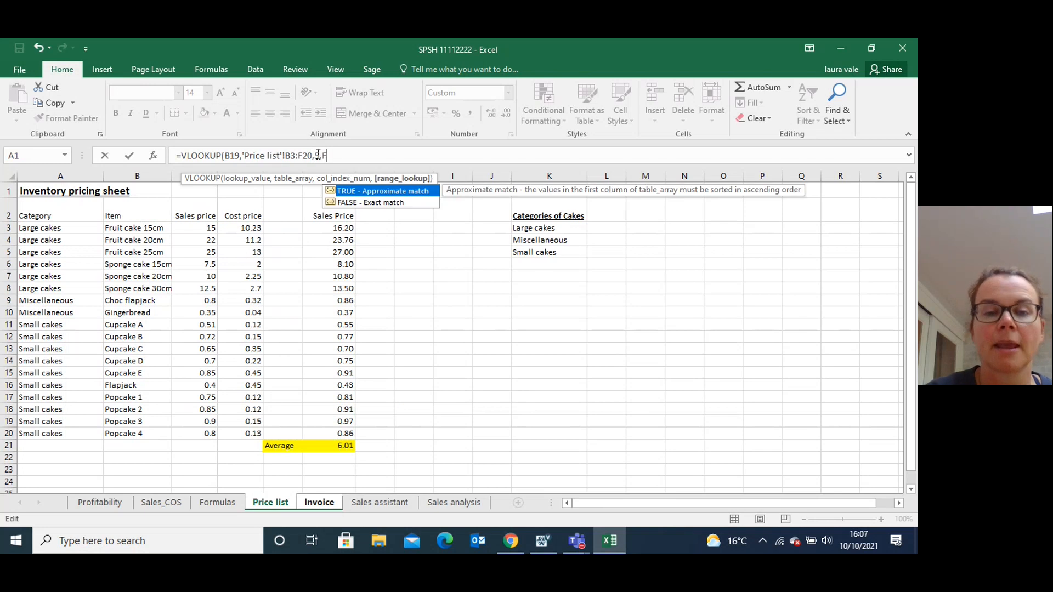
text(ALSE)
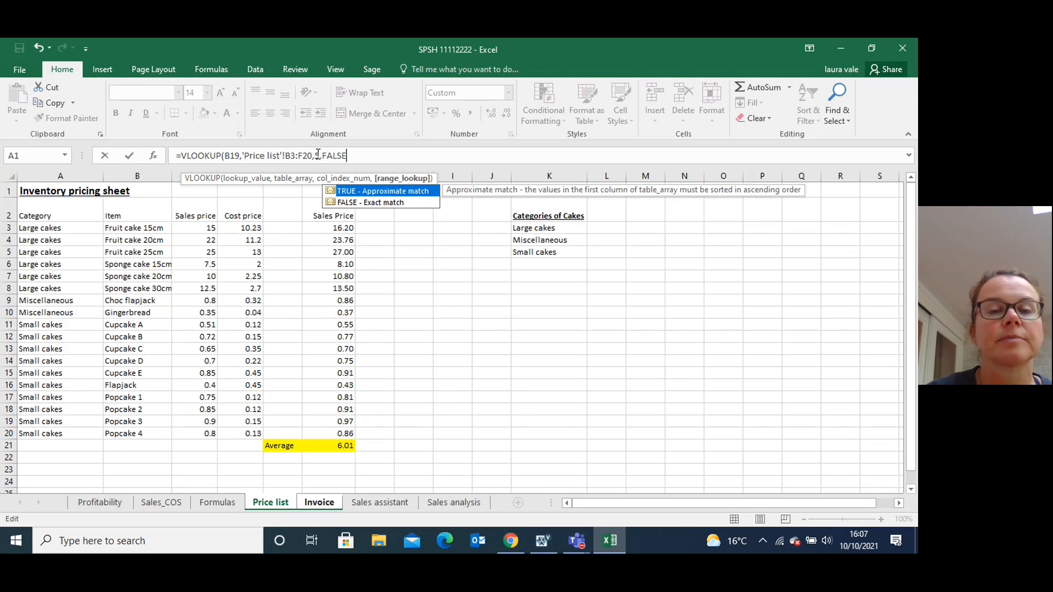
text())
key(Return)
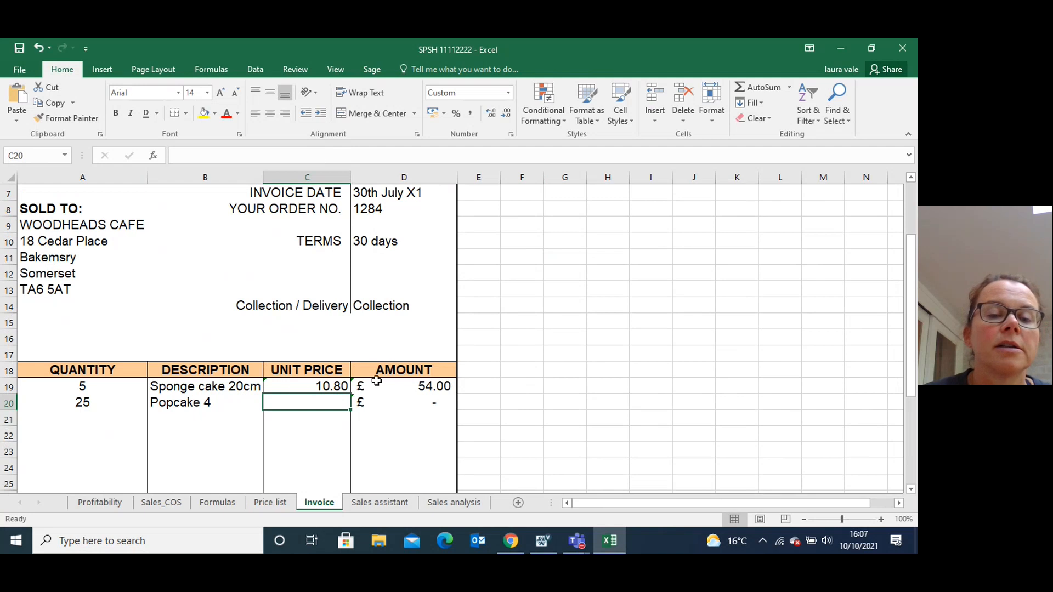
- Make the price-list range B3:F20 absolute in the C19 lookup formula
click(296, 388)
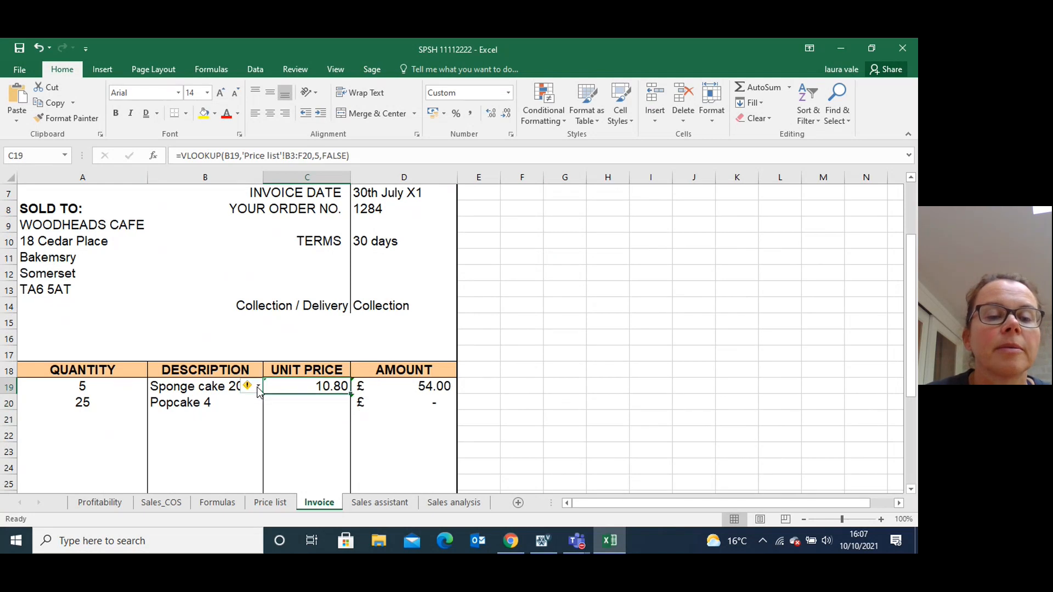
click(258, 387)
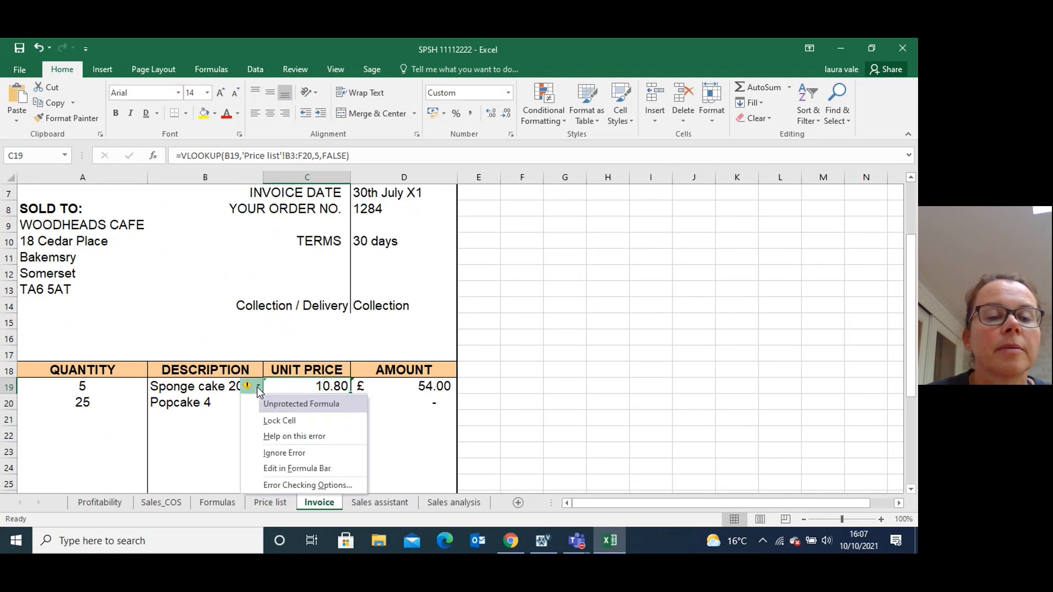
click(294, 390)
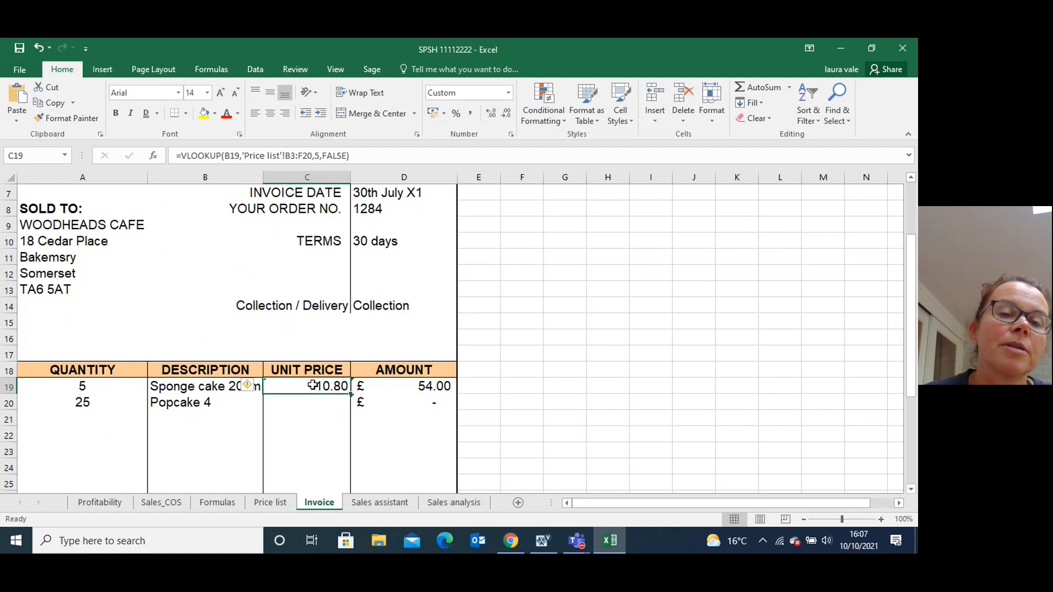
click(305, 155)
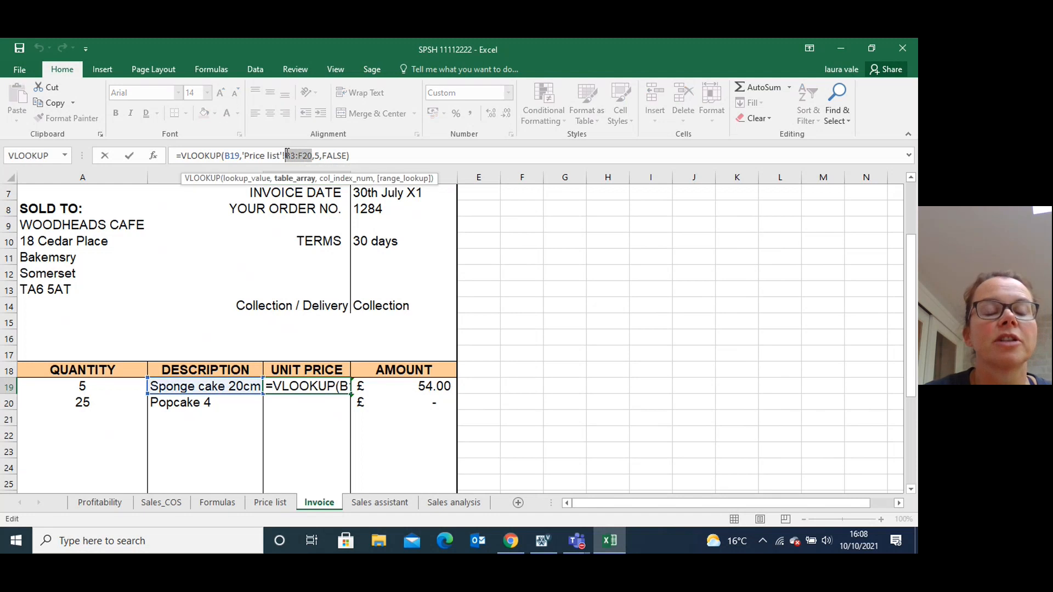
key(F4)
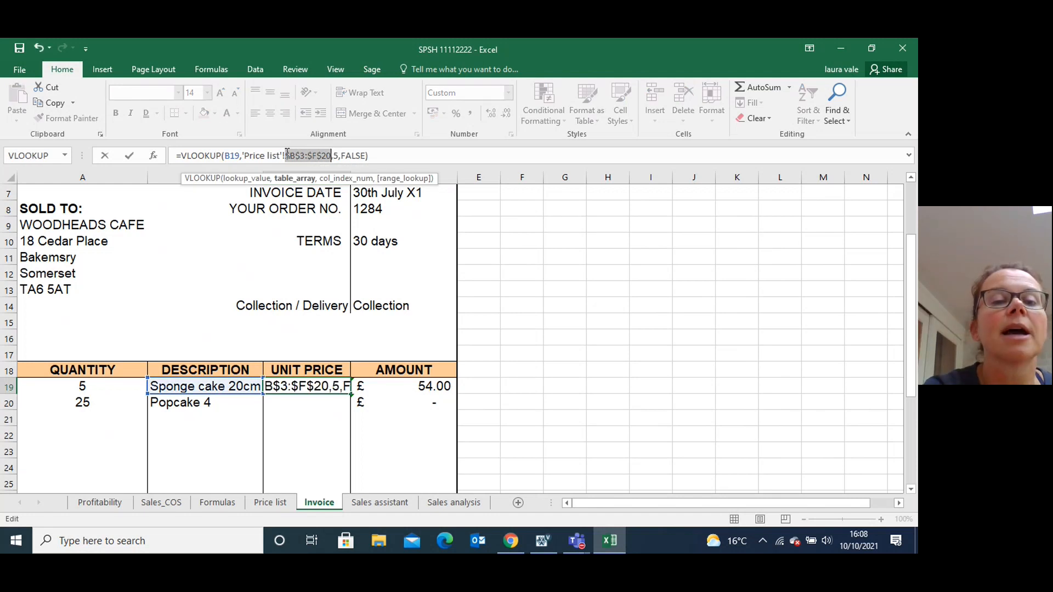
key(Return)
- Copy the corrected lookup down to C20 so Popcake 4 shows 0.86 and £21.50
click(340, 389)
drag(351, 394, 350, 407)
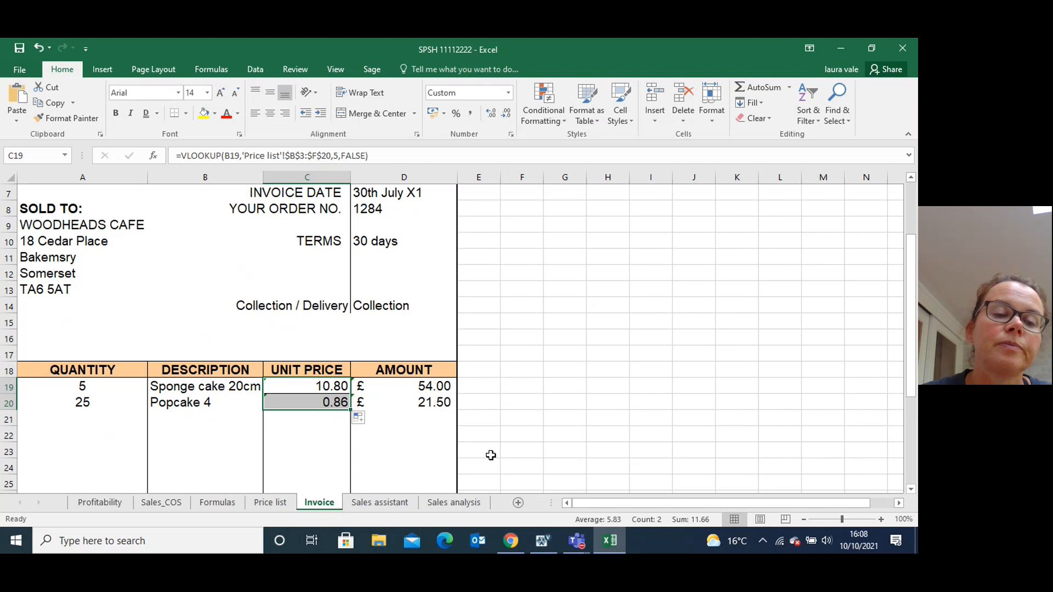
click(424, 402)
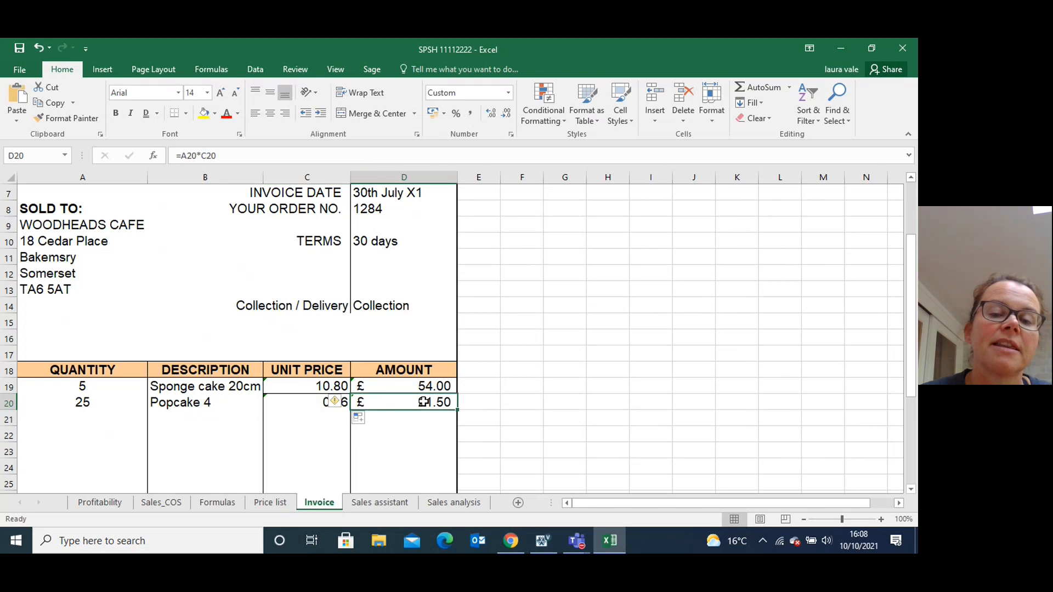
click(298, 406)
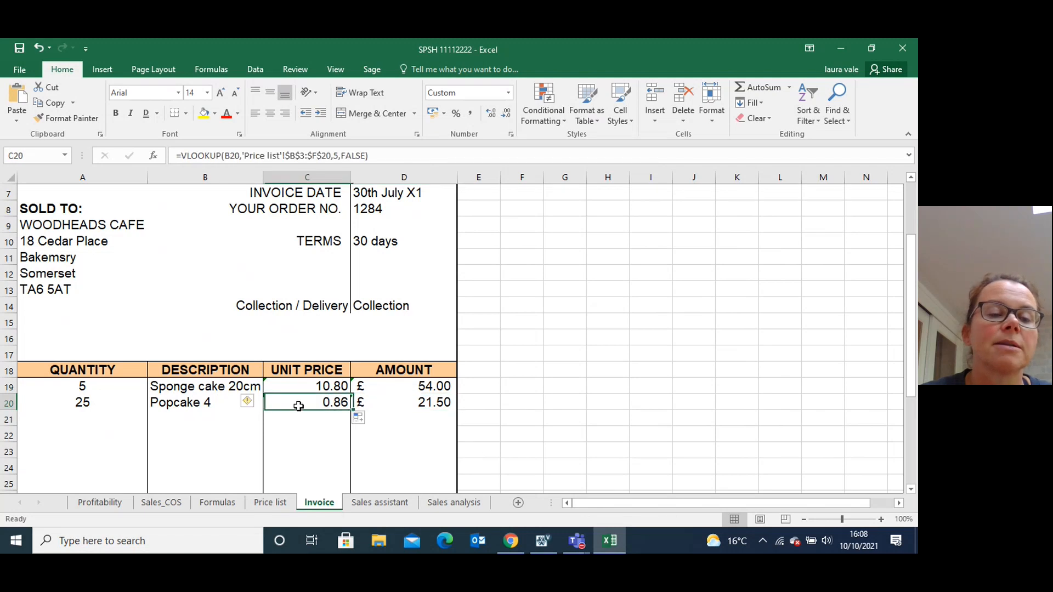
click(104, 417)
click(424, 402)
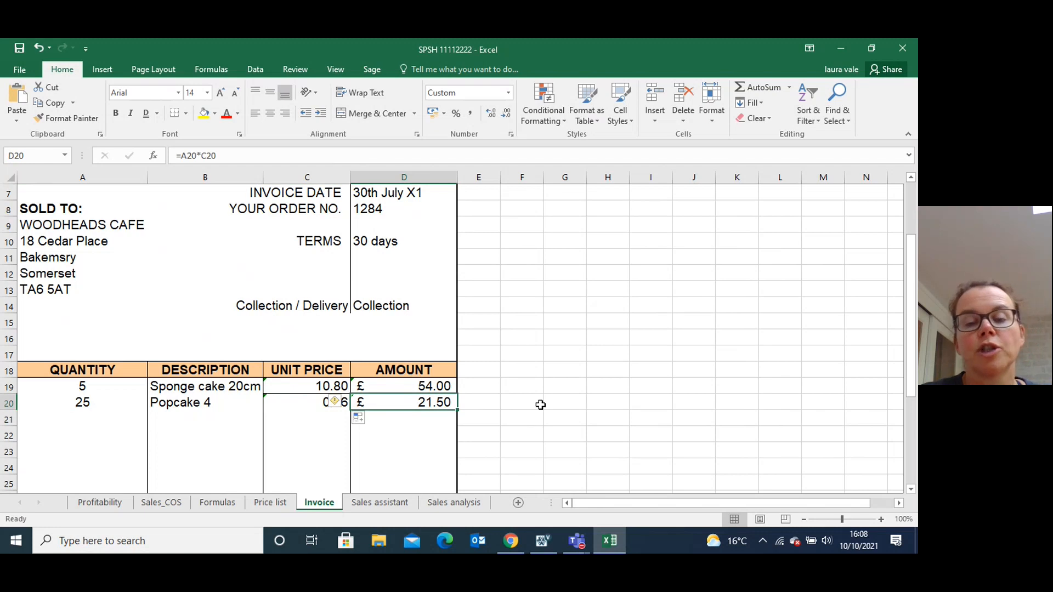
click(548, 541)
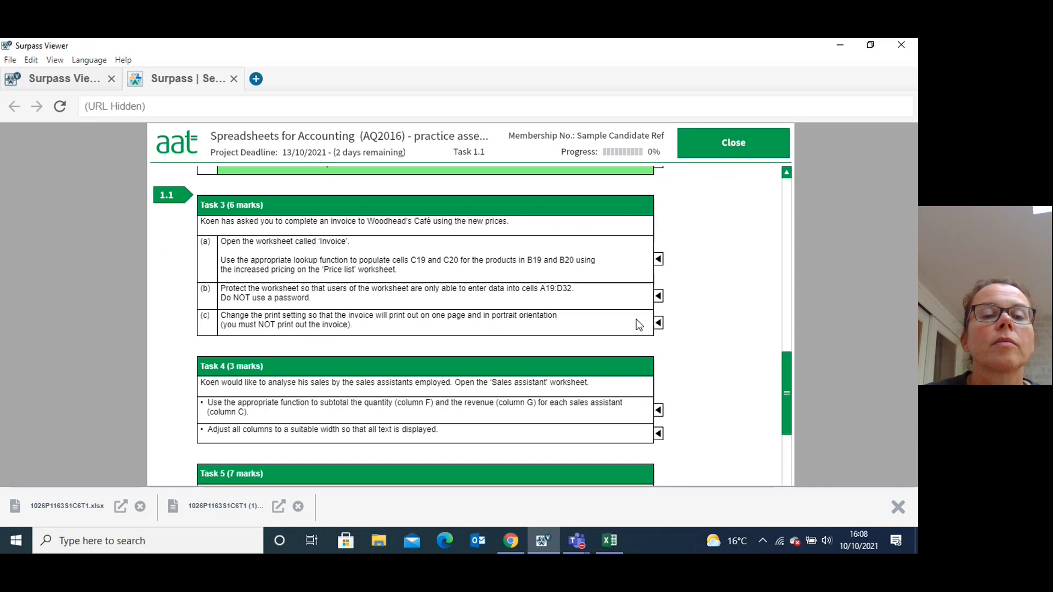
- Tick off Task 3 part (a) in Surpass, then return to the Excel workbook
click(658, 259)
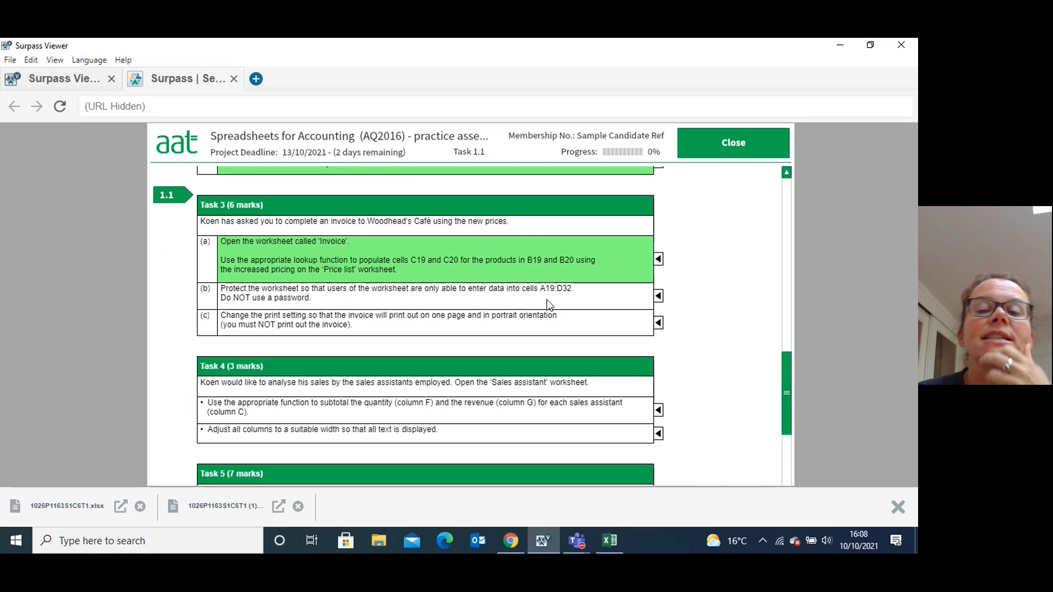
click(608, 542)
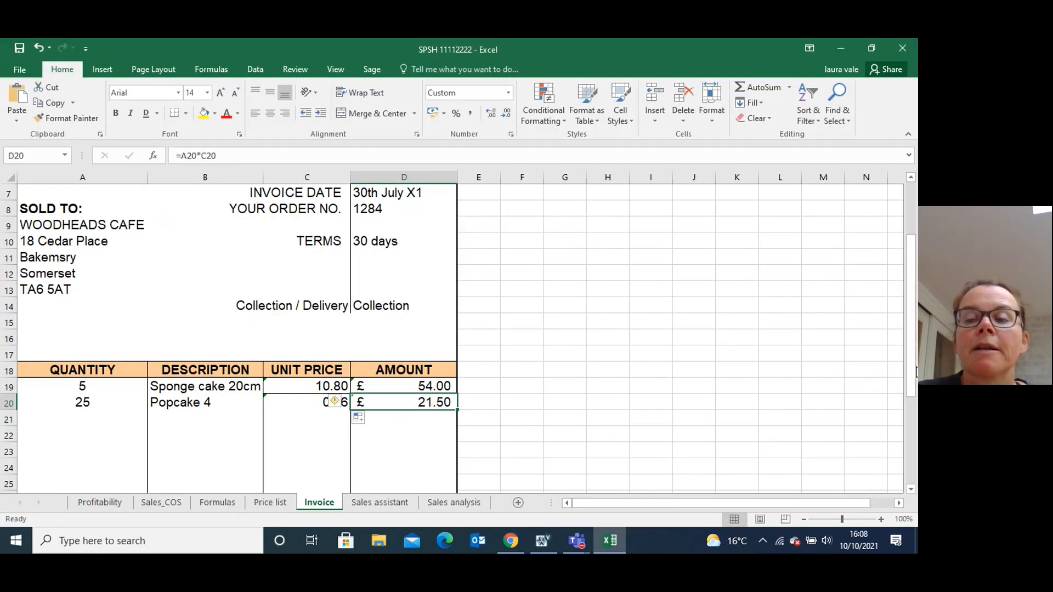
- Turn off the Locked protection setting for the invoice entry cells A19:D32
drag(908, 328, 909, 395)
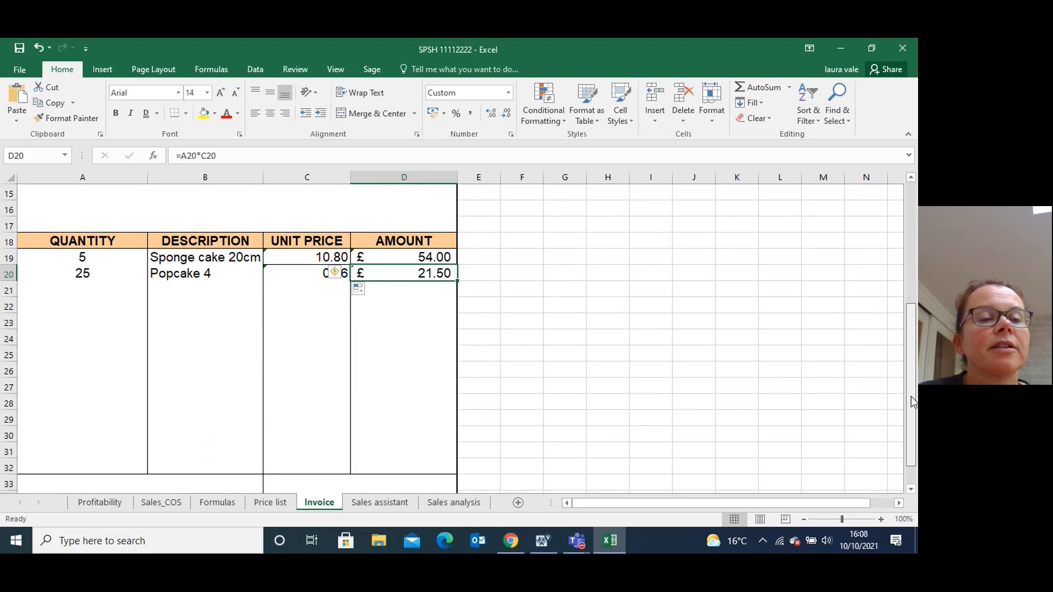
drag(61, 258, 379, 470)
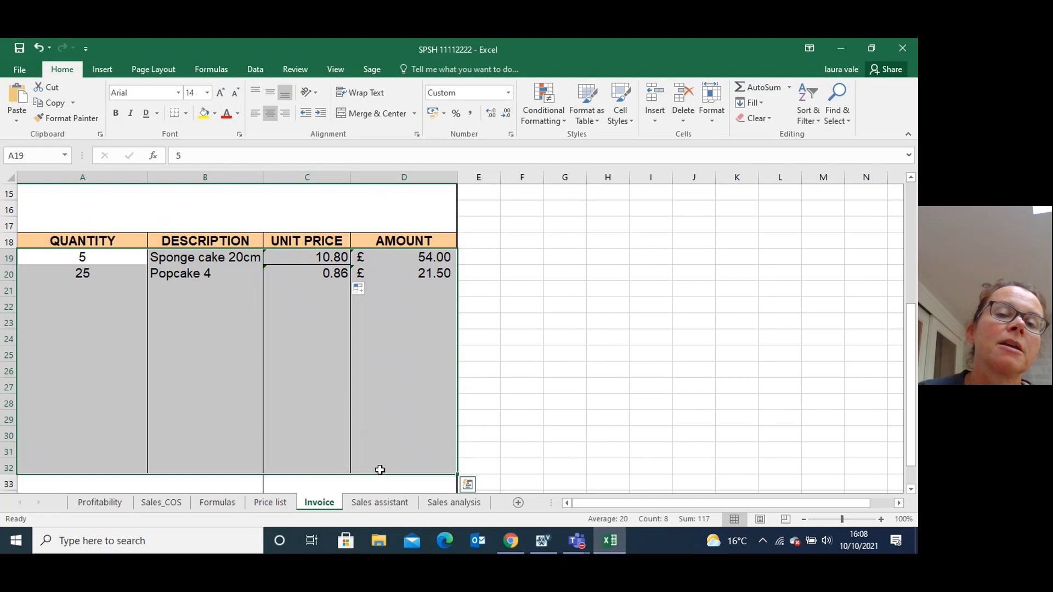
right_click(301, 325)
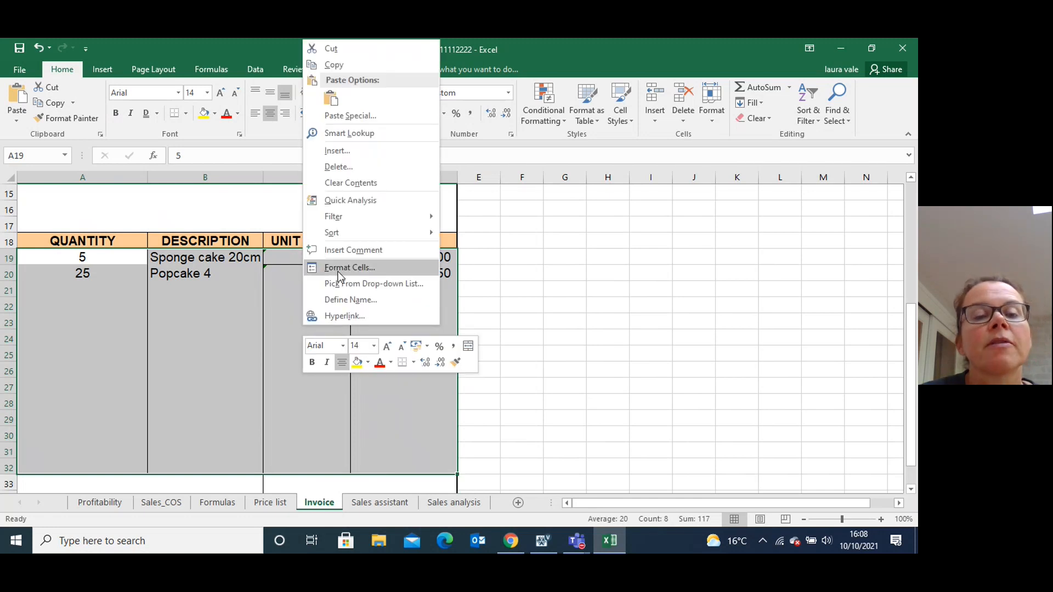
click(339, 271)
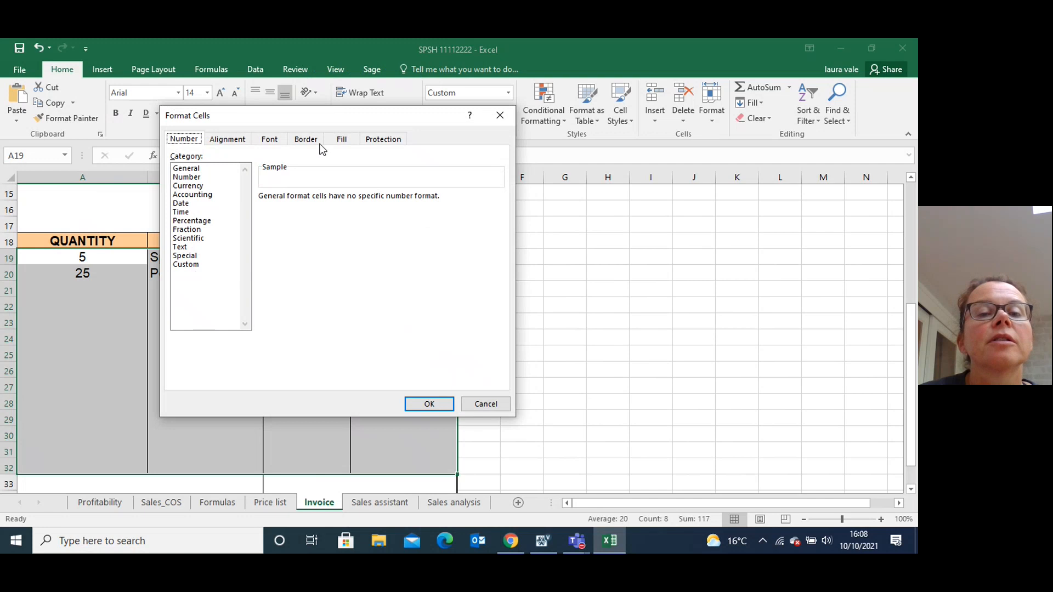
click(375, 139)
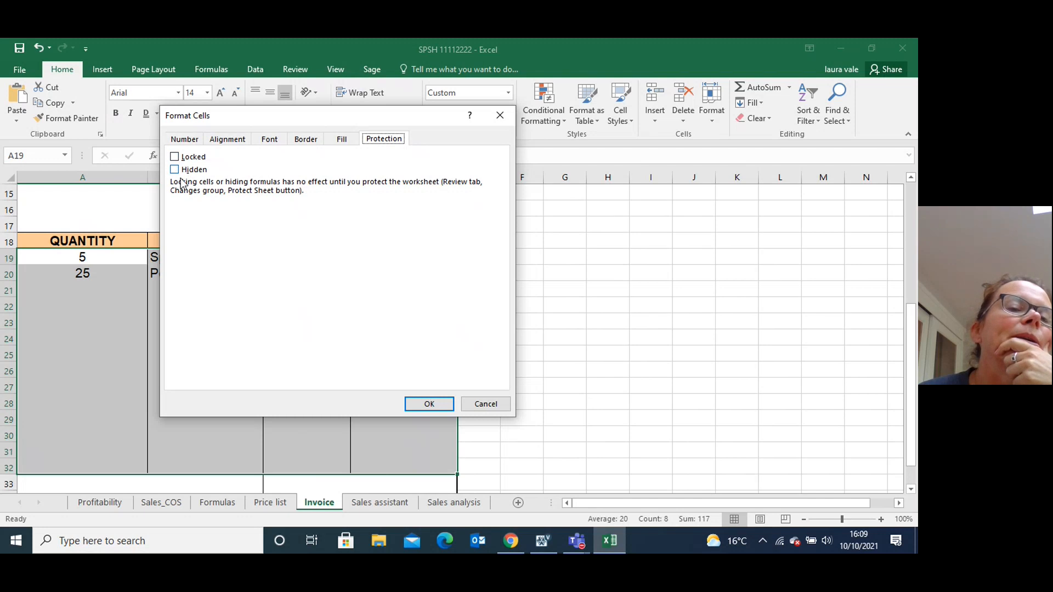
click(177, 158)
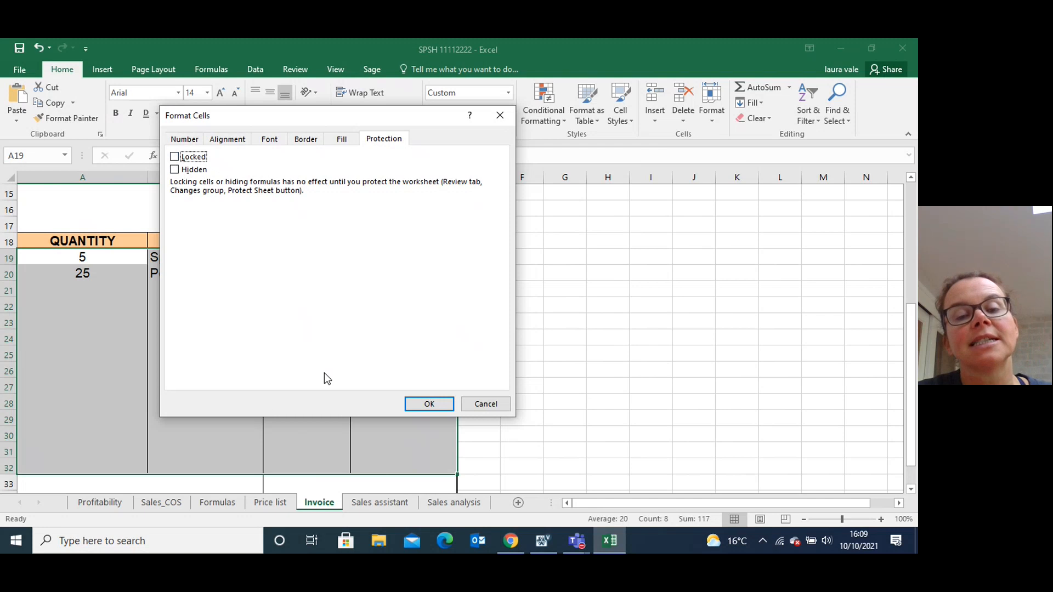
click(427, 404)
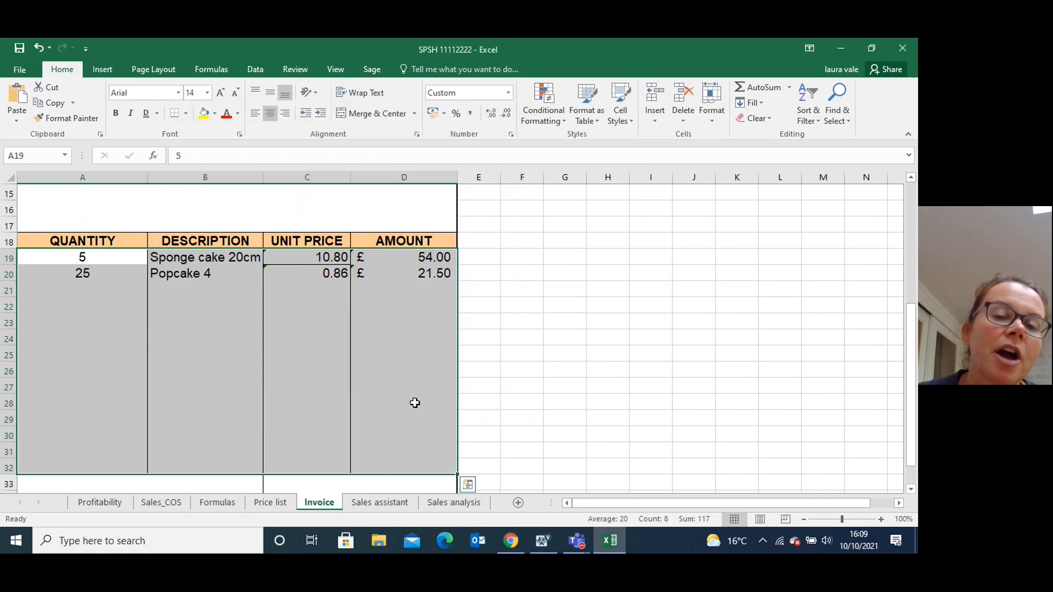
drag(910, 430, 605, 240)
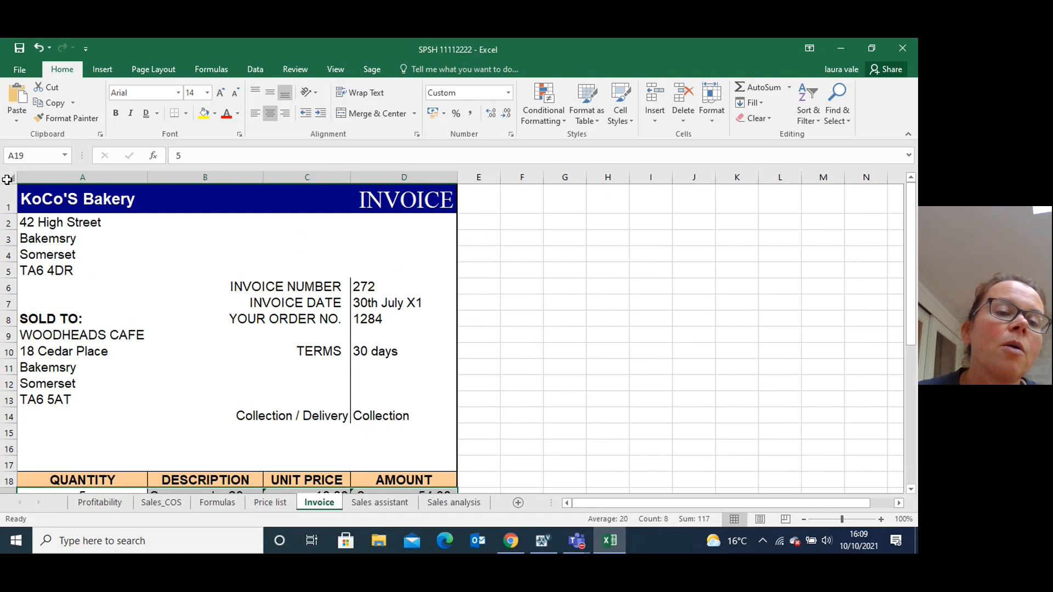
- Protect the Invoice worksheet with no password, leaving the unlocked entry cells editable
click(7, 179)
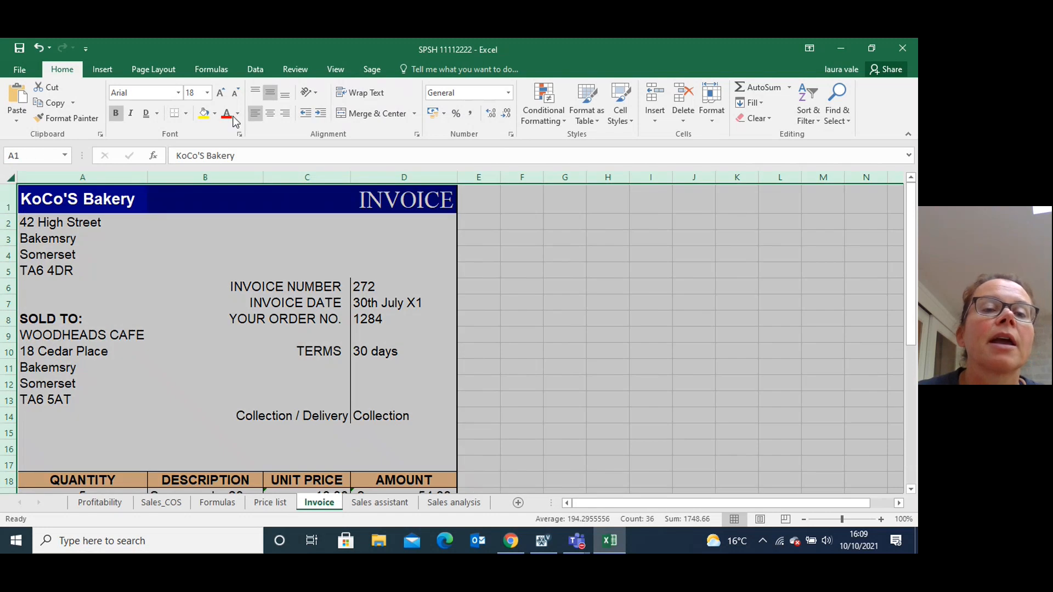
click(286, 71)
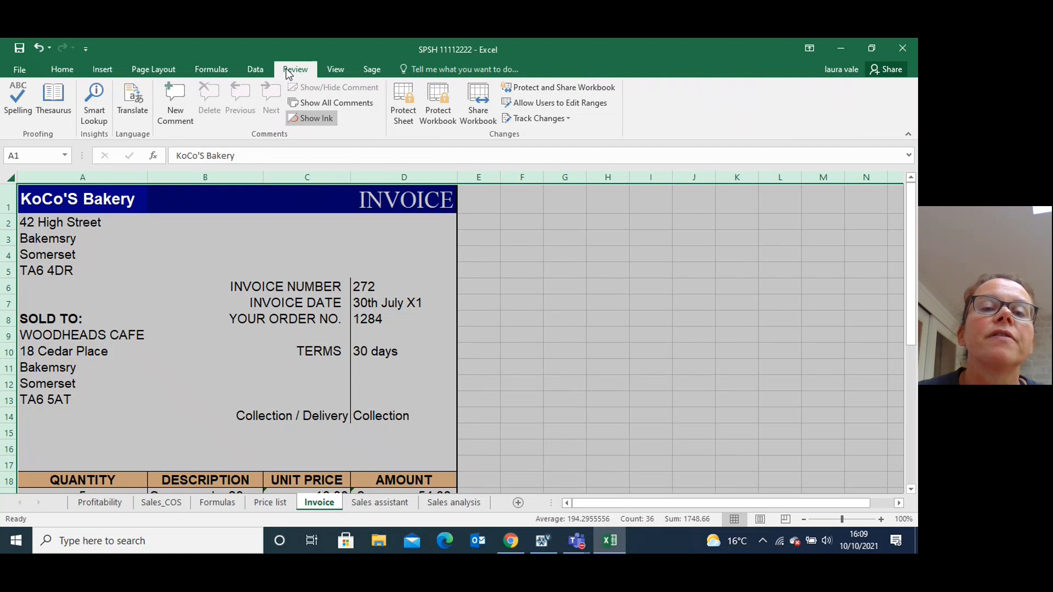
click(403, 112)
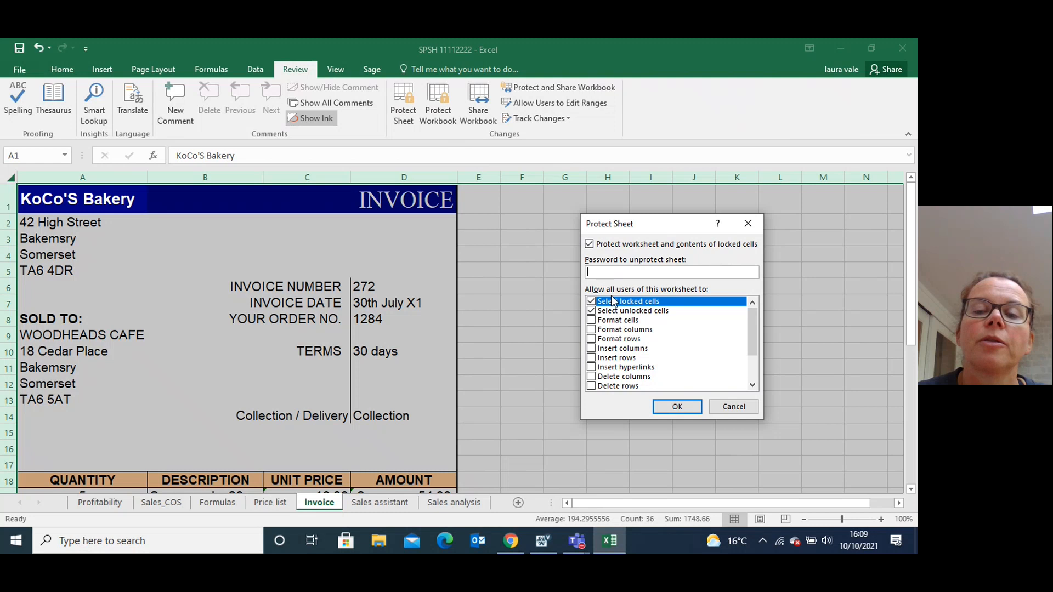
click(663, 410)
click(792, 412)
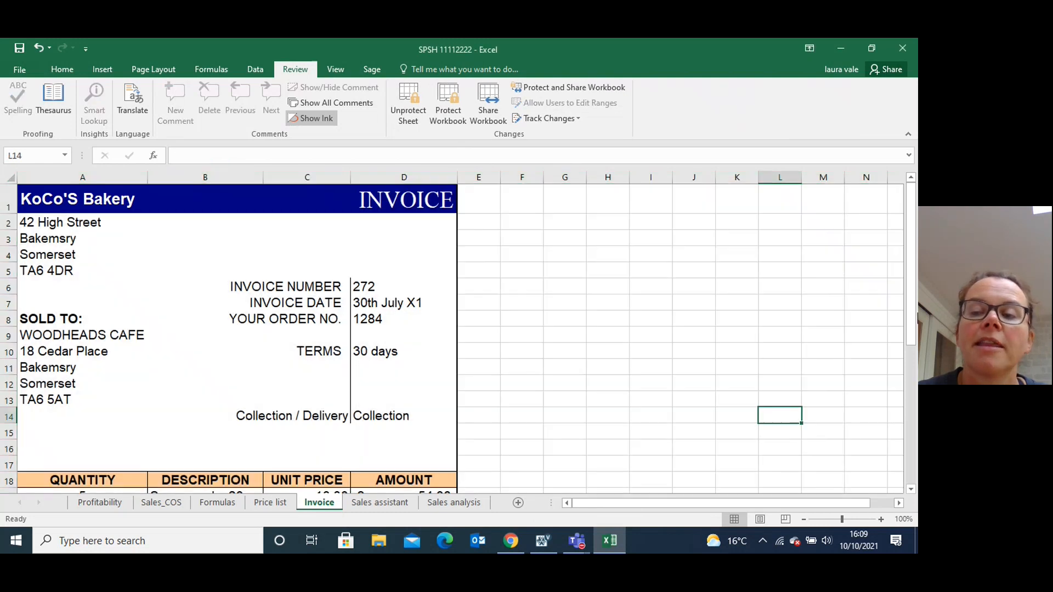
- Type test text 'hjkhk' into unlocked cell B24, then delete it
drag(910, 296, 910, 422)
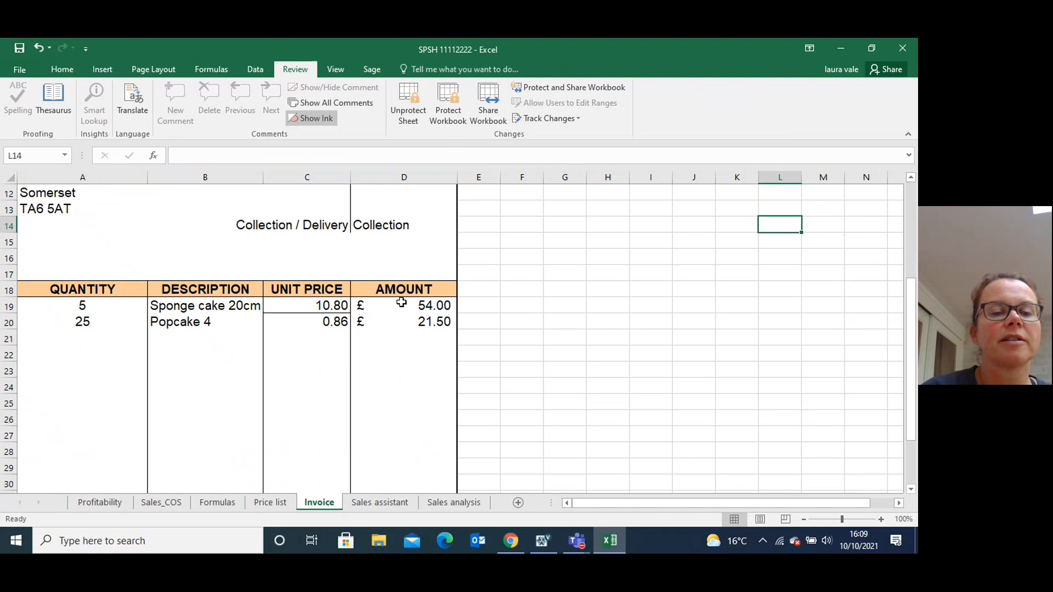
click(208, 381)
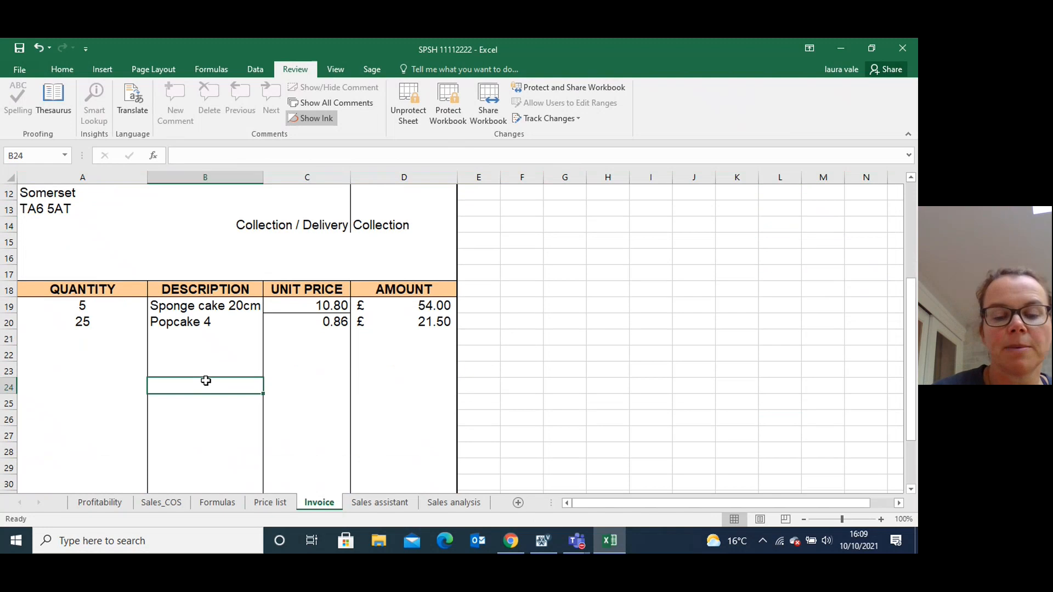
text(hjkhk)
key(Return)
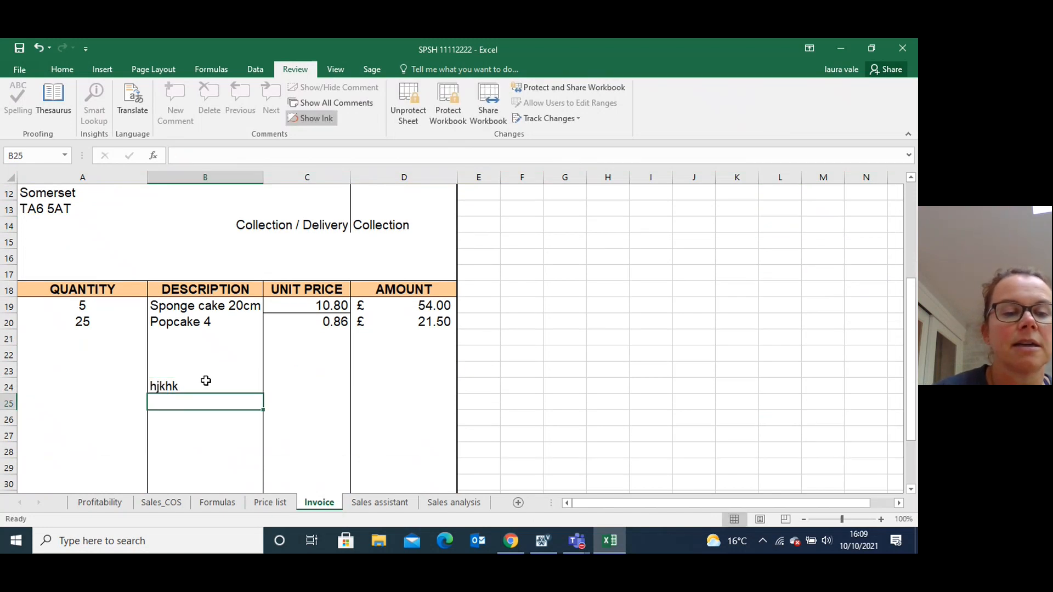
click(205, 380)
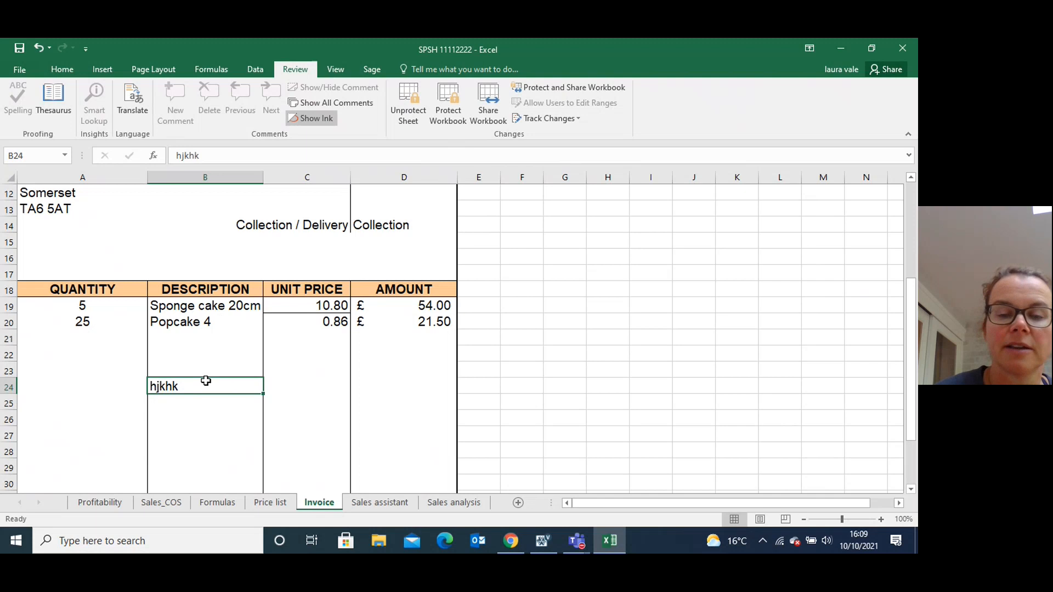
key(Delete)
- Try editing locked cell B15 and dismiss the protected-sheet warning
drag(908, 330, 908, 304)
click(178, 287)
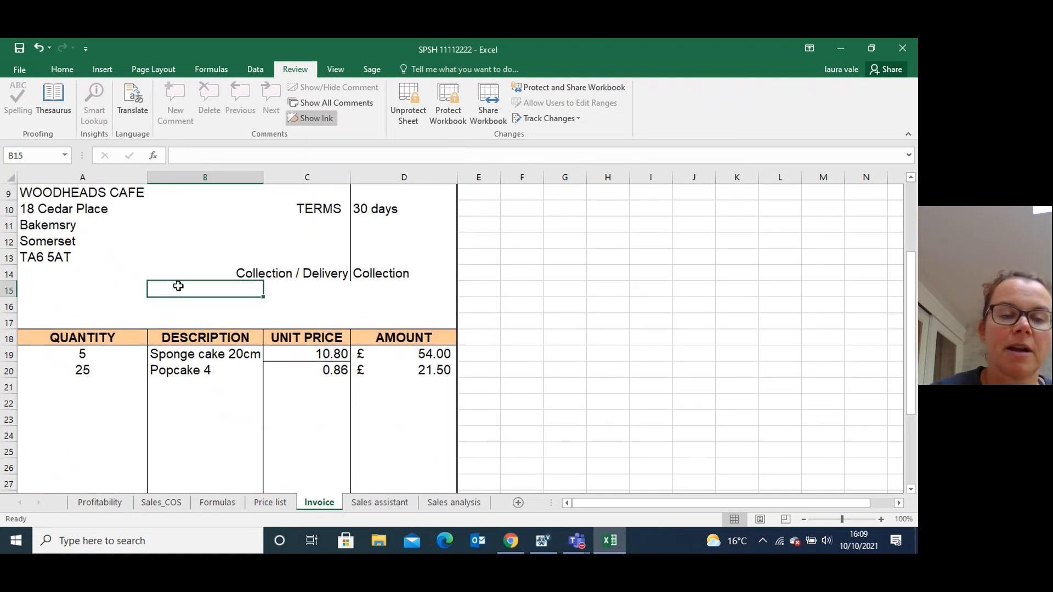
double_click(179, 285)
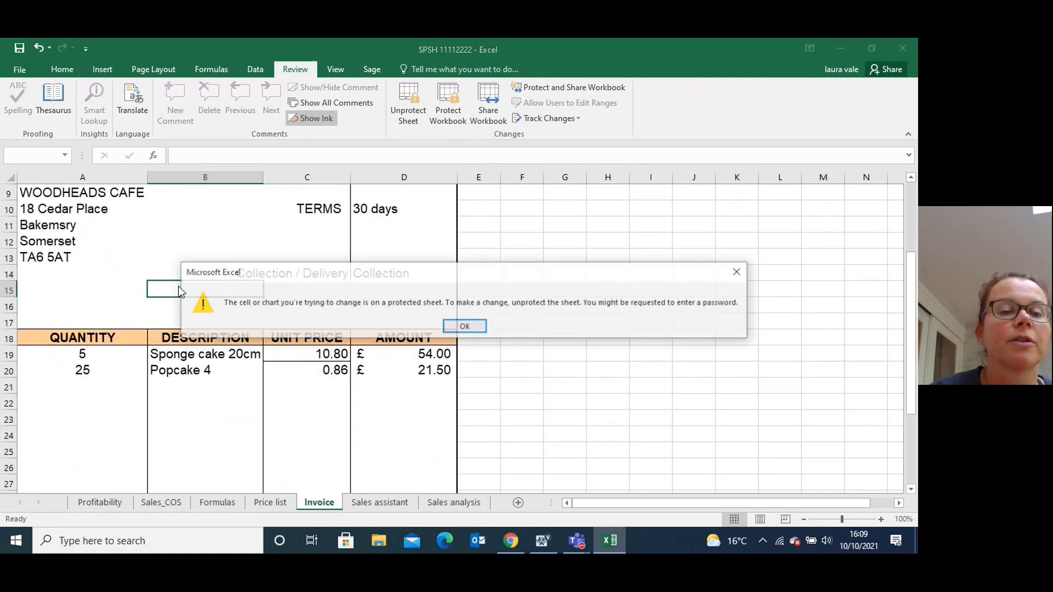
click(464, 327)
click(466, 323)
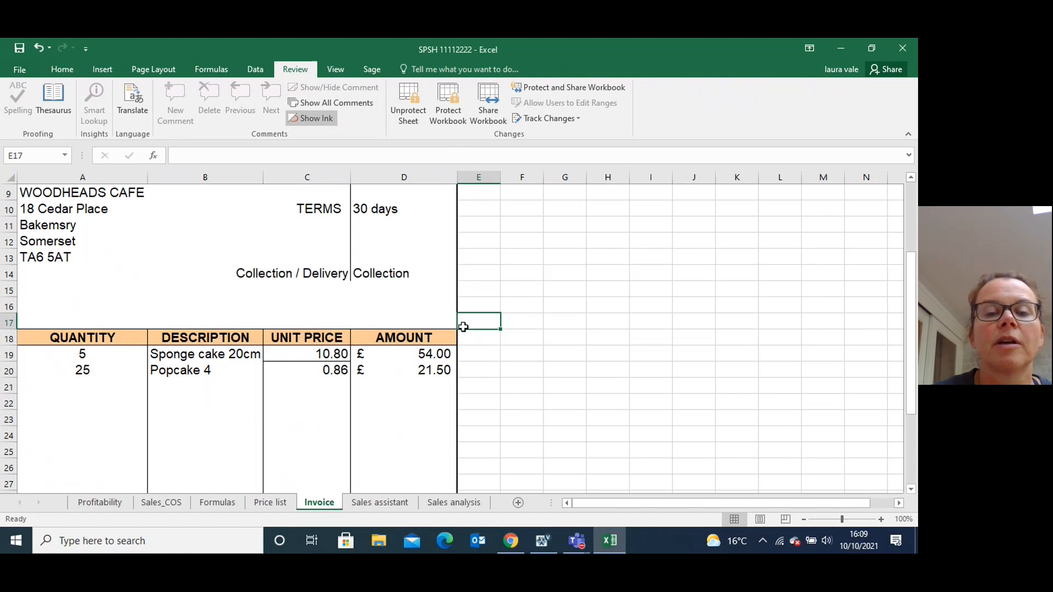
- Mark Task 3 part (b) as completed in Surpass and go back to Excel
click(544, 538)
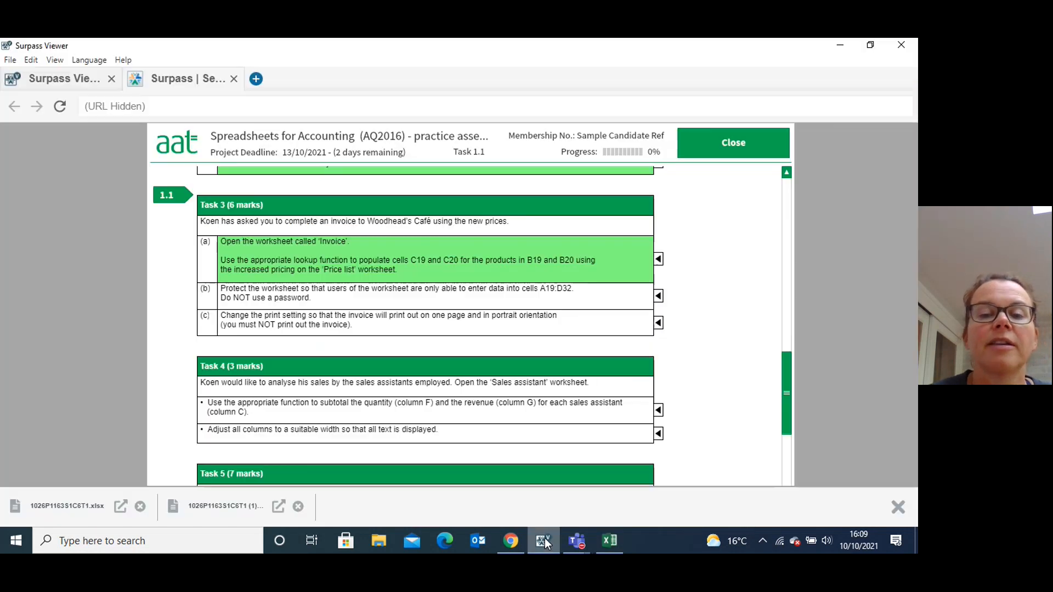
click(657, 296)
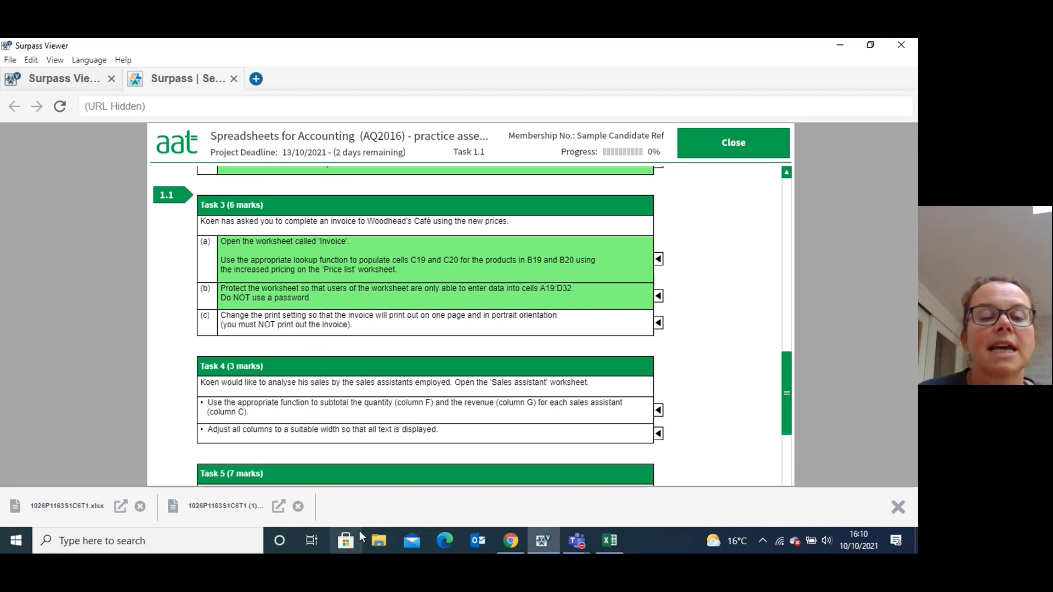
click(607, 543)
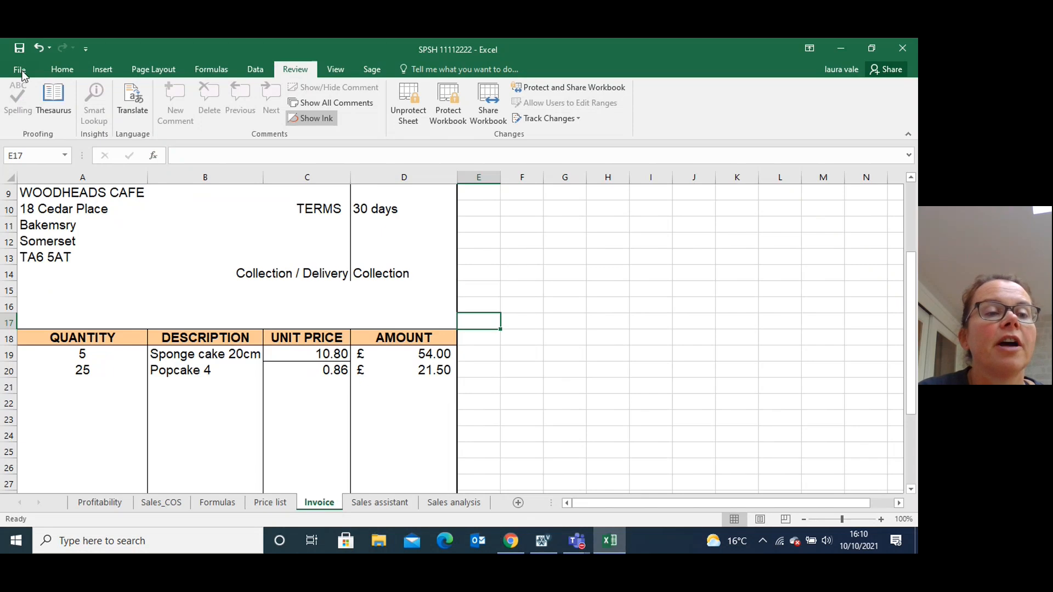
- Set the invoice's Page Setup to portrait orientation, fitted to 1 page
click(20, 70)
click(35, 234)
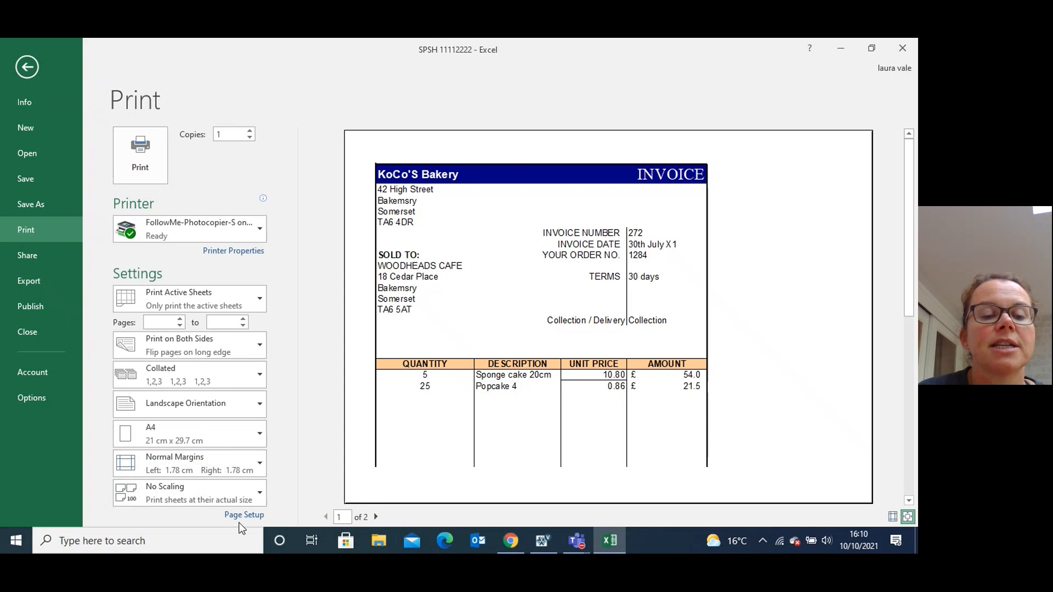
click(238, 515)
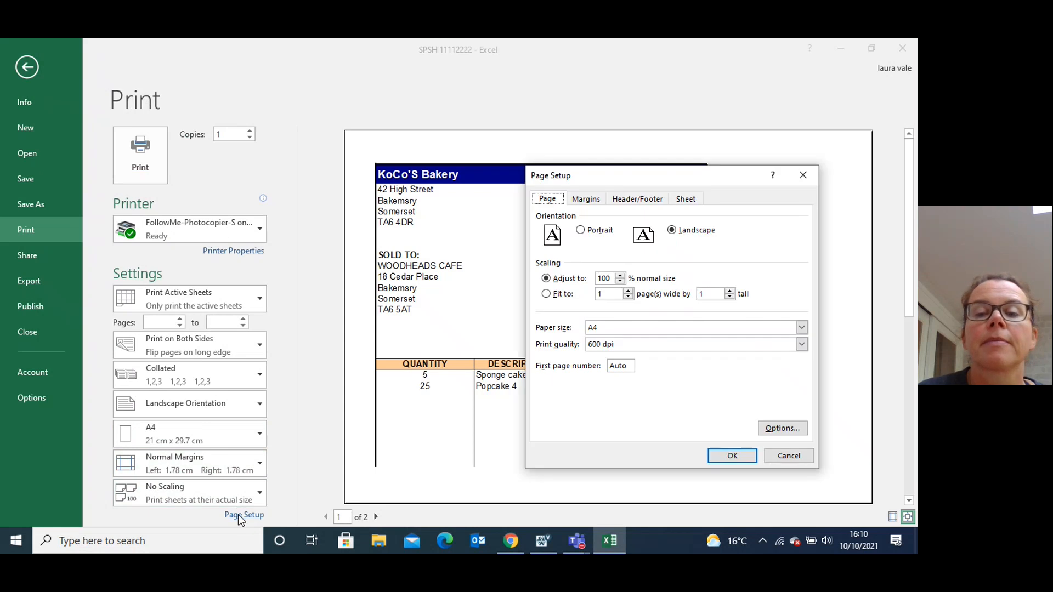
click(581, 230)
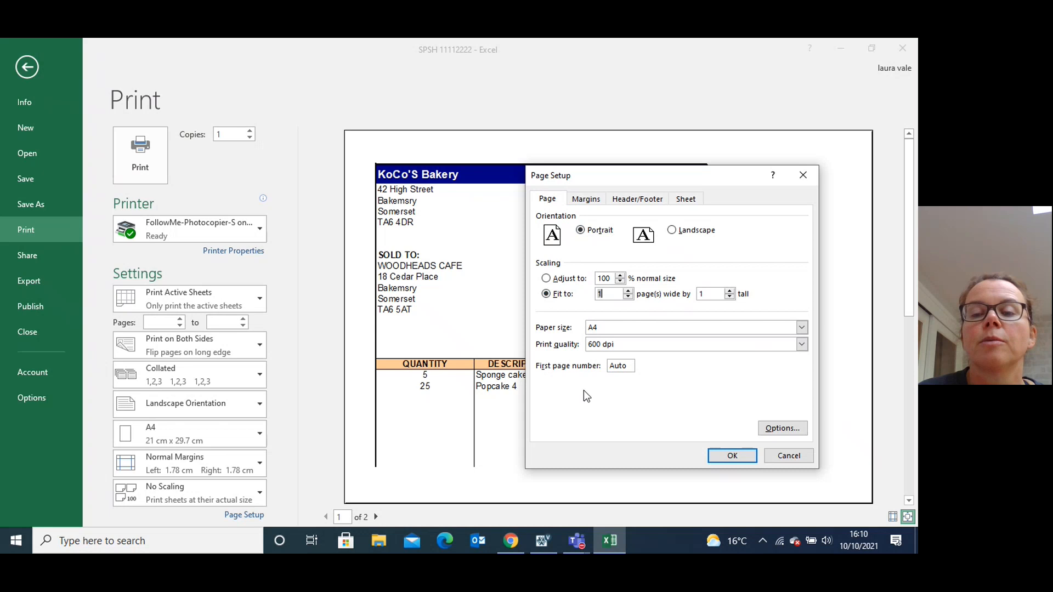
click(724, 455)
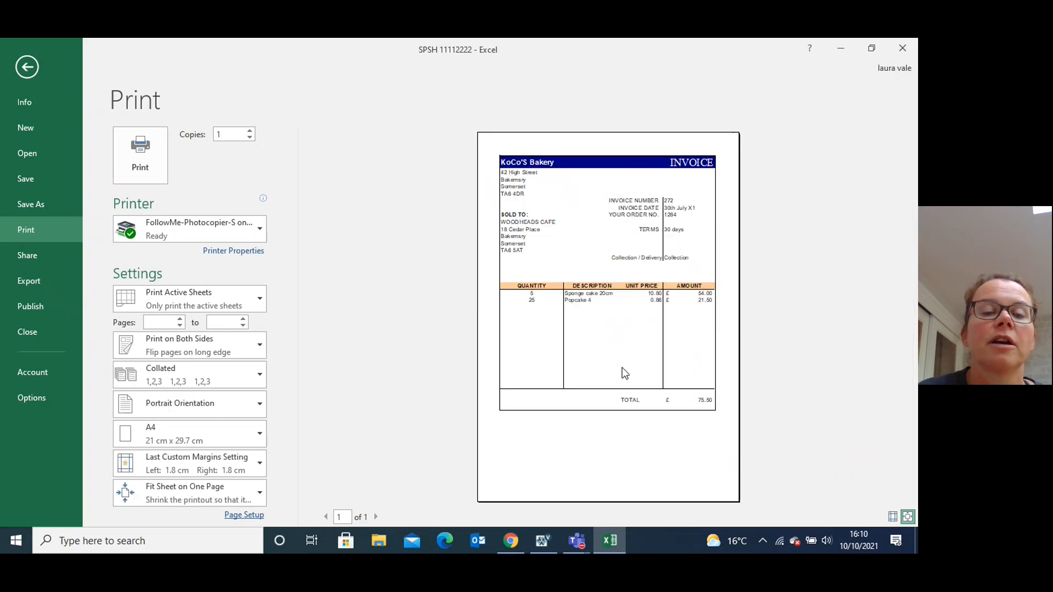
- Check the single-page layout in Page Break Preview, then return to Normal view
click(26, 69)
click(59, 70)
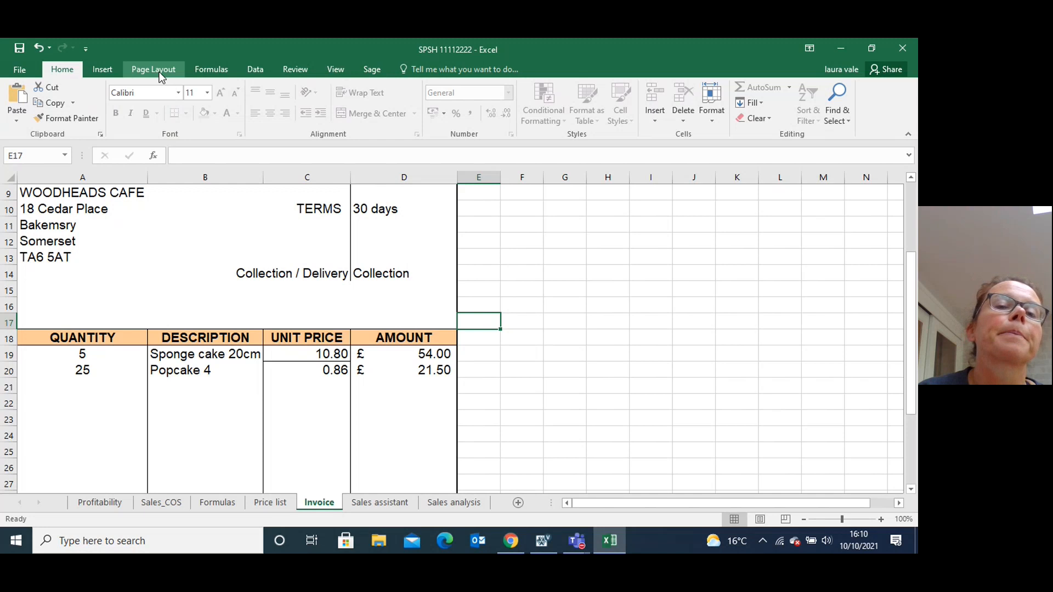
click(333, 71)
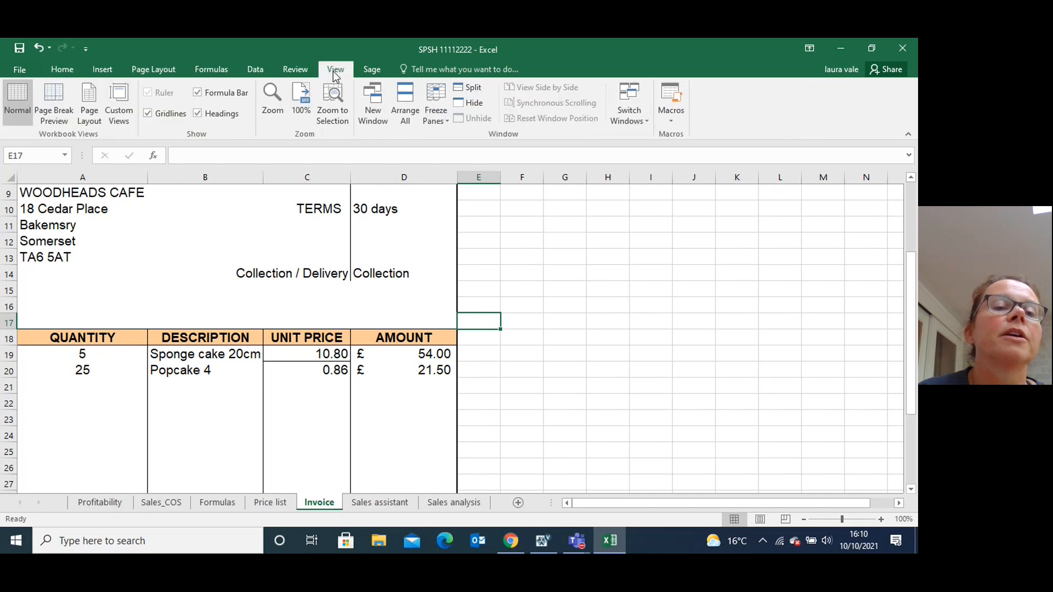
click(54, 101)
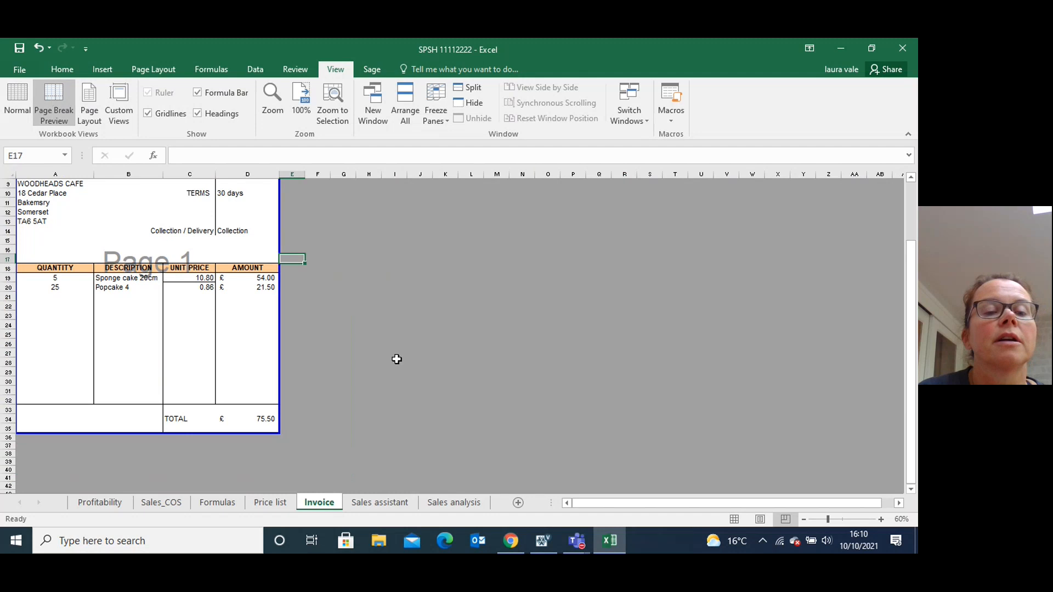
mouse_move(910, 329)
mouse_down()
mouse_move(907, 267)
mouse_move(907, 327)
mouse_up()
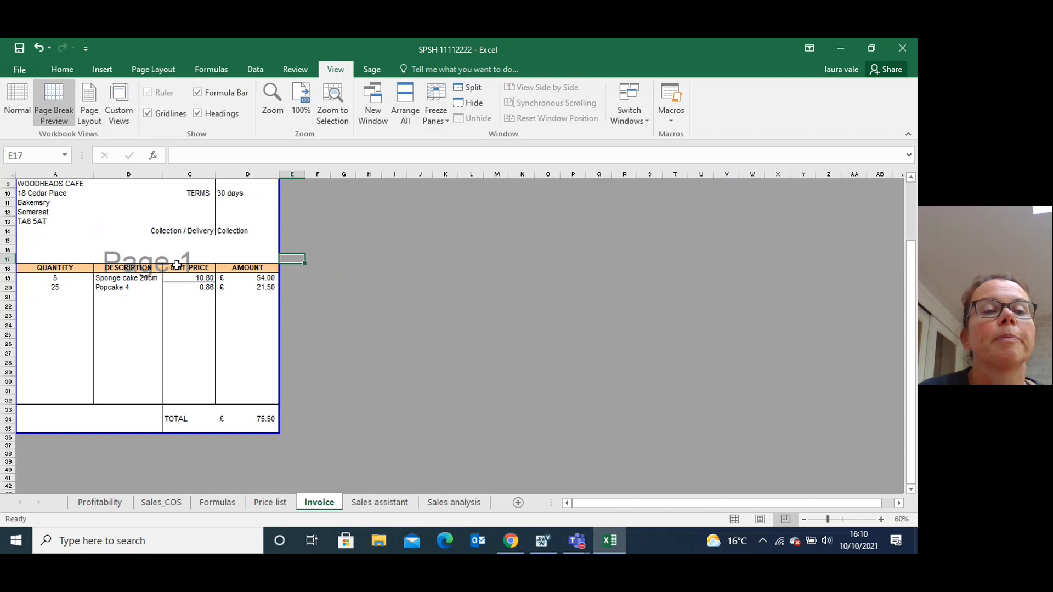
click(17, 102)
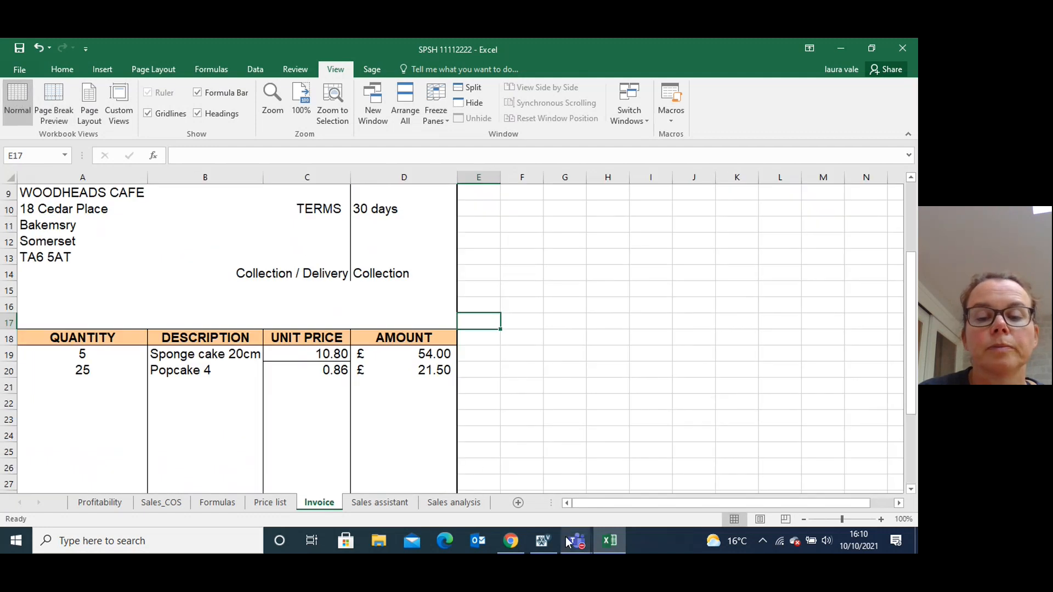
click(543, 541)
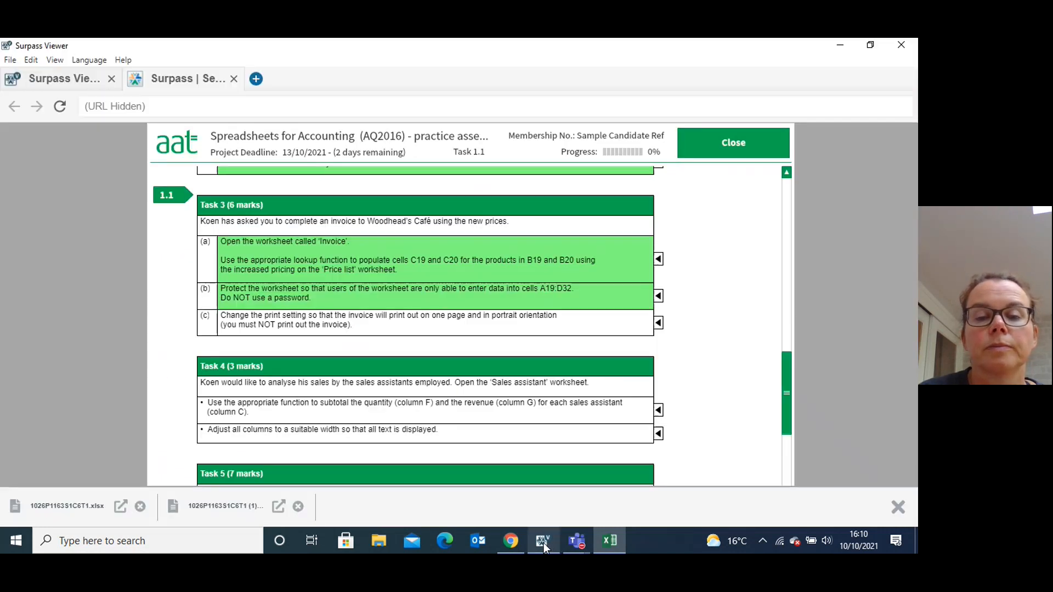
- Mark Task 3 part (c) done, read Tasks 4 and 5, then return to Excel
click(658, 323)
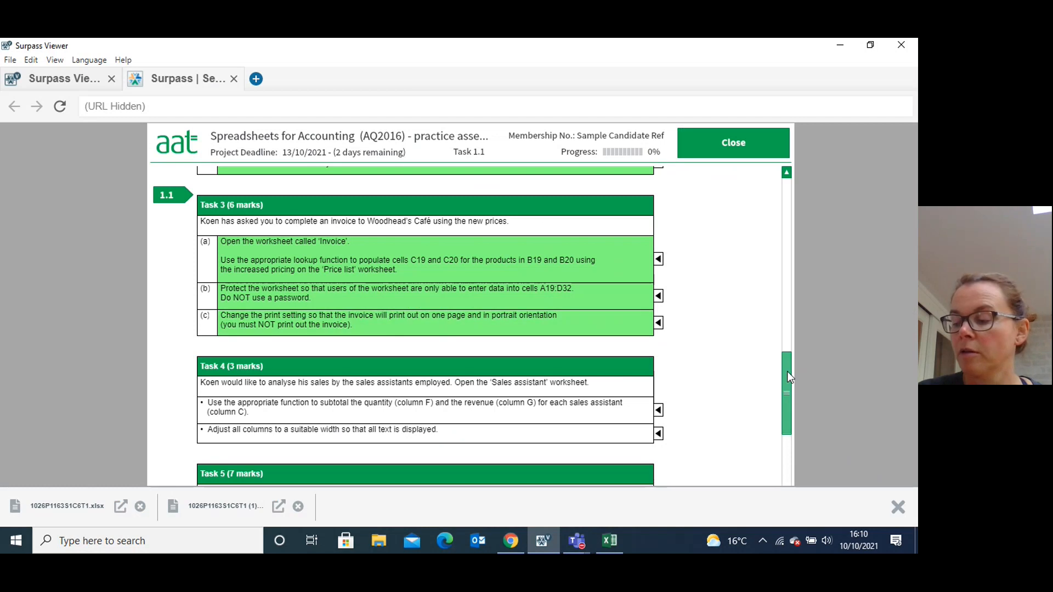
drag(787, 370, 787, 378)
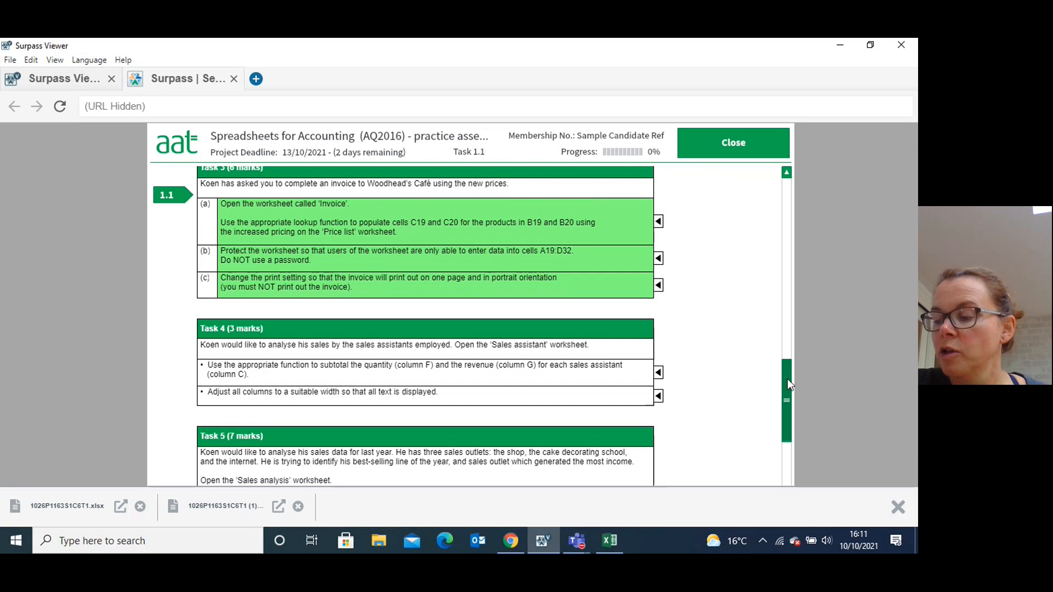
drag(787, 379, 792, 405)
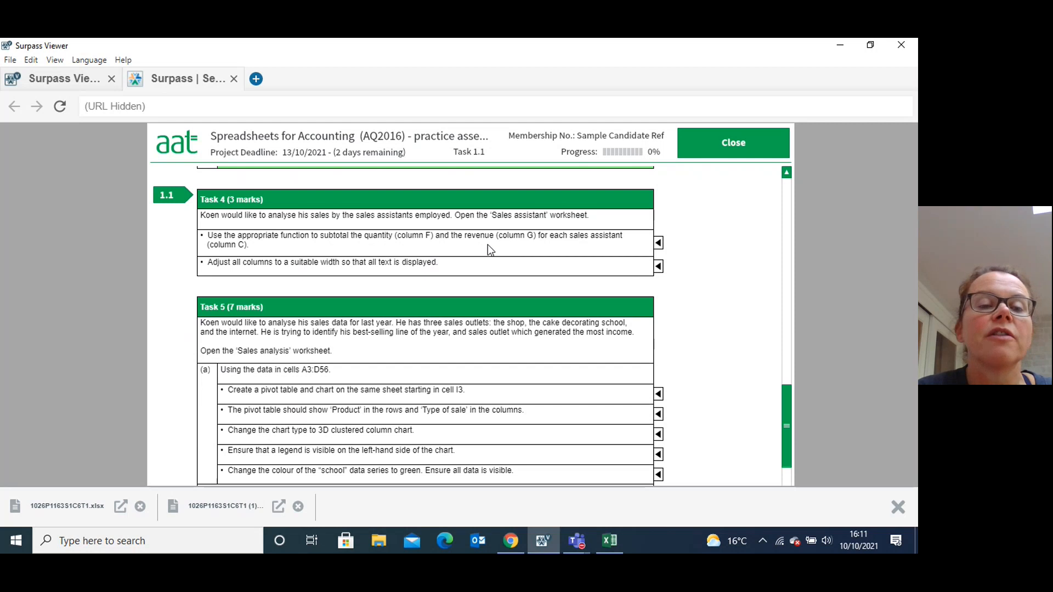
click(609, 541)
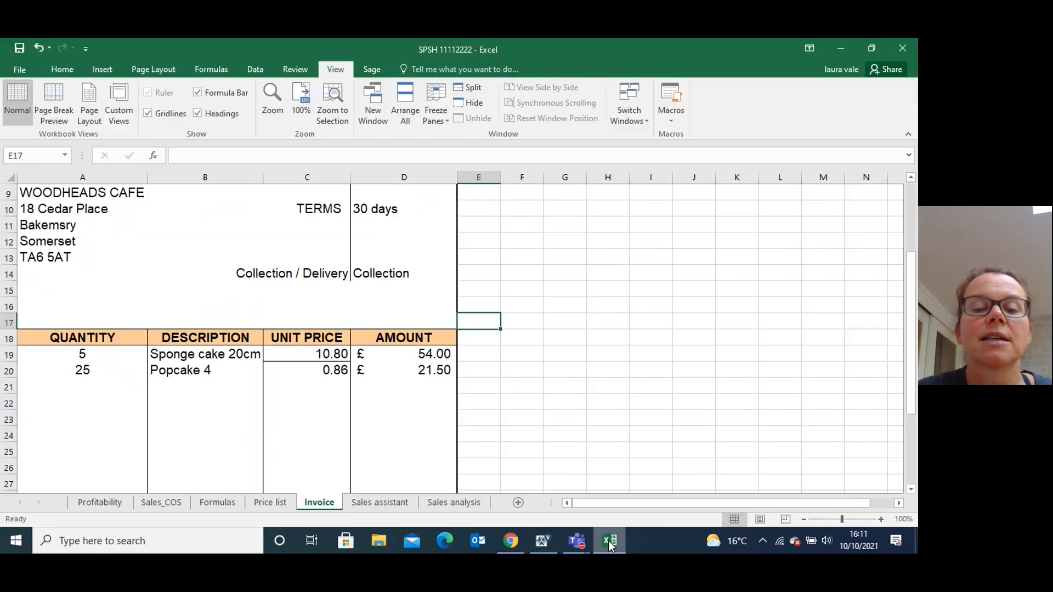
- Sort the Sales assistant sheet data A3:G56 by Sales Assistant, A to Z
click(380, 502)
mouse_move(910, 283)
mouse_down()
mouse_move(911, 299)
mouse_move(911, 282)
mouse_up()
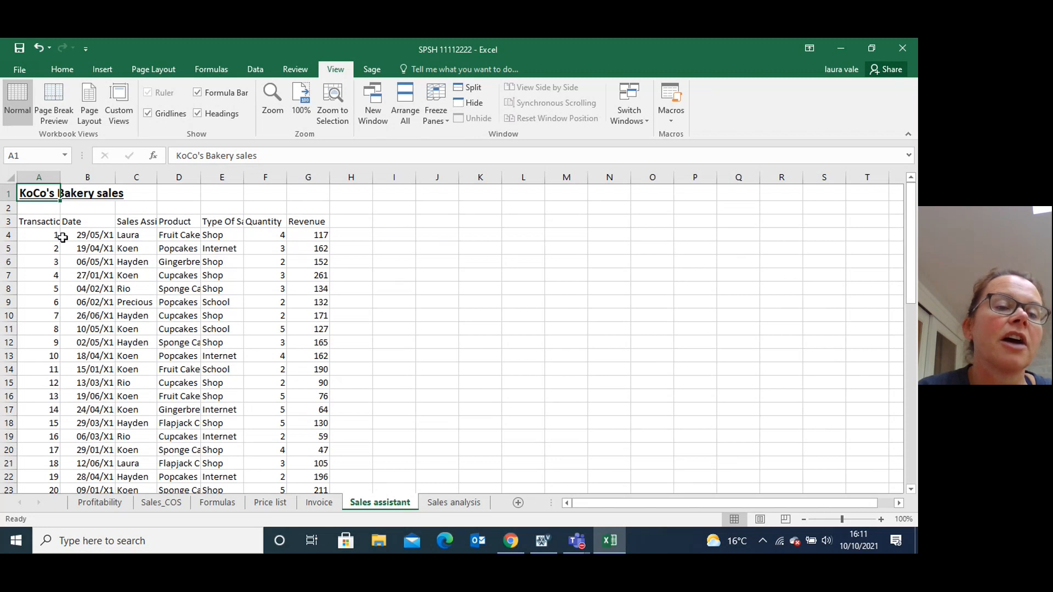
drag(36, 222, 294, 467)
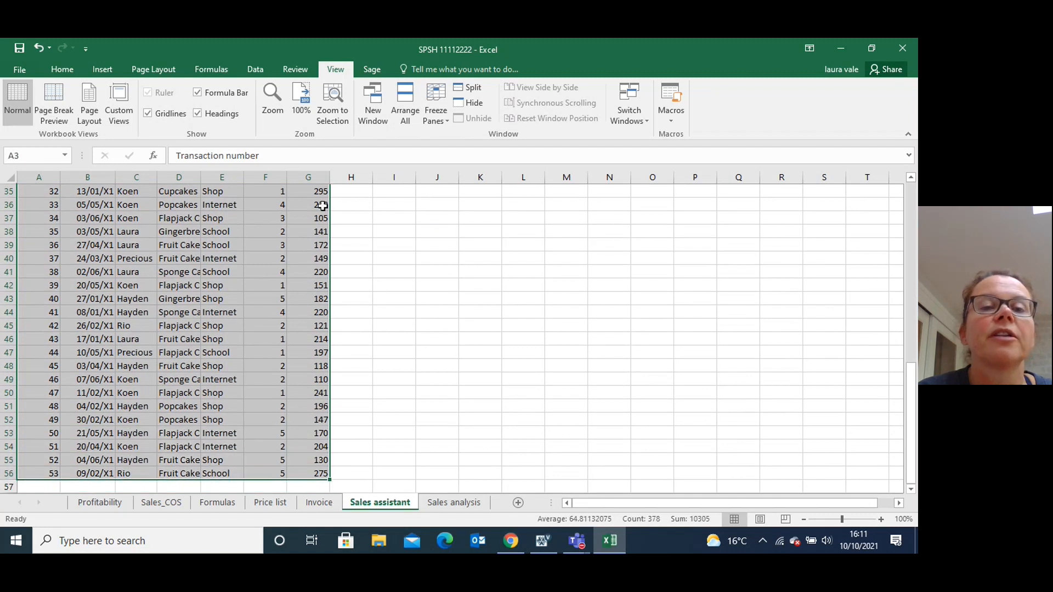
click(255, 69)
click(410, 113)
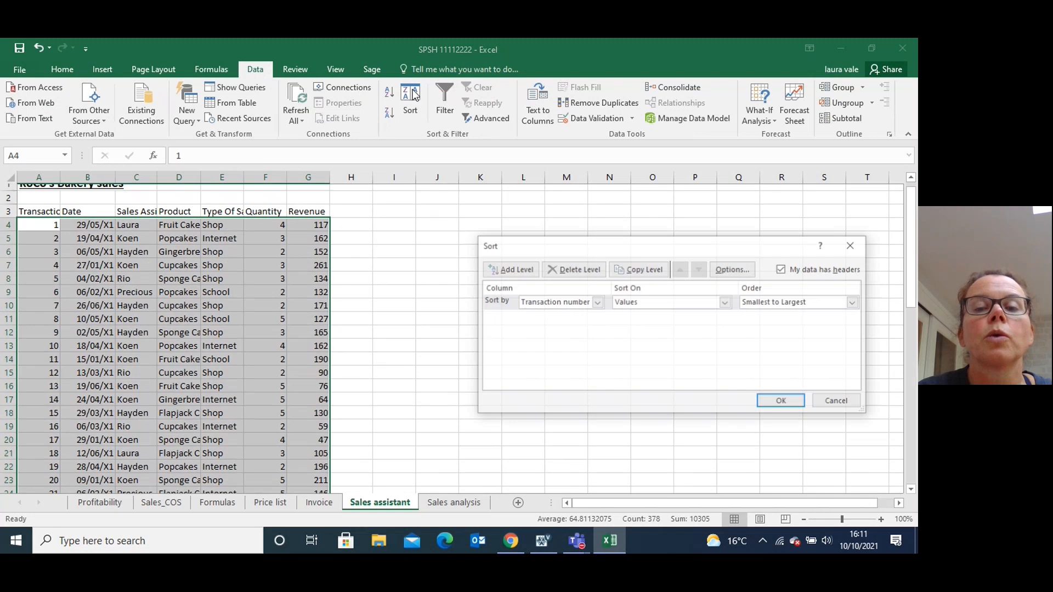
click(588, 302)
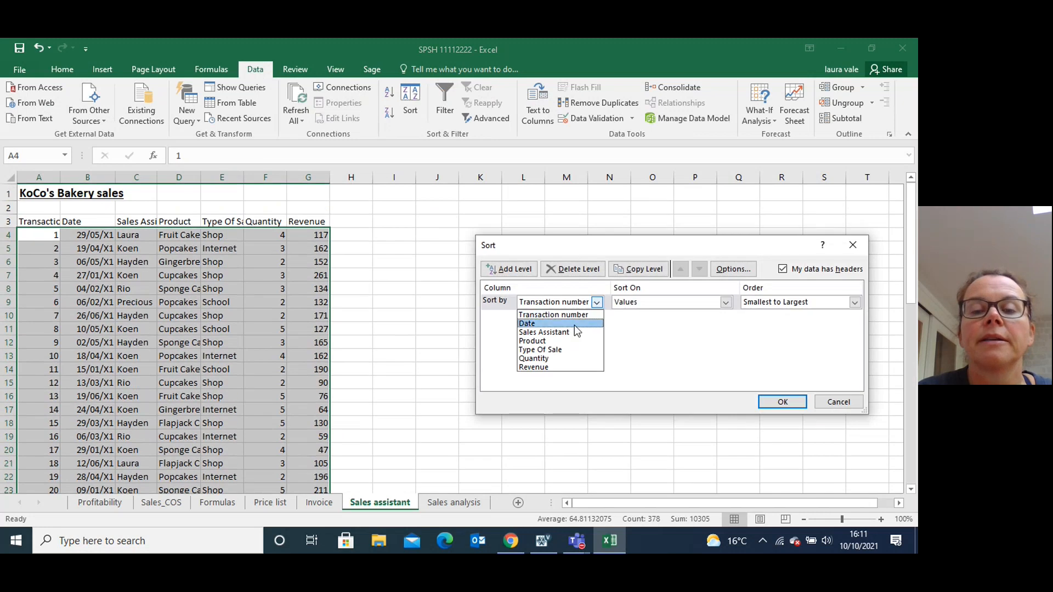
click(569, 333)
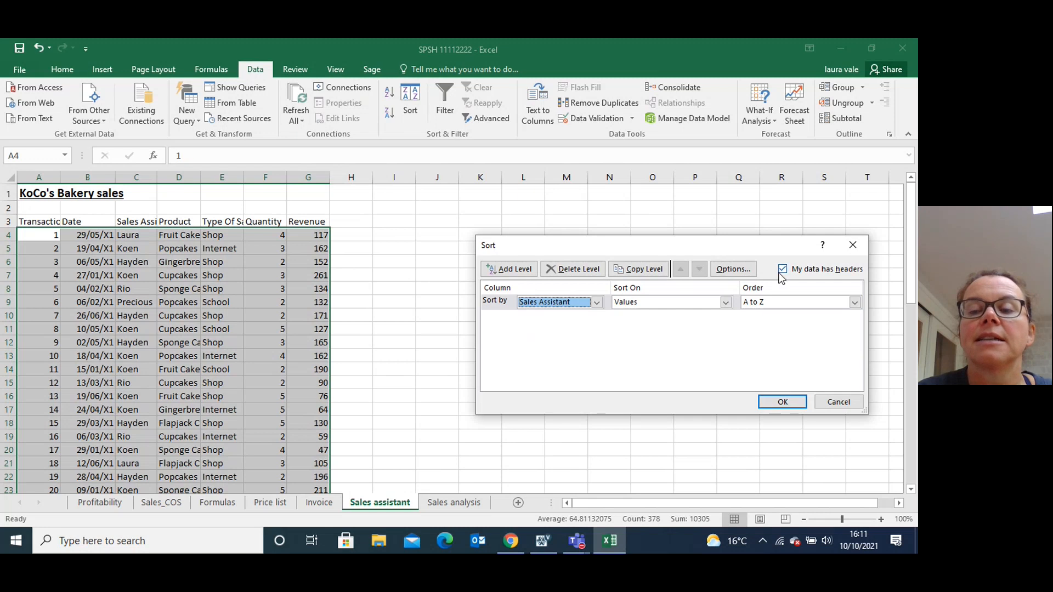
click(781, 401)
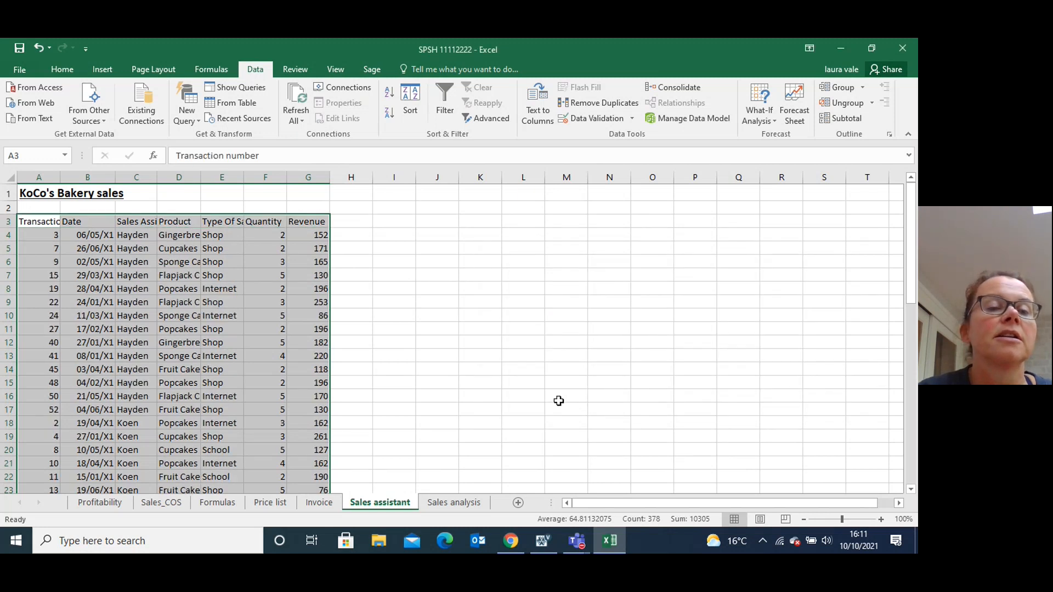
click(580, 401)
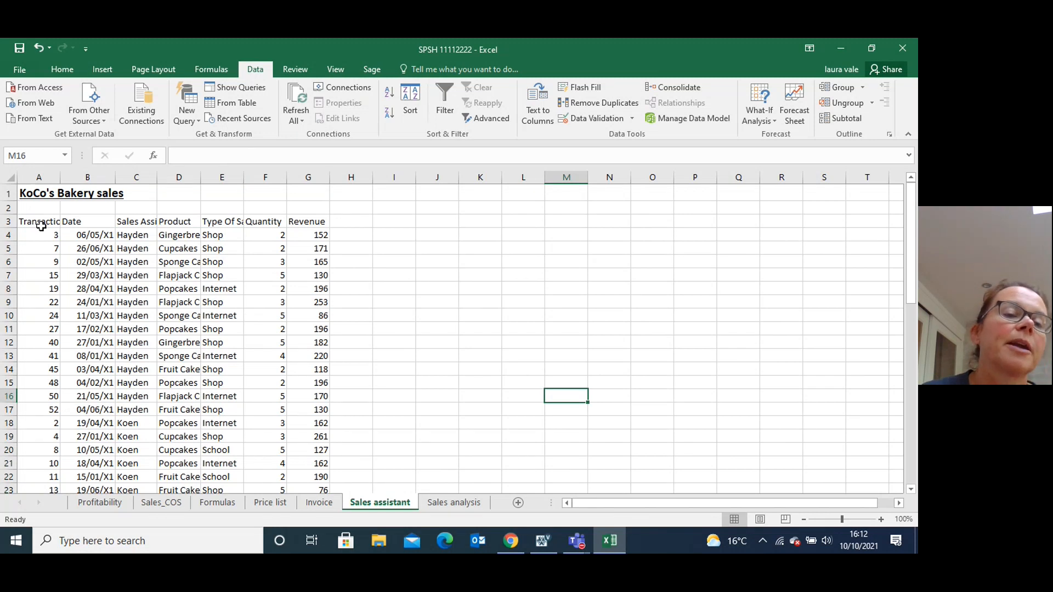
- Open Subtotal for A3:G56 and choose At each change in: Sales Assistant
drag(41, 227, 299, 460)
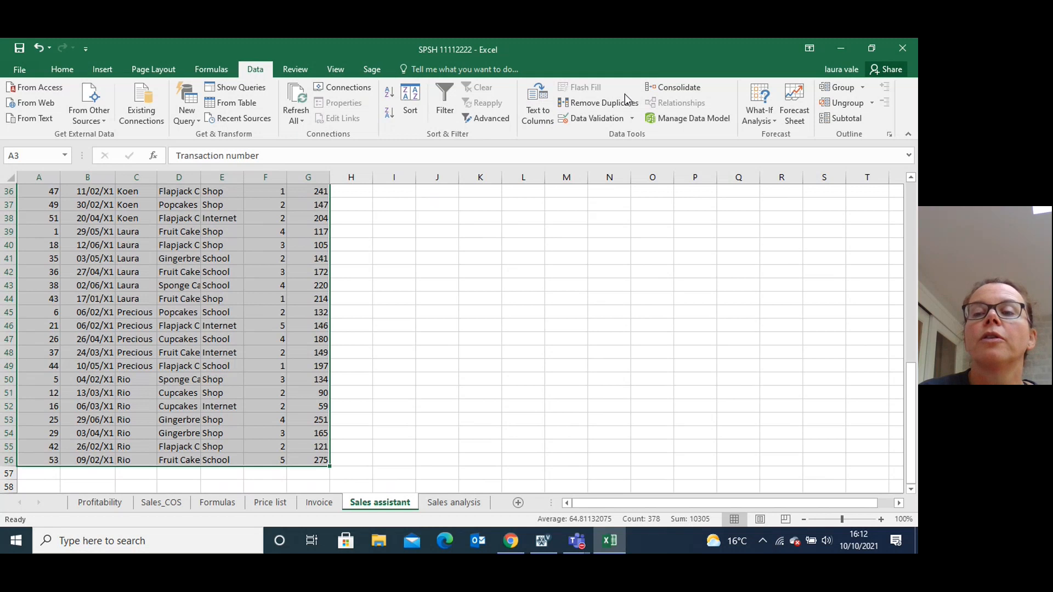
click(836, 120)
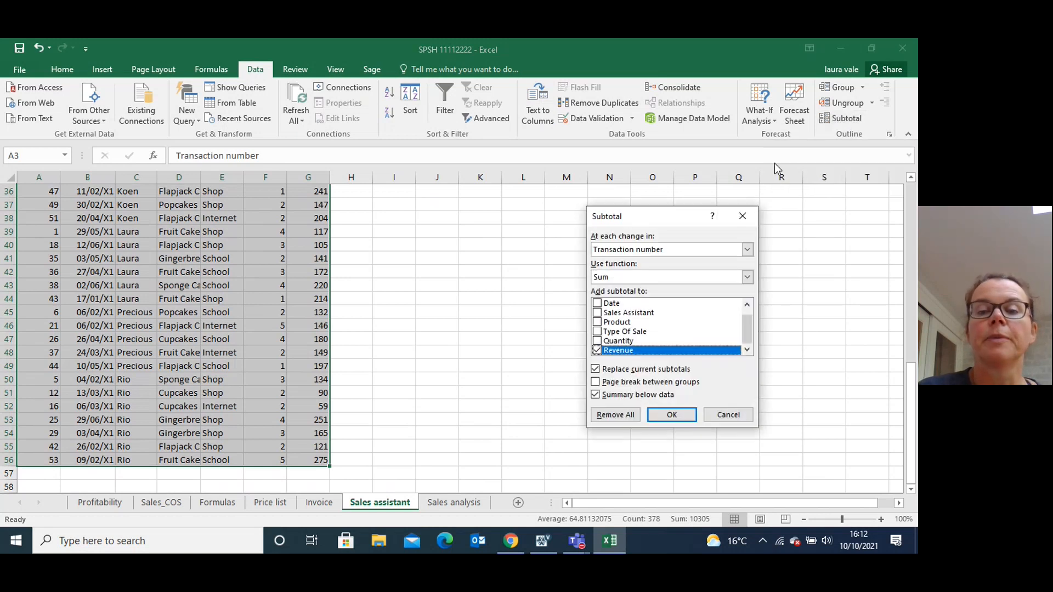
click(747, 250)
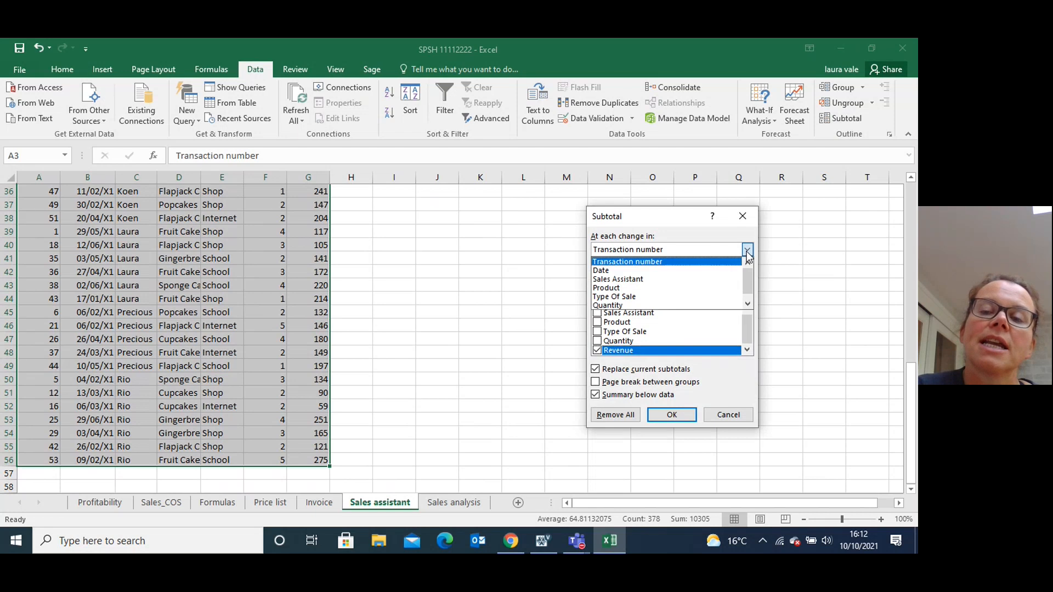
click(715, 280)
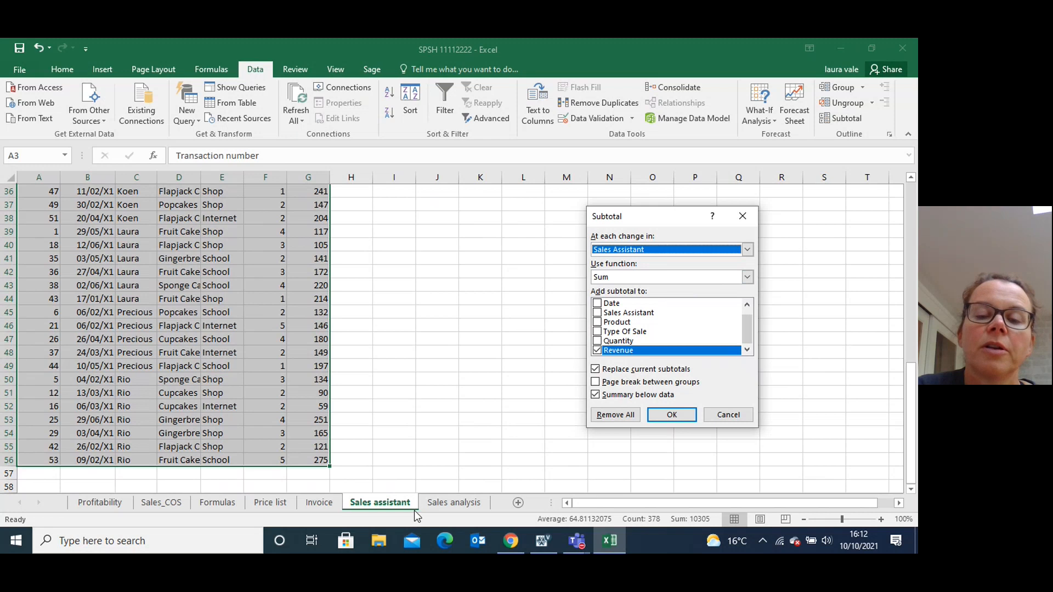
- Tick the Task 4 bullet on subtotalling quantity and revenue per sales assistant
click(543, 539)
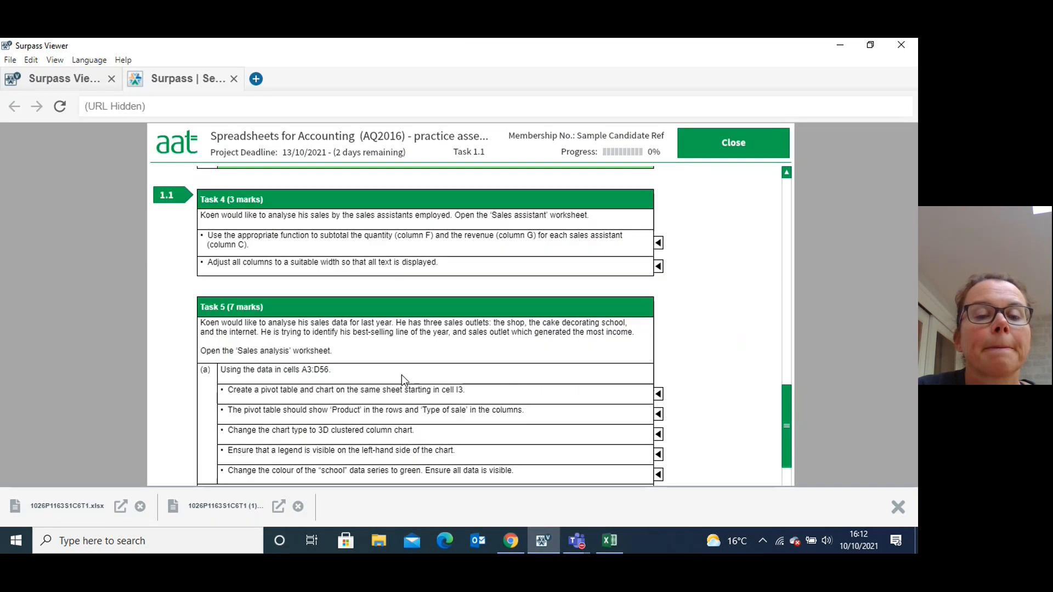
click(658, 243)
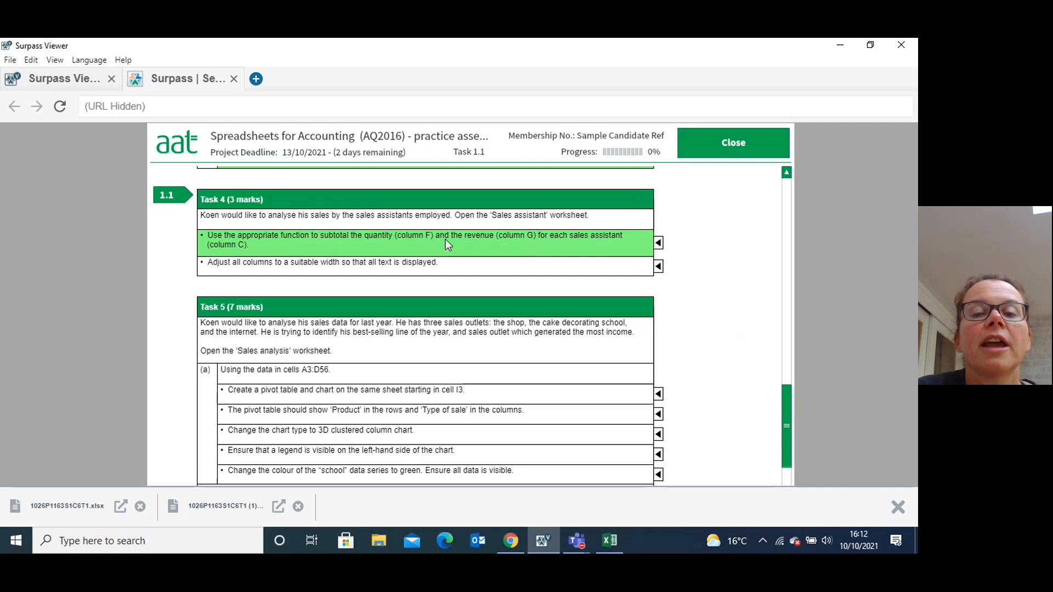
- Subtotal Quantity and Revenue for each sales assistant, then check Hayden's subtotal formulas
click(601, 540)
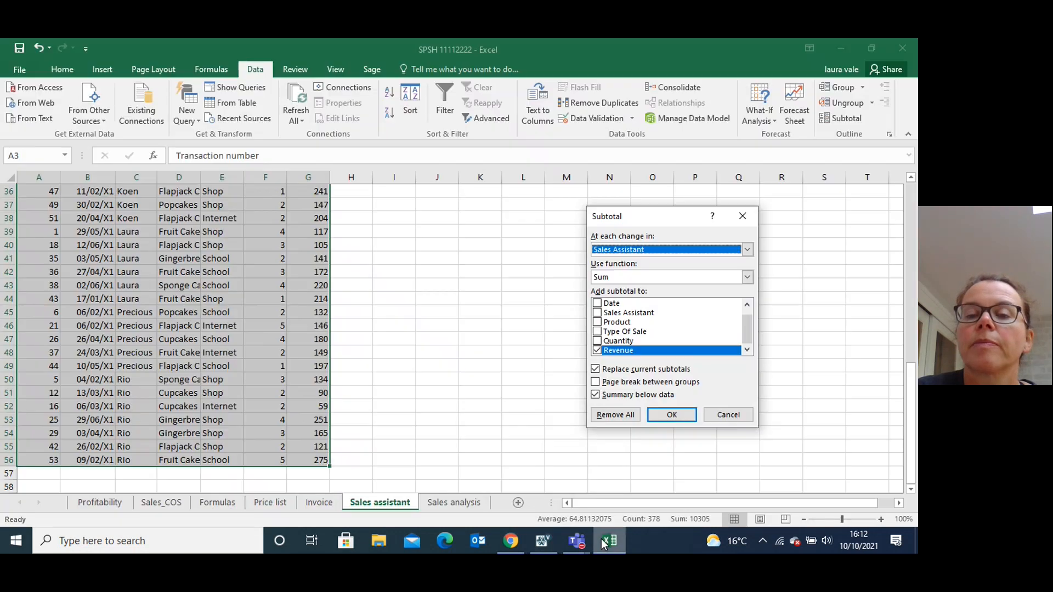
click(598, 341)
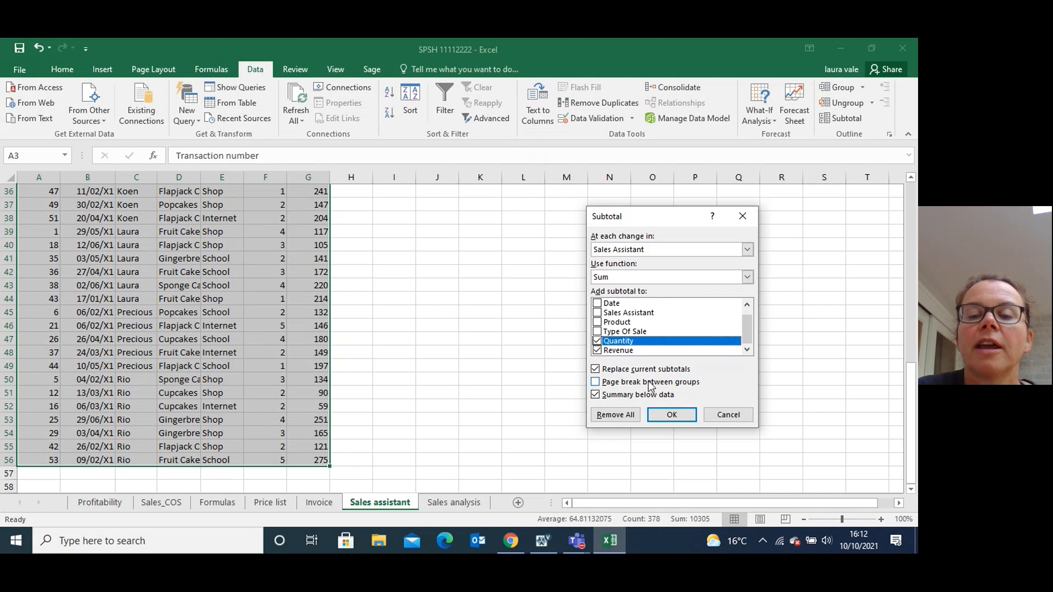
click(672, 414)
drag(910, 372, 899, 193)
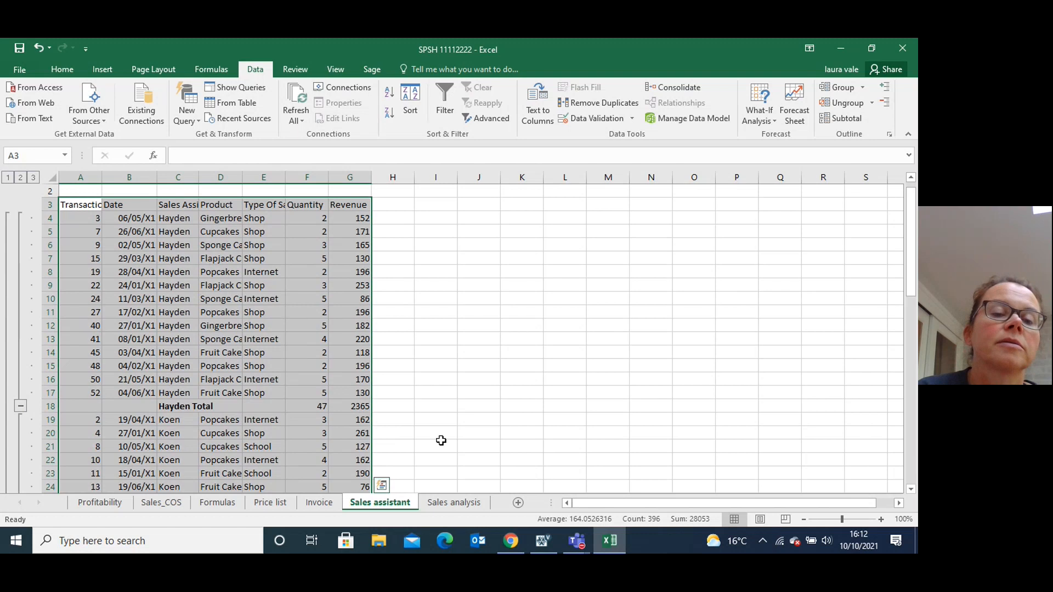
click(319, 407)
click(341, 405)
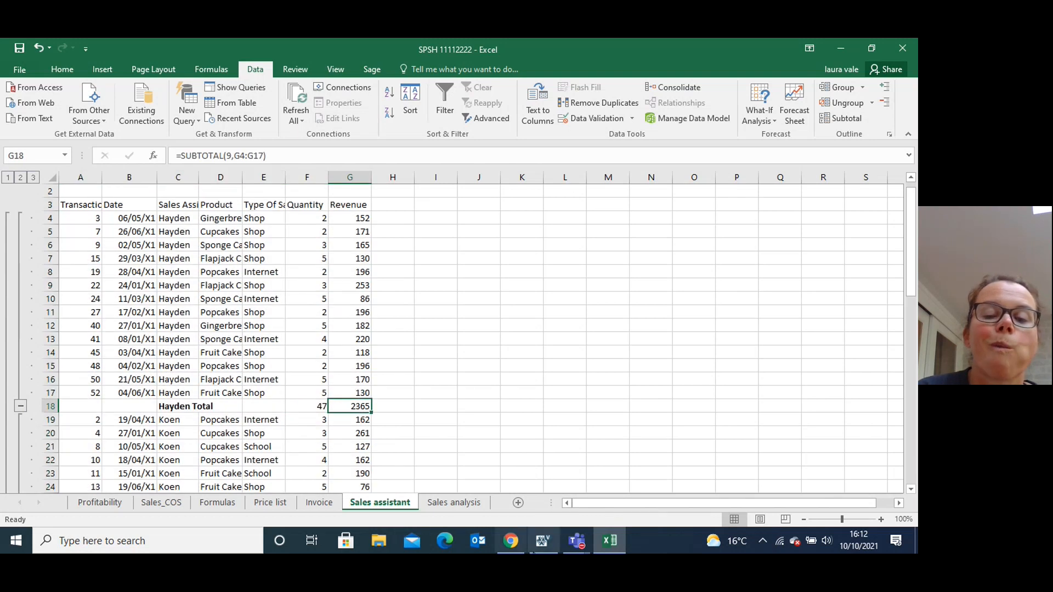
click(542, 543)
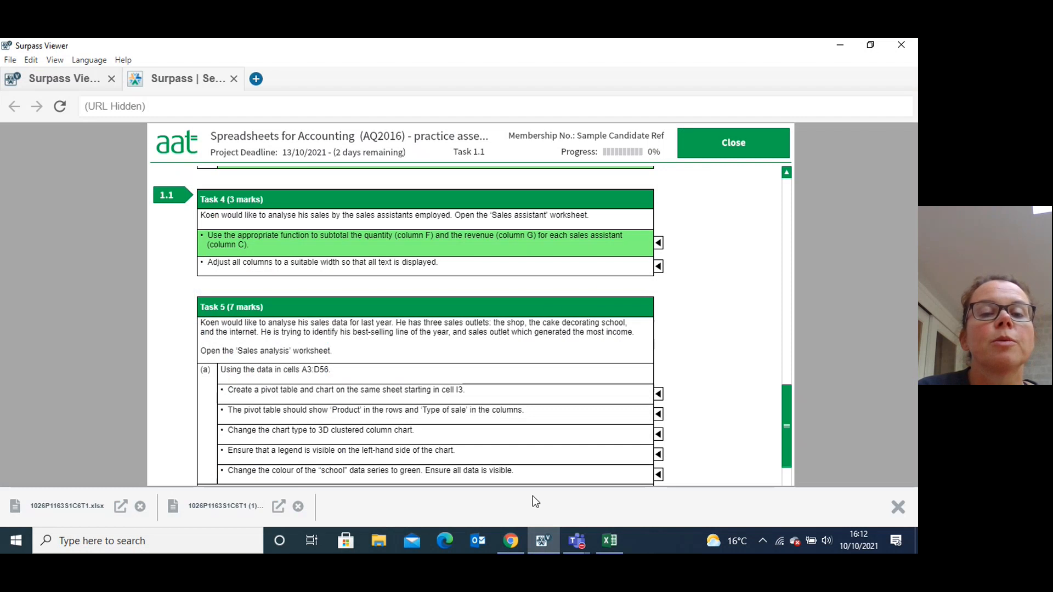
click(608, 542)
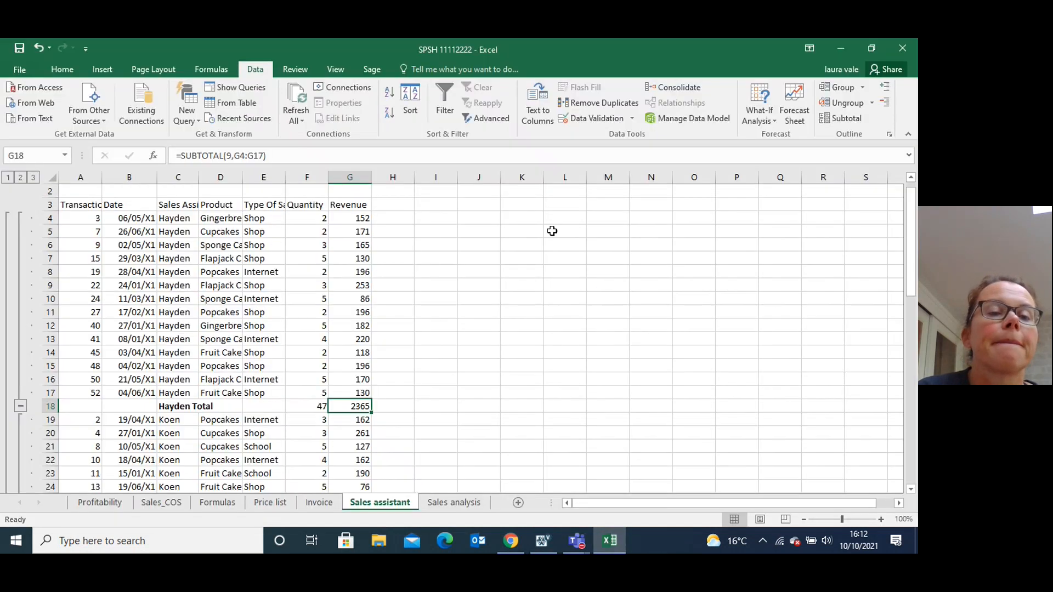
- AutoFit columns A–G so all their text is fully displayed
click(264, 207)
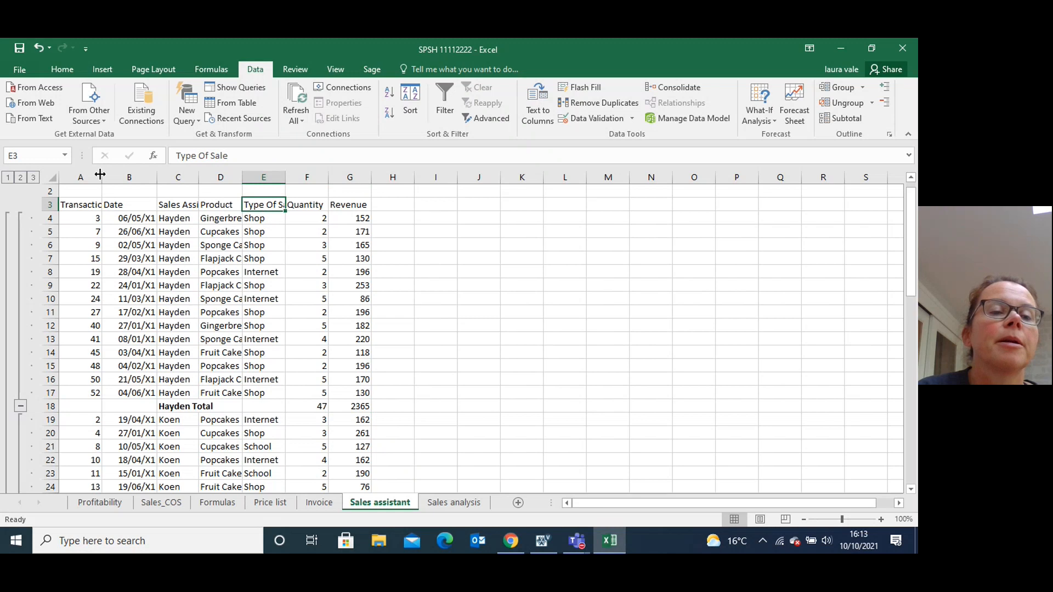
drag(94, 177, 369, 178)
double_click(371, 177)
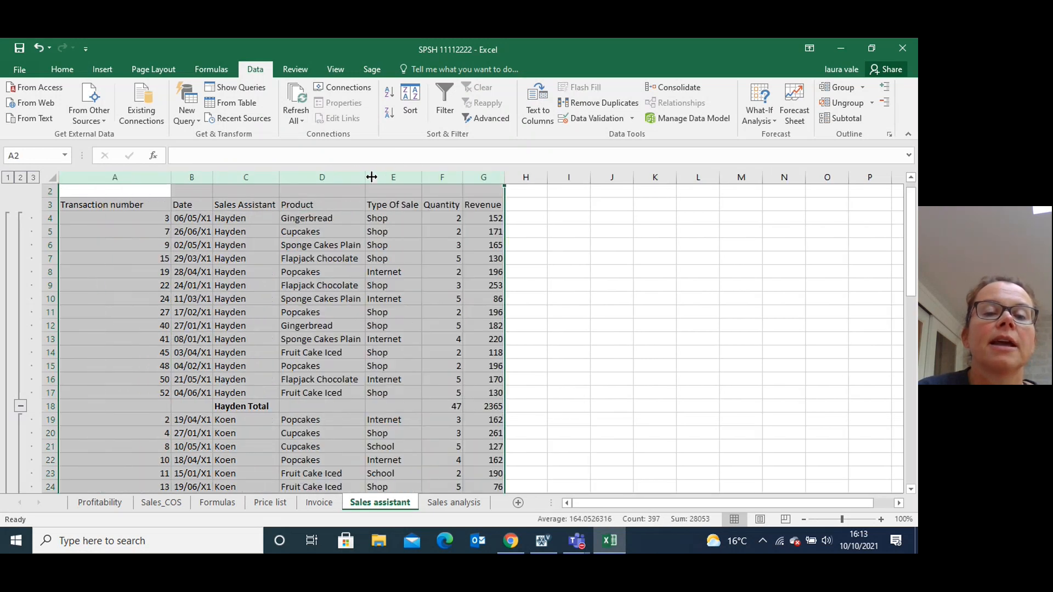
click(578, 257)
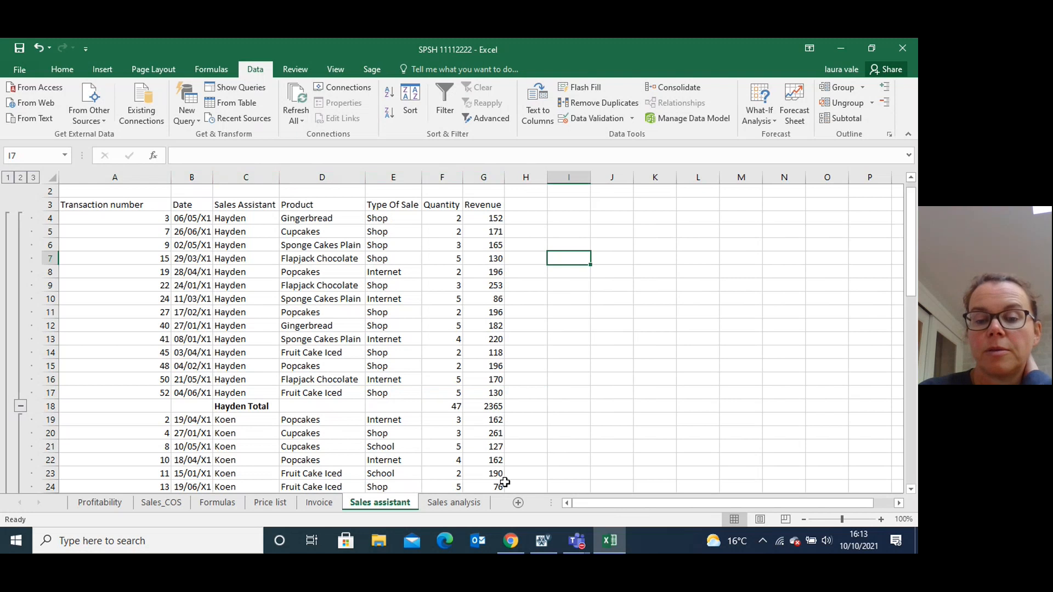
click(542, 541)
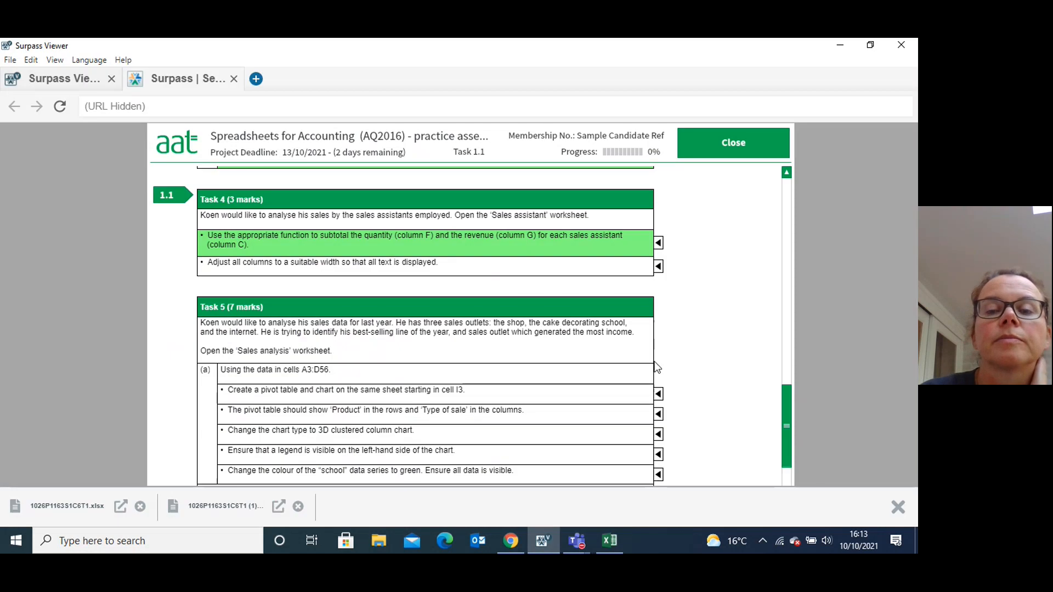
- Tick the 'Adjust all columns' bullet as completed in Surpass, then go back to Excel
click(658, 266)
click(658, 266)
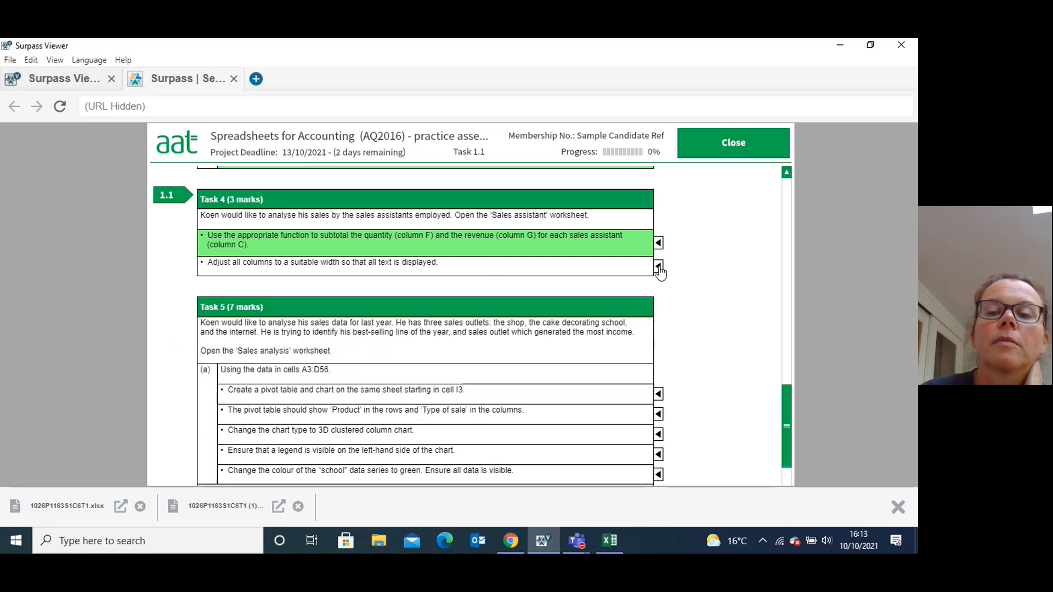
click(658, 266)
drag(782, 395, 782, 418)
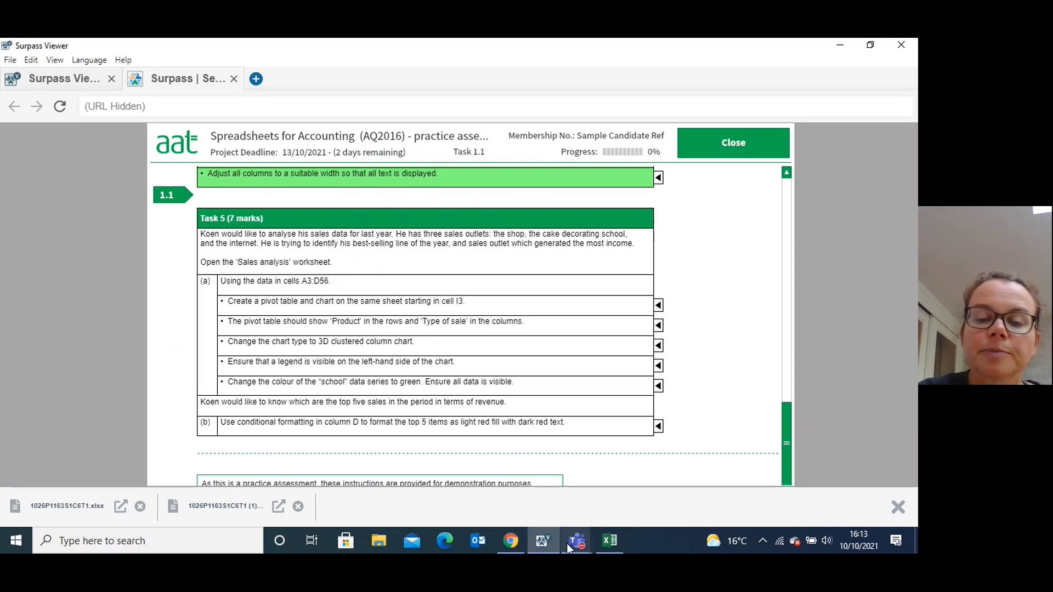
click(603, 544)
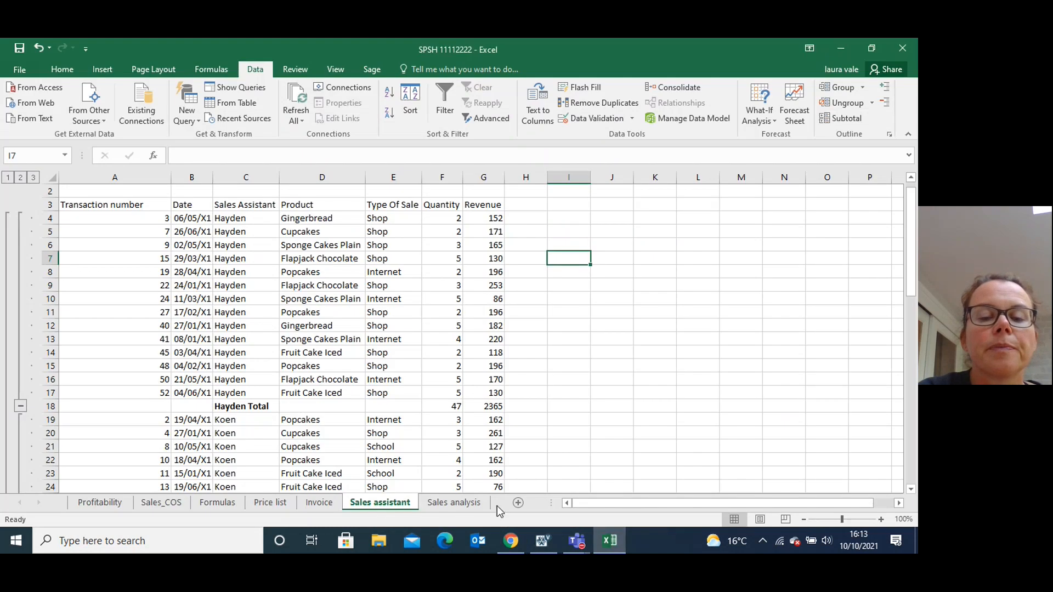
- On the Sales analysis sheet, select the bakery sales data range A3:D56
click(466, 502)
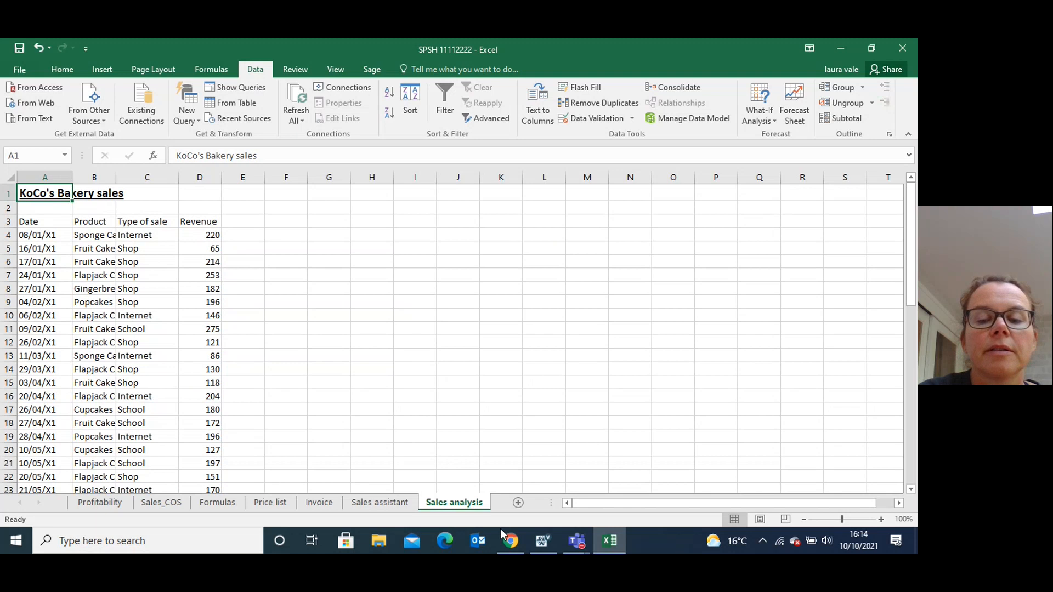
click(541, 542)
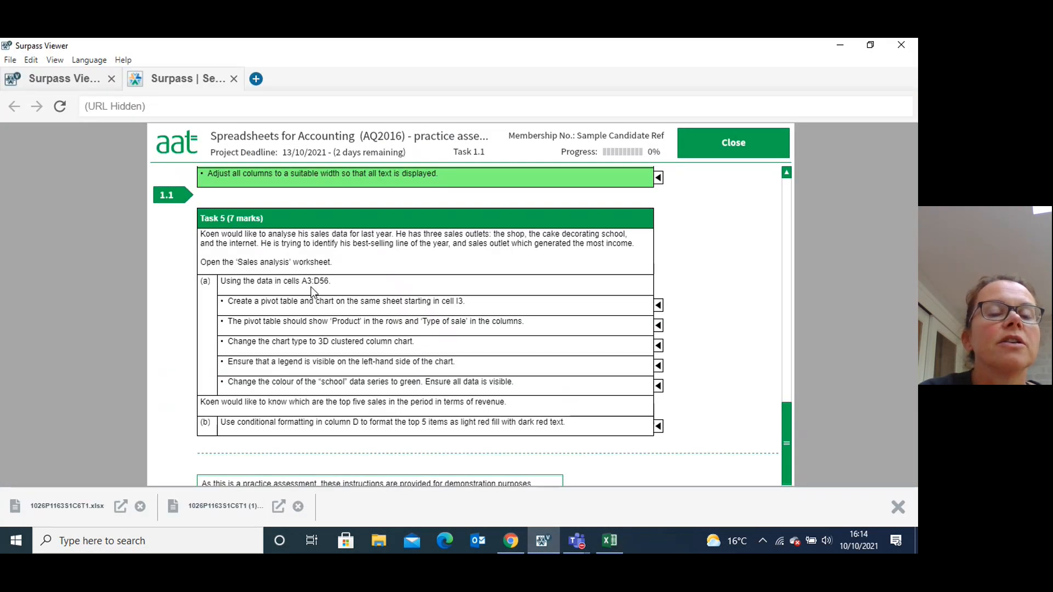
click(605, 543)
drag(30, 223, 197, 474)
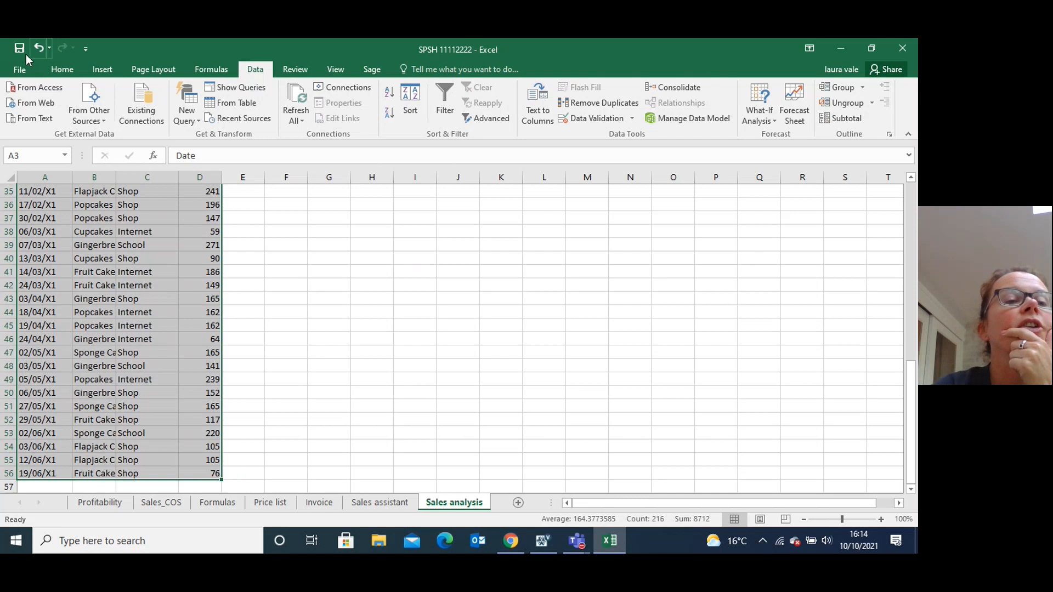
click(19, 69)
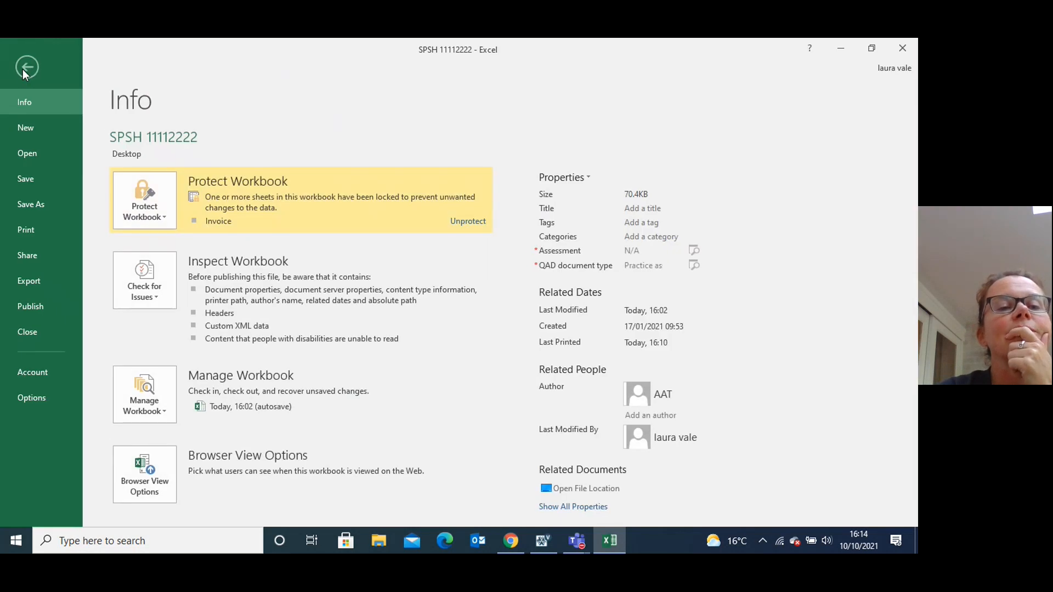
click(25, 67)
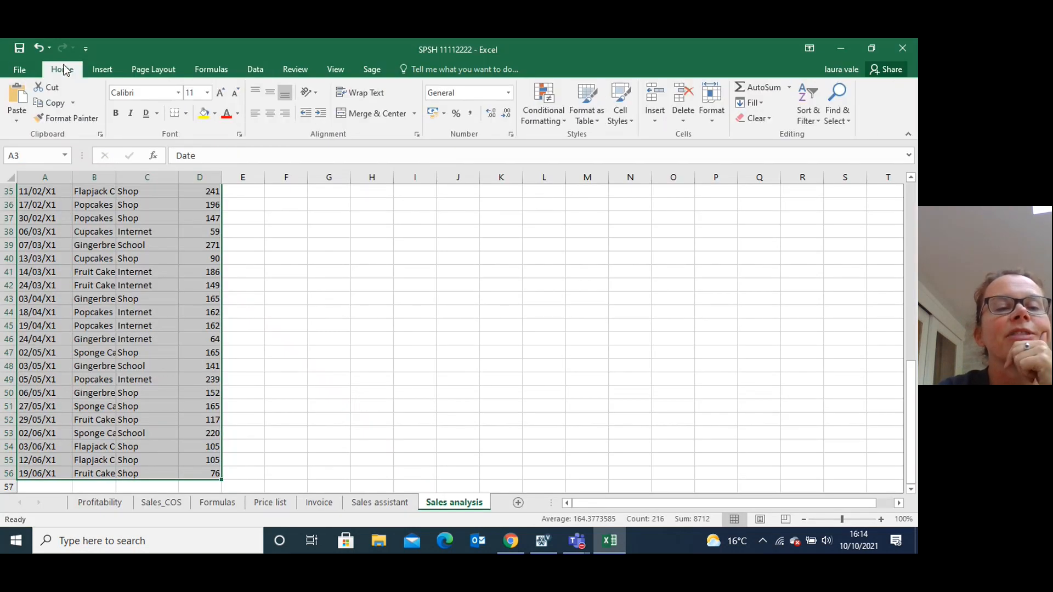
click(100, 72)
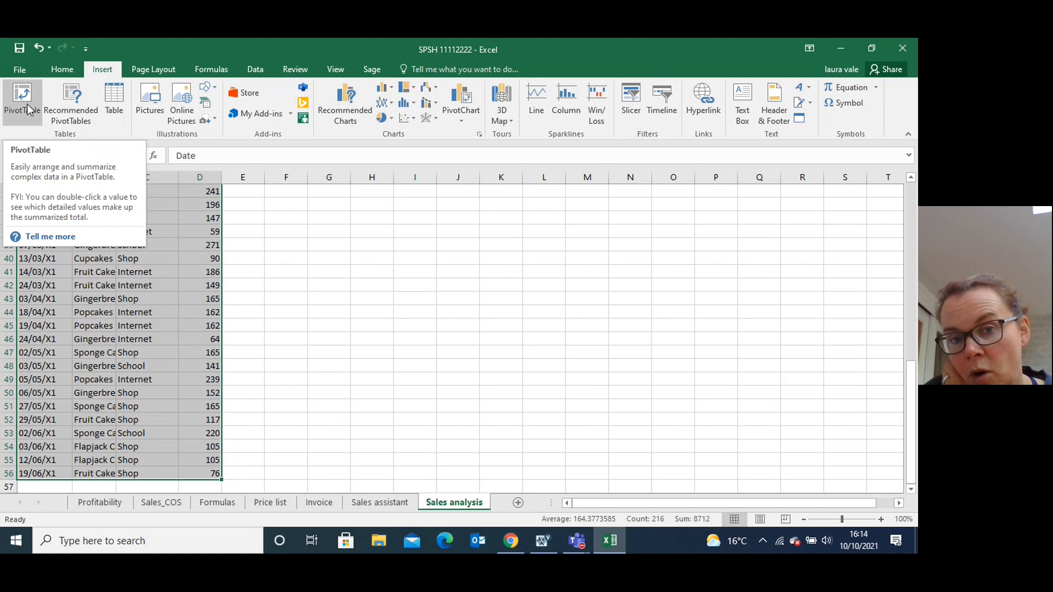
click(459, 122)
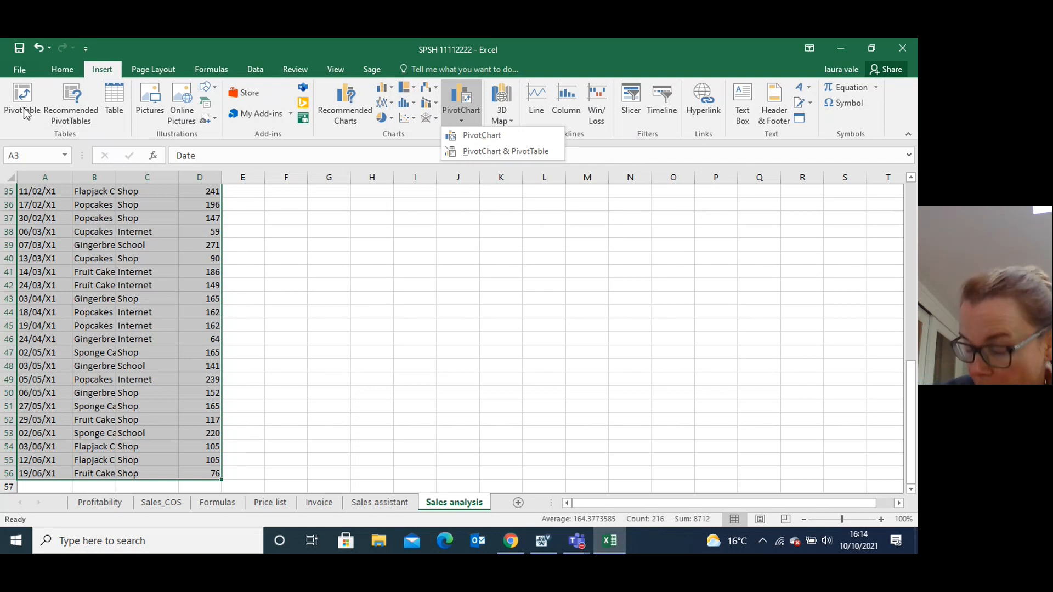
click(542, 541)
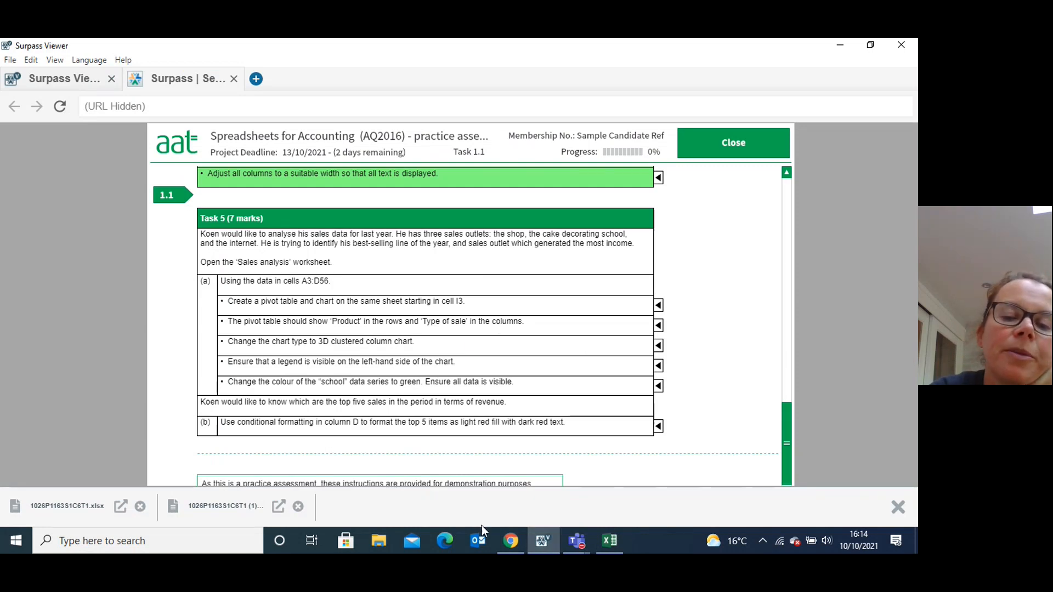
click(609, 541)
click(462, 122)
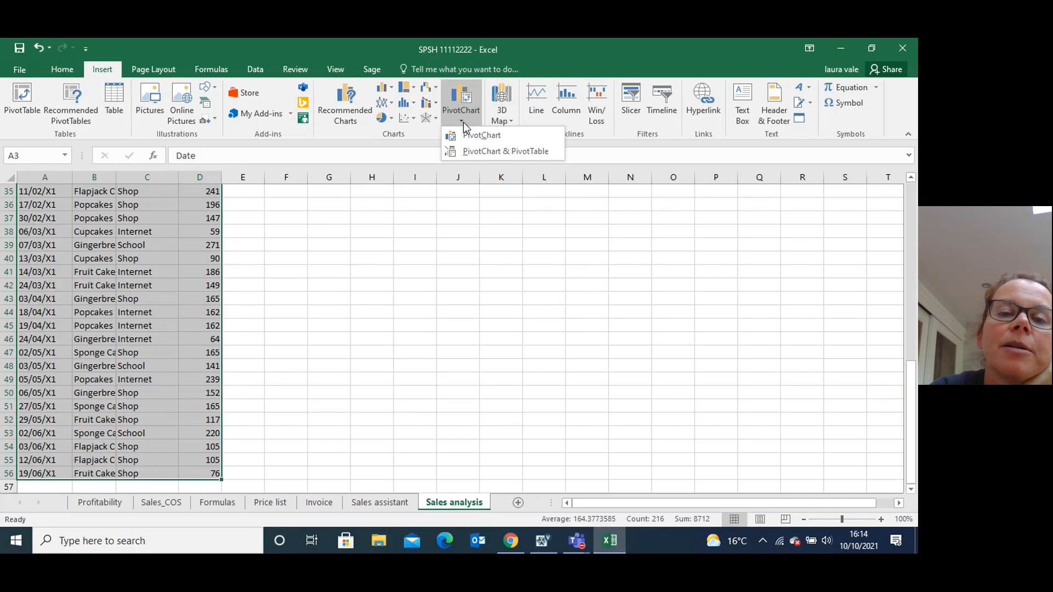
click(474, 147)
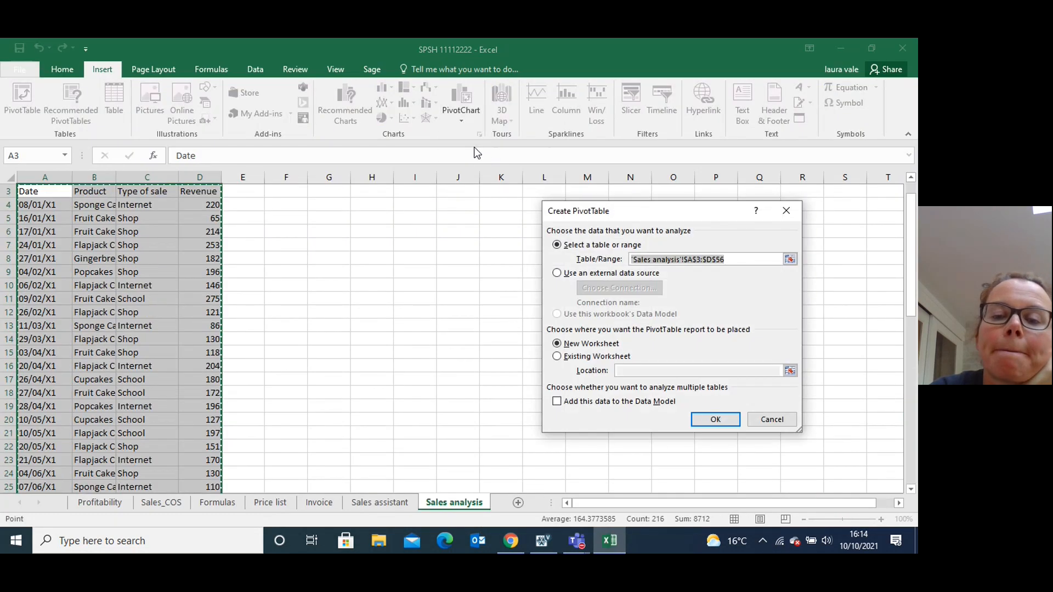
click(557, 357)
click(630, 372)
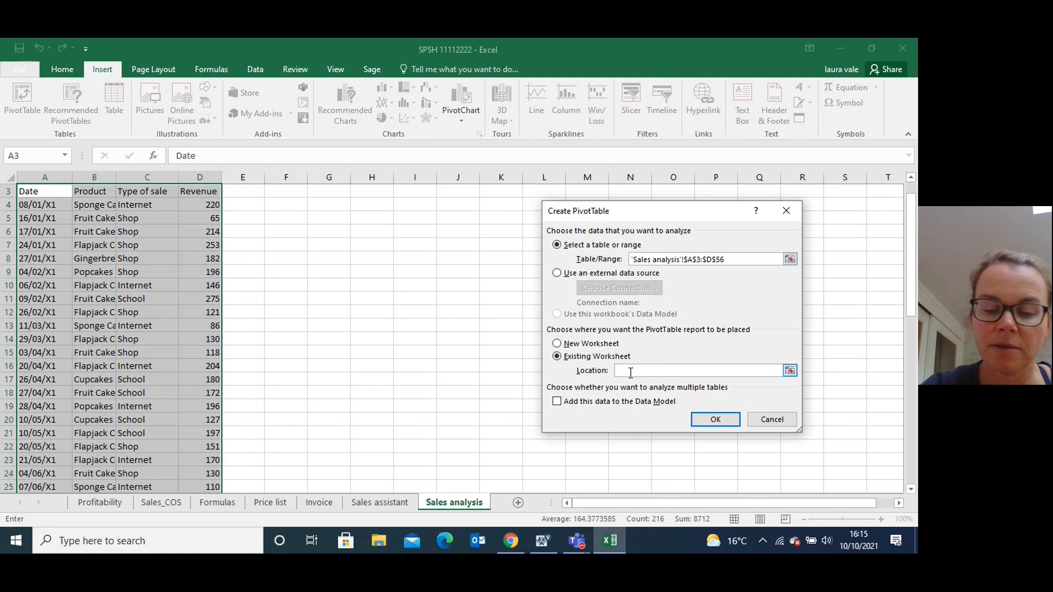
text(I3)
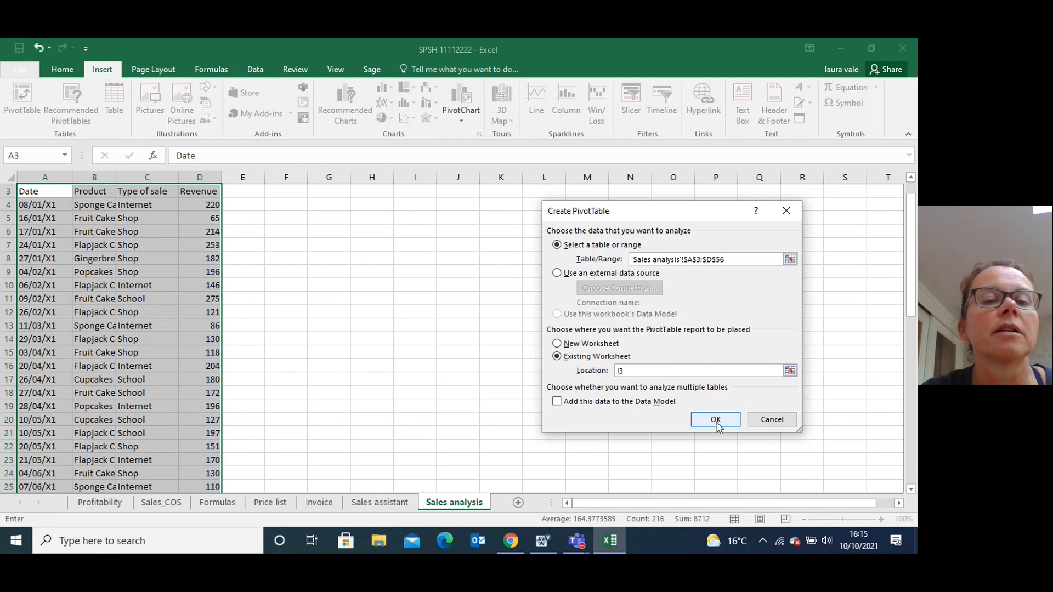
click(715, 420)
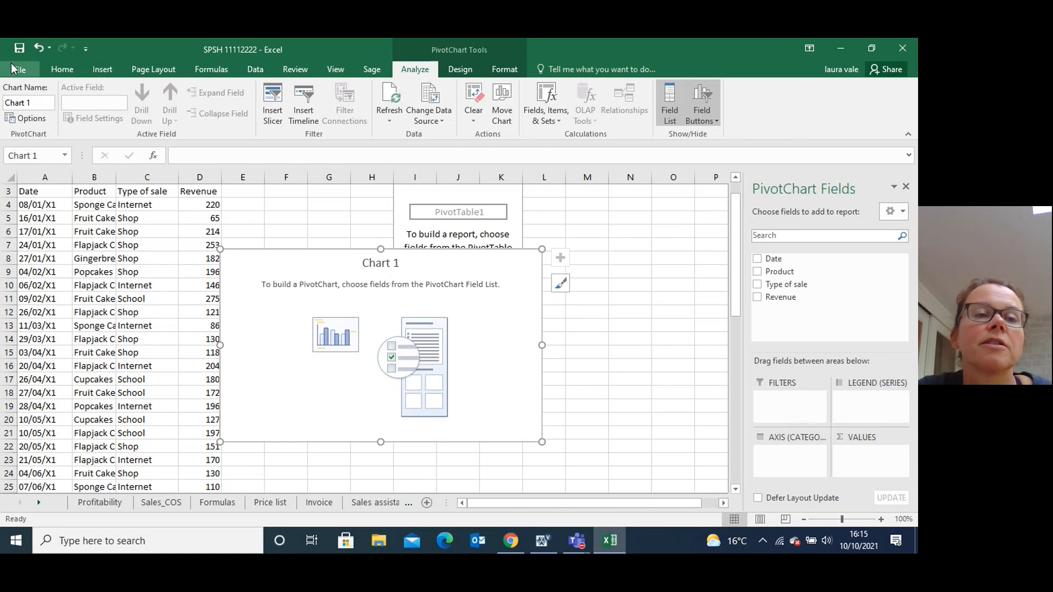
click(43, 48)
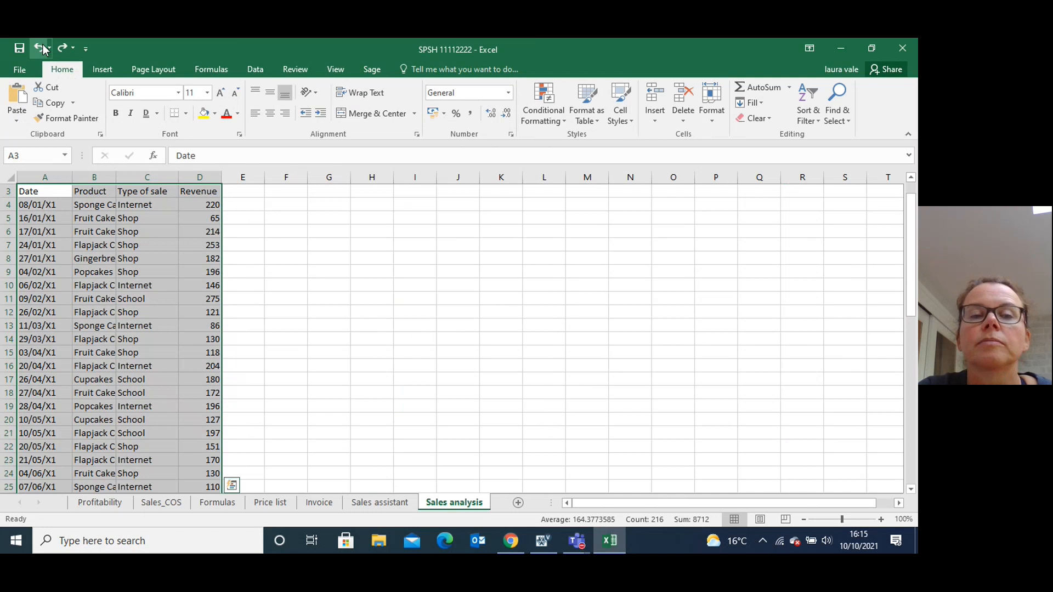
- Insert a PivotTable from the selected data at cell I3 on the existing worksheet
click(102, 69)
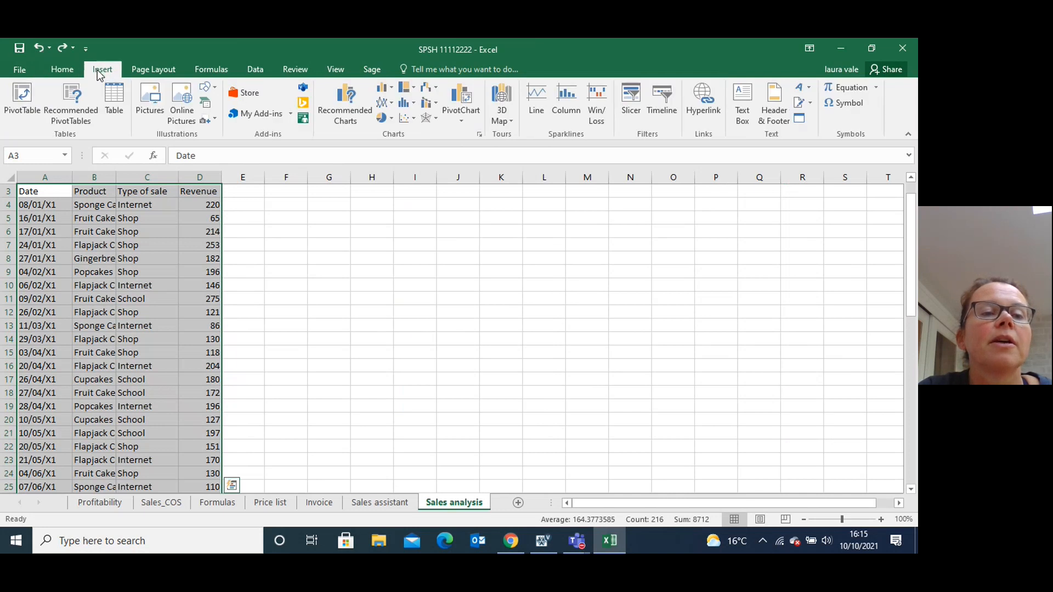
click(22, 104)
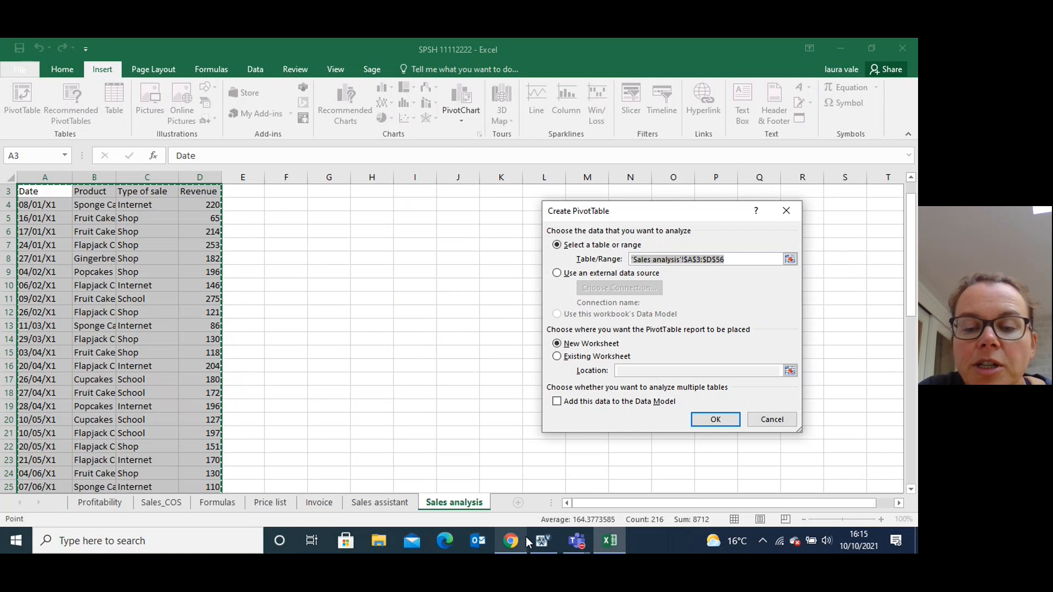
click(542, 540)
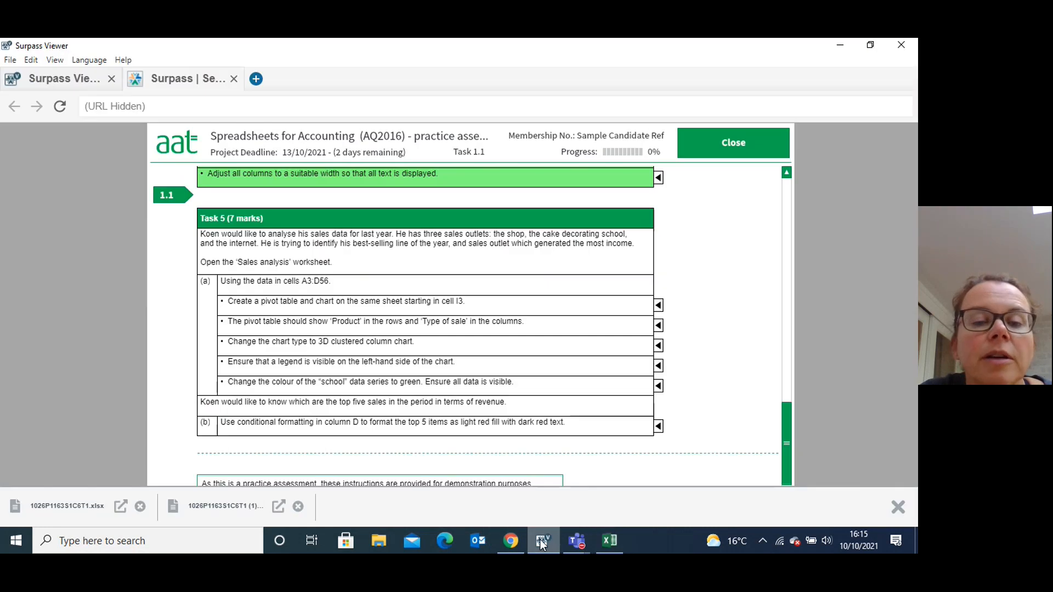
click(609, 541)
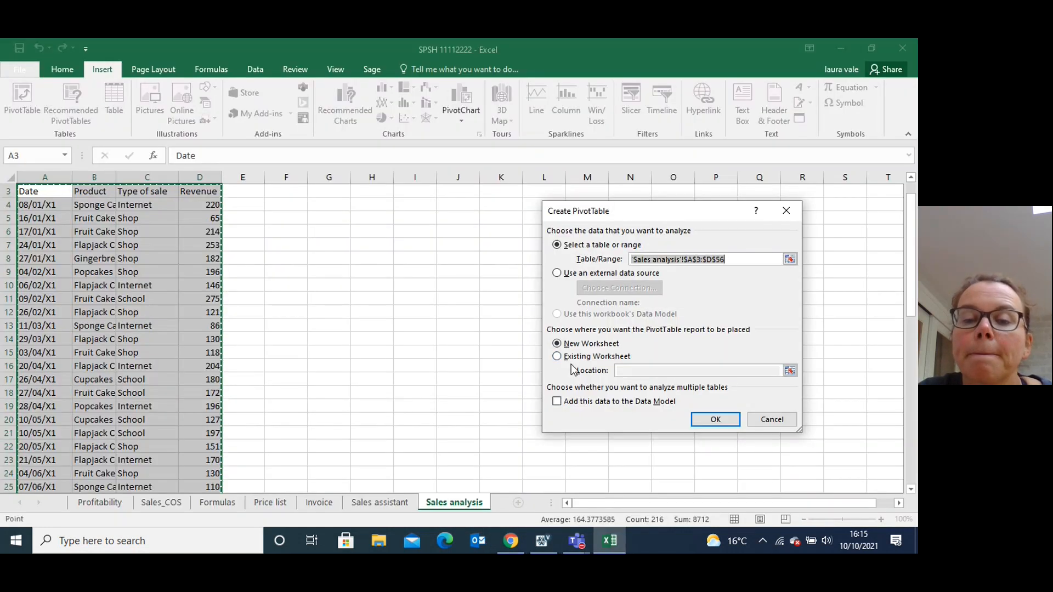
click(557, 357)
click(638, 371)
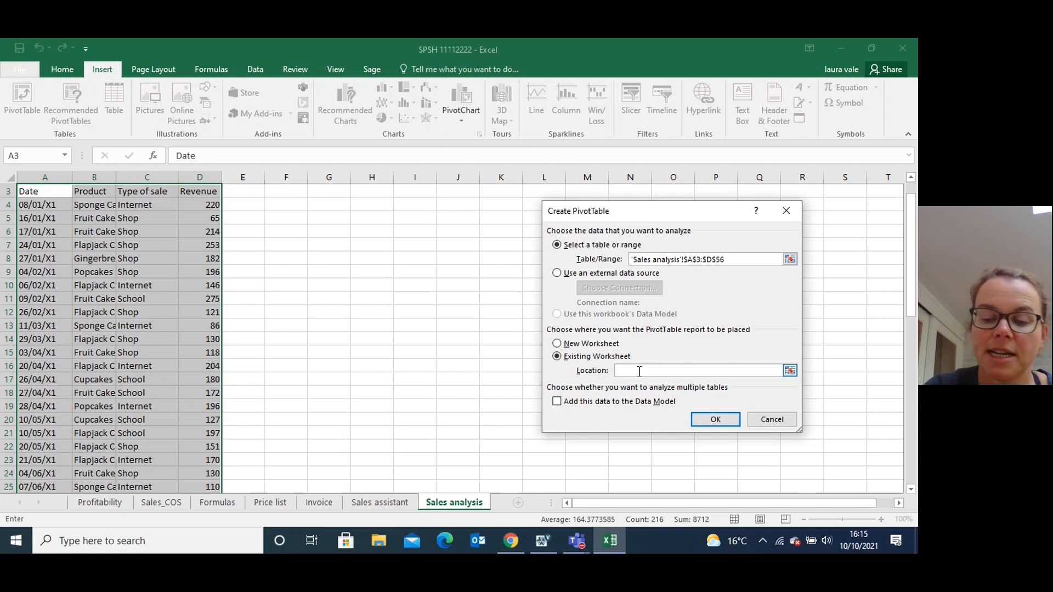
text(I3)
click(708, 419)
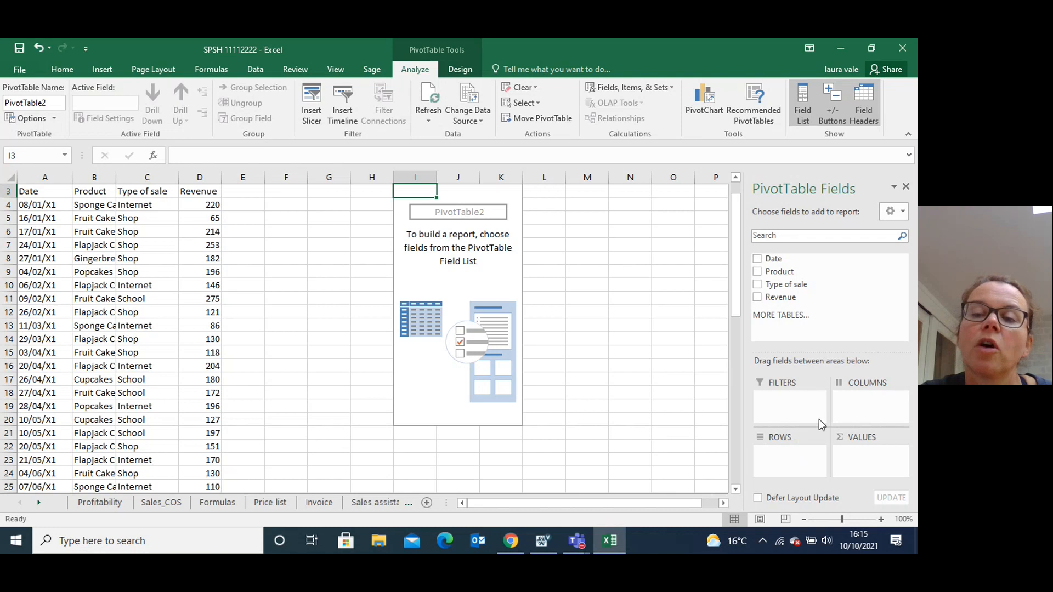
click(540, 545)
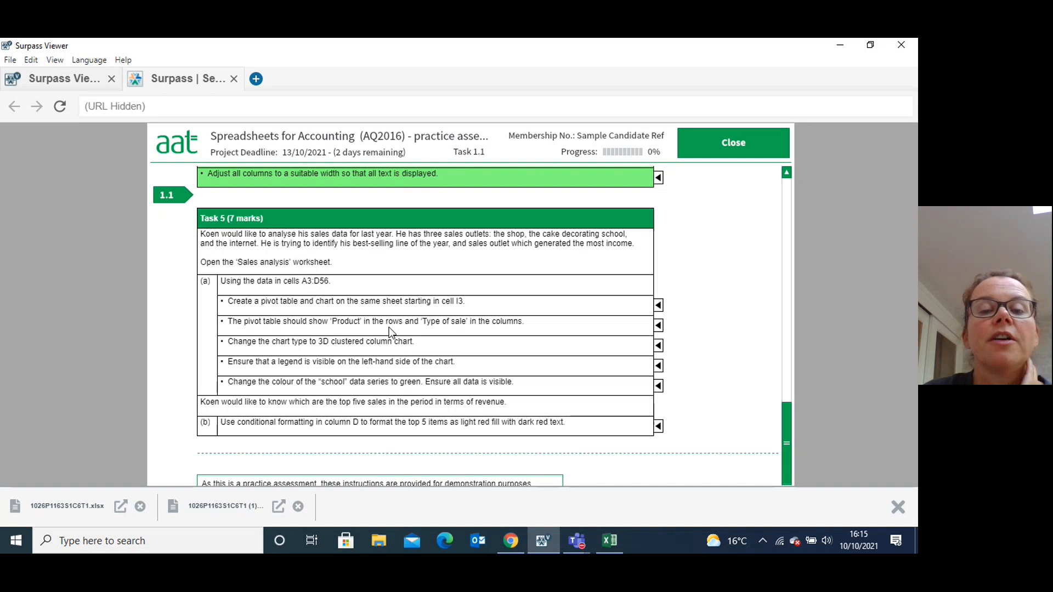
- Lay out the pivot table: Product as rows, Type of sale as columns, Revenue summed
click(607, 540)
click(758, 272)
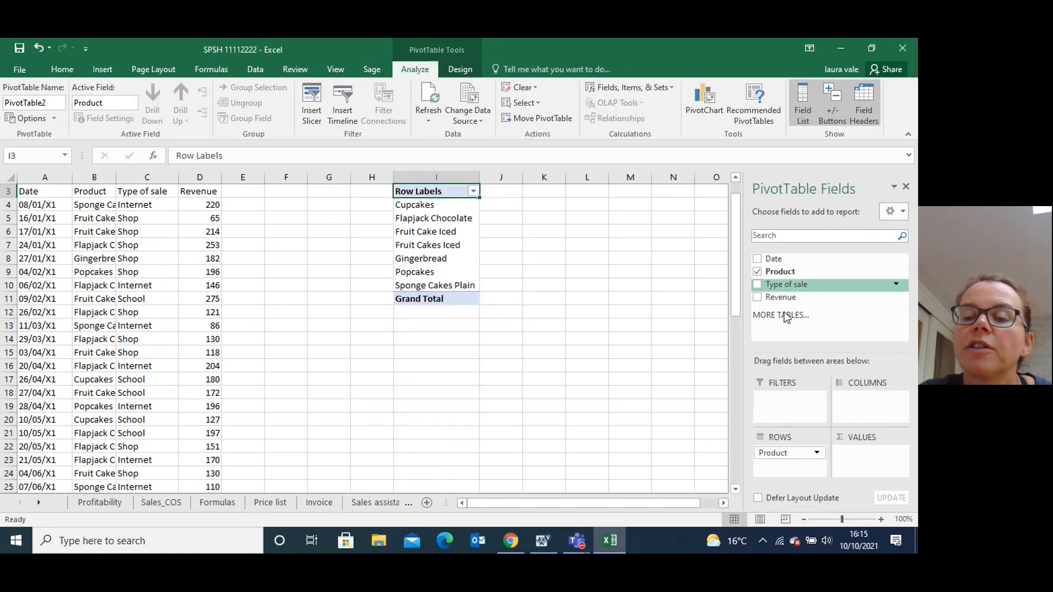
click(757, 285)
drag(775, 467, 860, 403)
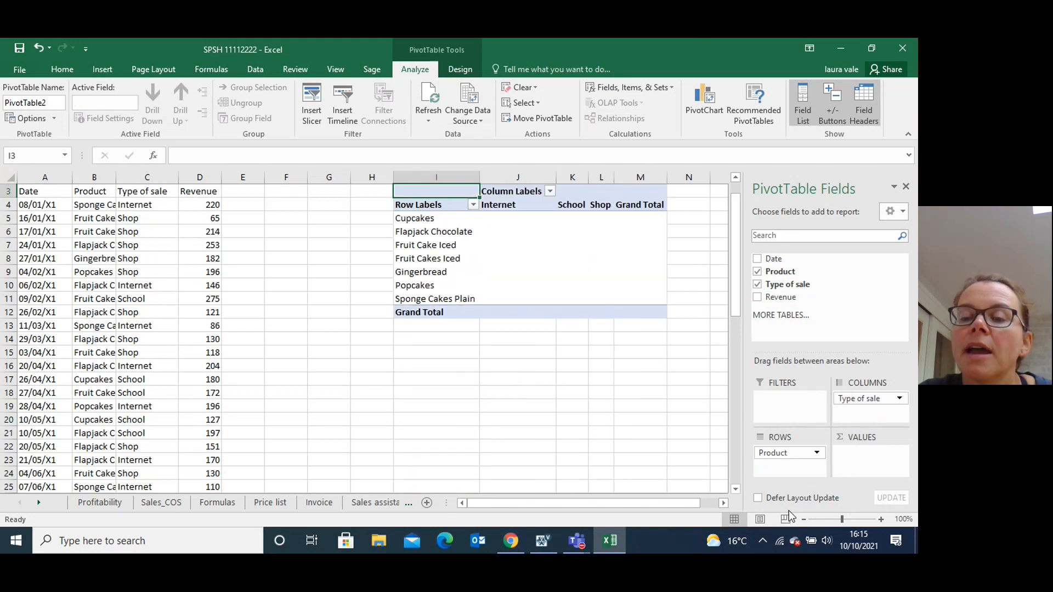
click(757, 297)
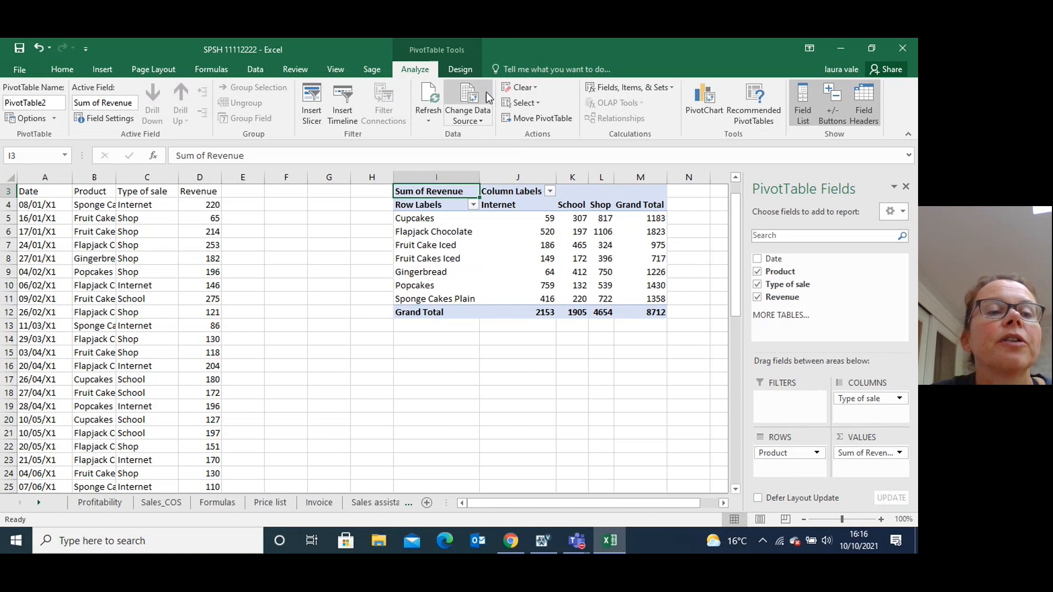
click(101, 69)
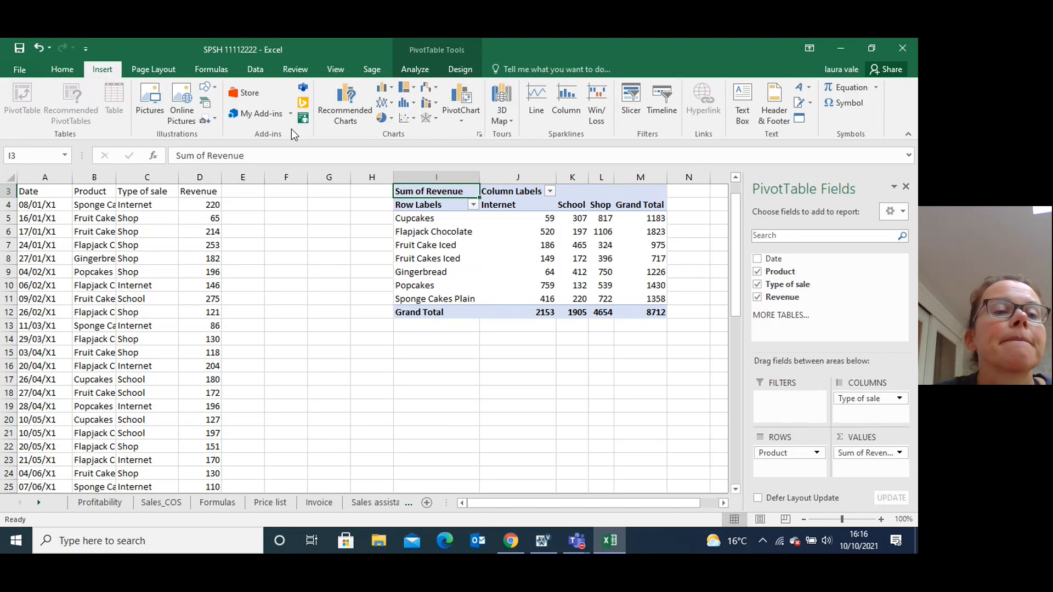
click(64, 70)
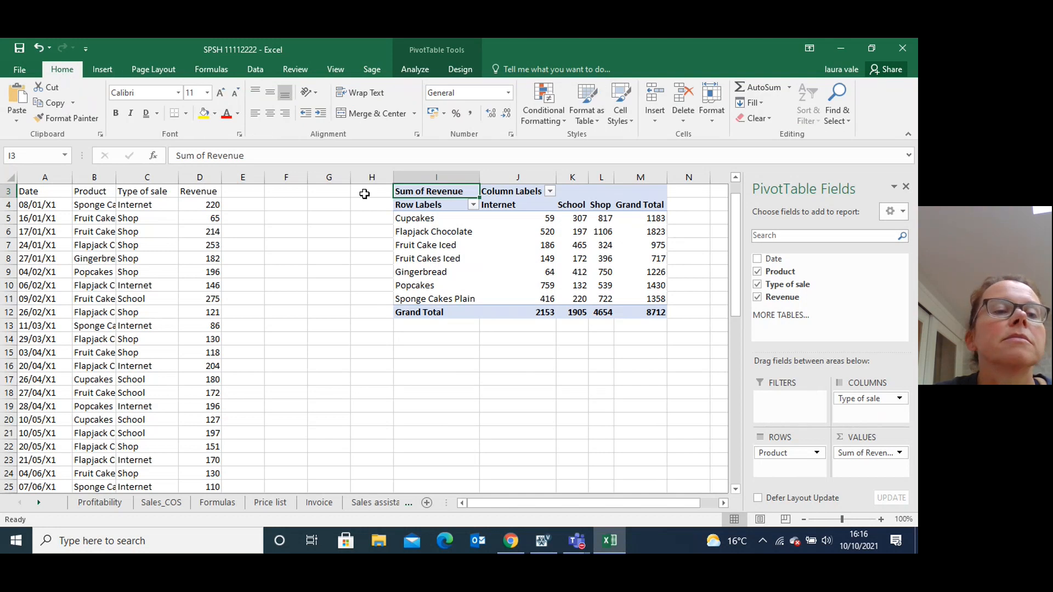
click(102, 71)
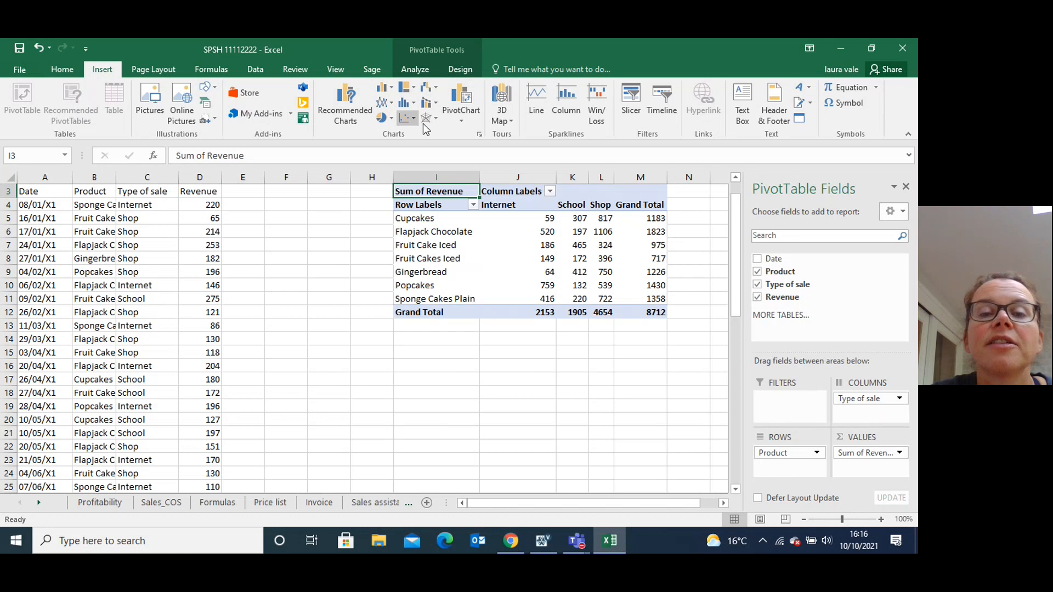
- Start inserting a PivotChart to bring up the chart type choices
click(459, 117)
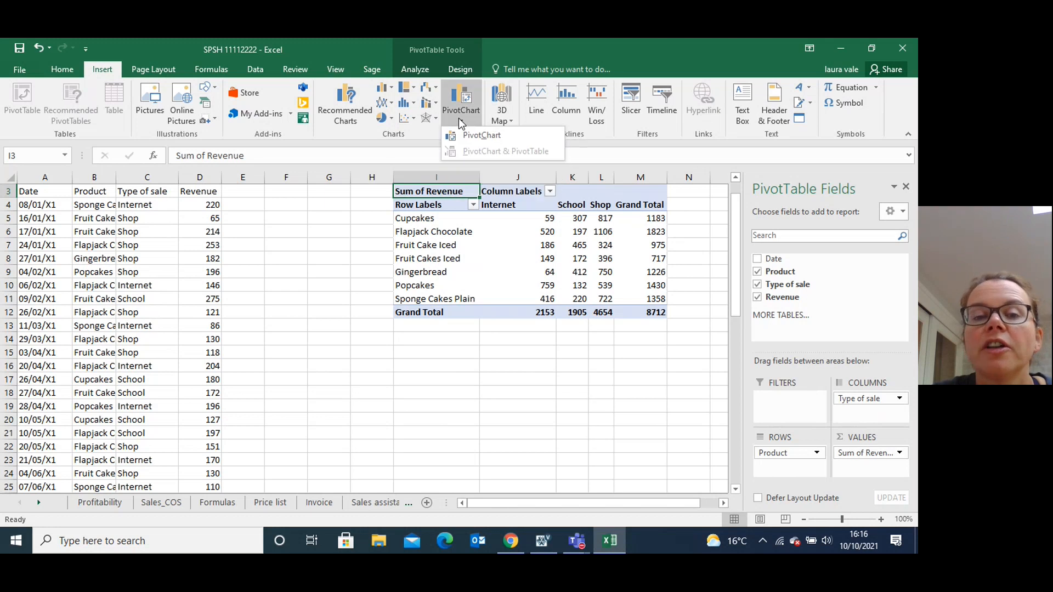
click(469, 135)
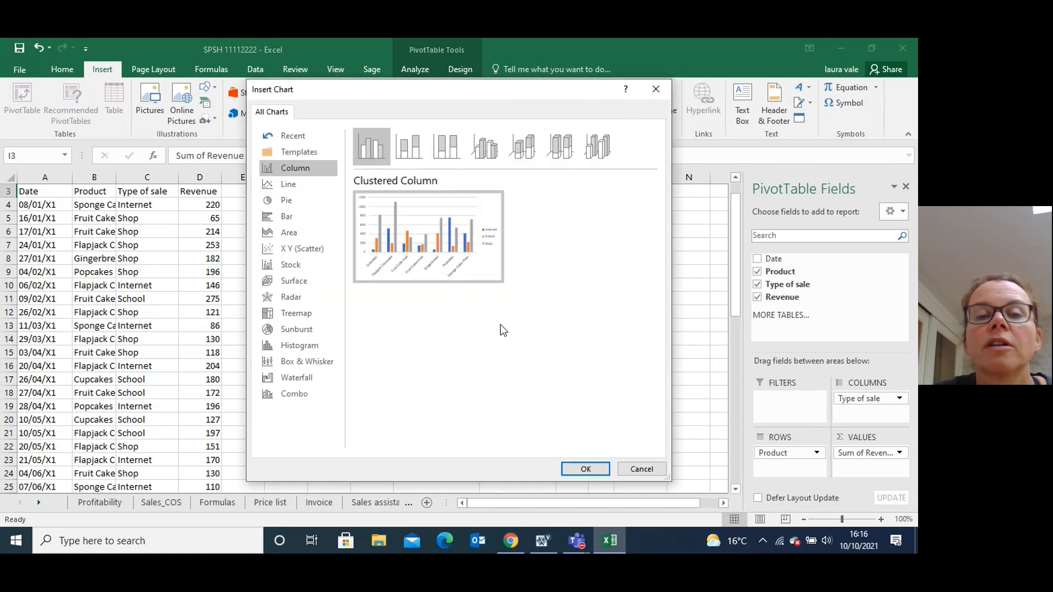
mouse_move(448, 239)
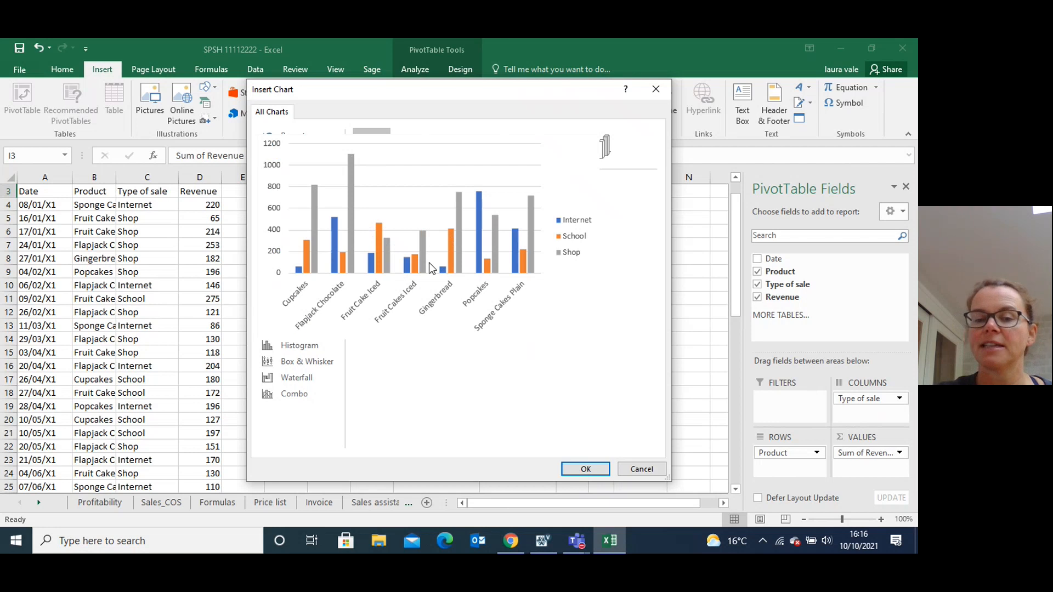
- Tick off the pivot table, rows/columns and 3D chart bullets in Surpass
click(543, 539)
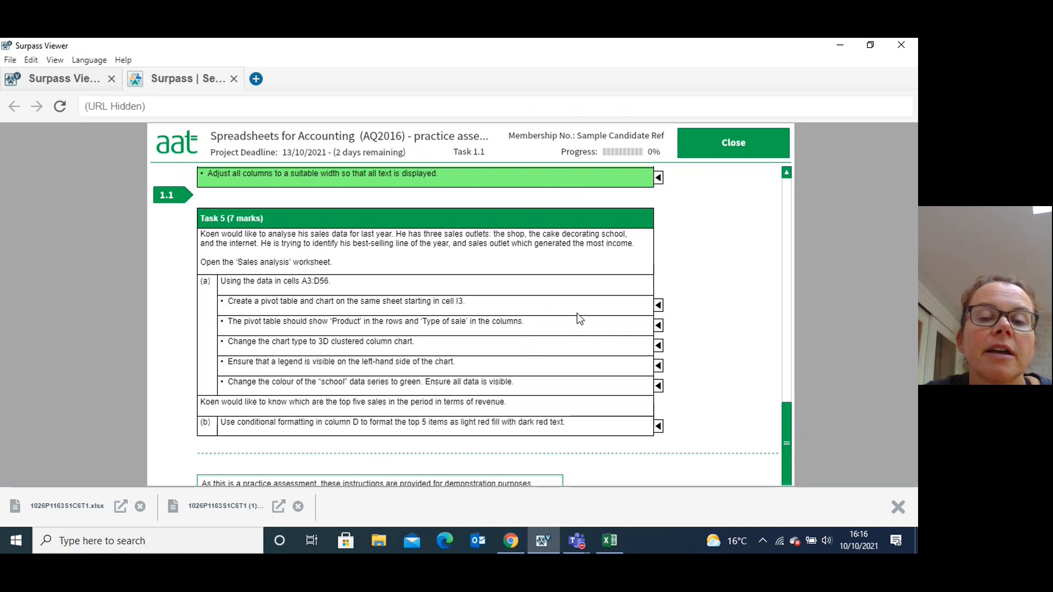
click(658, 305)
click(658, 325)
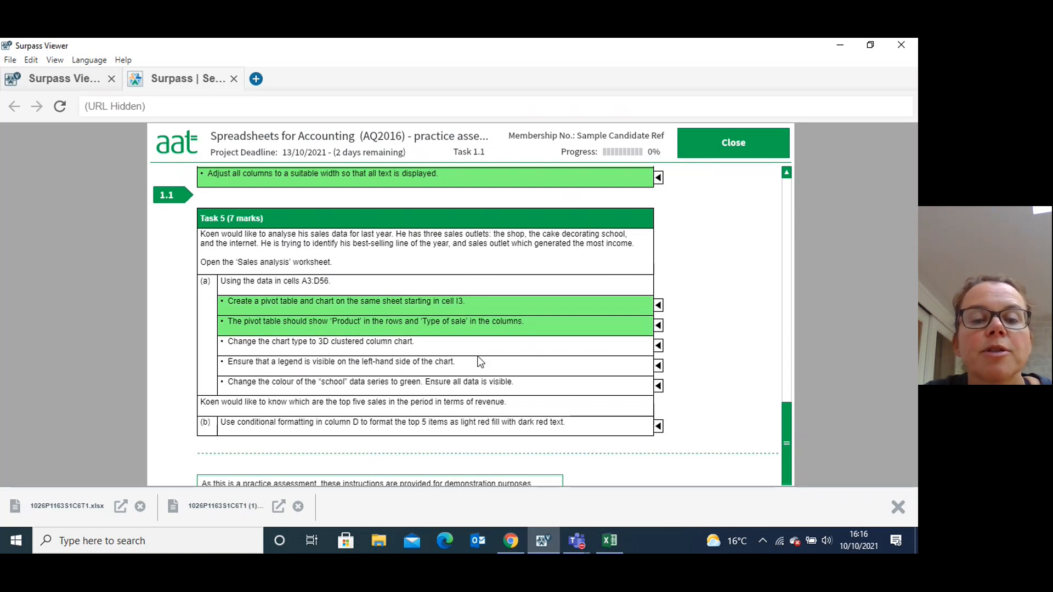
click(658, 346)
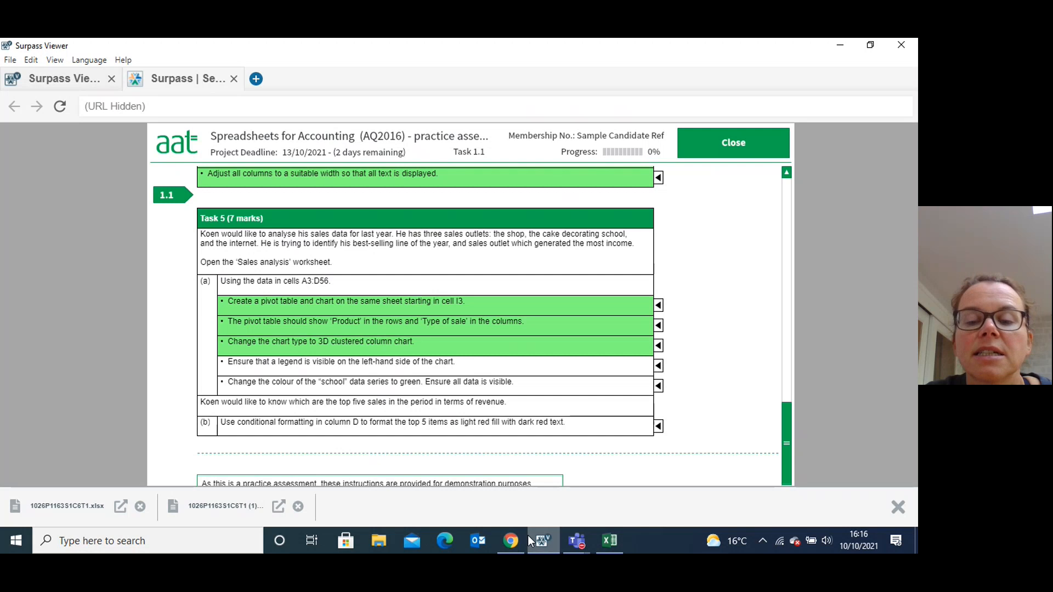
click(609, 541)
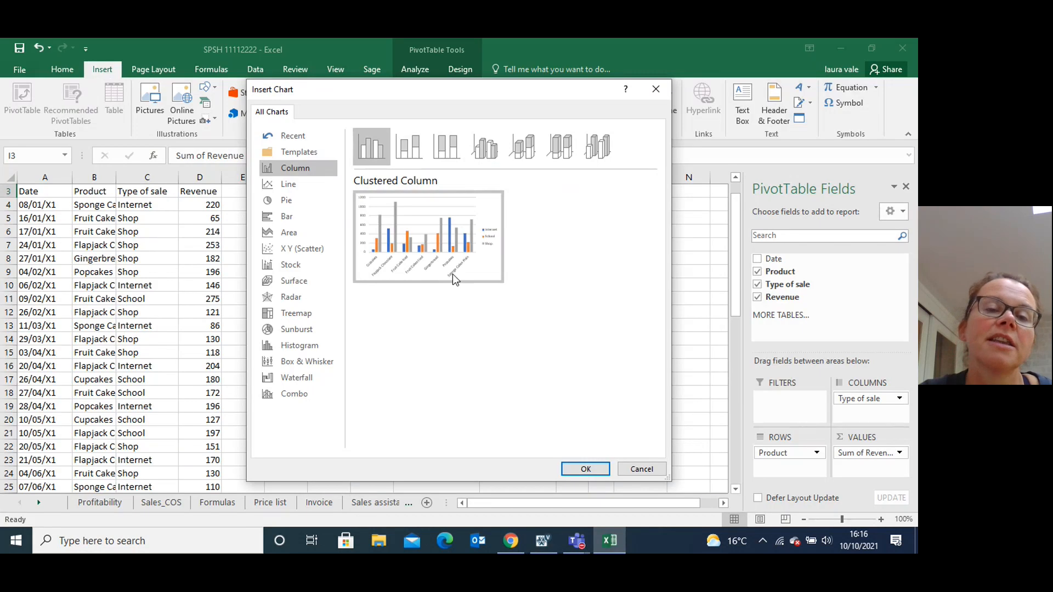
- Insert a 3-D Clustered Column pivot chart and drag it below the pivot table
mouse_move(421, 217)
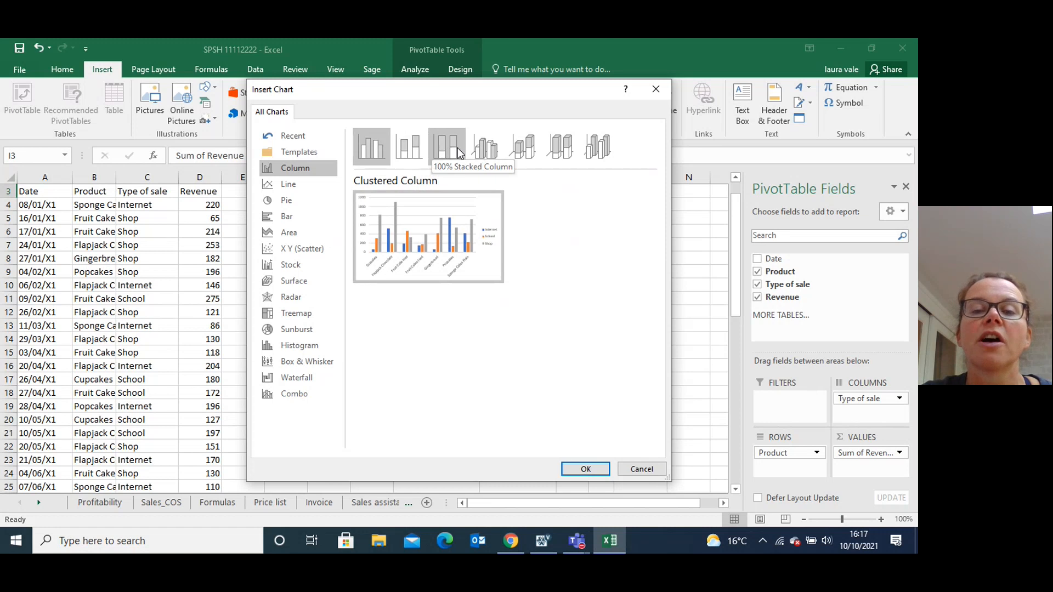
click(486, 153)
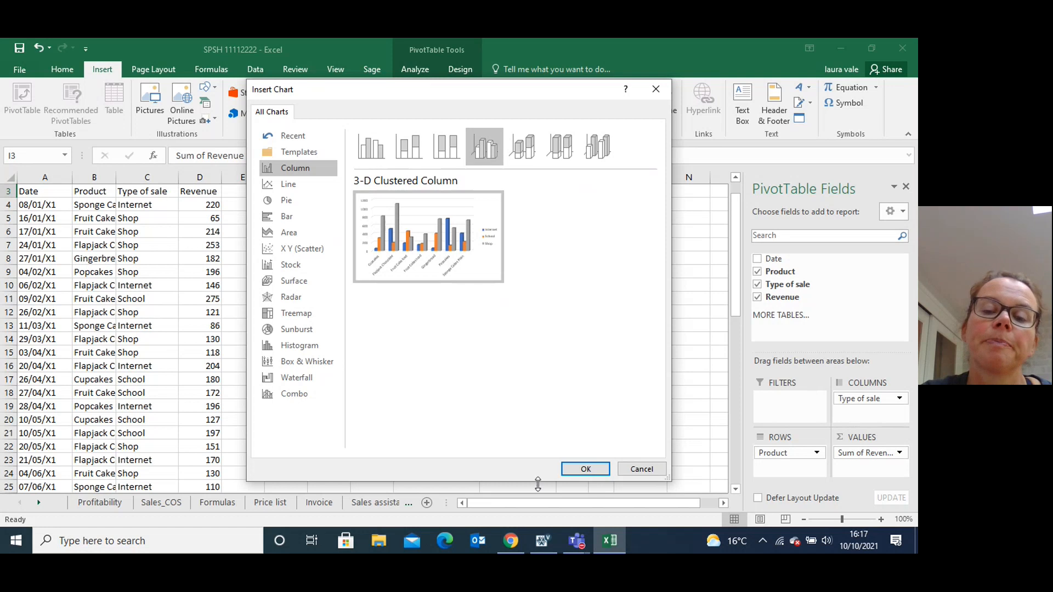
click(583, 470)
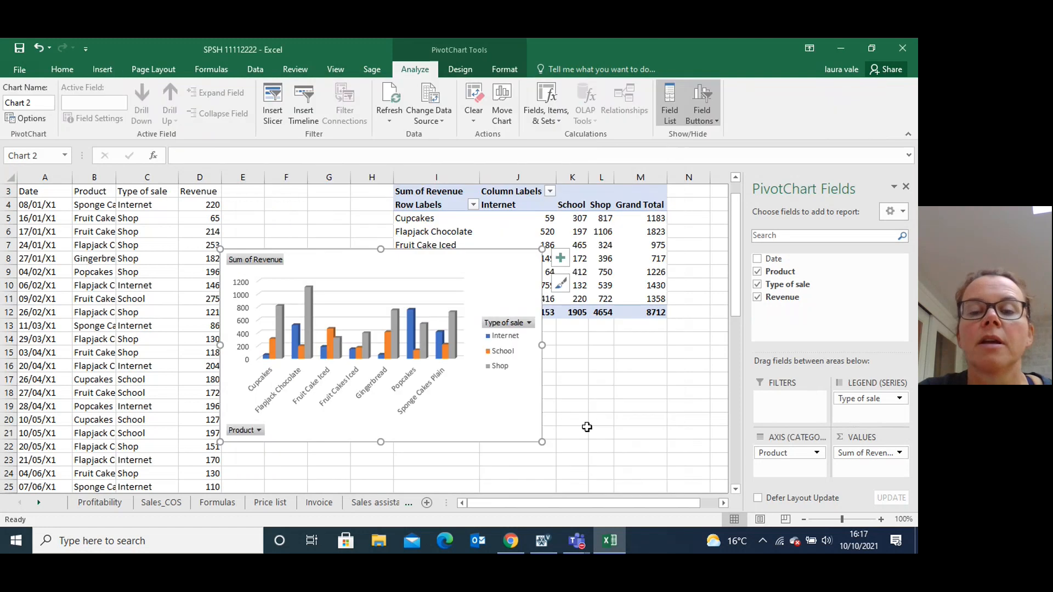
mouse_move(520, 395)
mouse_down()
mouse_move(656, 479)
mouse_move(645, 475)
mouse_up()
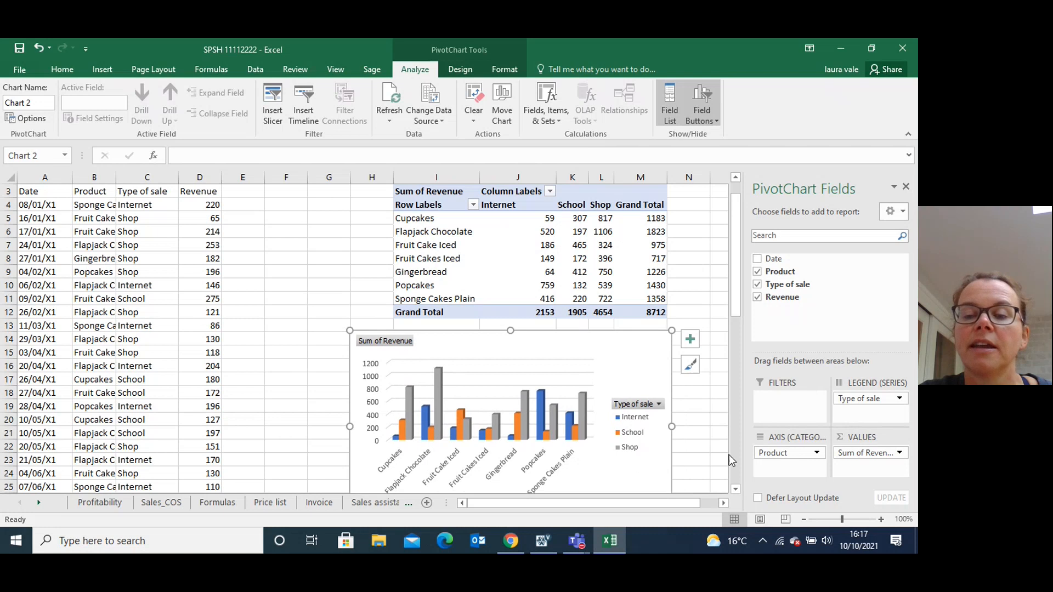
click(736, 488)
click(735, 488)
click(735, 488)
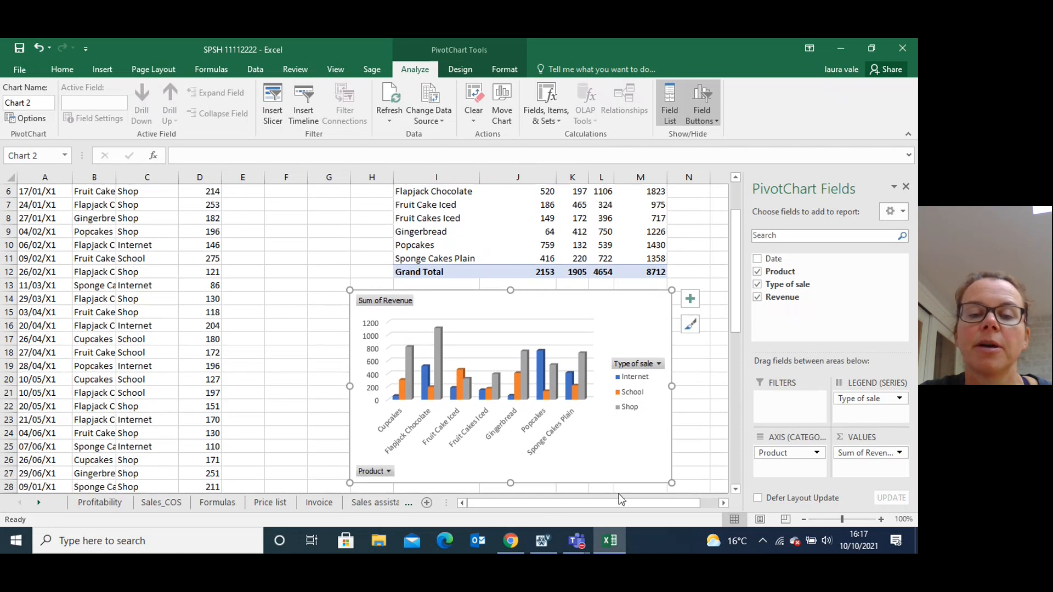
click(541, 542)
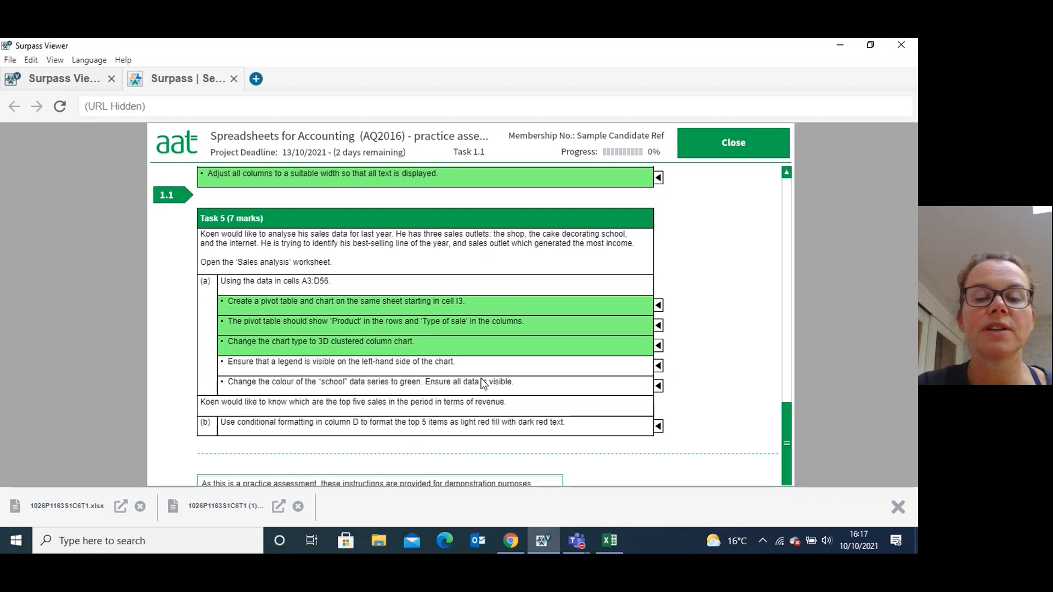
click(608, 541)
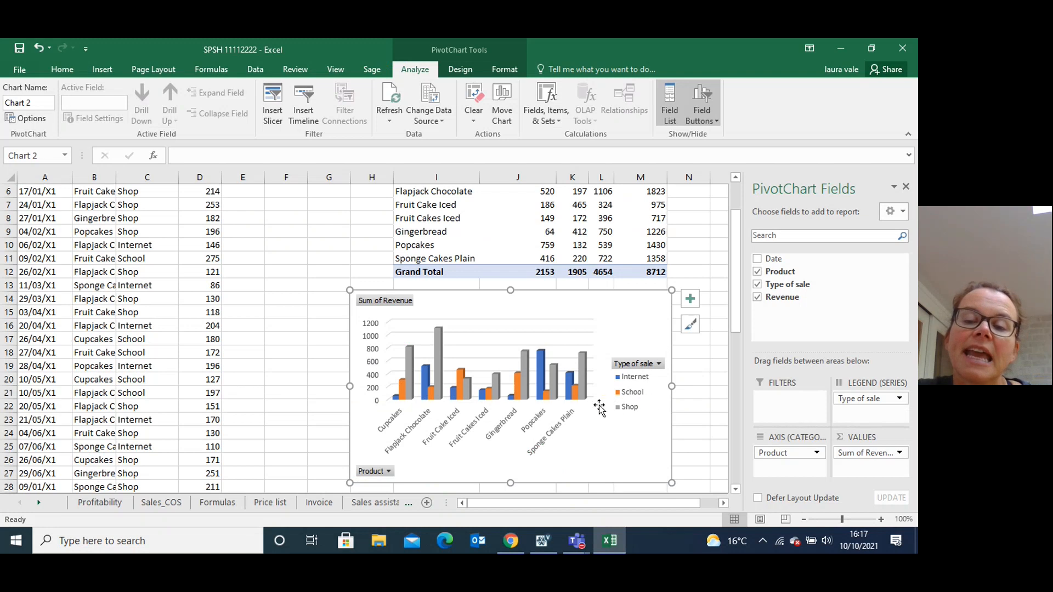
- Position the pivot chart's legend on the left side
click(690, 299)
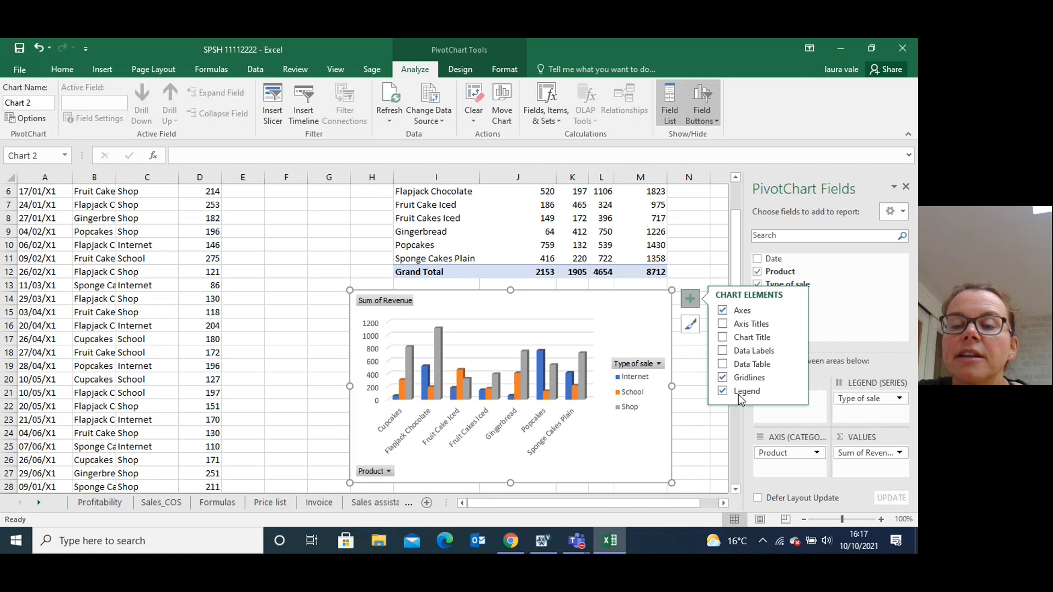
click(792, 391)
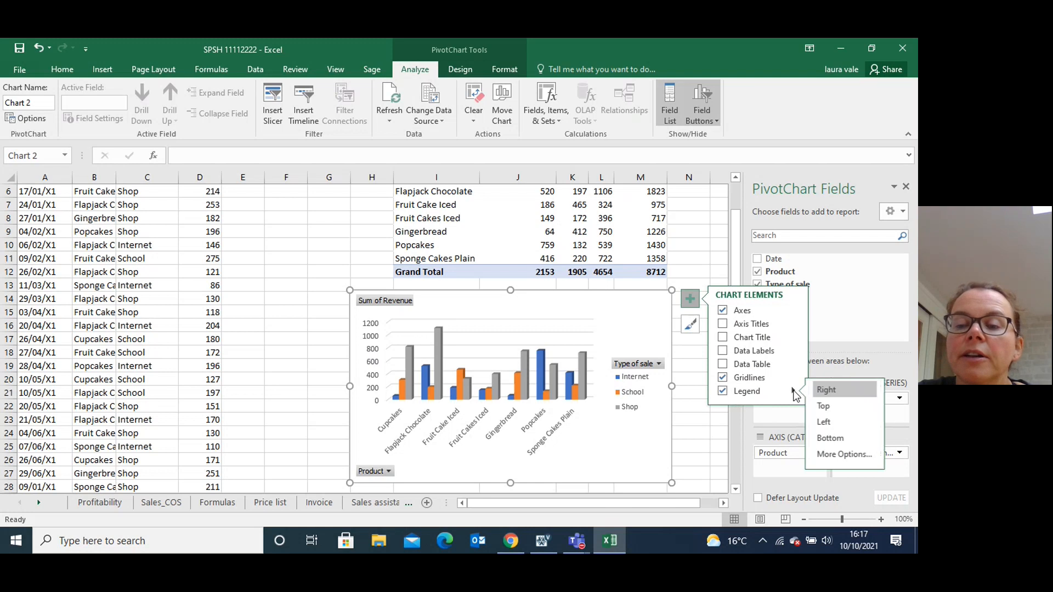
click(827, 422)
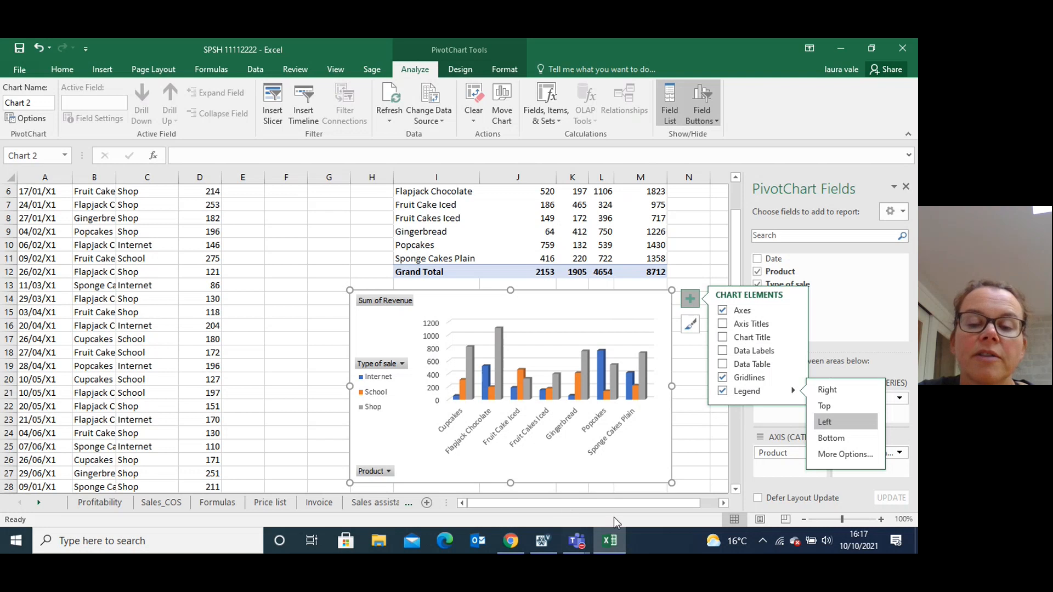
click(541, 542)
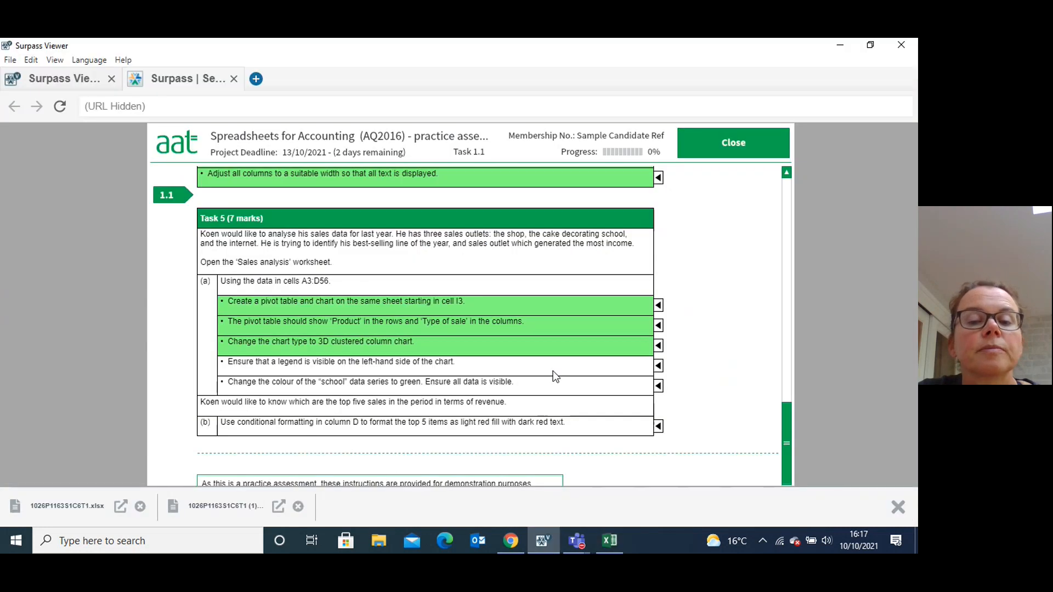
- Tick the left-hand legend bullet as completed in Surpass and return to Excel
click(659, 368)
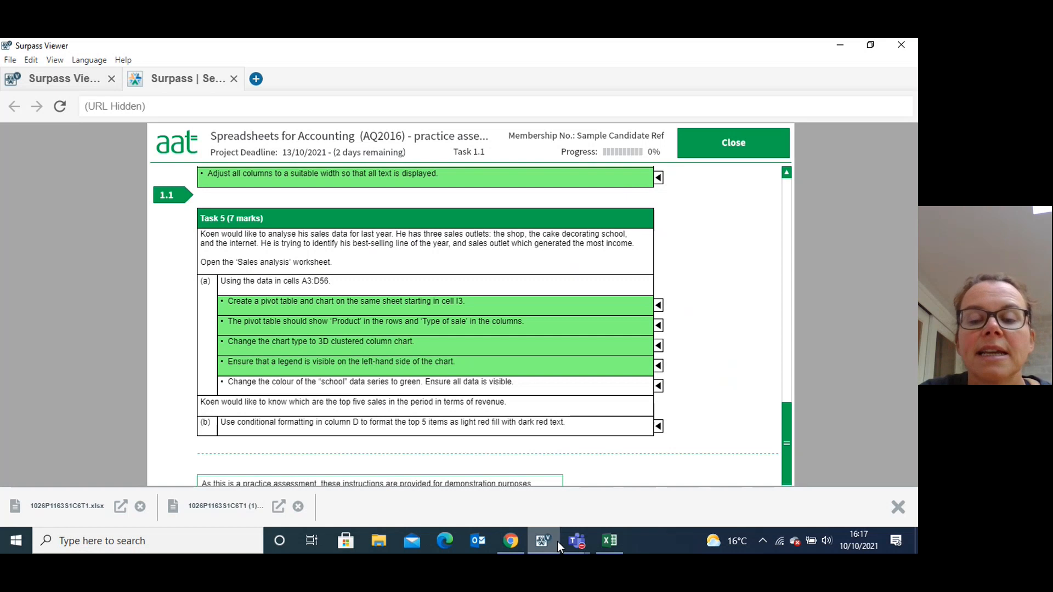
click(608, 542)
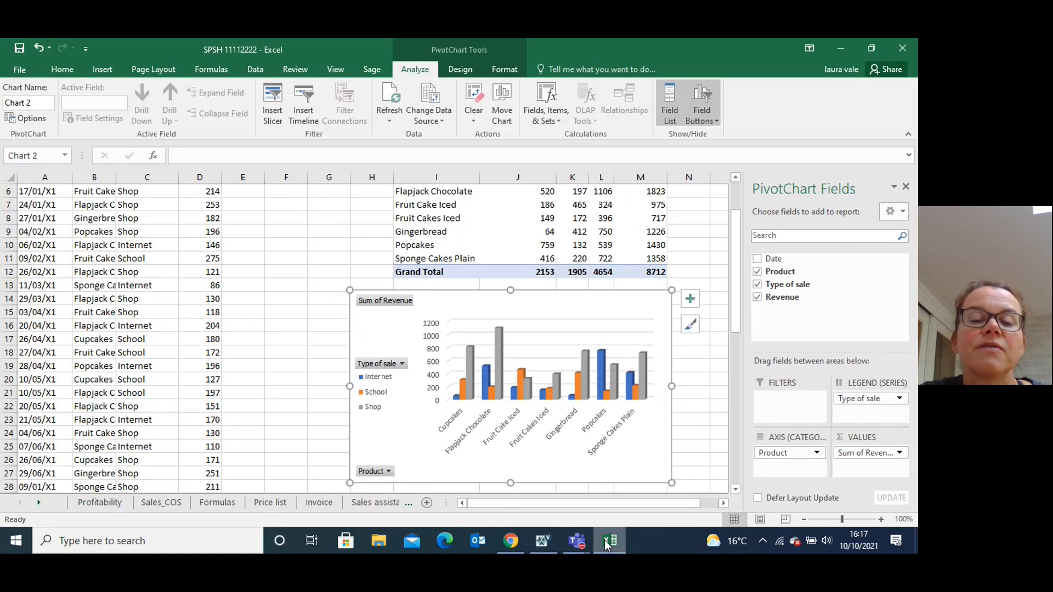
- Recolour the School series of the pivot chart from orange to green fill
click(463, 393)
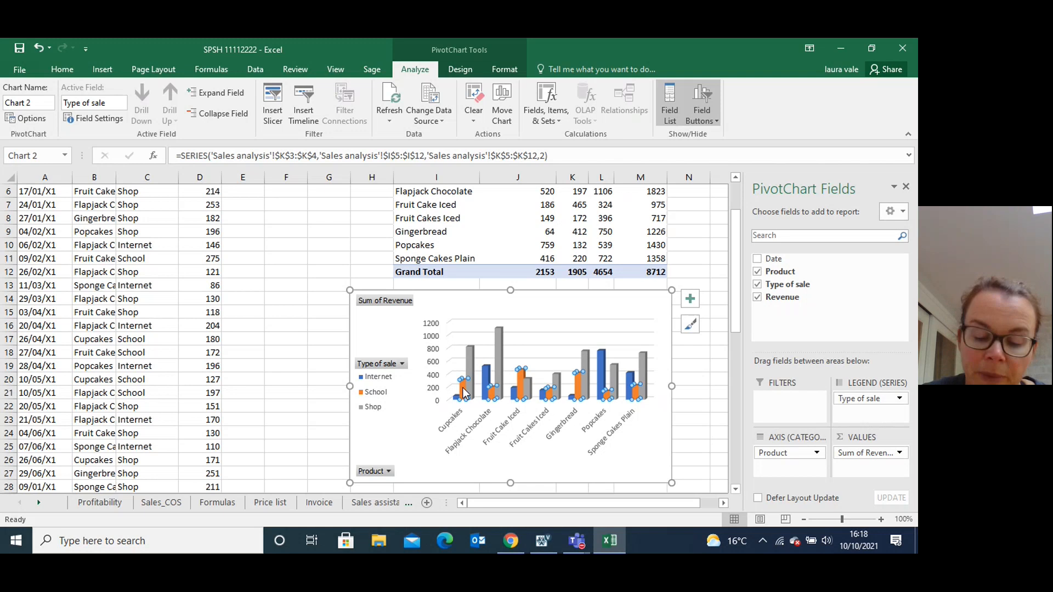
right_click(463, 393)
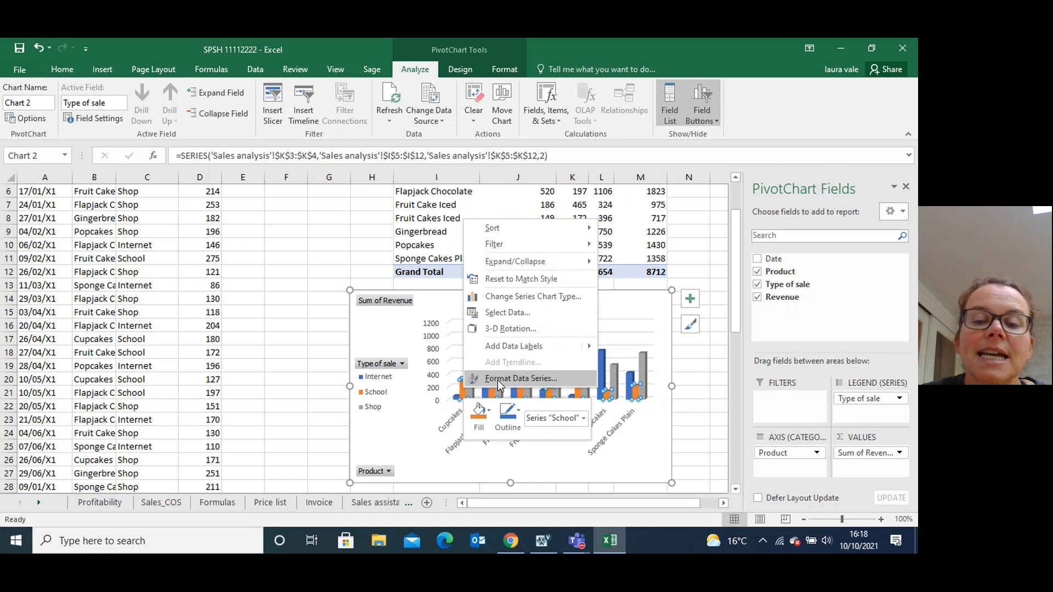
click(488, 413)
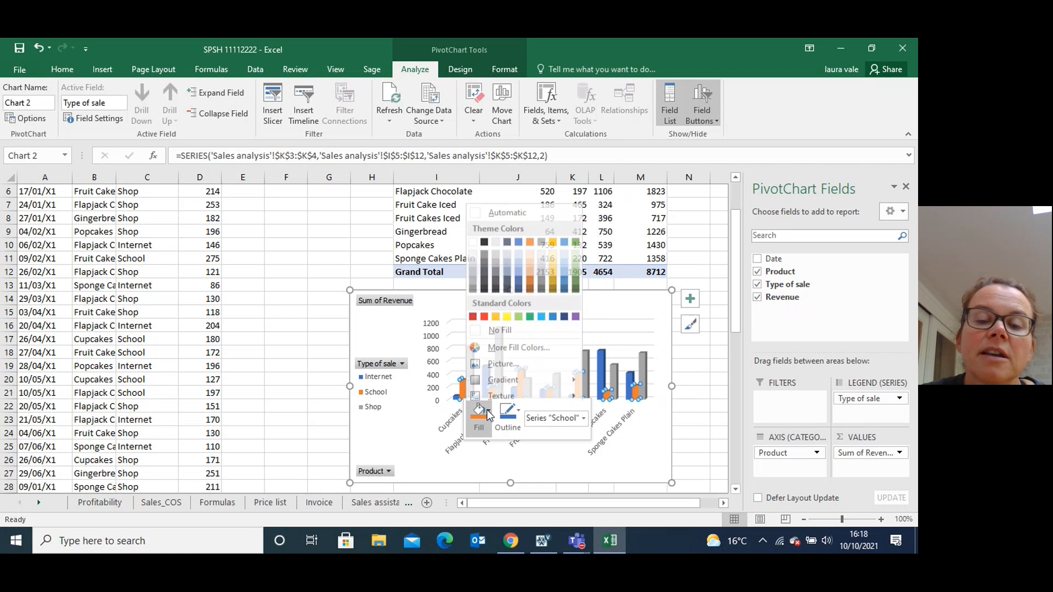
click(530, 311)
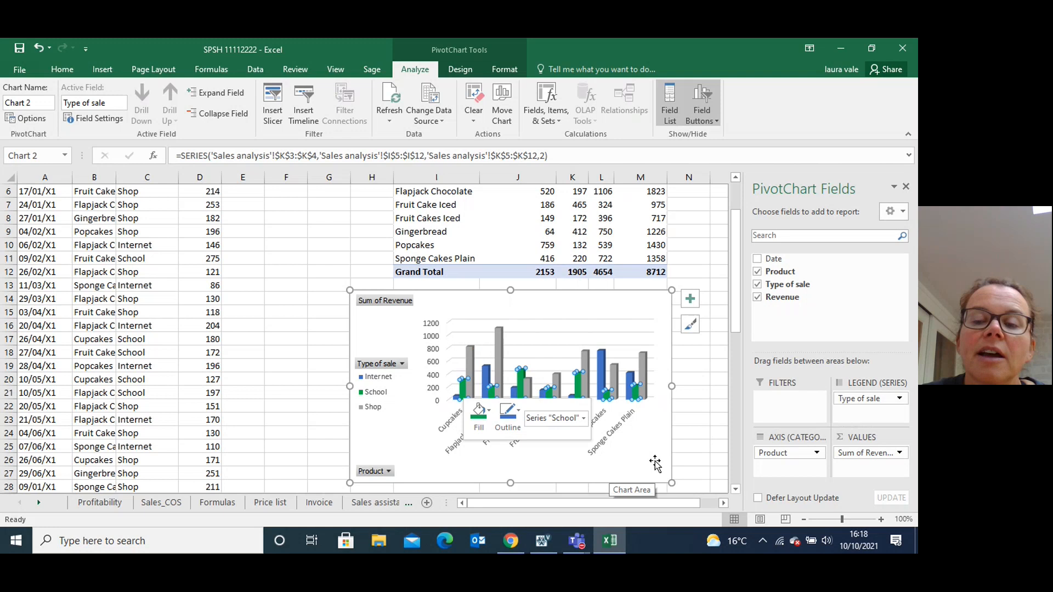
key(Escape)
click(689, 443)
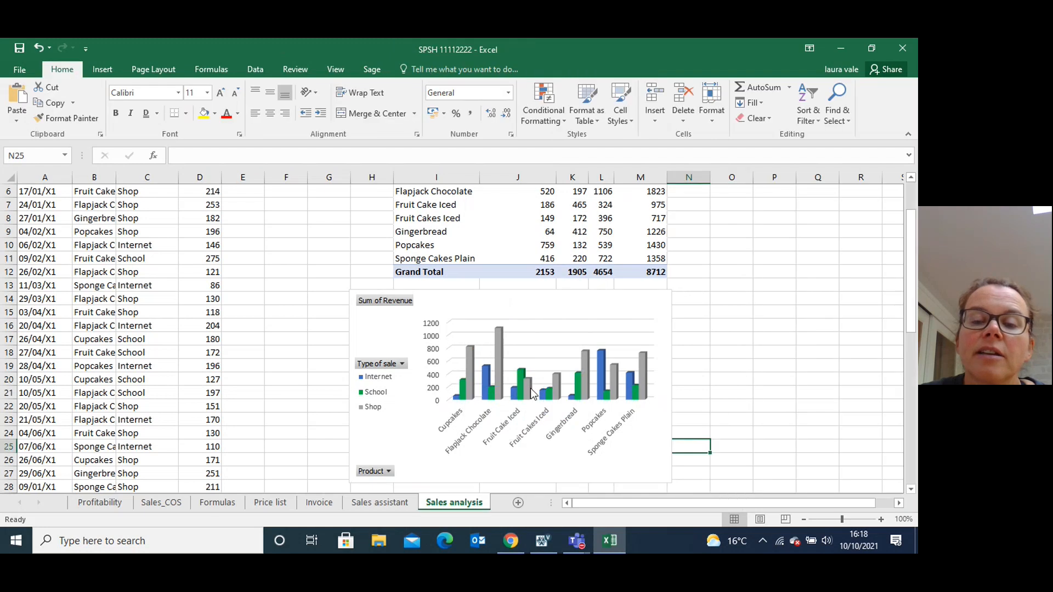
- In Surpass, tick off the green School series bullet and Task 5(b) top-five formatting step
click(543, 540)
click(659, 387)
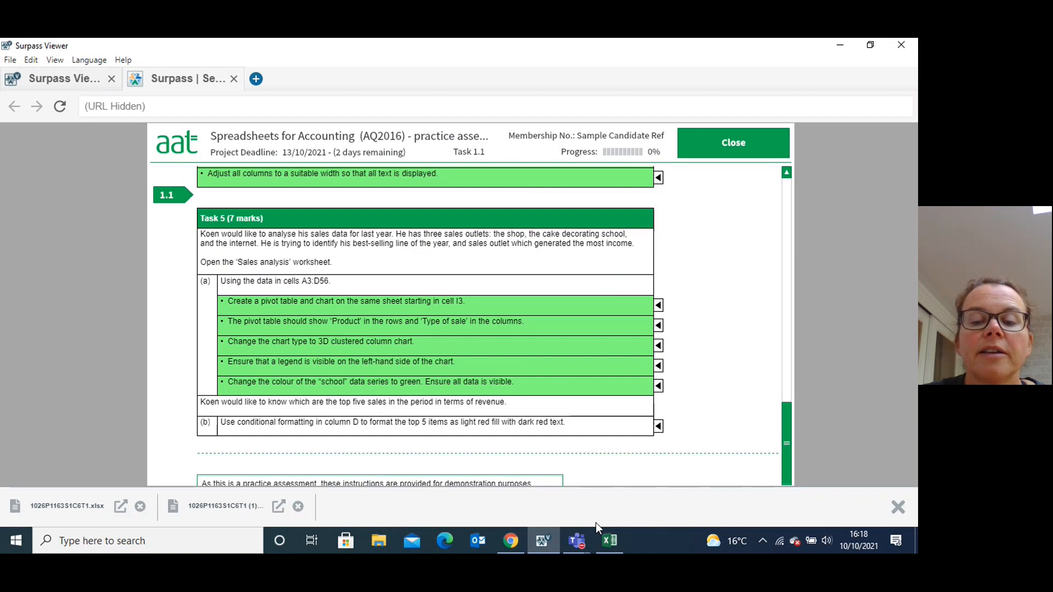
click(610, 541)
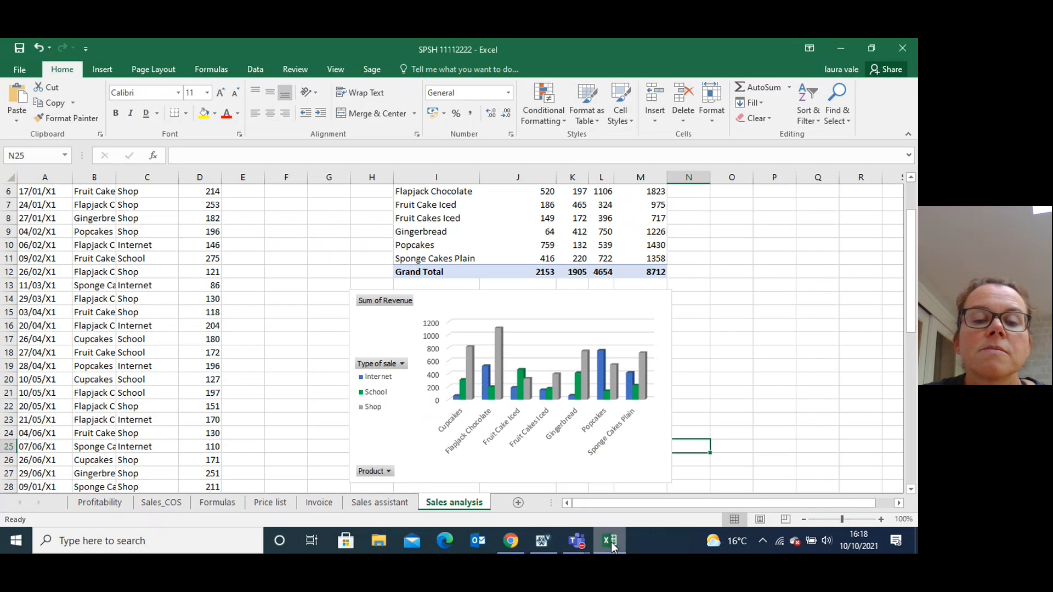
click(543, 541)
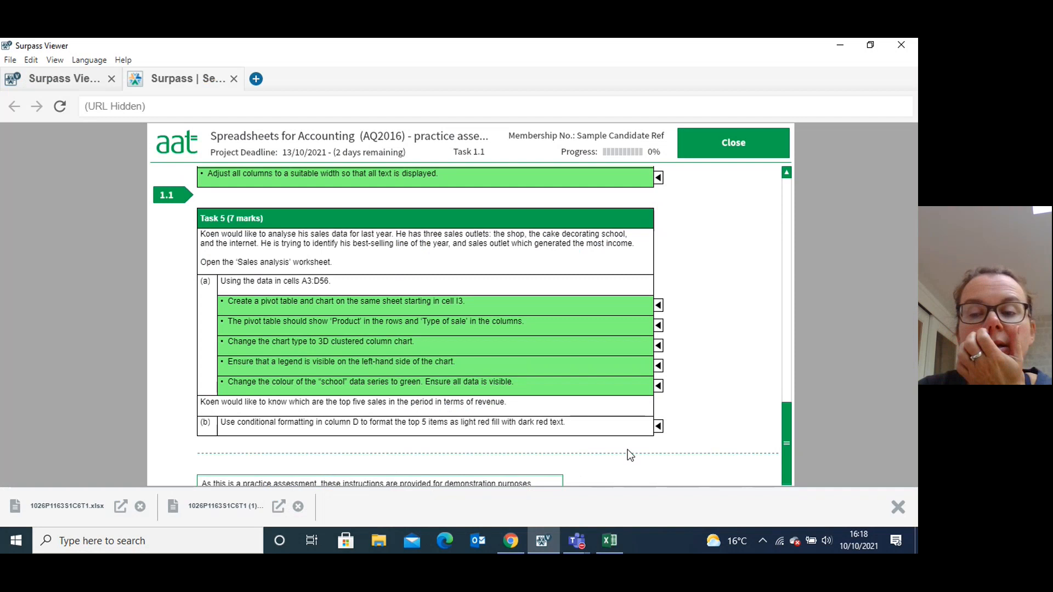
drag(784, 436, 784, 445)
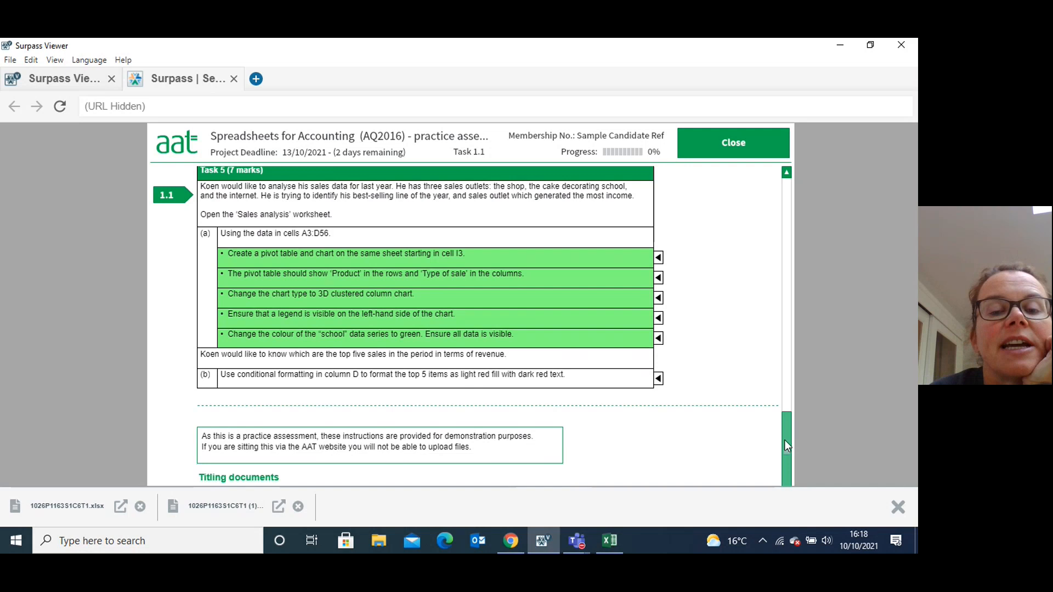
click(658, 379)
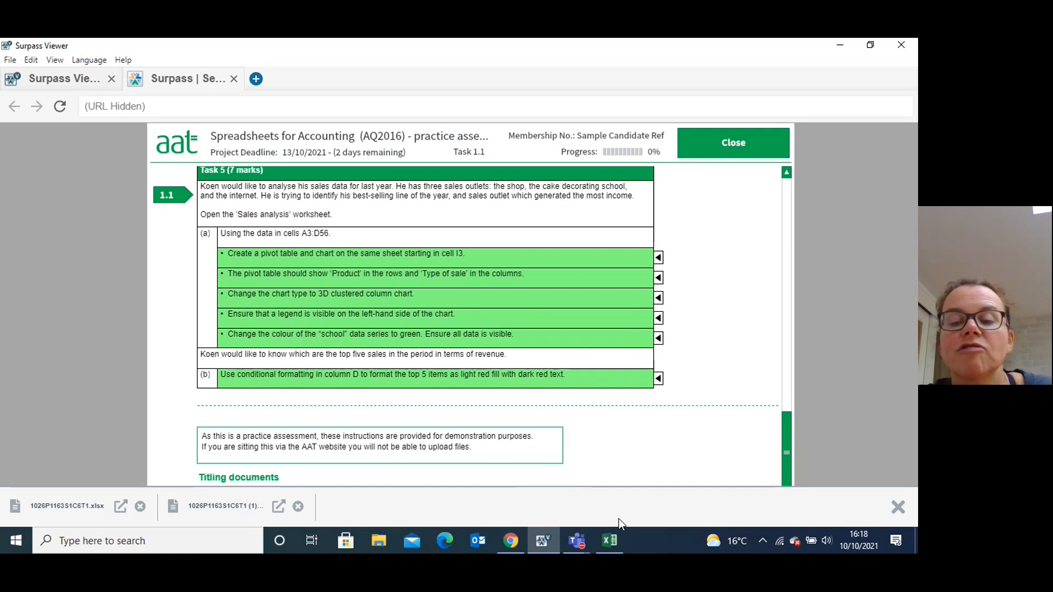
click(609, 541)
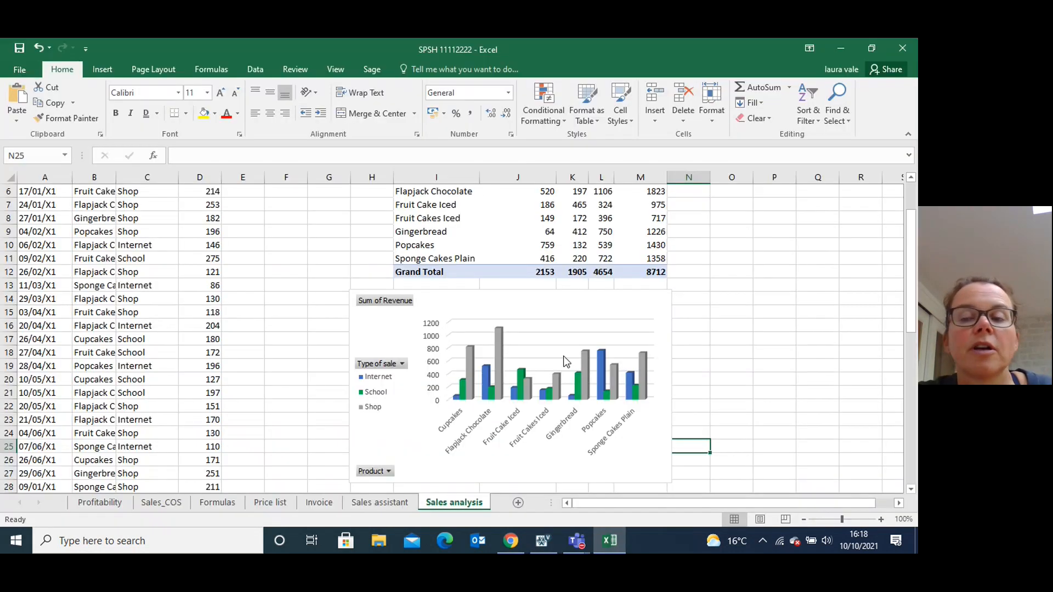
- Select column D and bring up Conditional Formatting, rechecking the task wording in Surpass
click(200, 176)
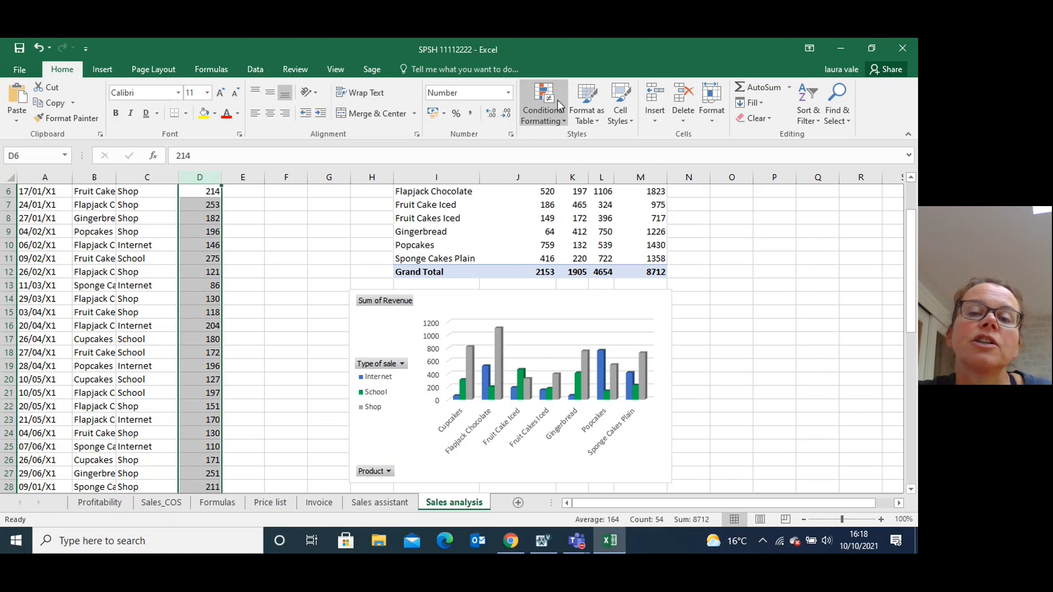
click(550, 114)
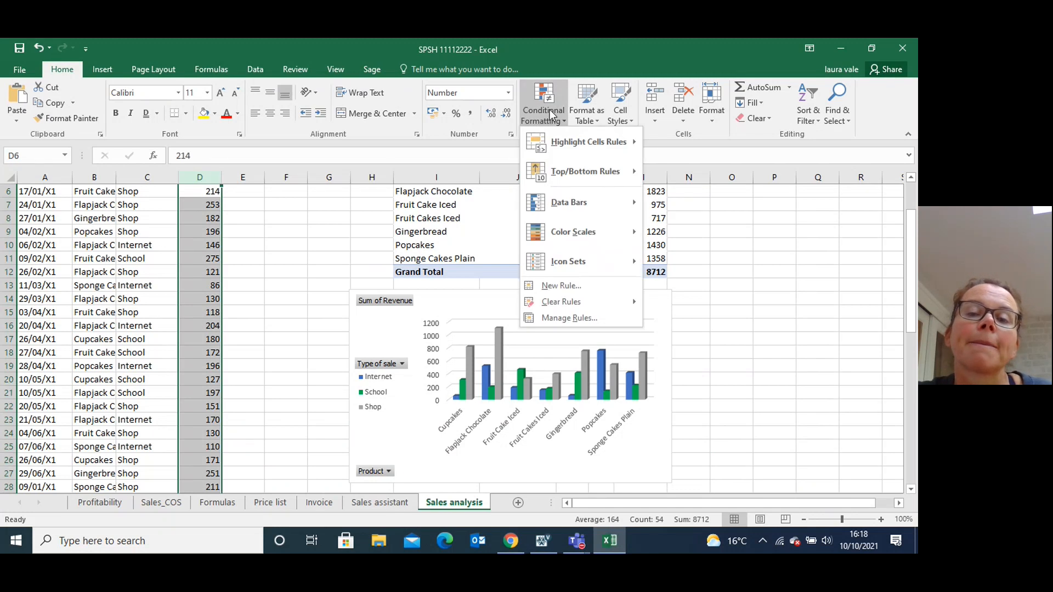
mouse_move(556, 171)
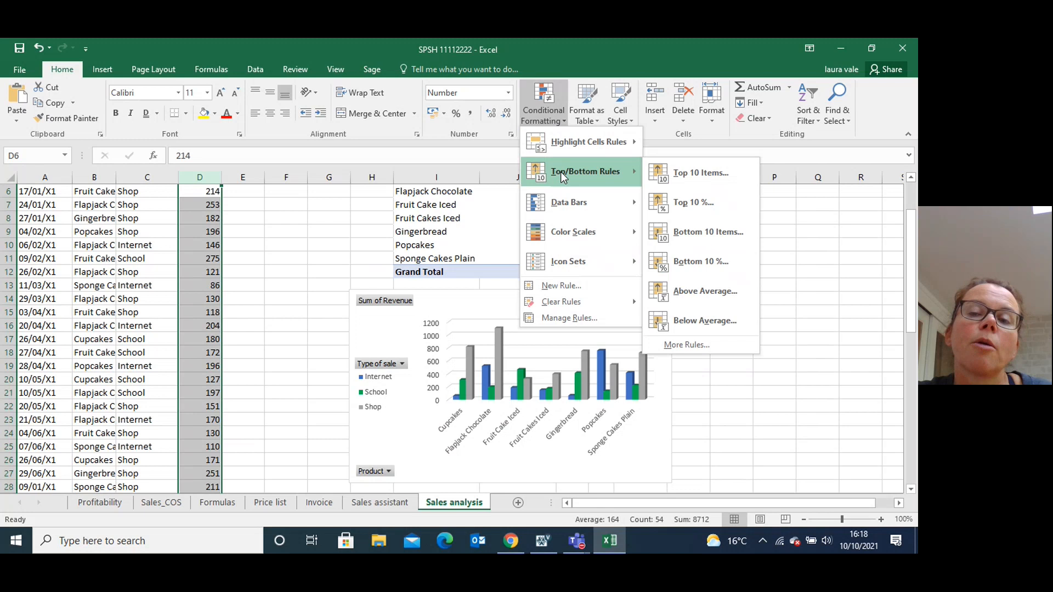
click(545, 539)
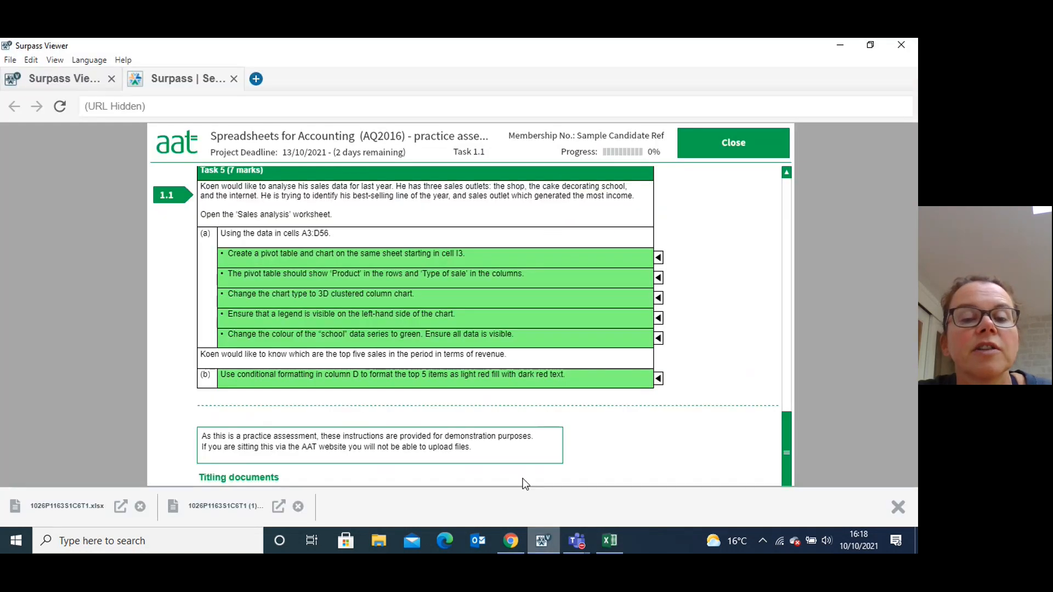
click(608, 541)
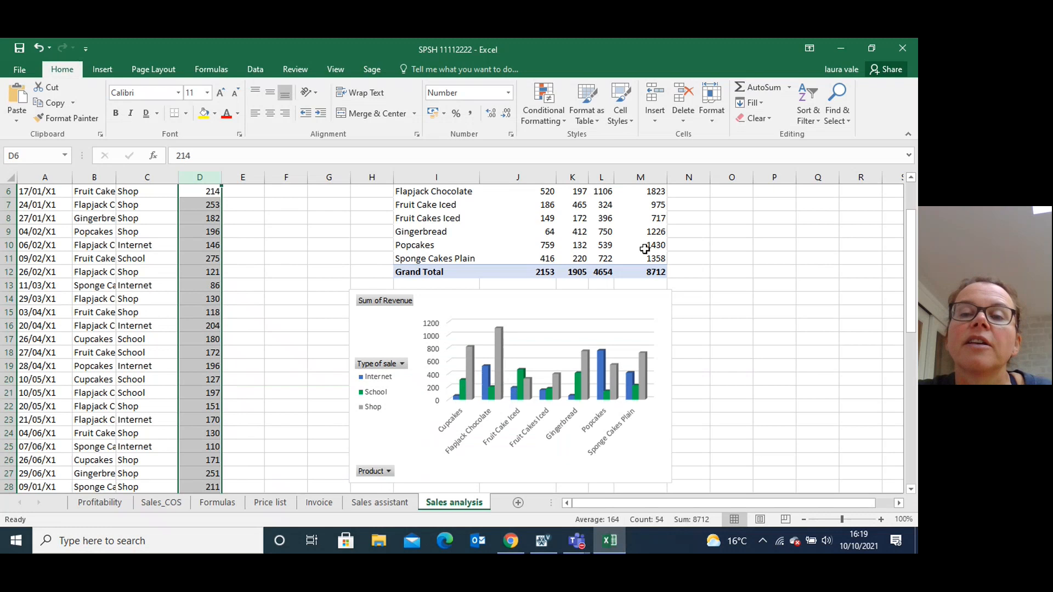
- Apply a Top 5 Items rule to column D with Light Red Fill with Dark Red Text
click(551, 115)
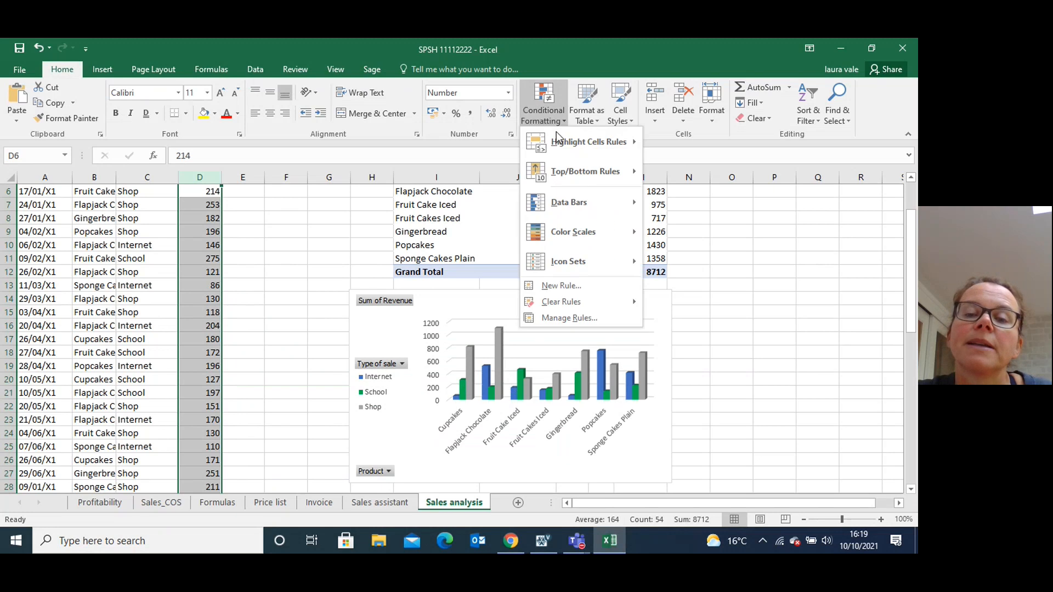
mouse_move(568, 175)
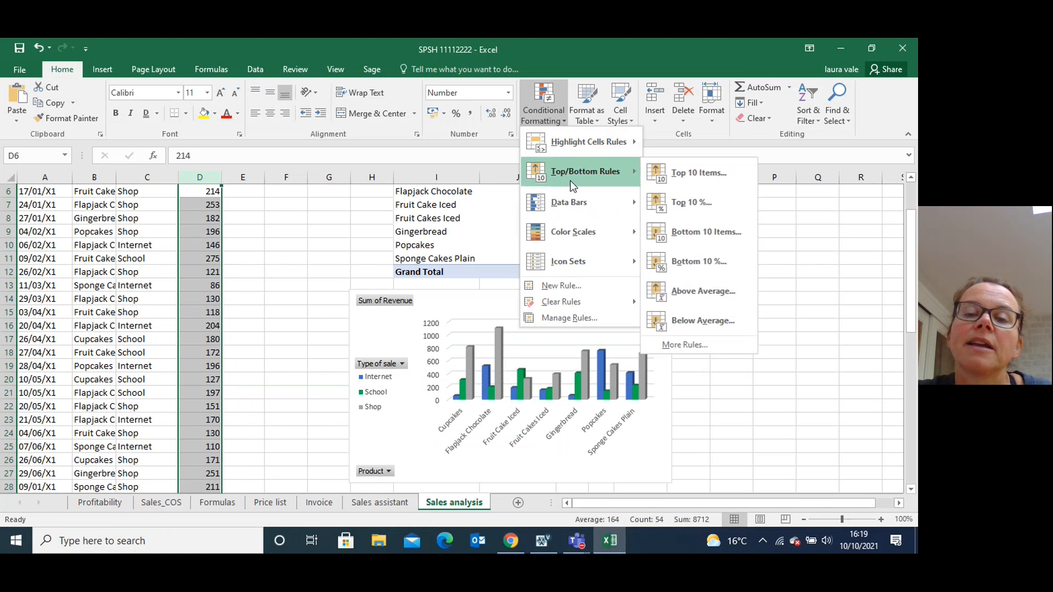
click(685, 174)
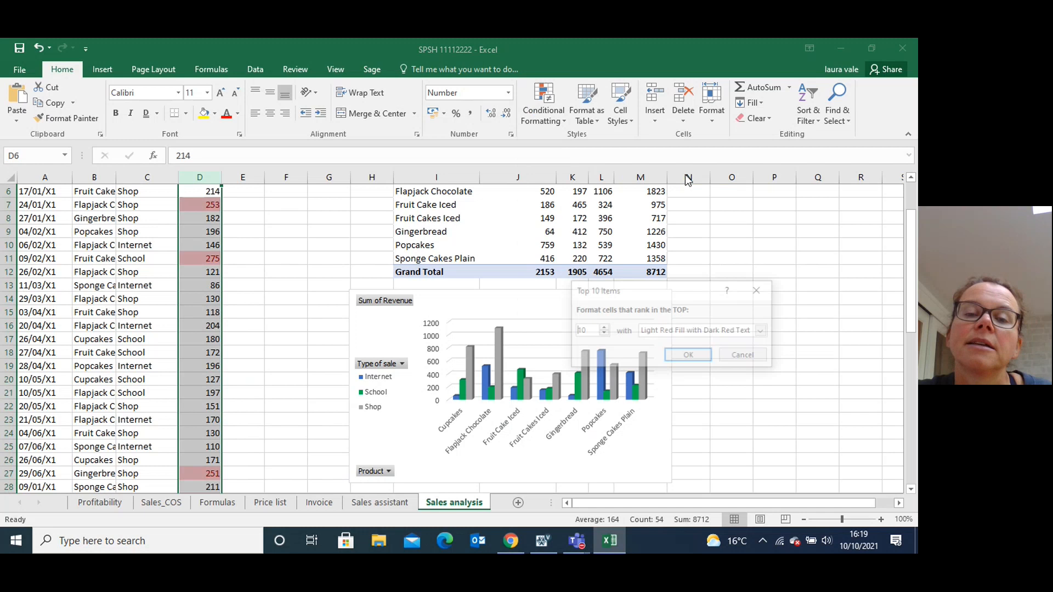
drag(586, 331, 554, 327)
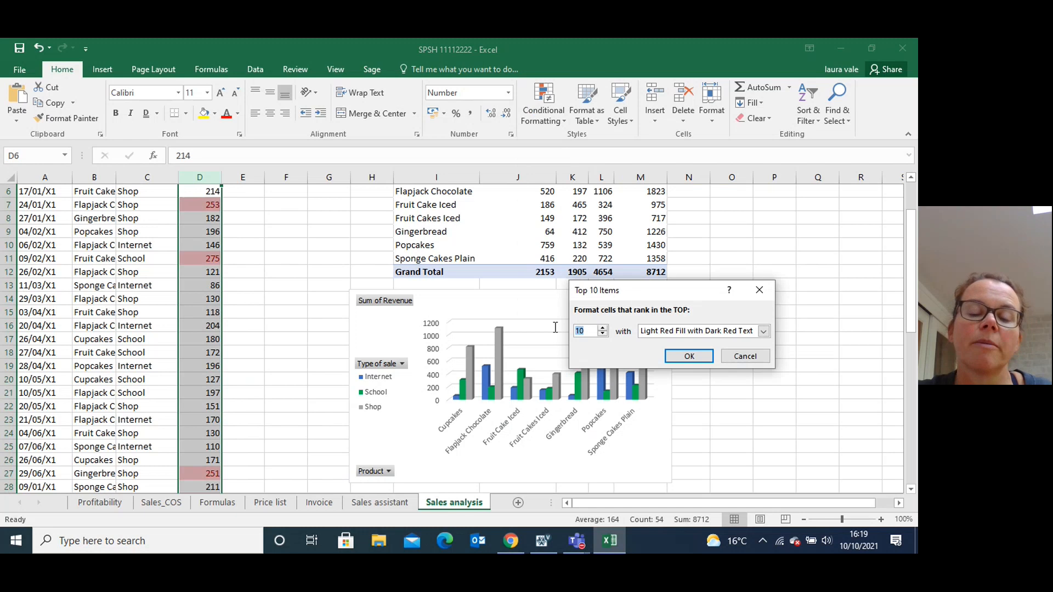
text(5)
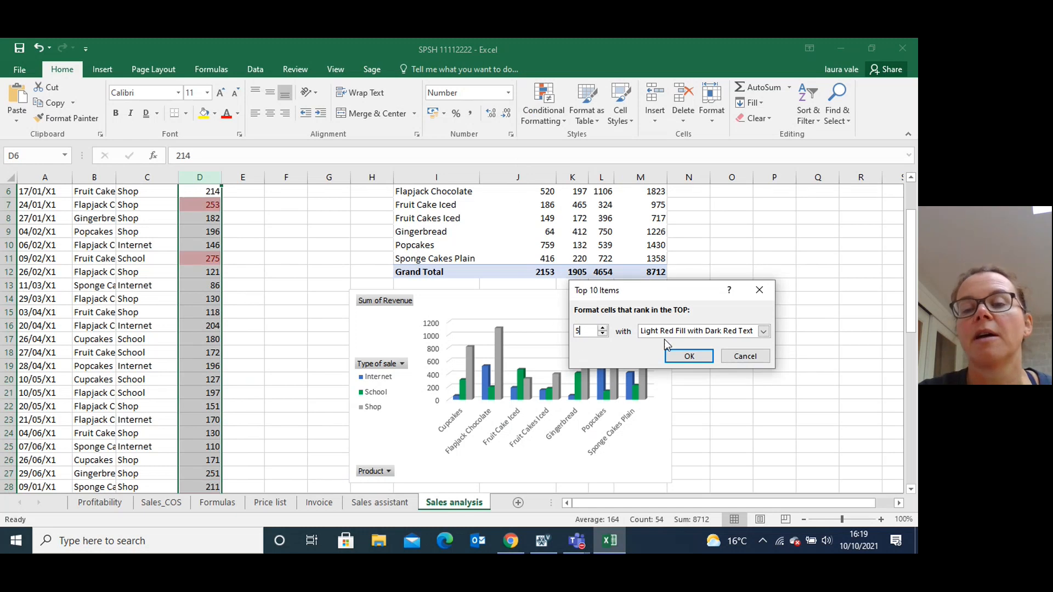
click(691, 357)
click(733, 421)
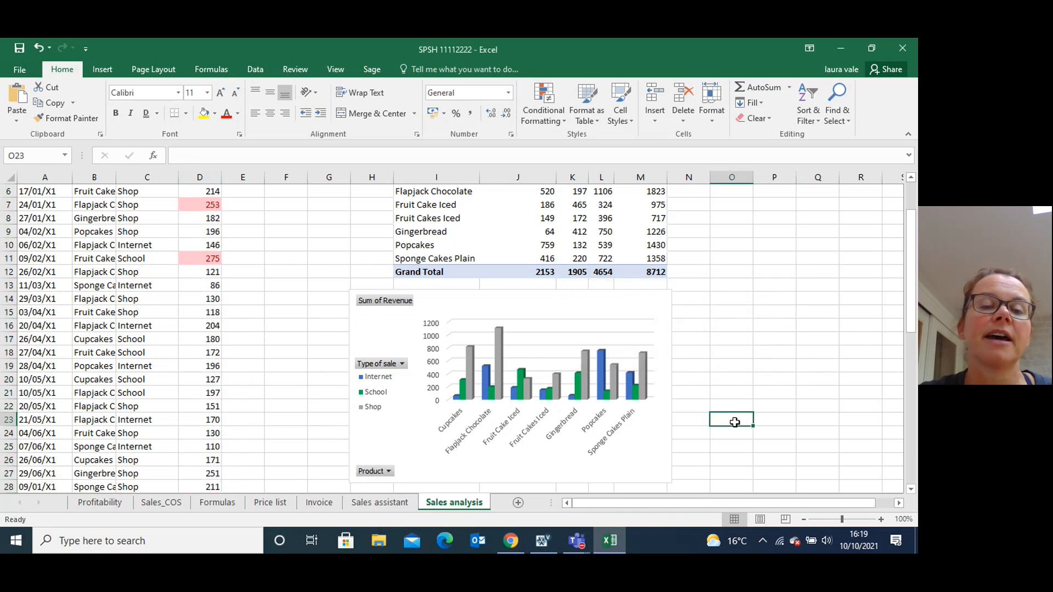
drag(910, 326, 914, 244)
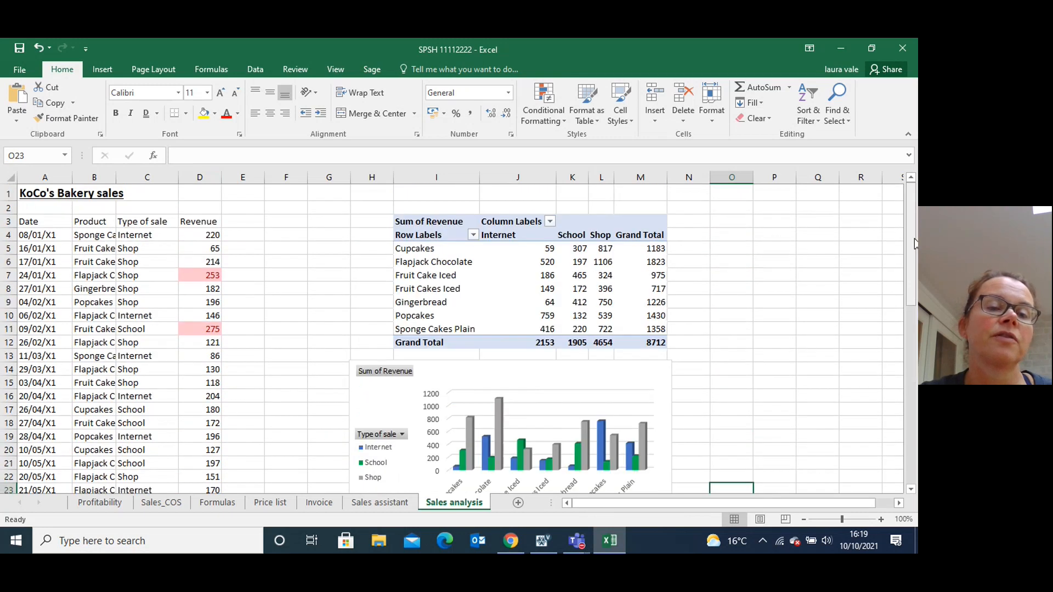
- Scroll the assessment down to the Instructions for students and the upload checklist
click(544, 537)
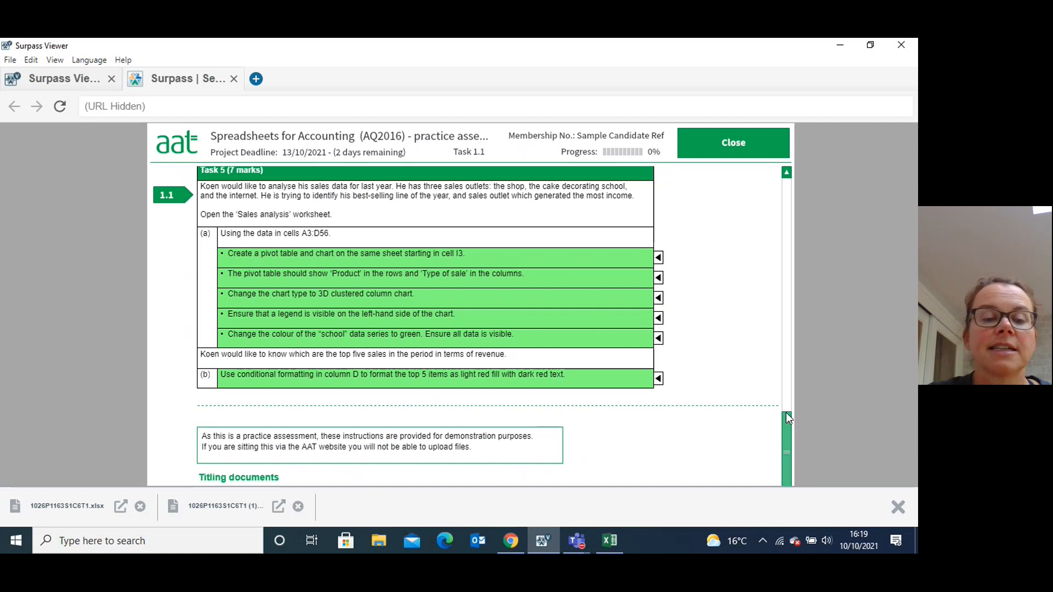
drag(785, 413, 778, 467)
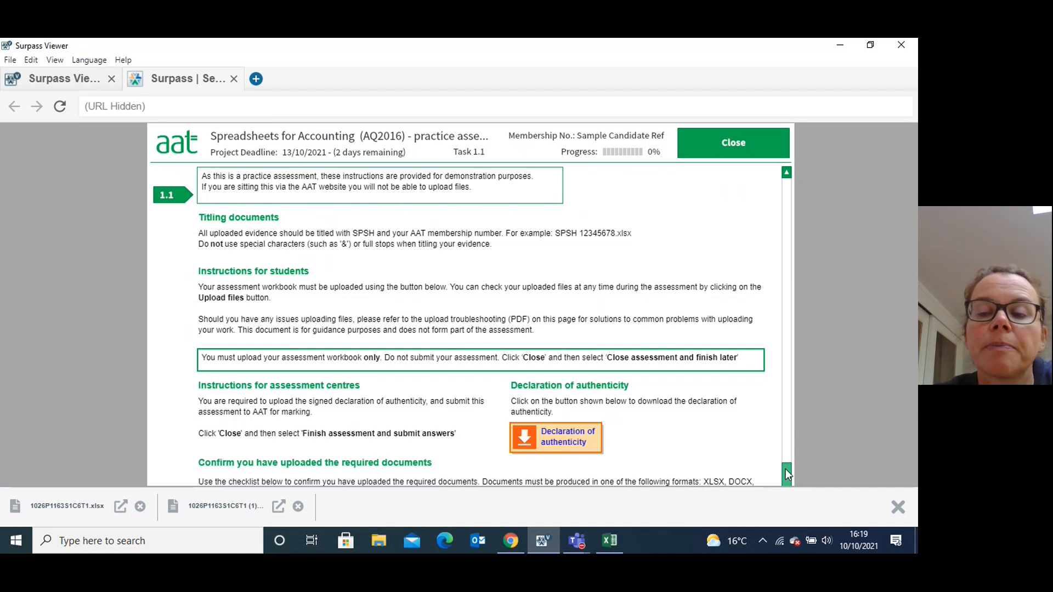
drag(786, 473, 787, 488)
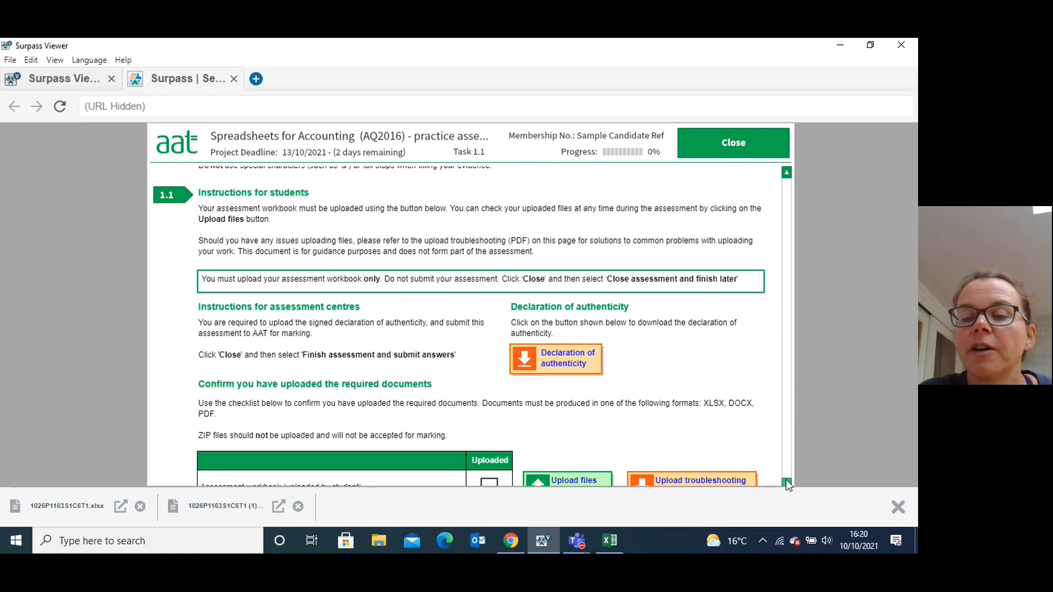
click(54, 61)
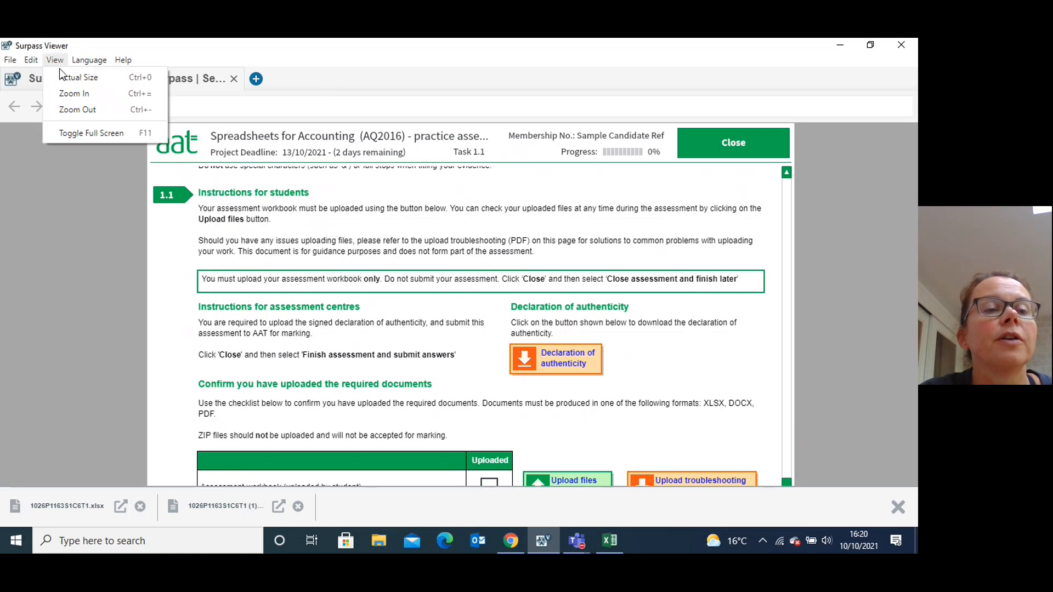
click(67, 106)
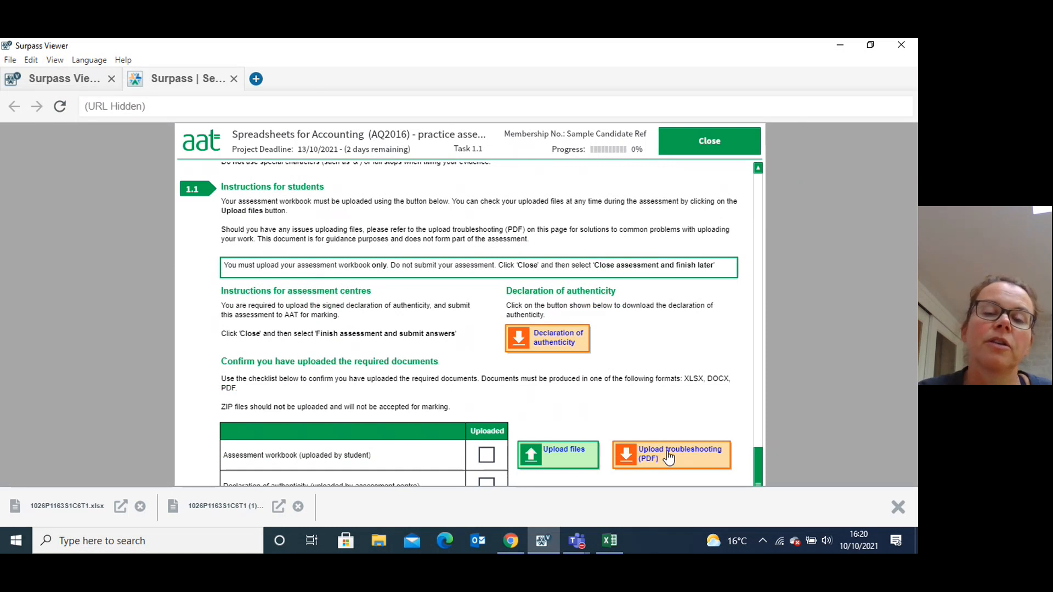
click(531, 458)
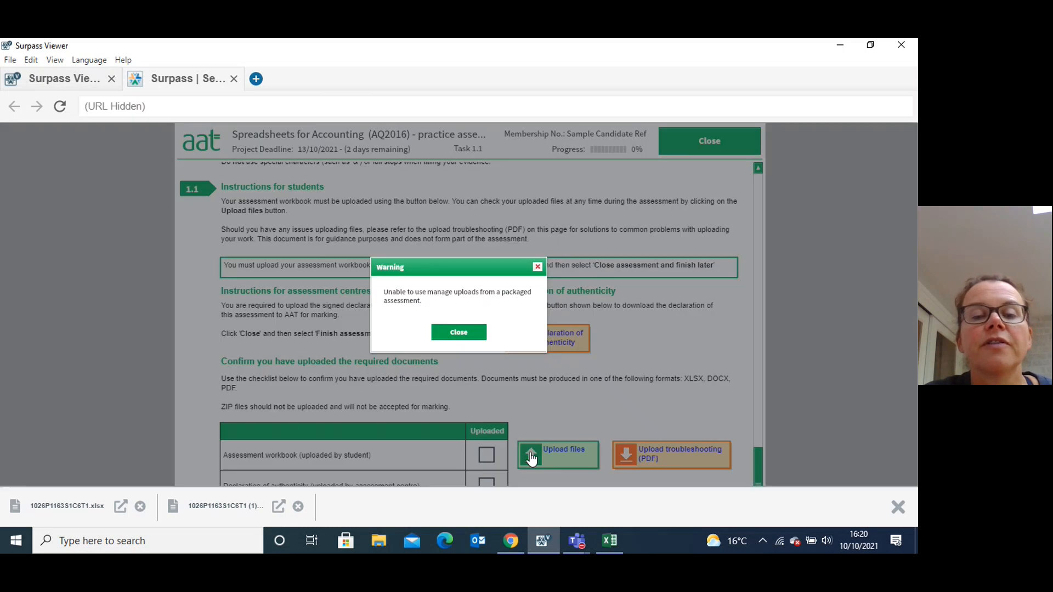
click(458, 333)
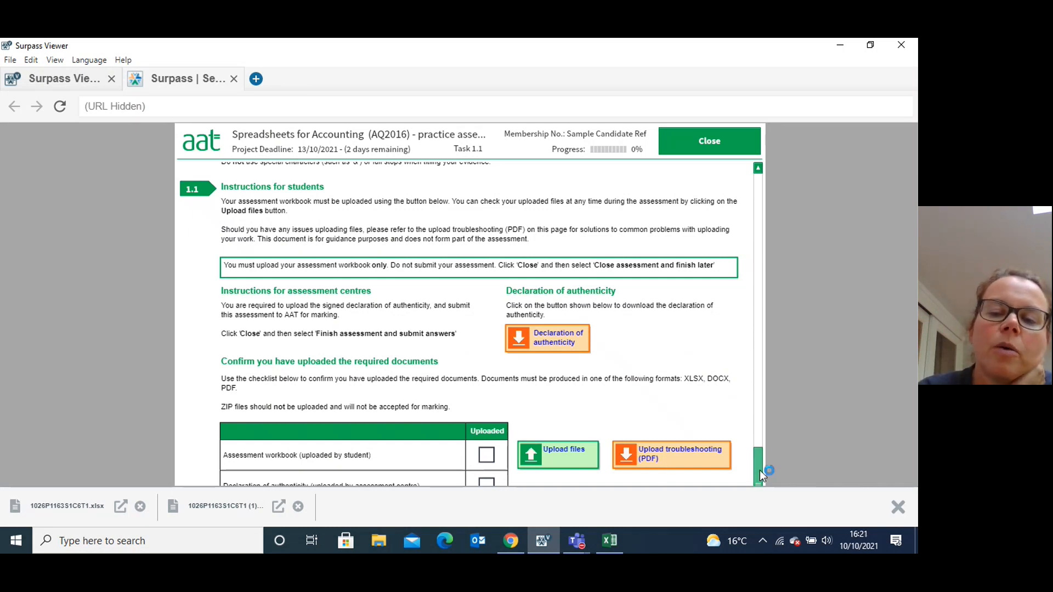
mouse_move(758, 470)
mouse_down()
mouse_move(756, 489)
mouse_move(755, 468)
mouse_up()
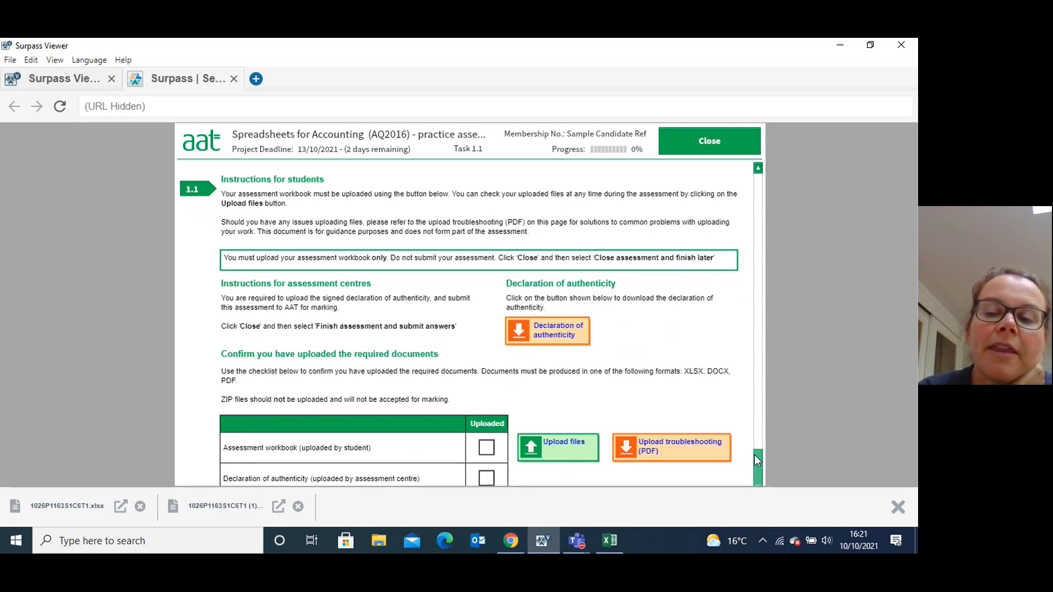
drag(756, 457, 756, 476)
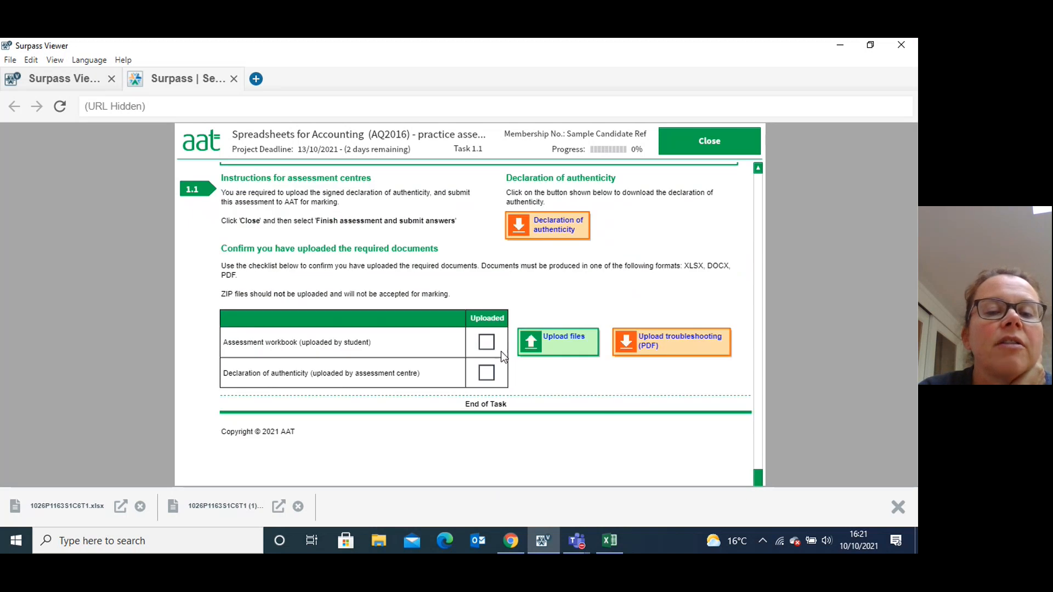
- Tick the assessment workbook as uploaded and download the Declaration of authenticity DOCX
click(485, 341)
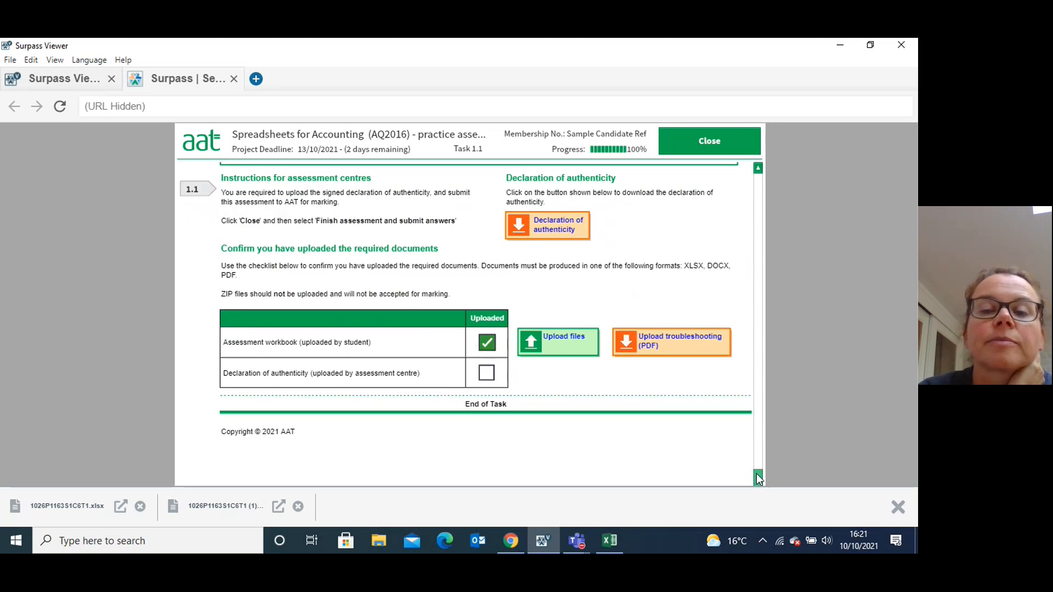
drag(755, 472, 756, 465)
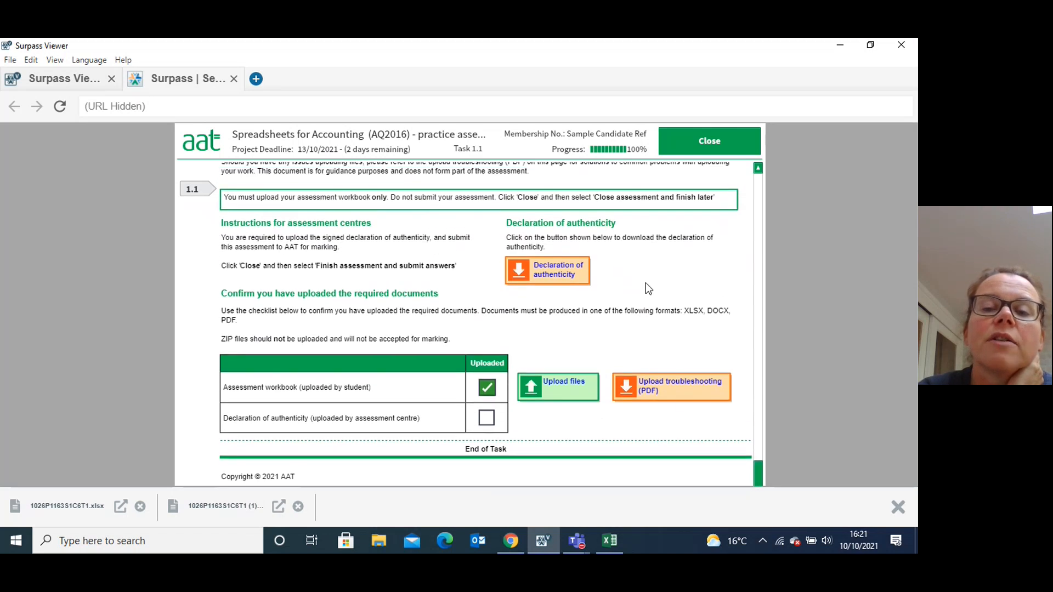
click(520, 276)
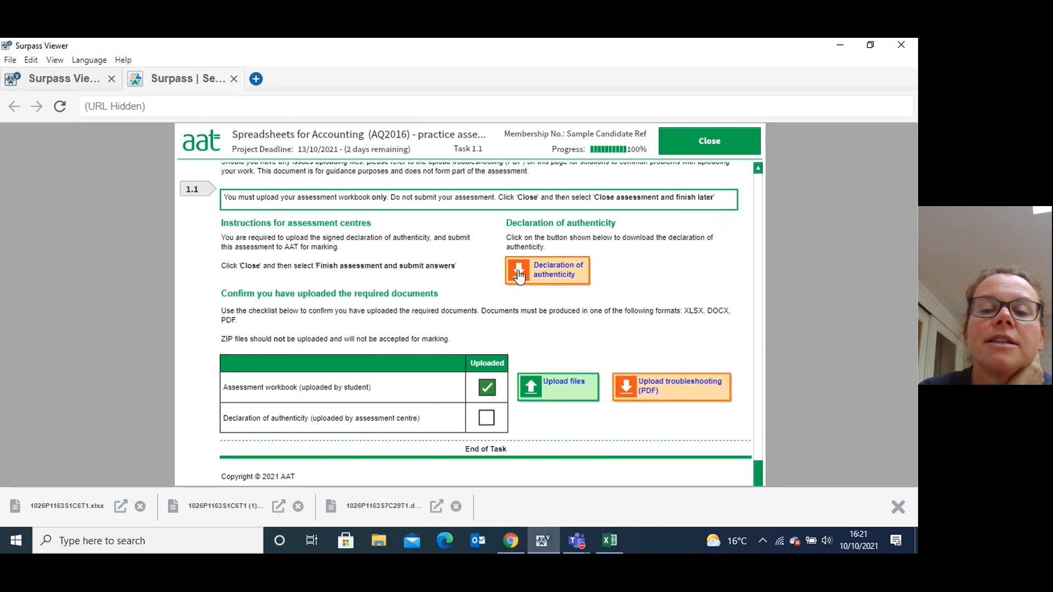
- Open the downloaded declaration in Word and enable editing
click(436, 506)
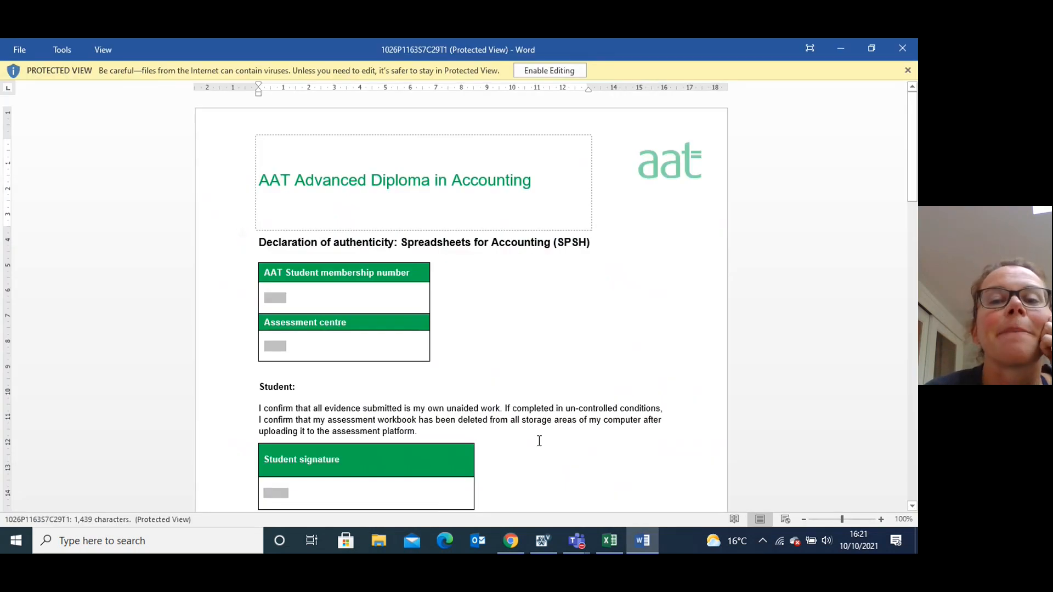
click(550, 71)
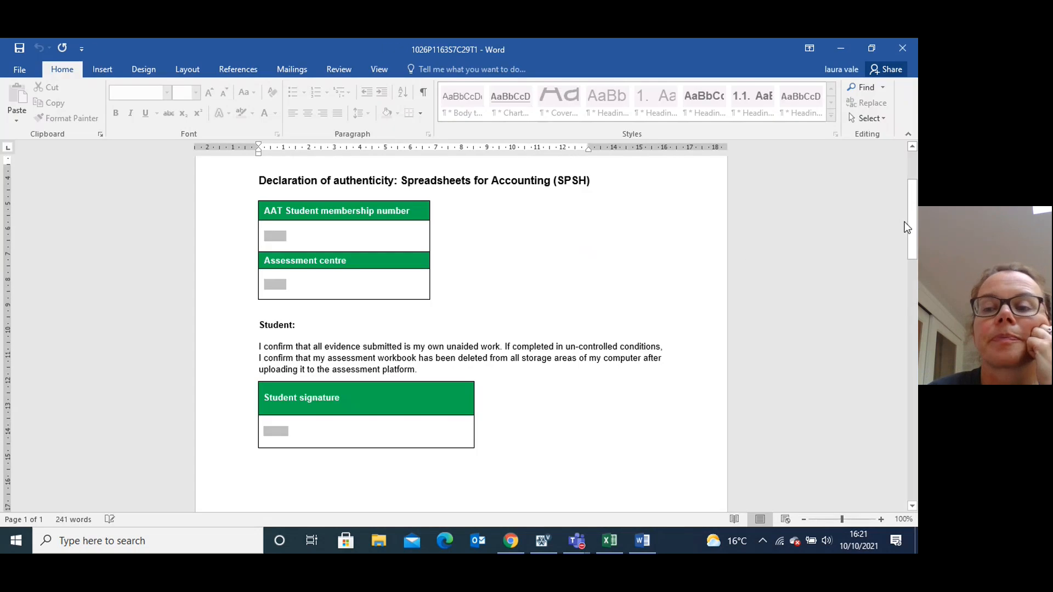
click(913, 210)
mouse_move(913, 212)
mouse_down()
mouse_move(912, 341)
mouse_move(886, 223)
mouse_move(891, 176)
mouse_move(893, 209)
mouse_up()
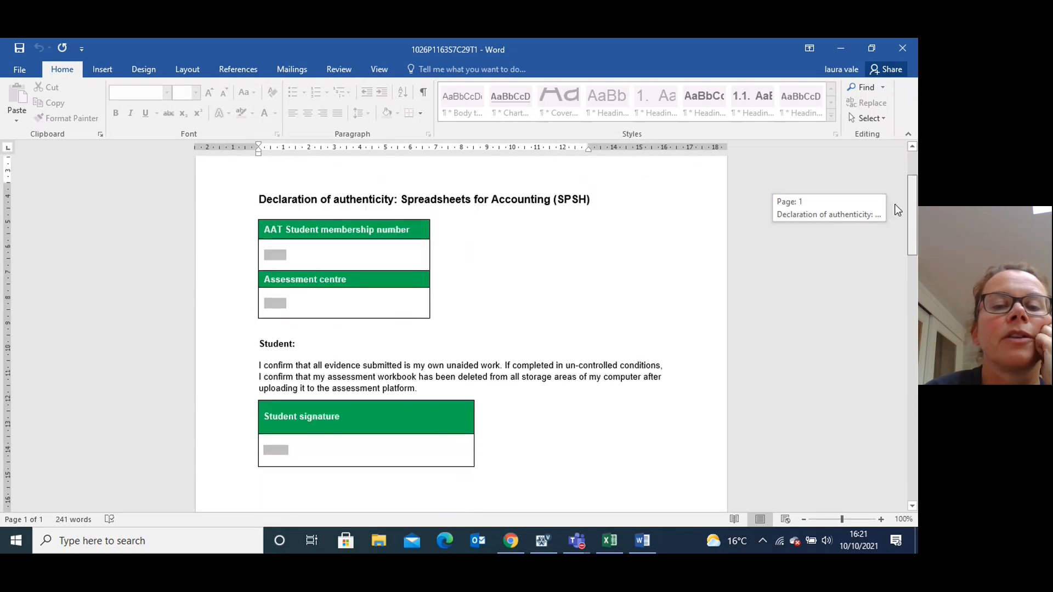
- Enter AH0003 in the Assessment centre field, then move to the Student signature field
click(279, 255)
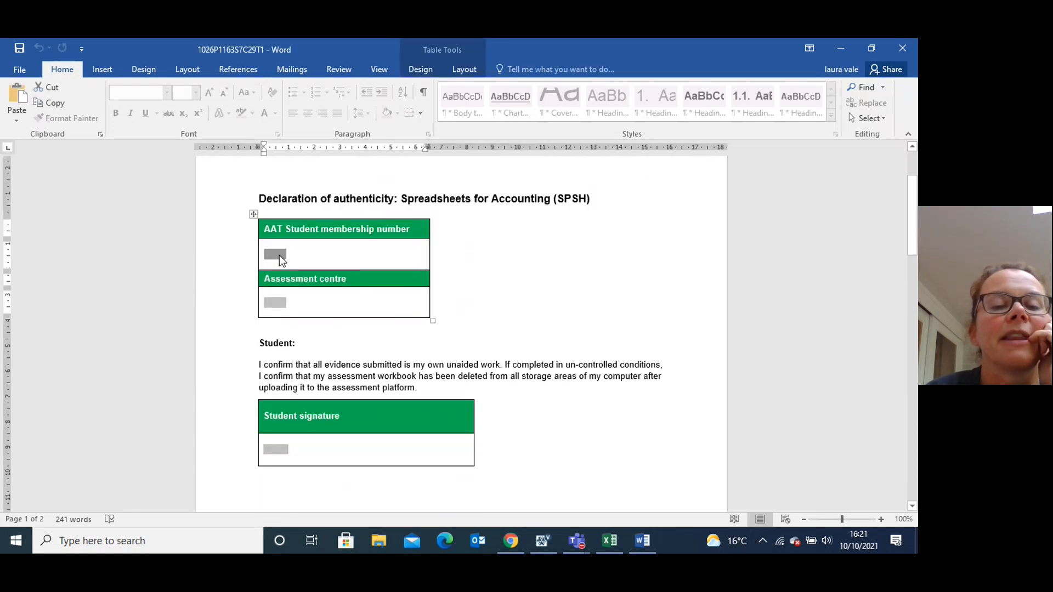
click(280, 303)
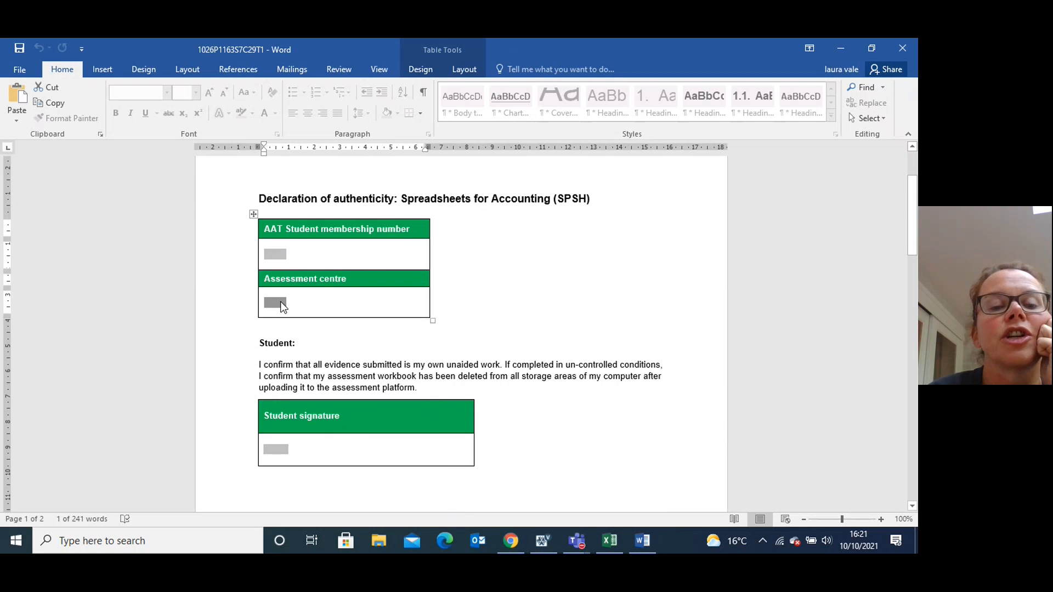
text(AH0003)
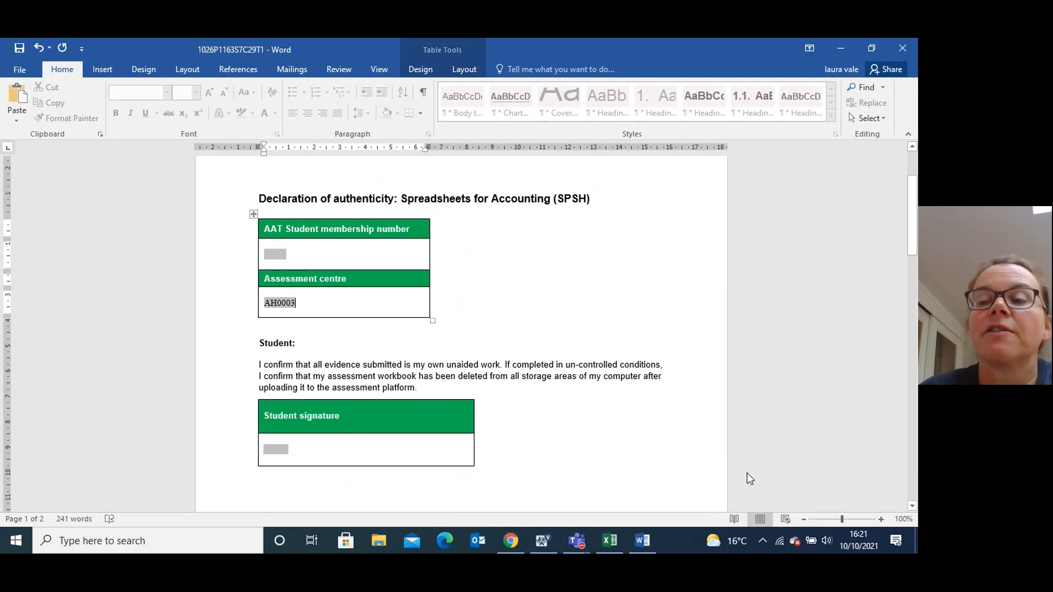
drag(912, 246, 916, 282)
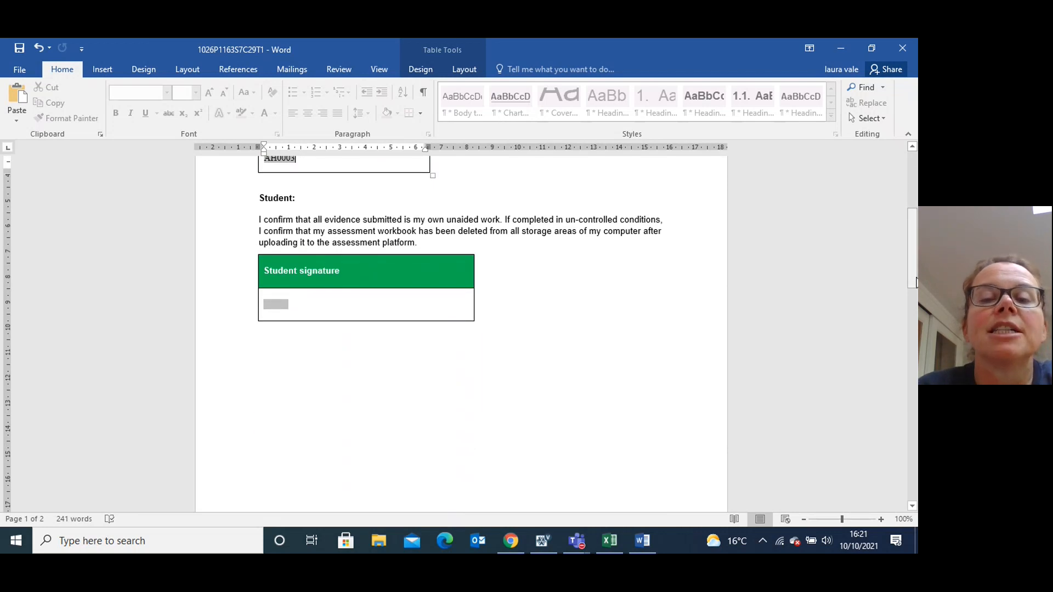
click(278, 303)
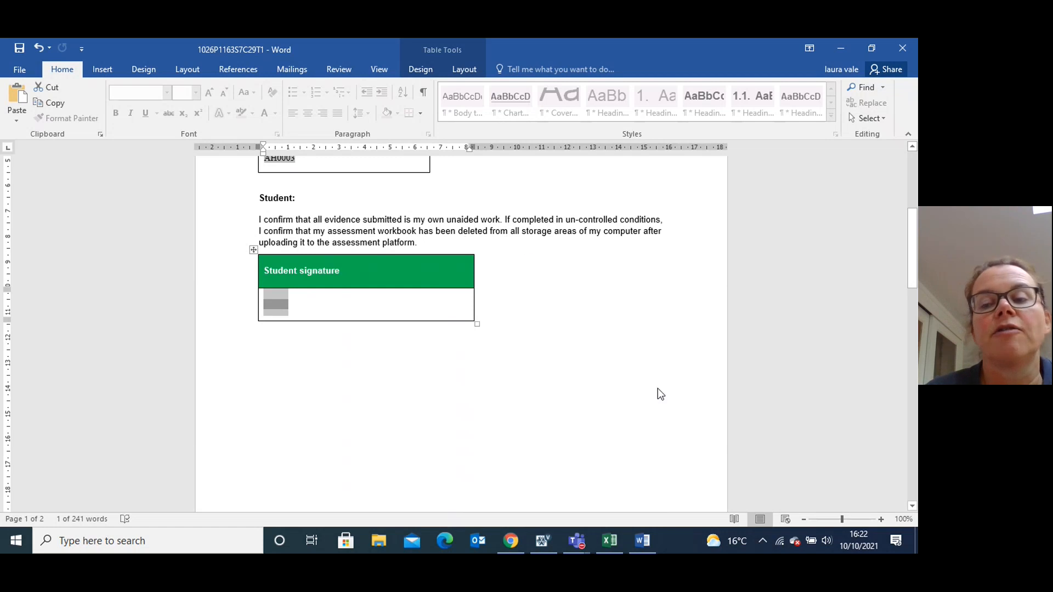
- Scroll through page 2 of the declaration to review the assessment centre section
click(912, 507)
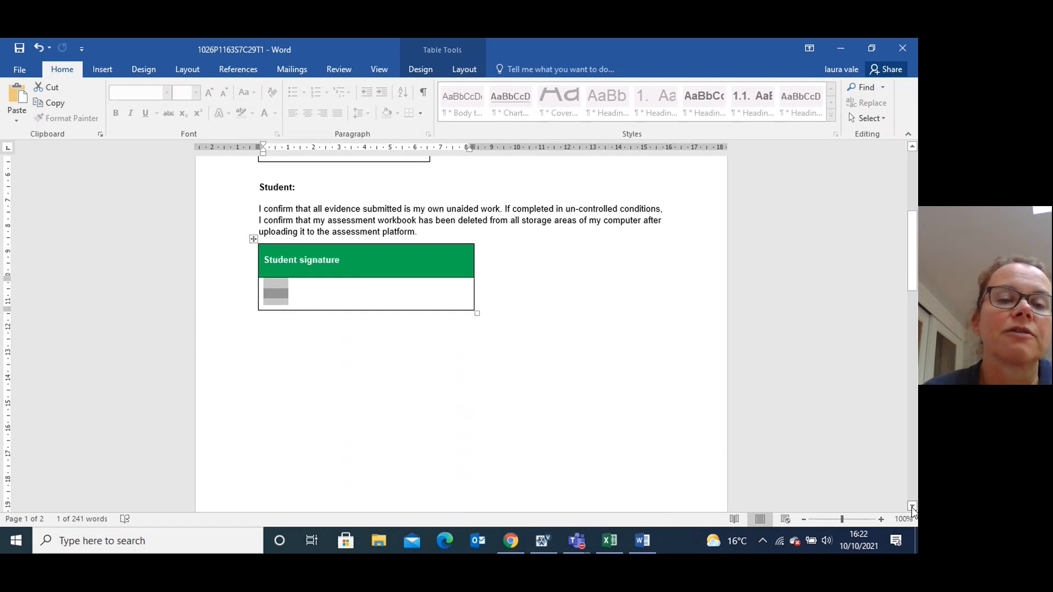
click(912, 507)
click(912, 507)
click(912, 507)
drag(912, 507, 911, 507)
click(911, 507)
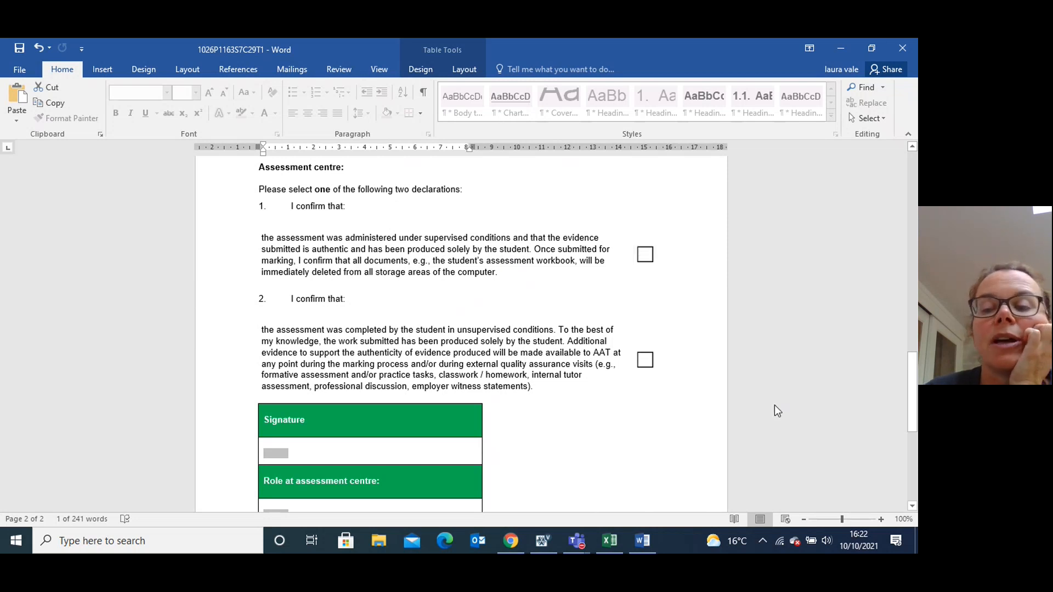
drag(911, 377, 912, 403)
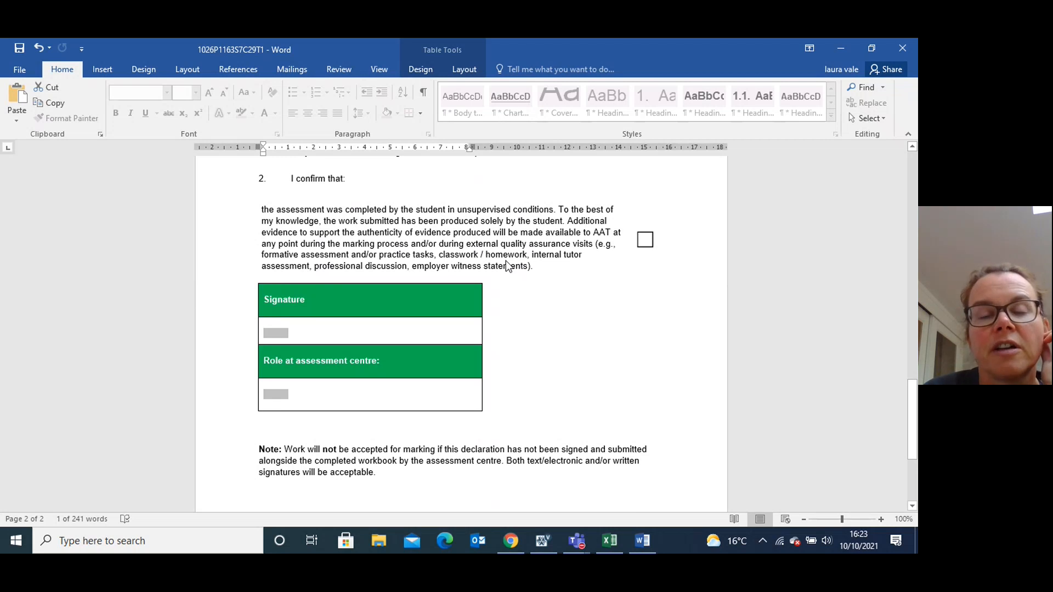
mouse_move(910, 409)
mouse_down()
mouse_move(912, 388)
mouse_move(913, 420)
mouse_up()
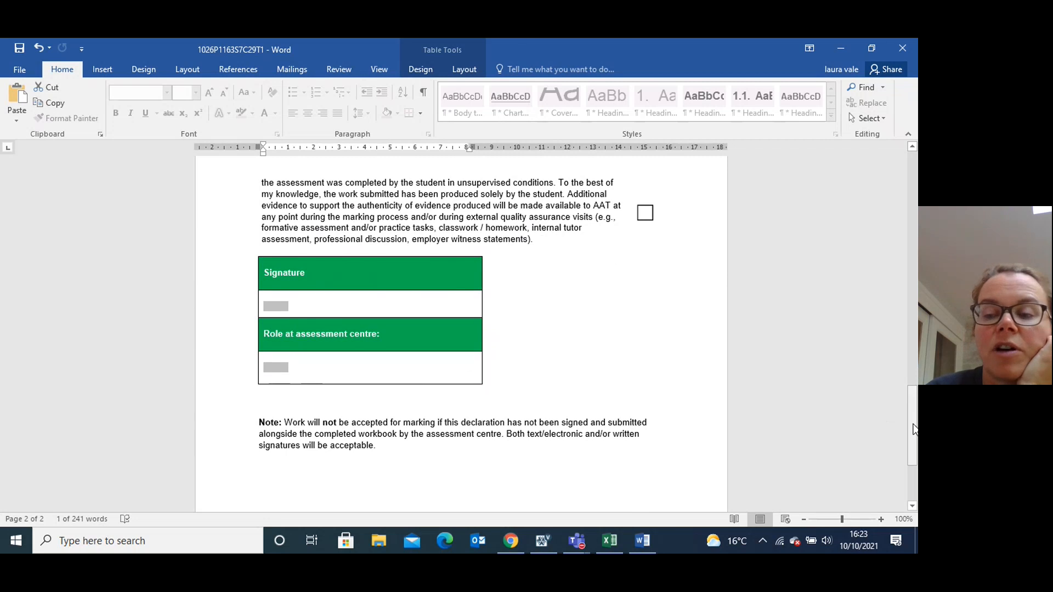
- Return to the top of the declaration and close the Word window
drag(913, 429, 915, 159)
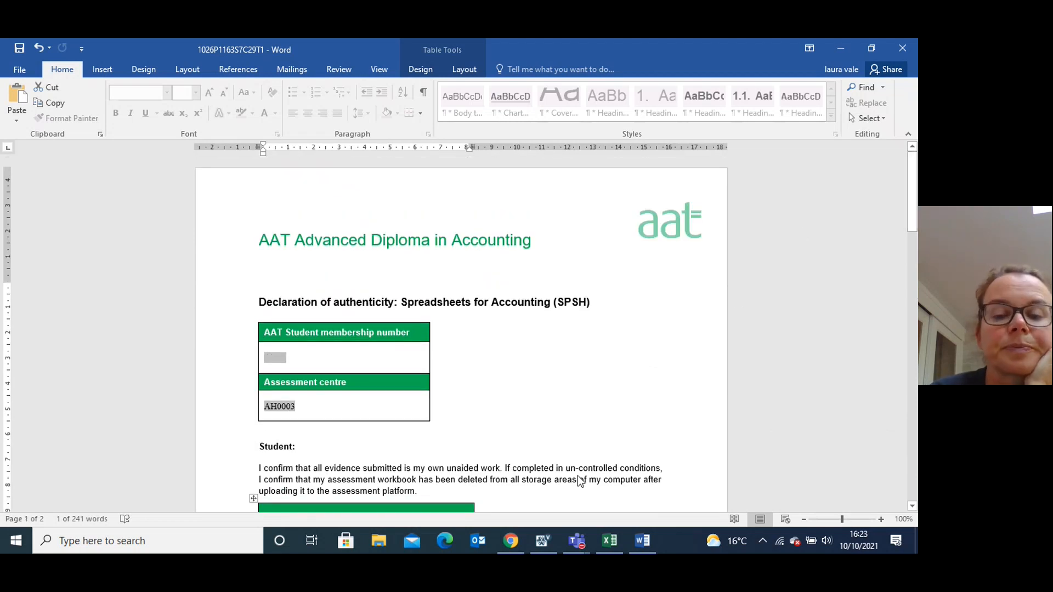
mouse_move(597, 542)
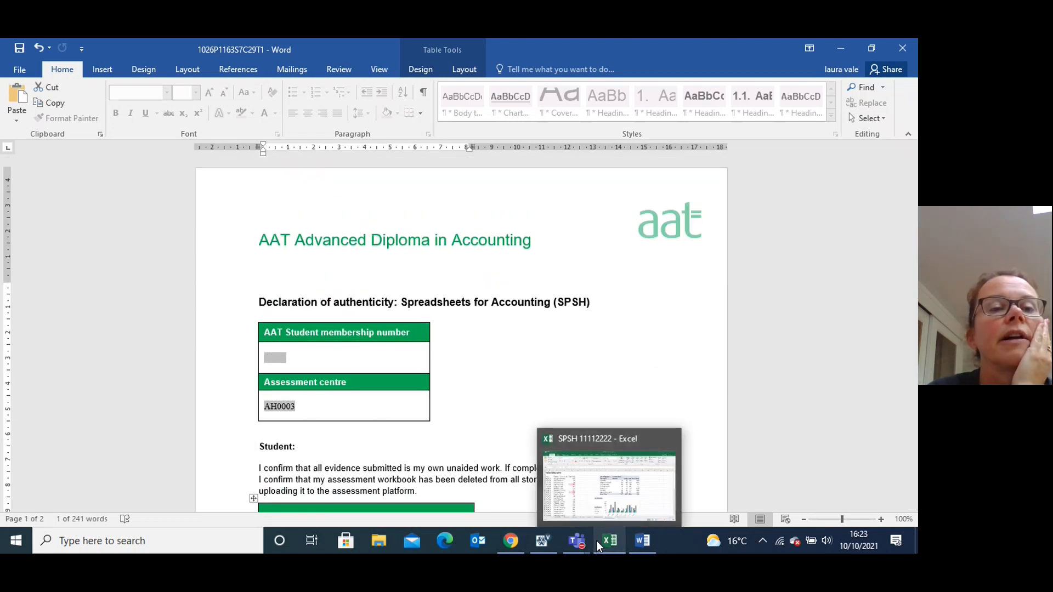
click(903, 48)
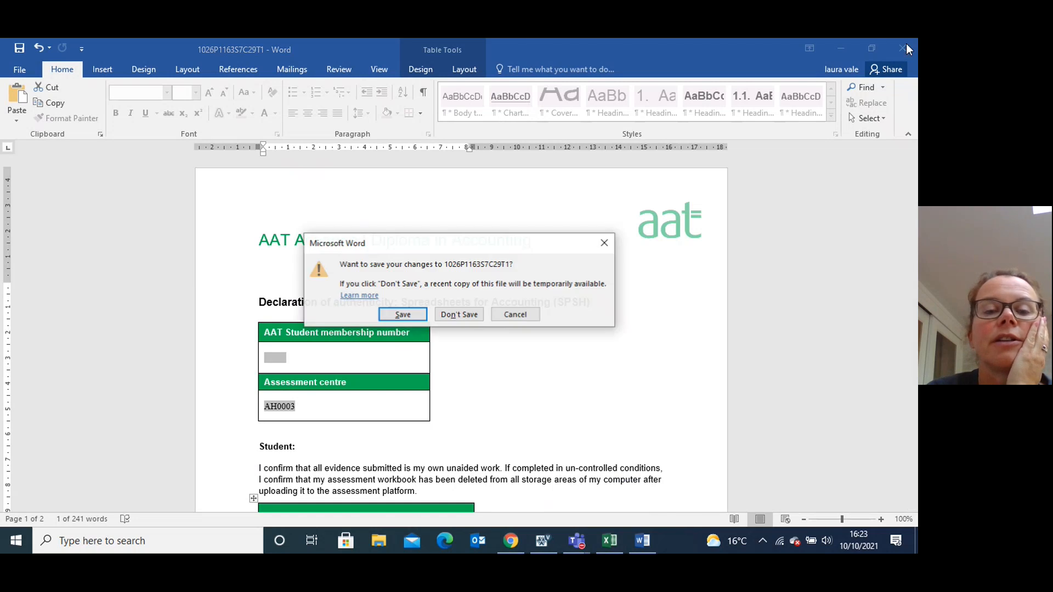
- Close the declaration with Don't Save so its changes are discarded
click(466, 317)
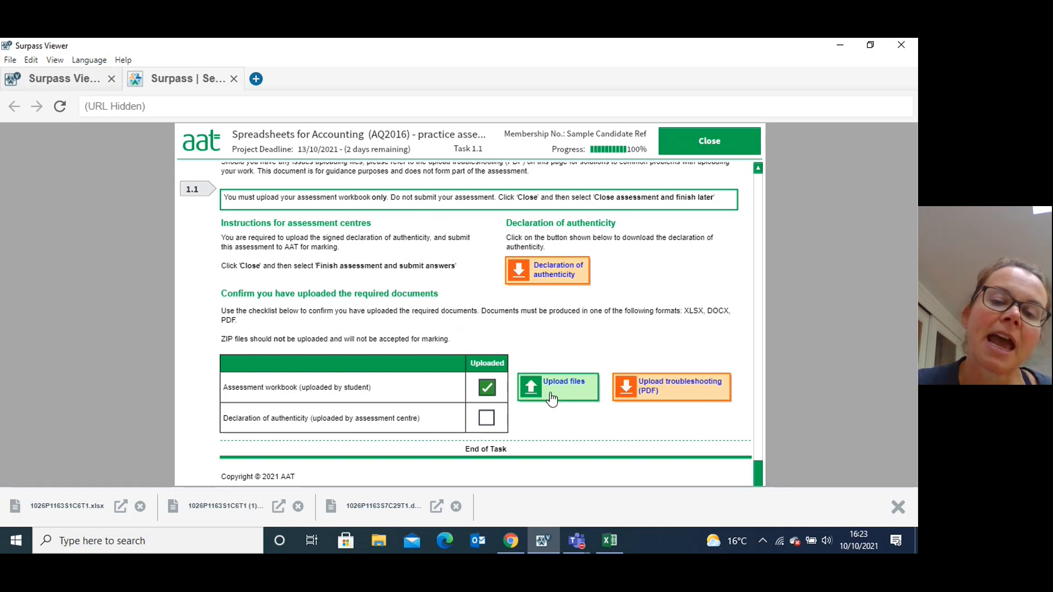
- Tick the Declaration of authenticity as uploaded, then start closing the assessment
click(487, 417)
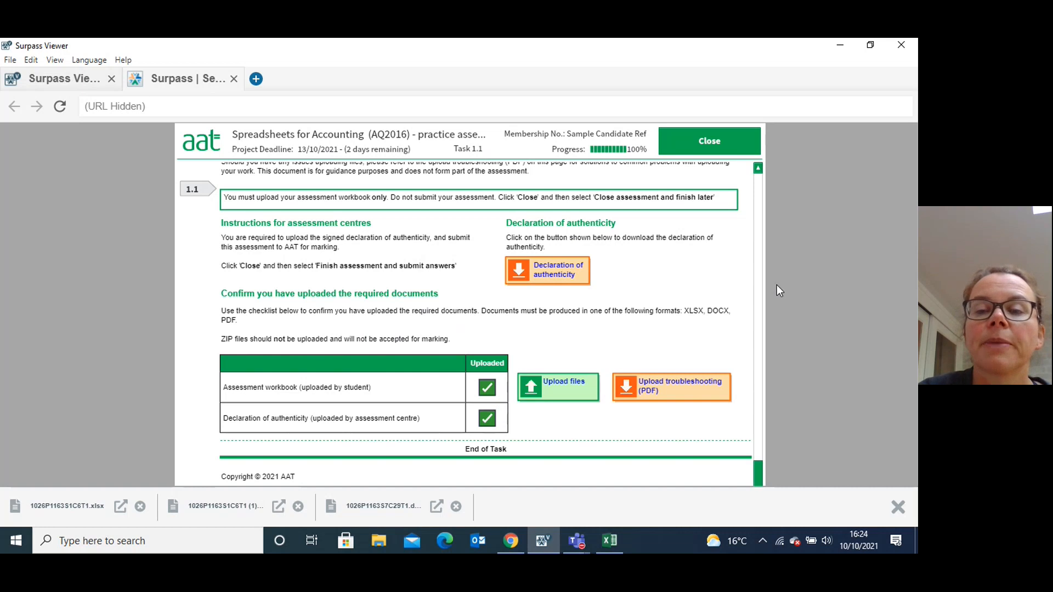
click(715, 145)
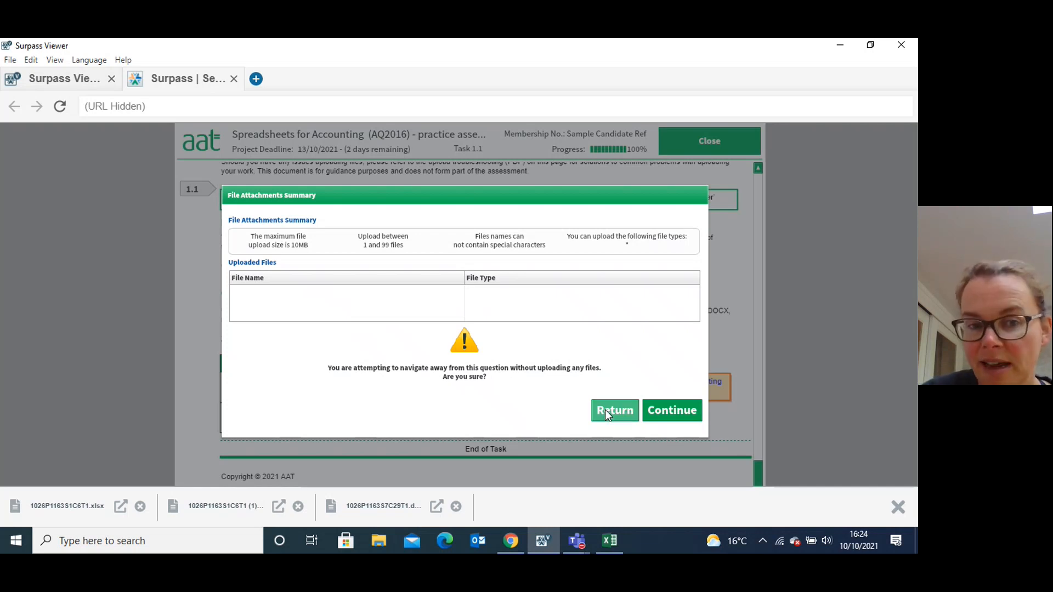
- Continue past the no-files warning and confirm 'Close assessment and finish later'
click(666, 412)
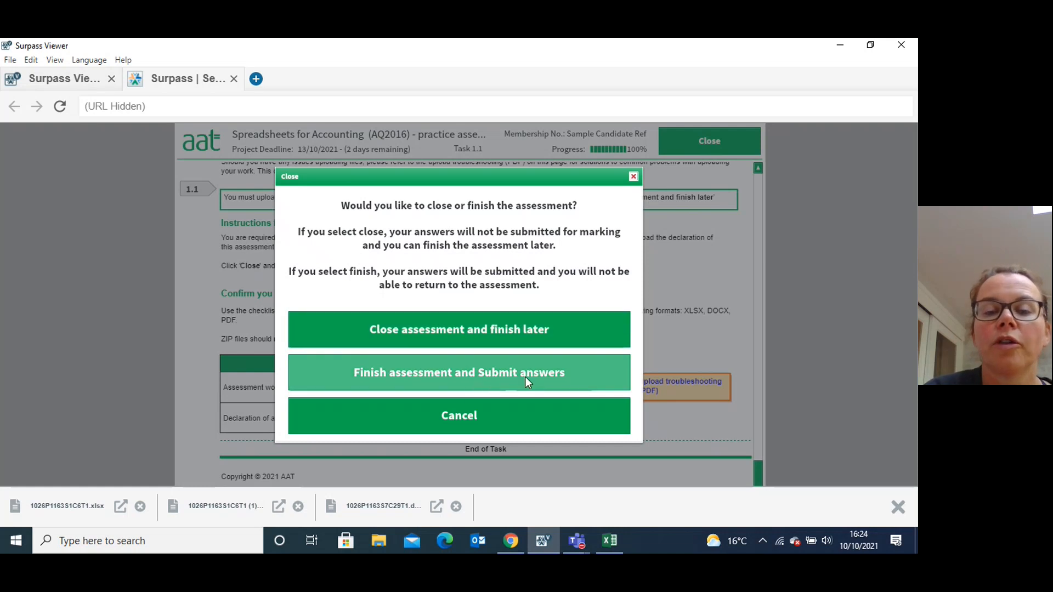
click(515, 330)
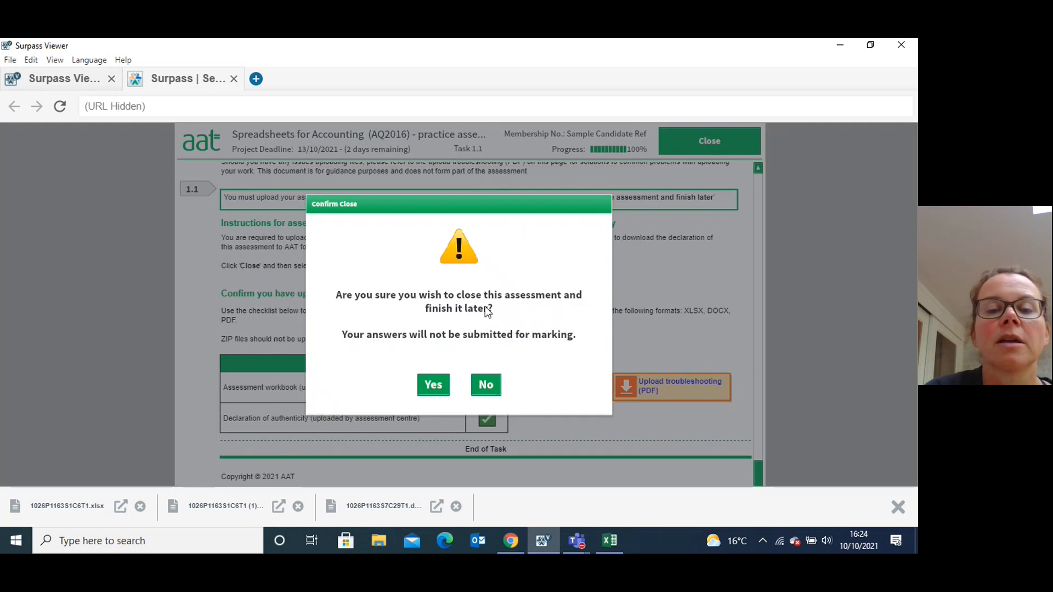
click(433, 384)
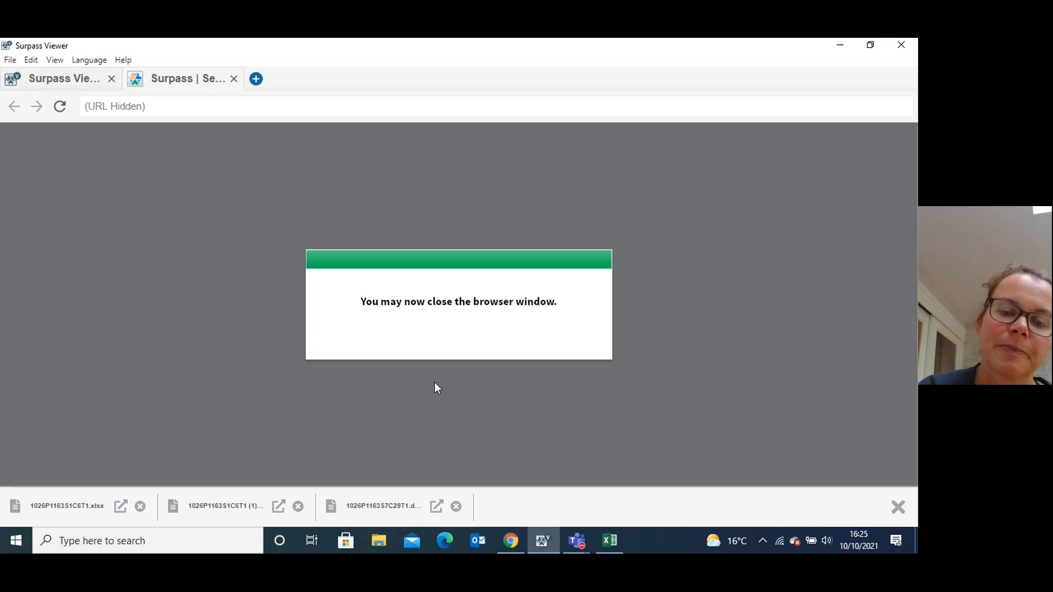
mouse_move(574, 538)
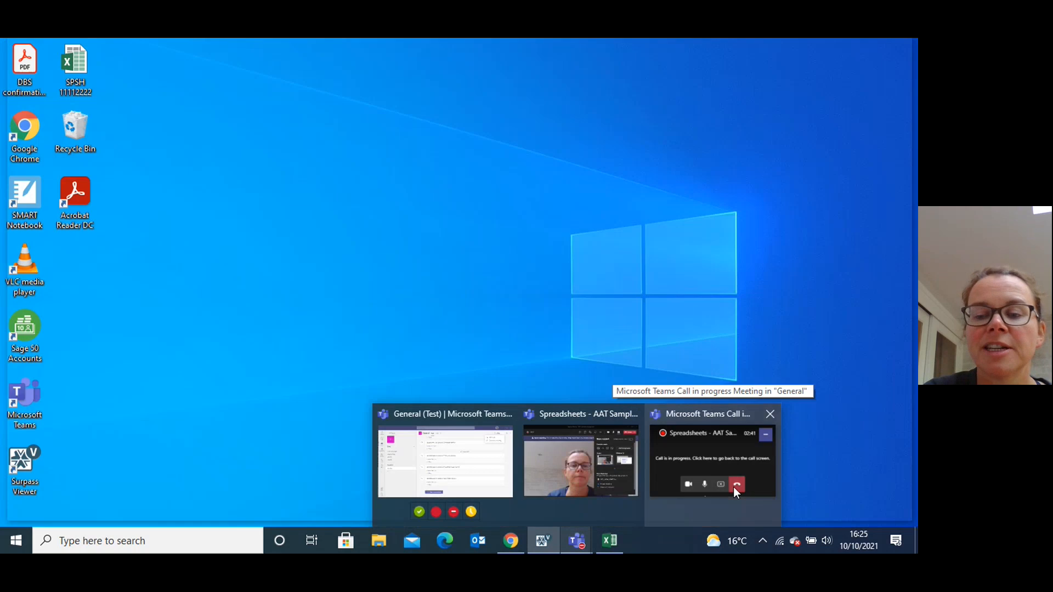
click(732, 488)
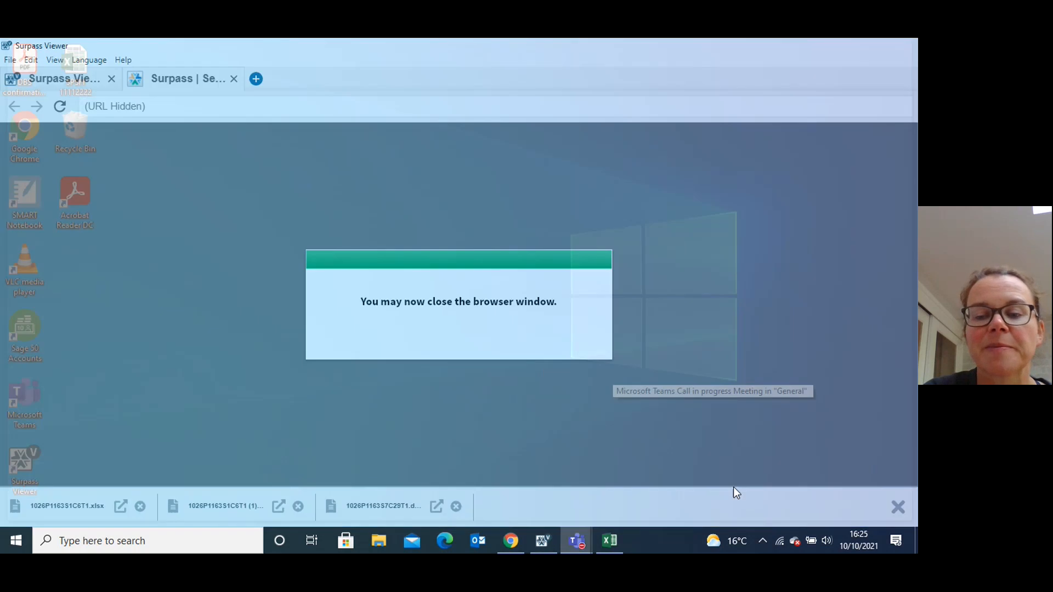
click(848, 497)
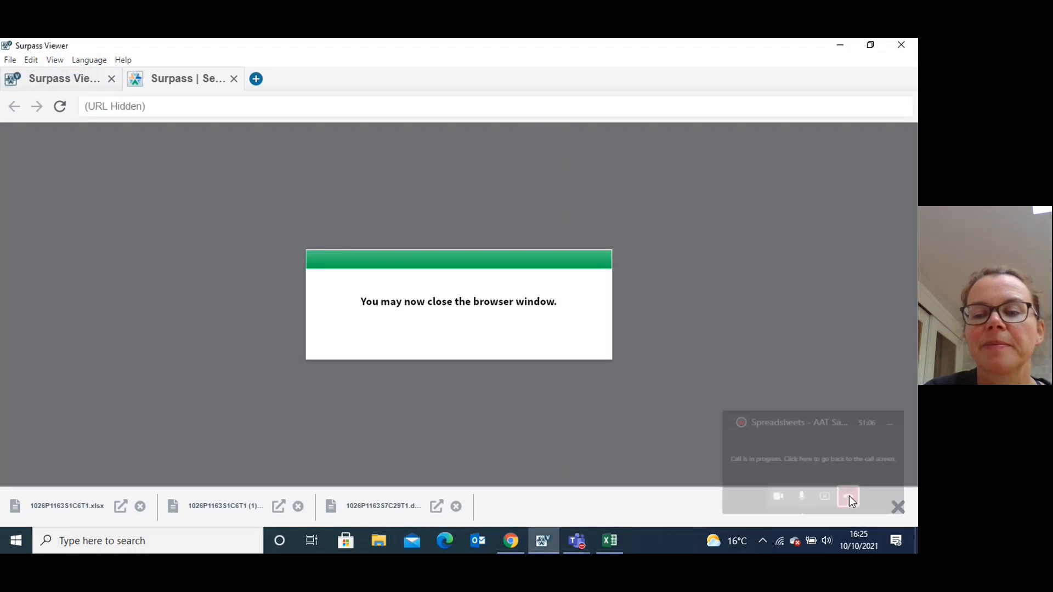